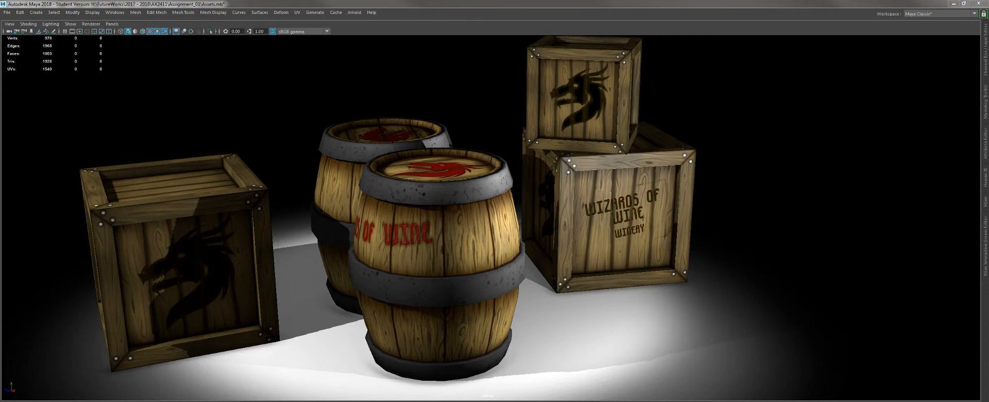
Step: Examine the finished wine barrels and crates from several angles, including the front barrel's wireframe
alt+drag(383, 224, 480, 221)
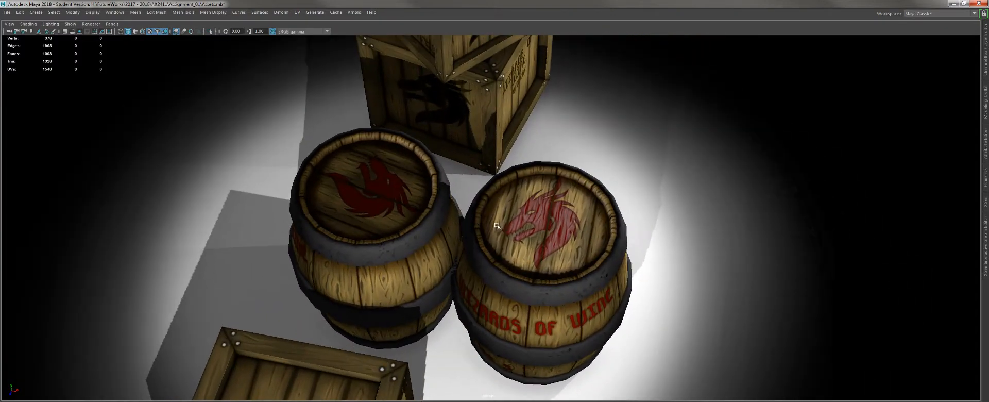
alt+drag(549, 234, 457, 185)
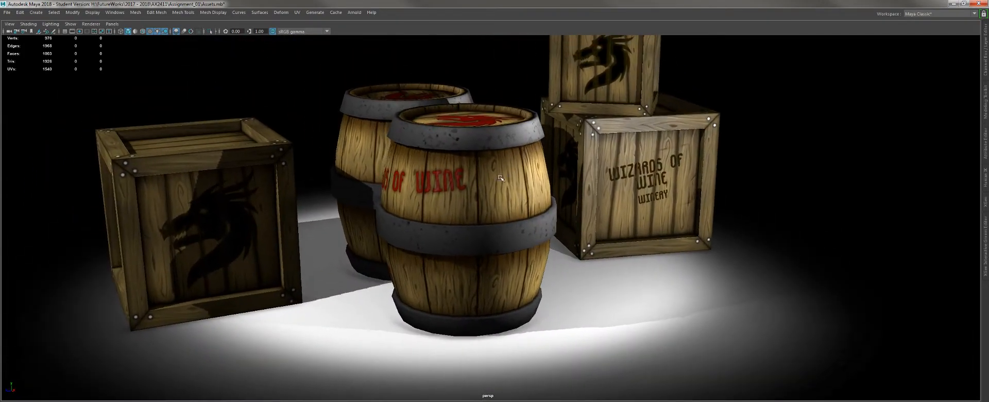
click(454, 184)
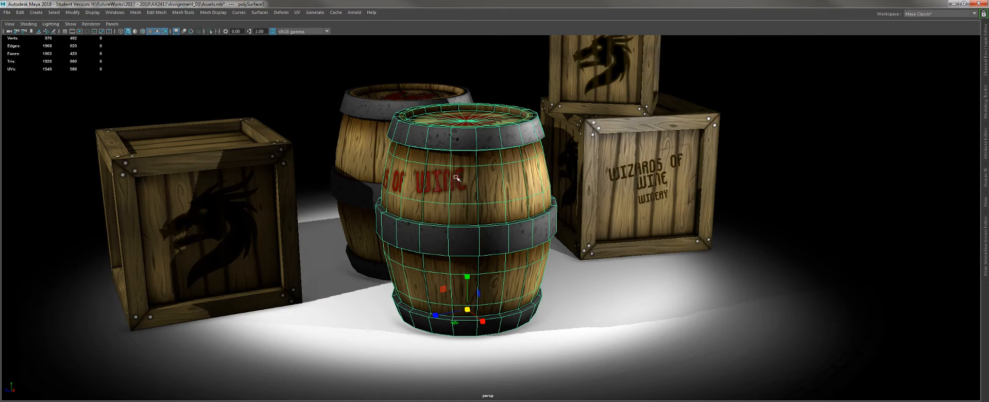
alt+drag(277, 107, 351, 97)
click(300, 82)
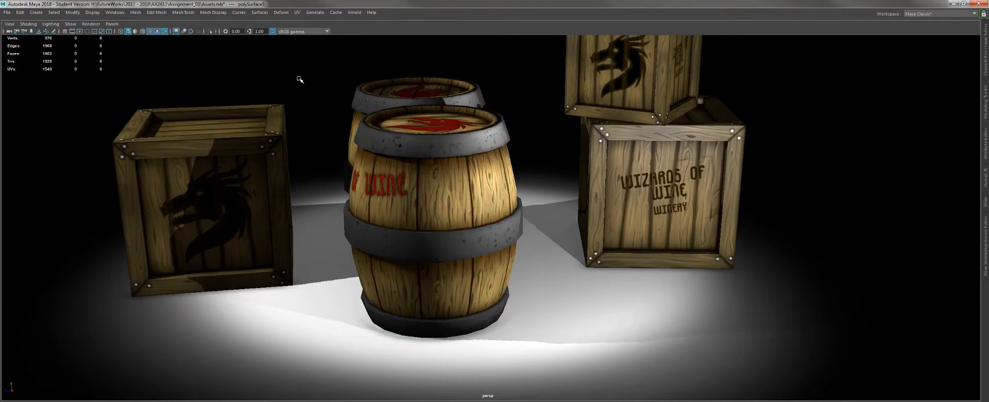
click(410, 208)
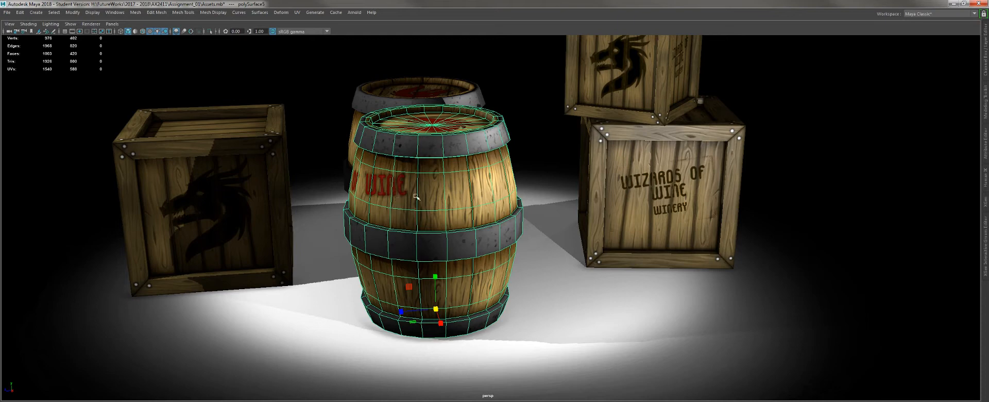
click(313, 89)
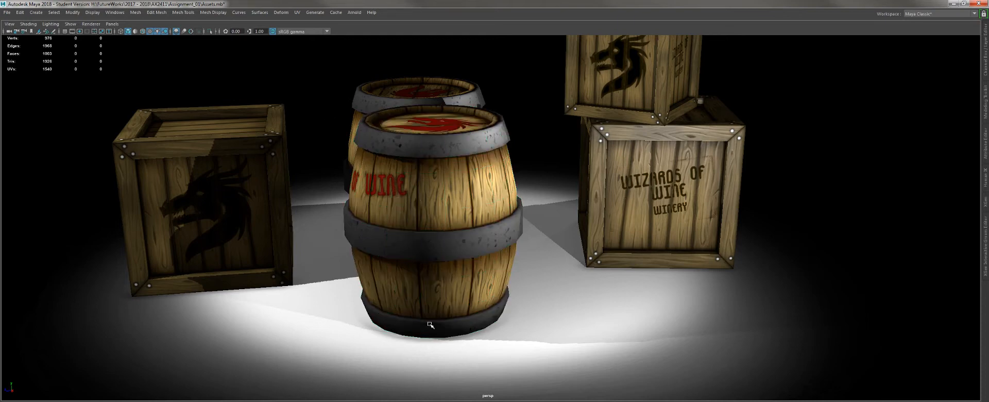
Step: Switch to the Maya 2017 window holding the crate scene and close its UV Editor
right_click(418, 401)
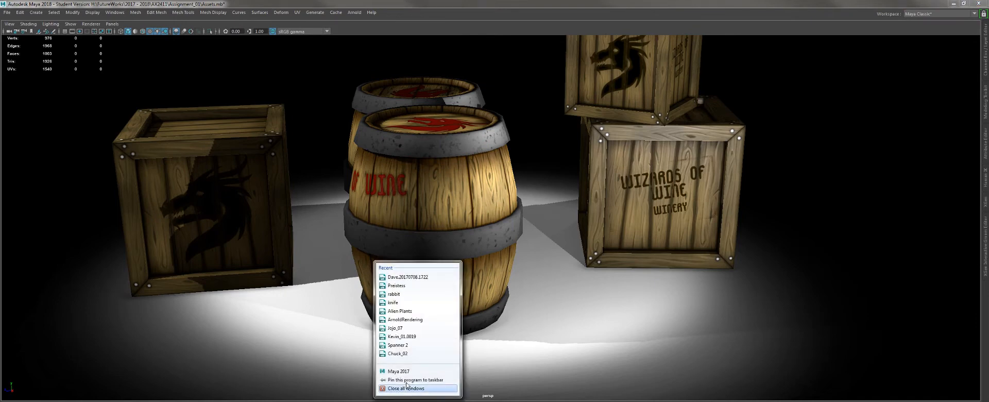
click(418, 401)
click(460, 375)
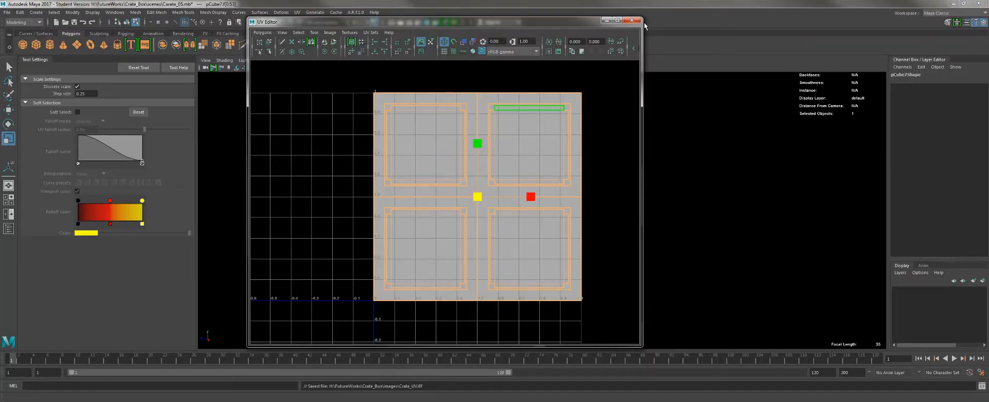
click(617, 20)
click(978, 4)
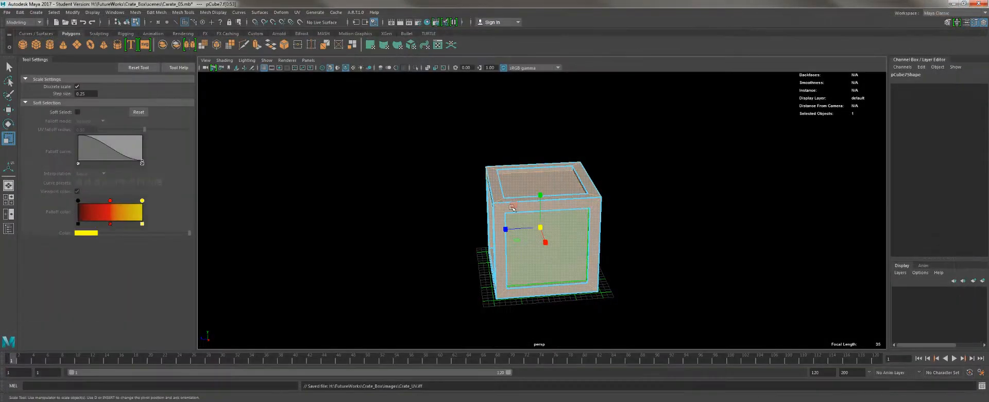
Step: Start a new empty scene, discarding the unsaved changes to the crate scene
alt+drag(479, 216, 444, 185)
key(ctrl+s)
click(479, 209)
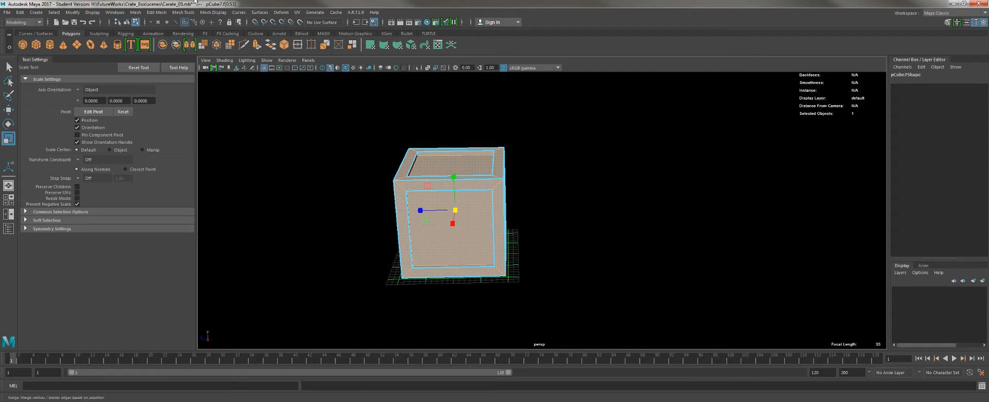
click(11, 13)
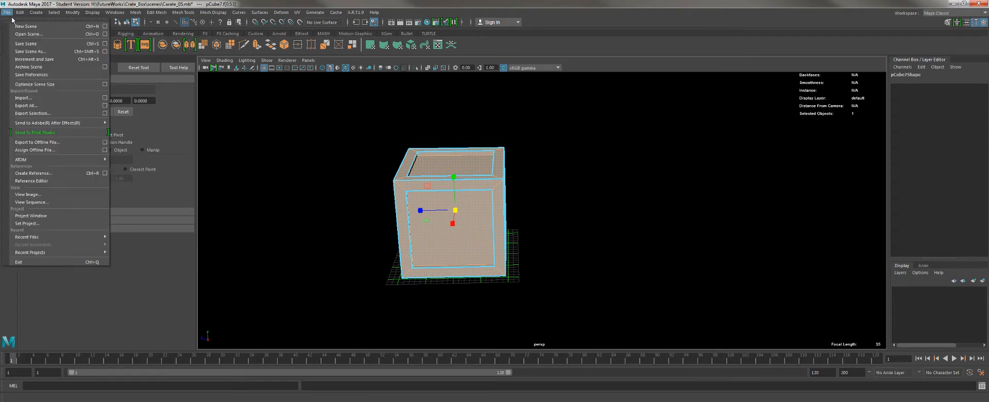
click(25, 25)
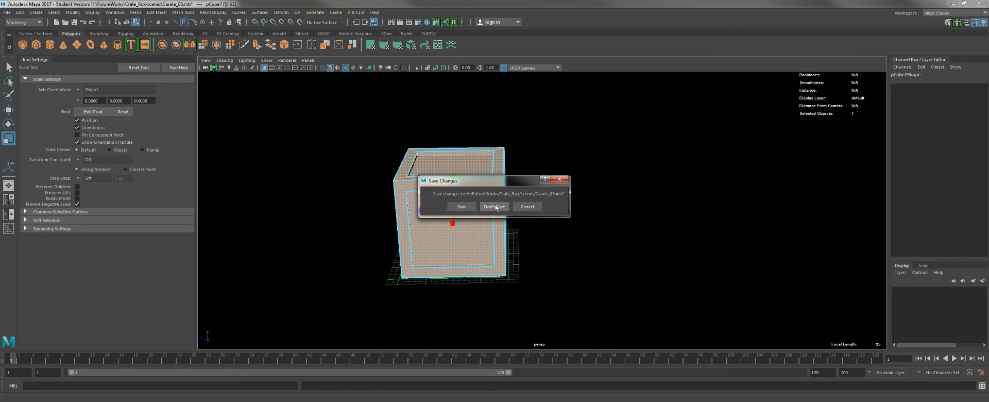
click(495, 207)
Step: Cycle the perspective view's background to the blue gradient
key(alt+b)
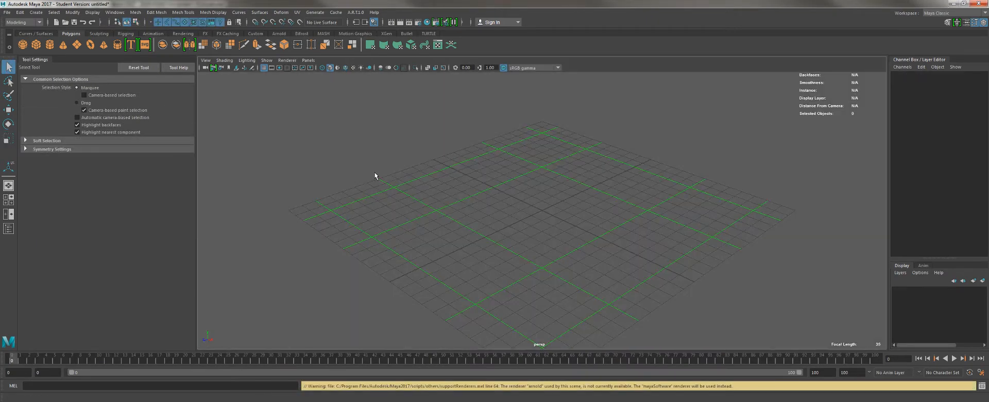
key(alt+b)
alt+middle_drag(436, 165, 407, 157)
key(alt+b)
alt+drag(406, 157, 426, 161)
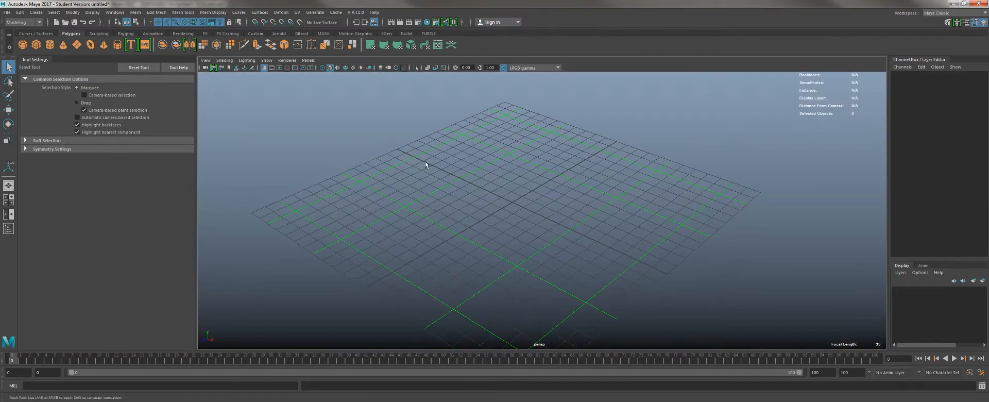
alt+middle_drag(426, 161, 442, 148)
Step: Collapse the Tool Settings and cycle the viewport background through its options back to the blue gradient
double_click(40, 61)
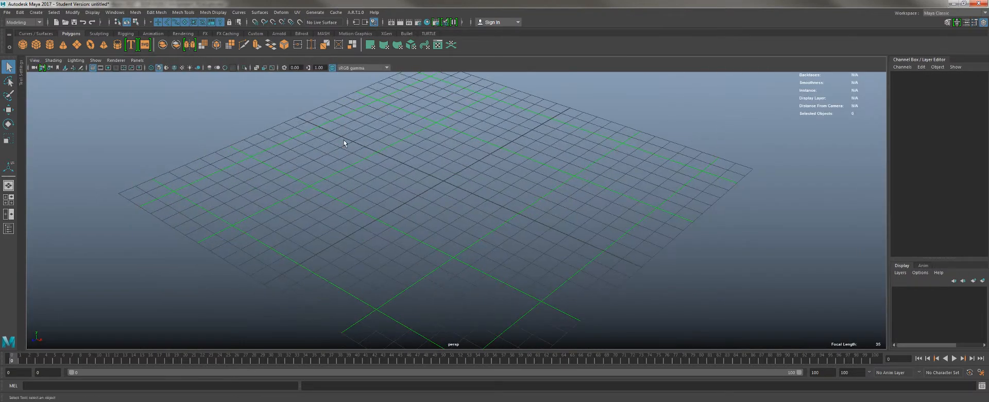
key(alt+b)
key(alt+b)
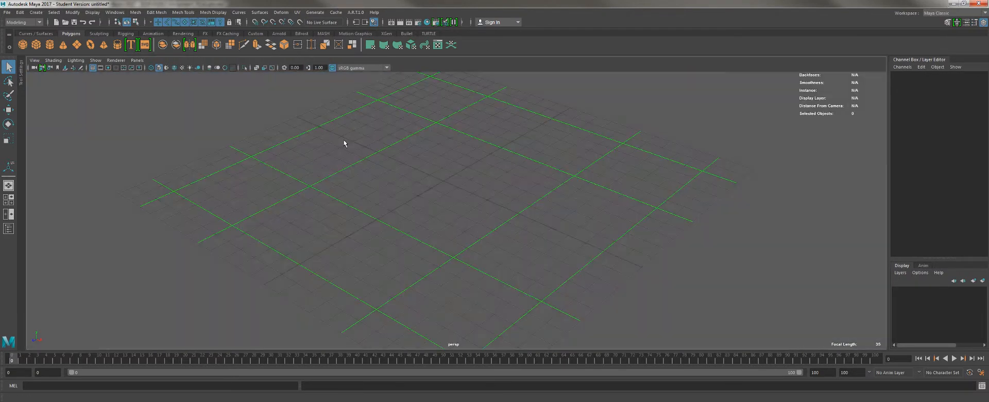
key(alt+b)
key(alt+b)
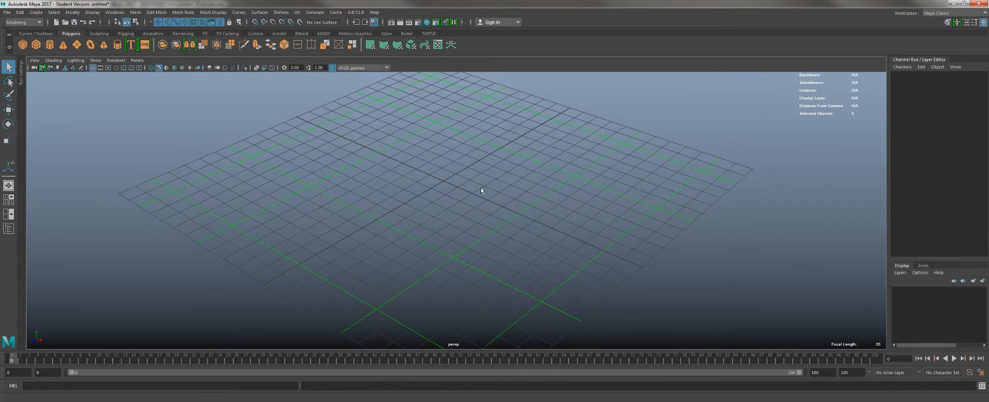
Step: Begin a new project in the Project Window and name it Barrel_Build
alt+right_drag(481, 188, 407, 168)
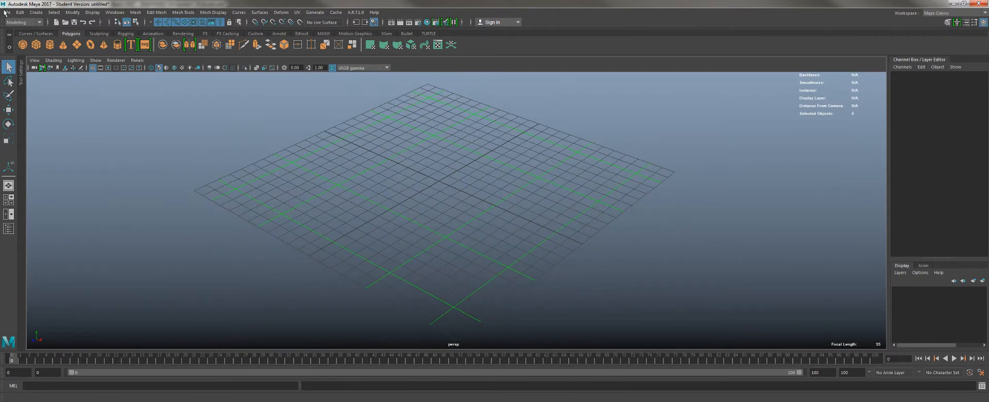
click(6, 12)
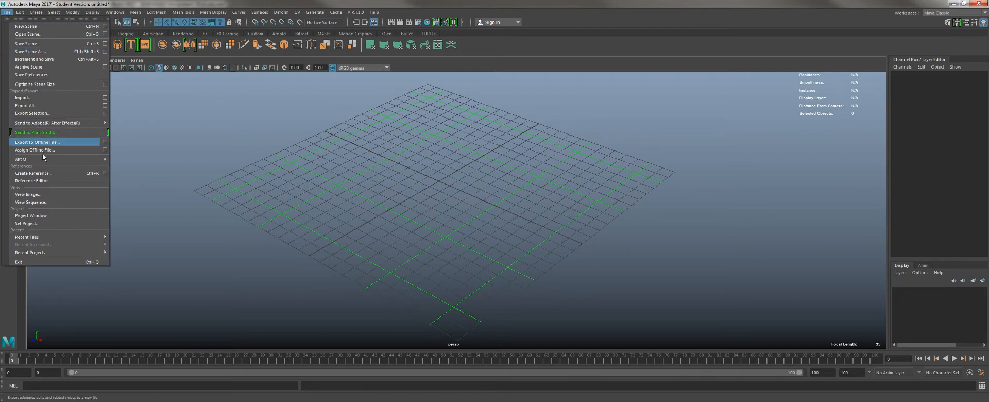
click(44, 215)
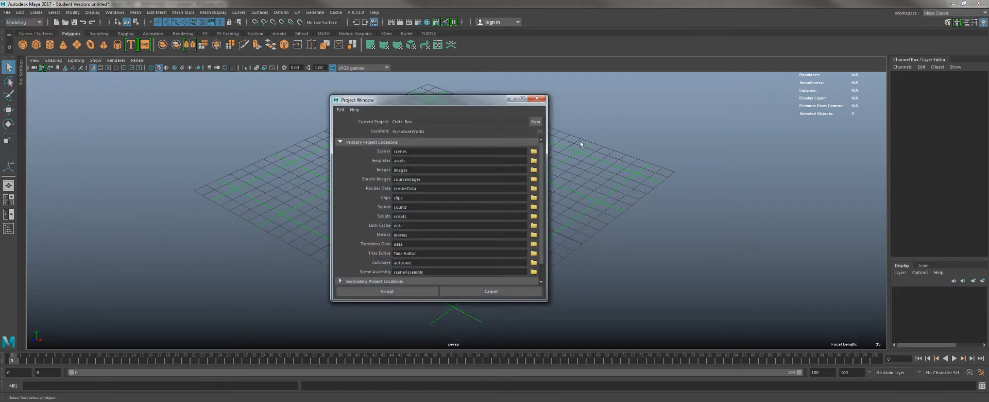
double_click(411, 120)
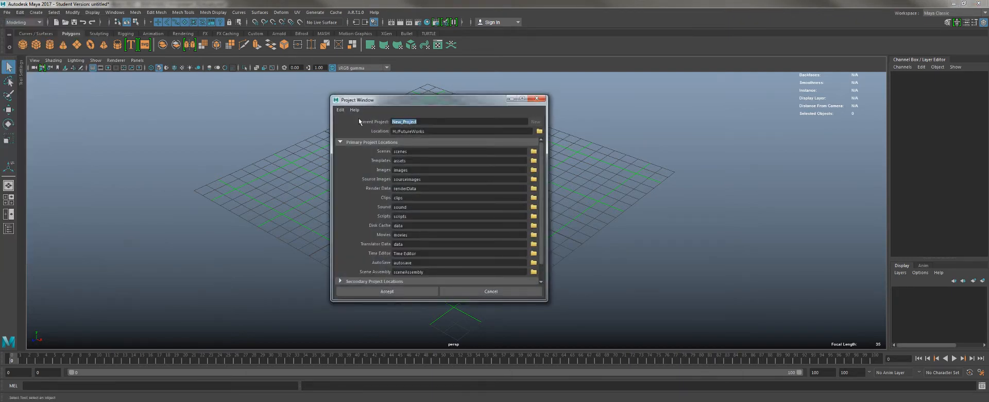
text(Barrel_Build)
Step: Choose H:/FutureWorks as the Barrel_Build project's location and accept the default project folders
click(539, 131)
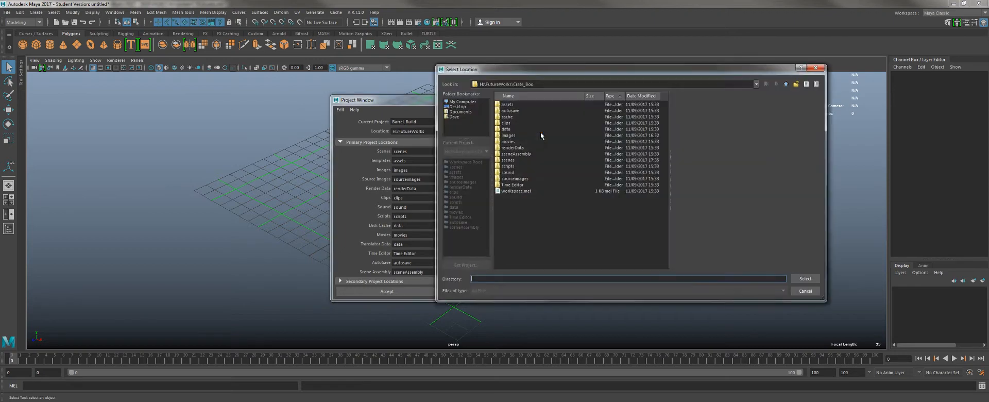
click(466, 103)
double_click(519, 135)
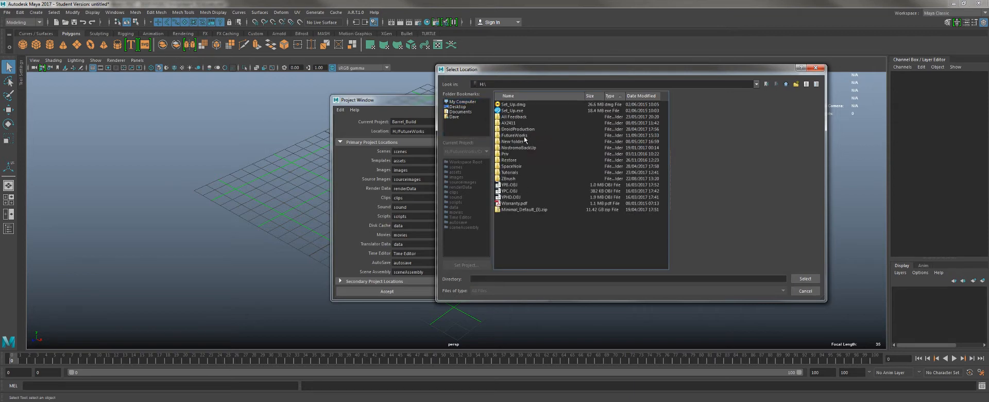
double_click(513, 141)
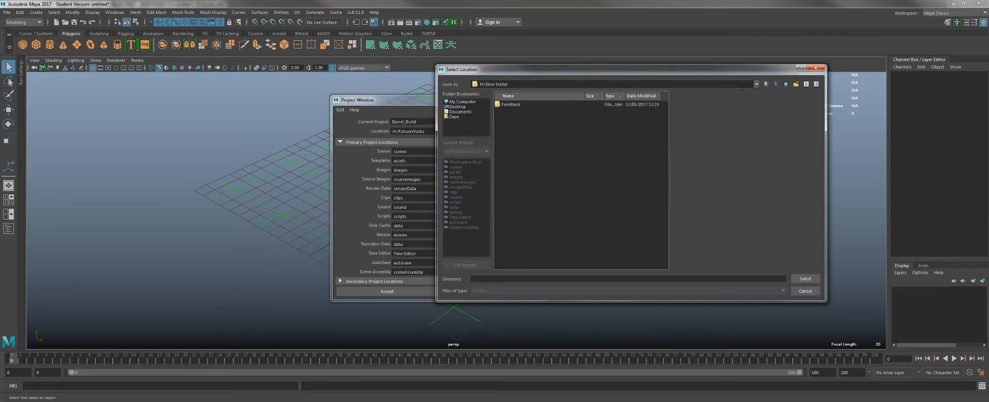
click(790, 84)
double_click(522, 139)
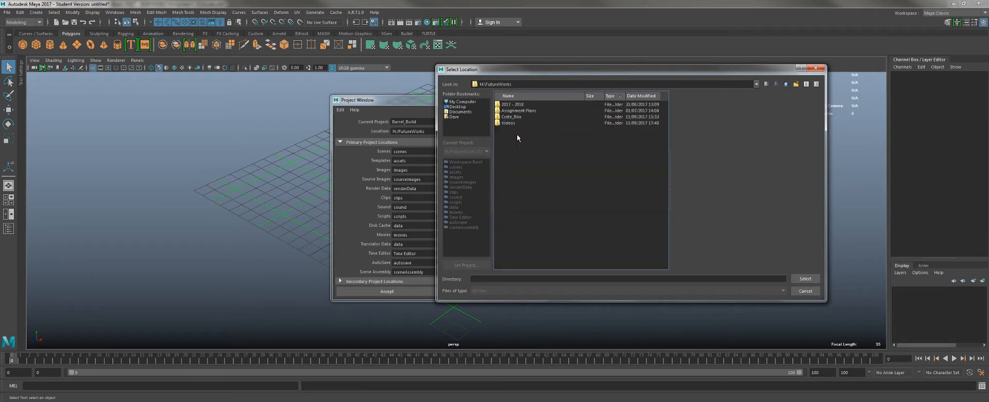
click(805, 279)
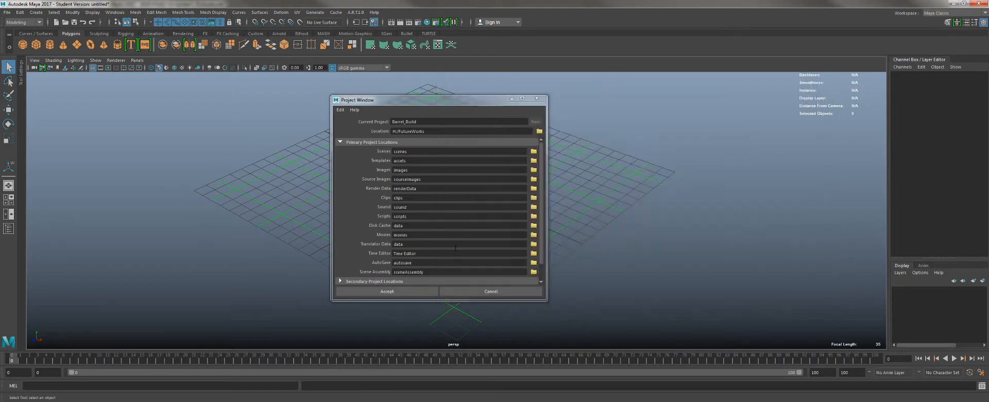
click(387, 291)
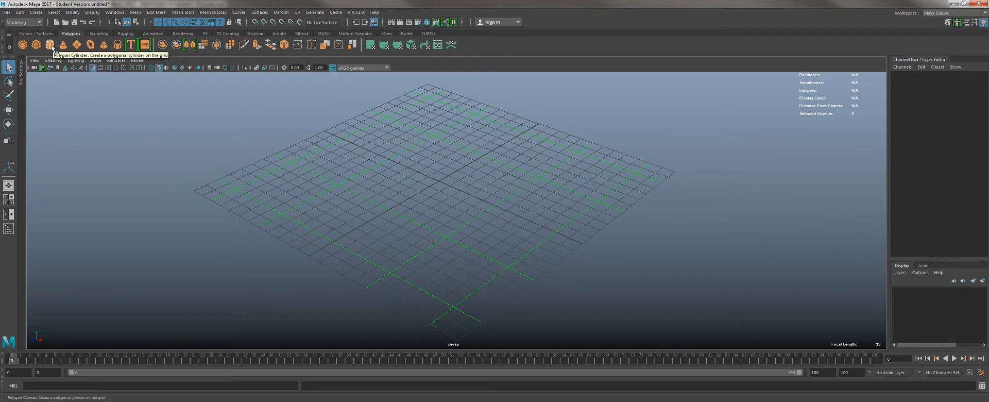
Step: Set the Barrel_Build folder in H:/FutureWorks as the current project
click(50, 46)
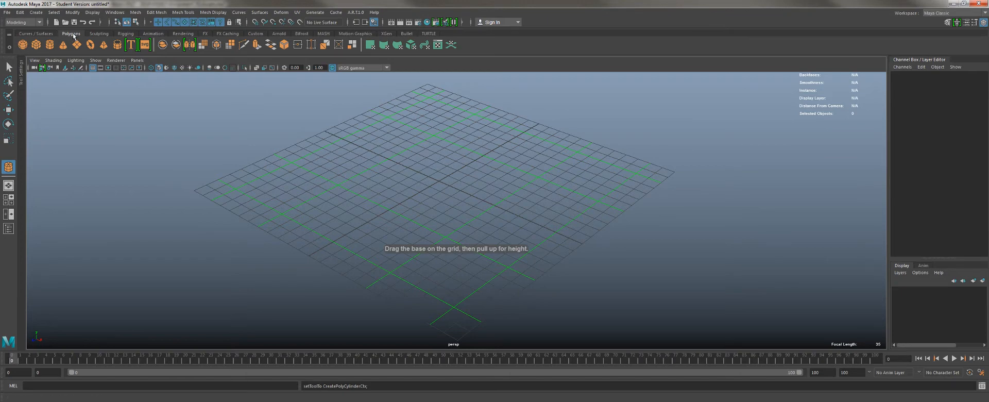
click(1, 15)
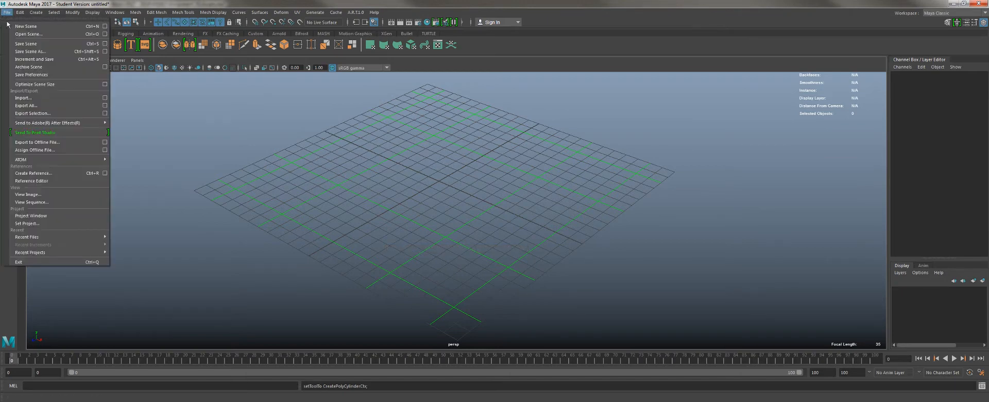
click(47, 225)
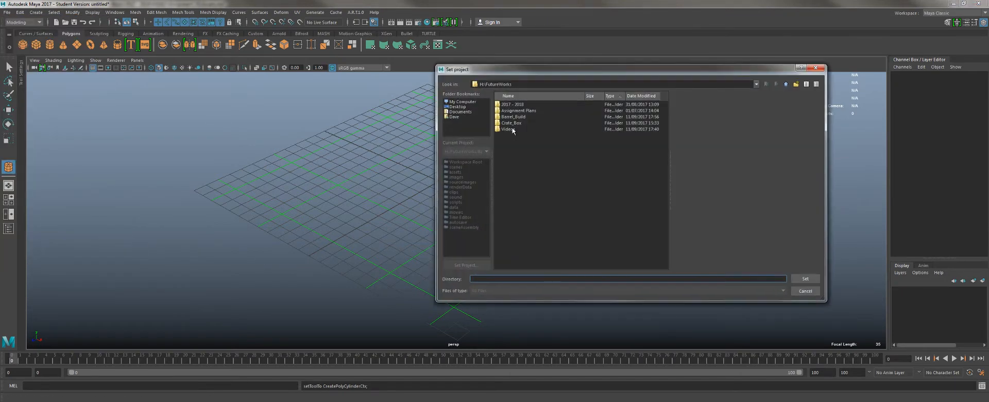
click(517, 118)
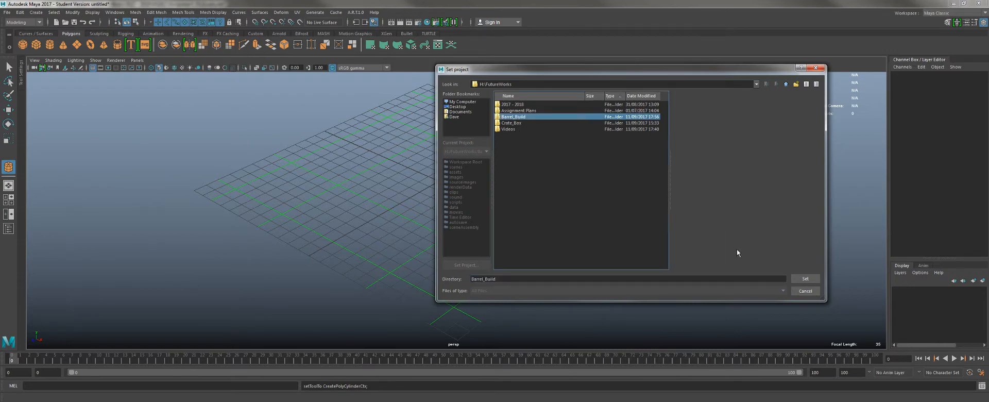
click(805, 279)
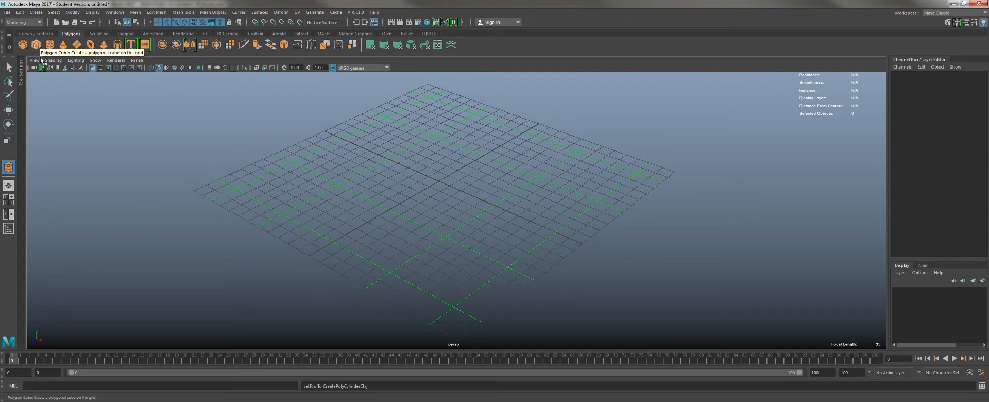
Step: Create a polygon cylinder at the grid centre with a radius of about 10.38 and a height of about 14.68
click(50, 46)
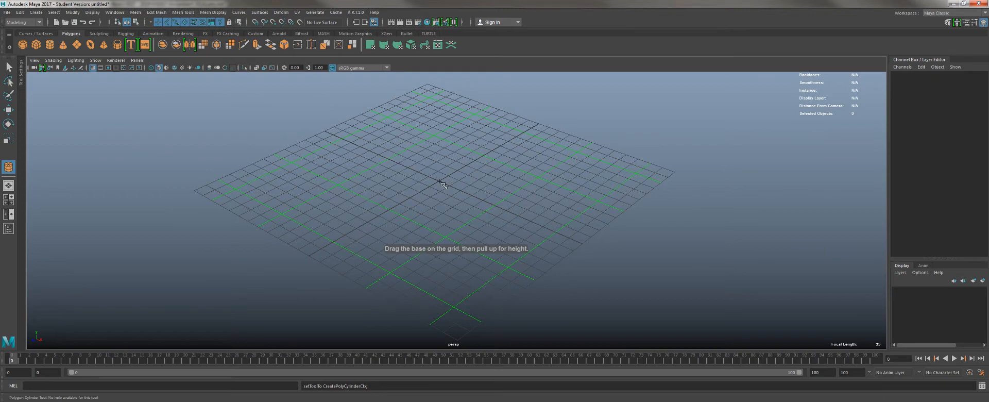
click(438, 184)
shift+drag(473, 206, 512, 226)
alt+right_drag(504, 219, 322, 106)
alt+middle_drag(323, 106, 327, 170)
alt+drag(328, 170, 396, 146)
Step: Centre the cylinder on the grid by setting its Translate X and Translate Z to 0
double_click(971, 80)
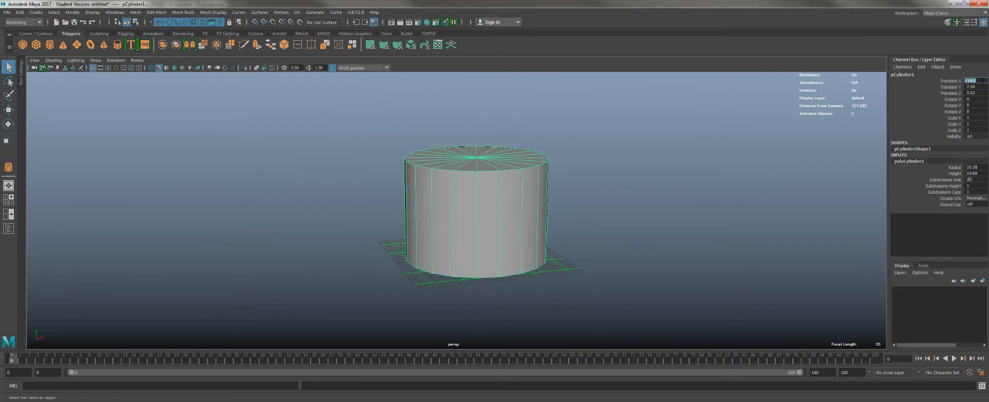
text(0)
double_click(979, 92)
text(0)
key(Return)
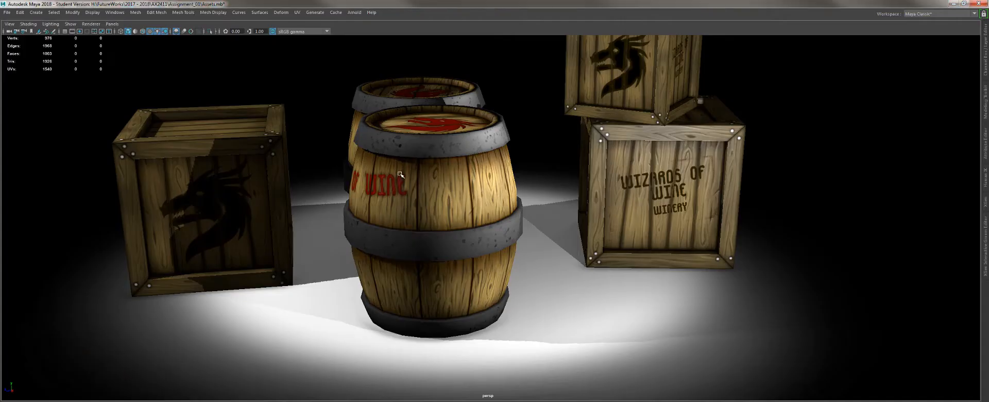
Step: Examine the finished reference barrel from a lower angle and return to the scene with the new cylinder
alt+drag(359, 164, 344, 212)
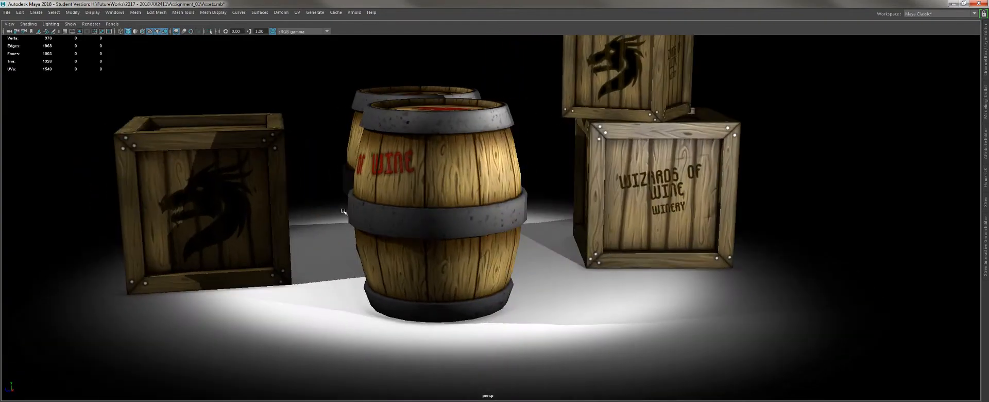
click(461, 375)
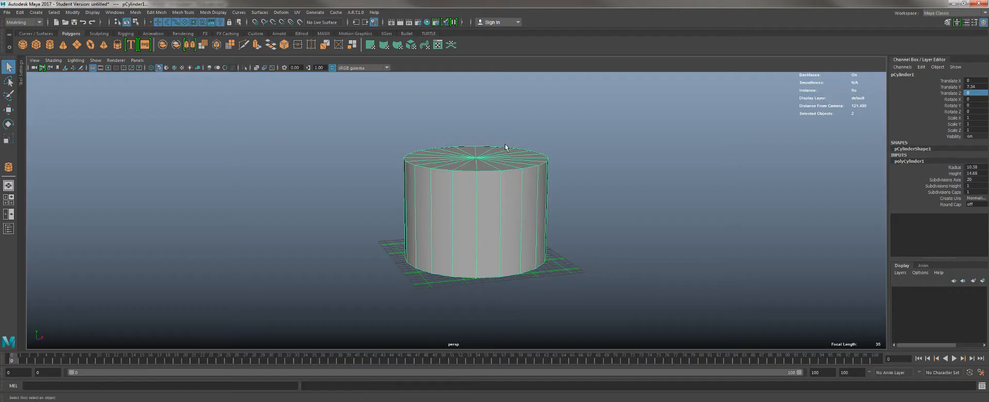
alt+drag(490, 173, 414, 179)
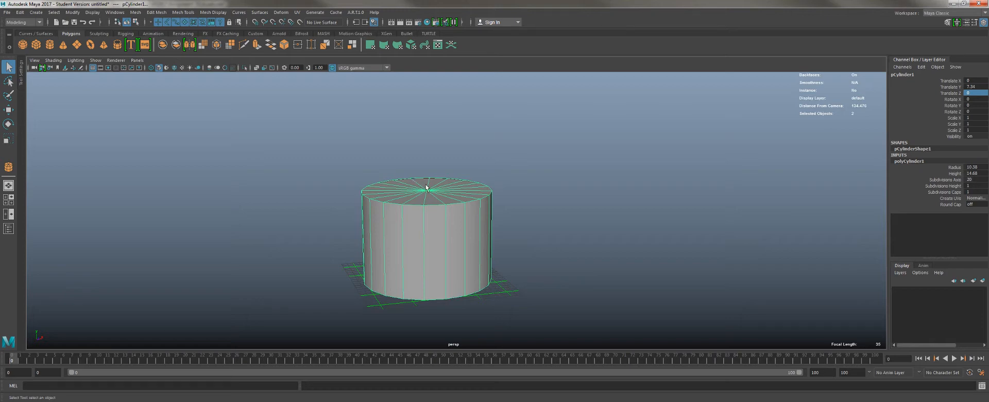
Step: Select all the vertices of the cylinder's top cap and move them straight up to make the cylinder much taller
right_click(427, 187)
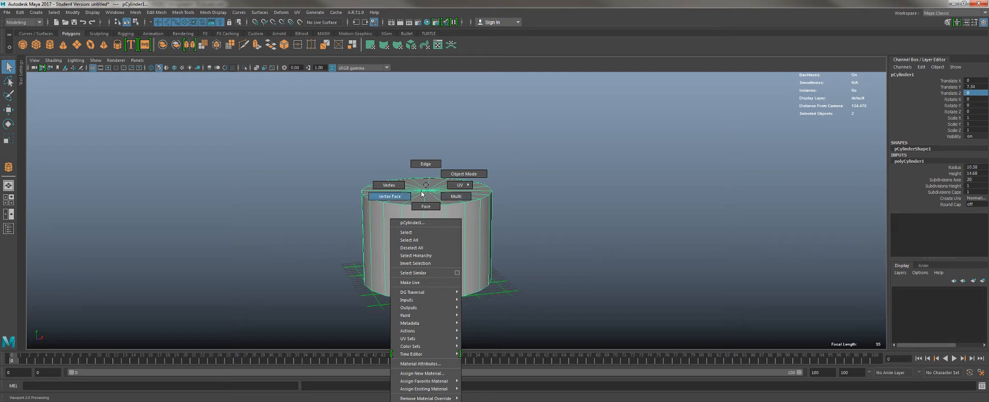
click(400, 177)
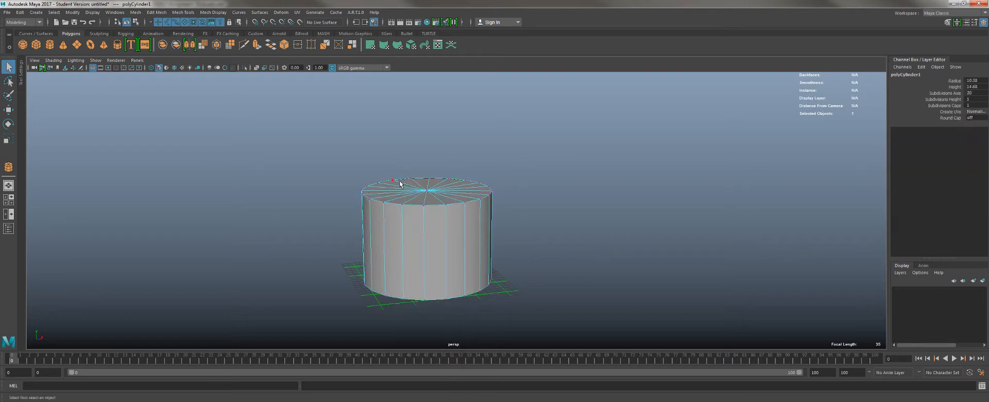
alt+drag(396, 195, 398, 186)
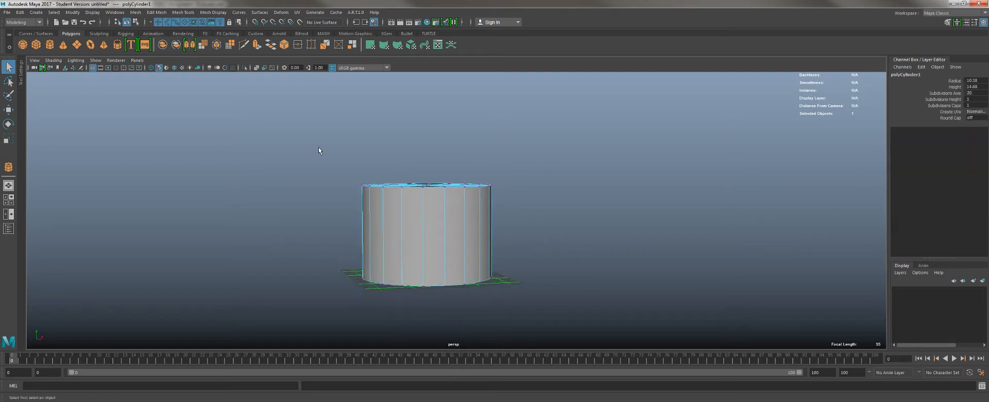
drag(318, 147, 536, 198)
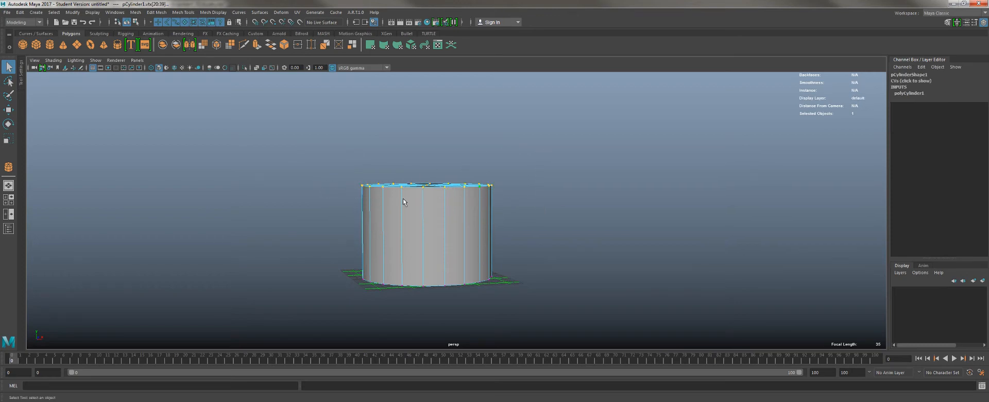
alt+drag(402, 199, 437, 232)
alt+drag(403, 179, 355, 144)
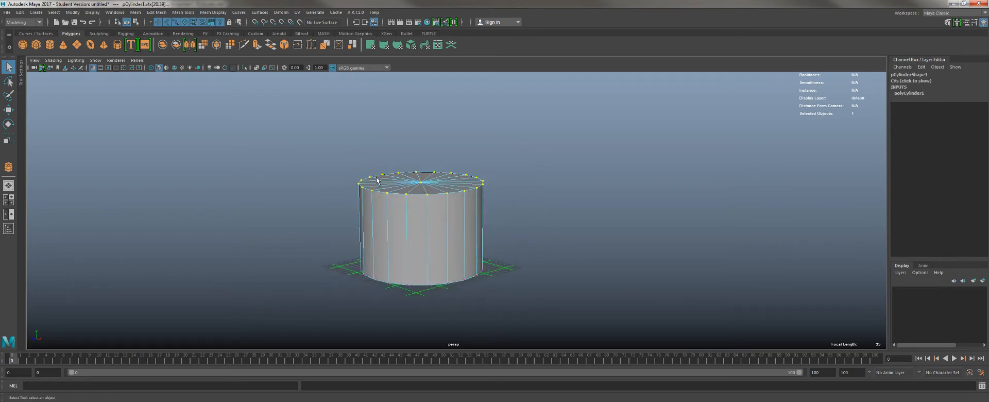
alt+middle_drag(355, 145, 371, 188)
scroll(370, 188, down, 2)
key(w)
drag(442, 206, 444, 121)
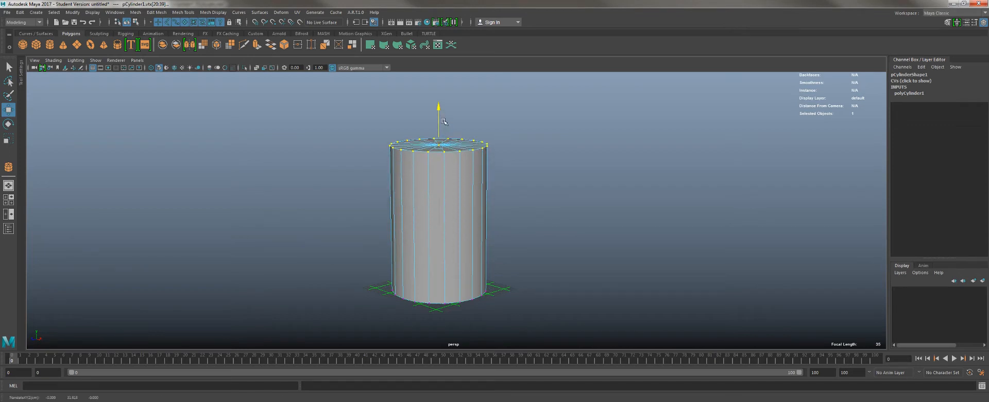
drag(444, 122, 451, 122)
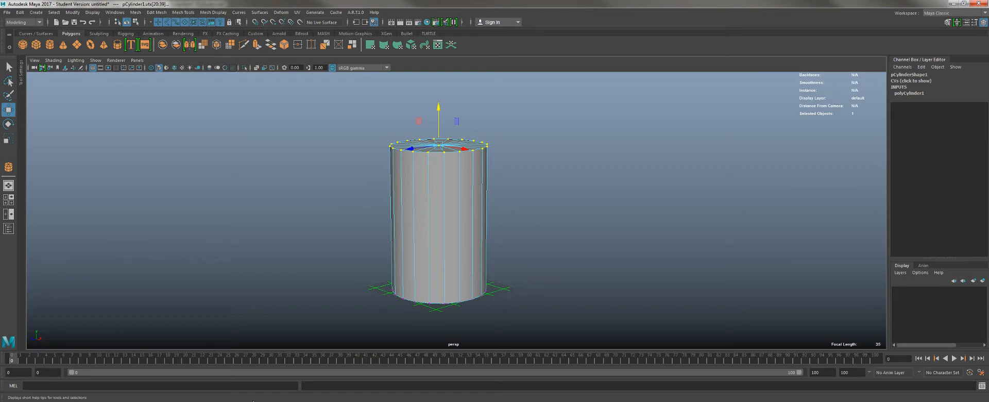
alt+drag(317, 232, 382, 230)
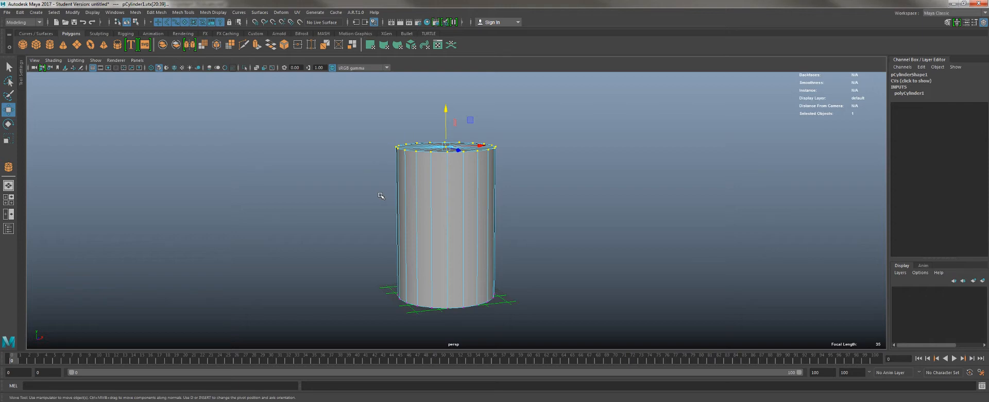
key(space)
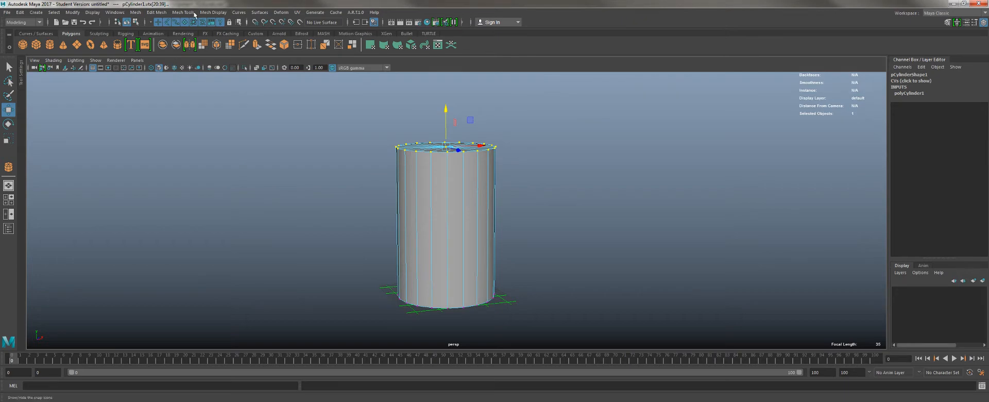
key(space)
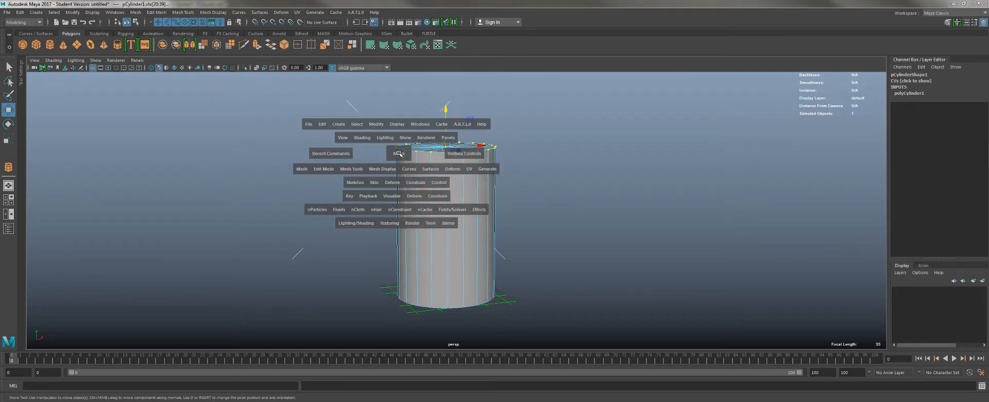
key(space)
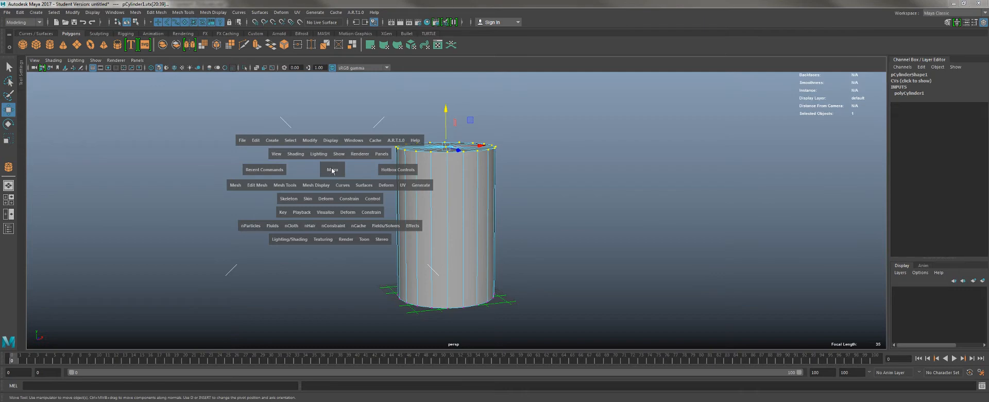
click(332, 171)
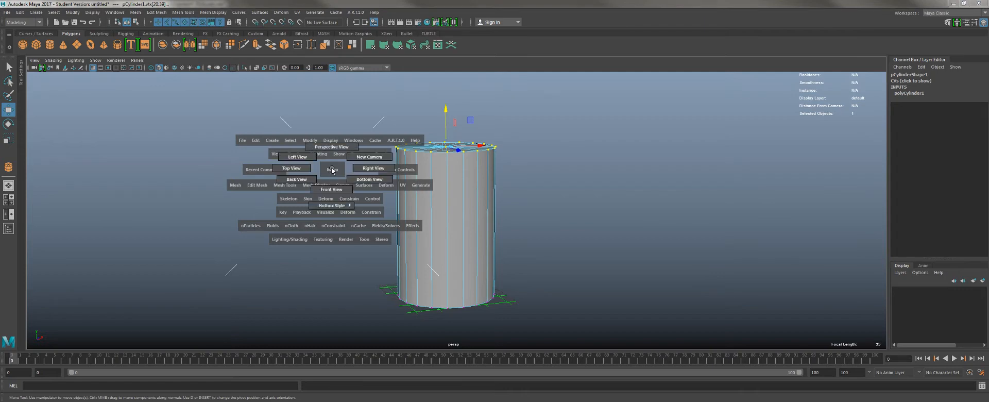
mouse_move(332, 171)
mouse_down()
mouse_move(334, 154)
mouse_move(366, 170)
mouse_move(360, 181)
mouse_move(292, 184)
mouse_move(309, 156)
mouse_move(345, 169)
mouse_move(332, 181)
mouse_move(332, 170)
mouse_up()
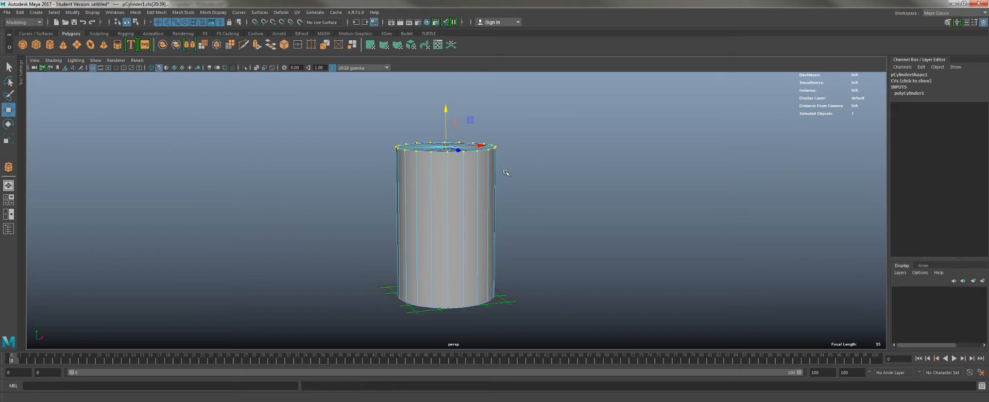
Step: Show the cylinder in the right side view and return to the perspective view
alt+drag(505, 172, 454, 181)
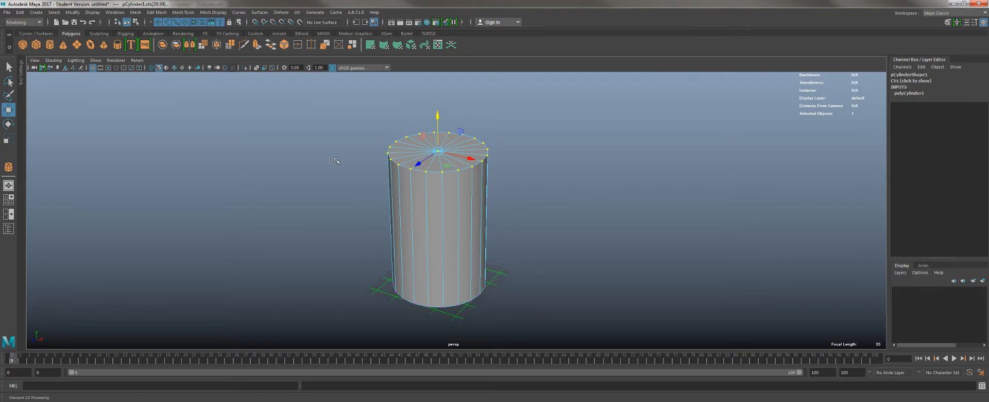
key(space)
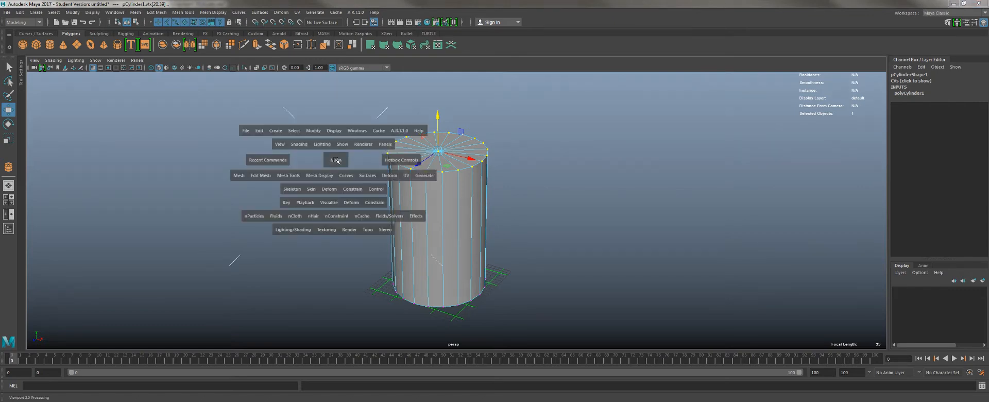
click(335, 161)
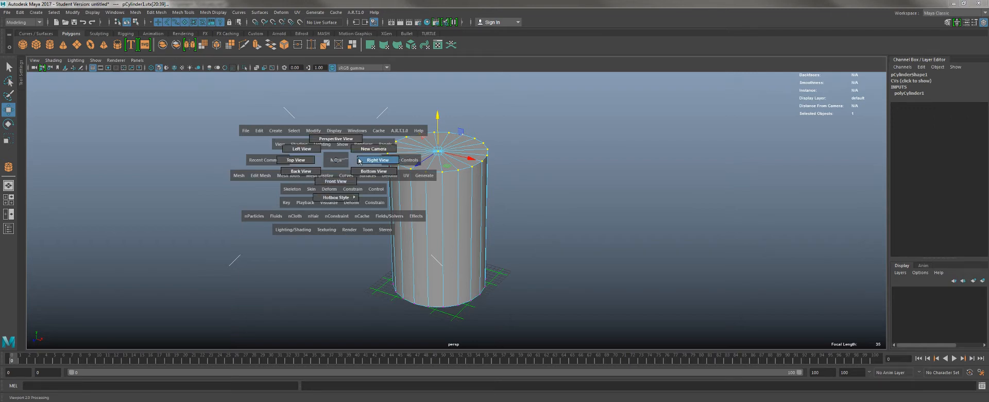
click(359, 160)
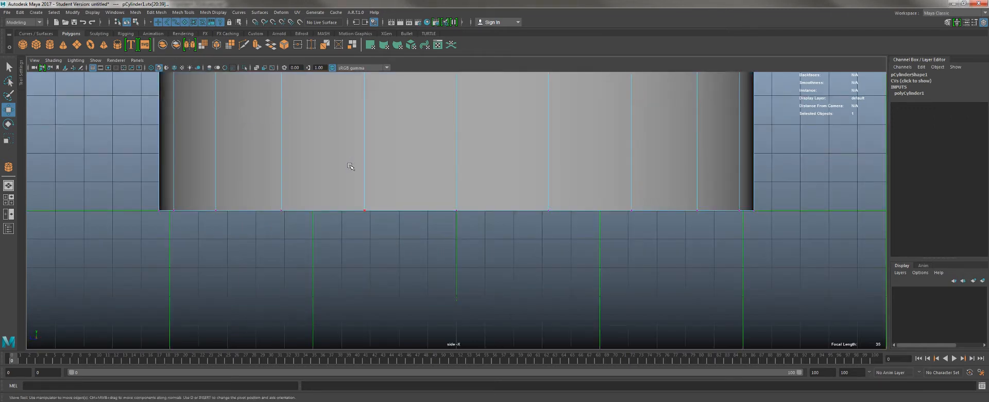
key(space)
drag(350, 166, 349, 154)
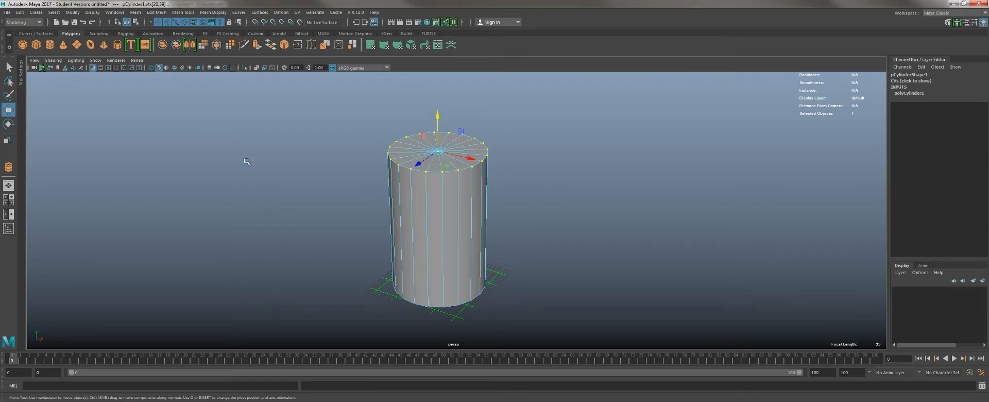
Step: Use the four-view layout to view the cylinder full size in the top, side and perspective views in turn
key(space)
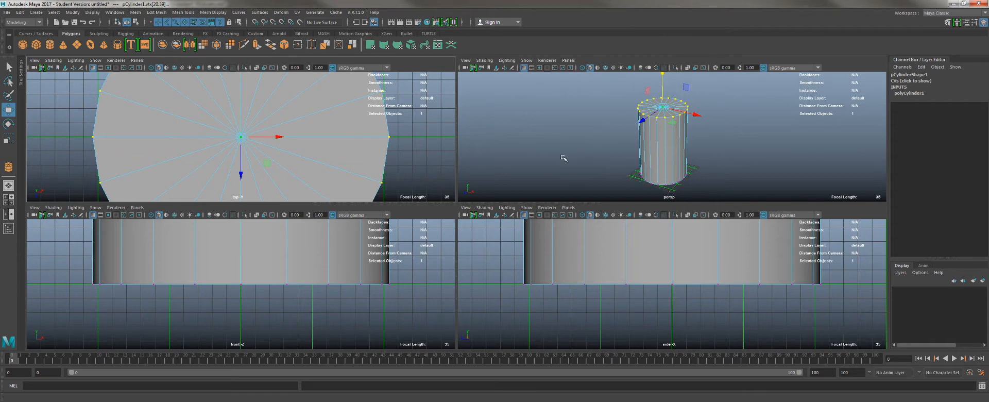
key(space)
key(space)
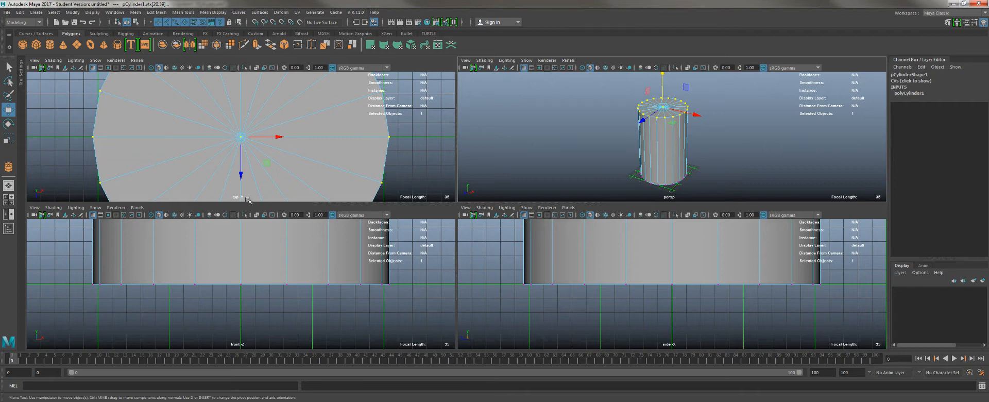
key(space)
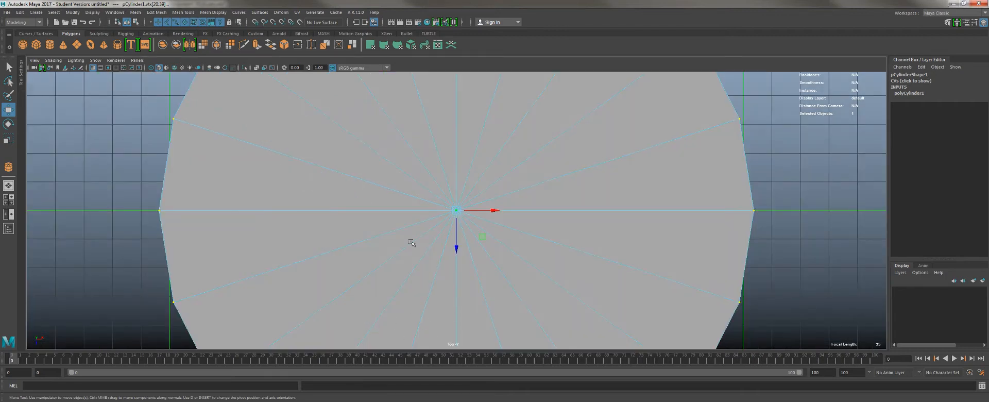
key(space)
key(space)
key(space)
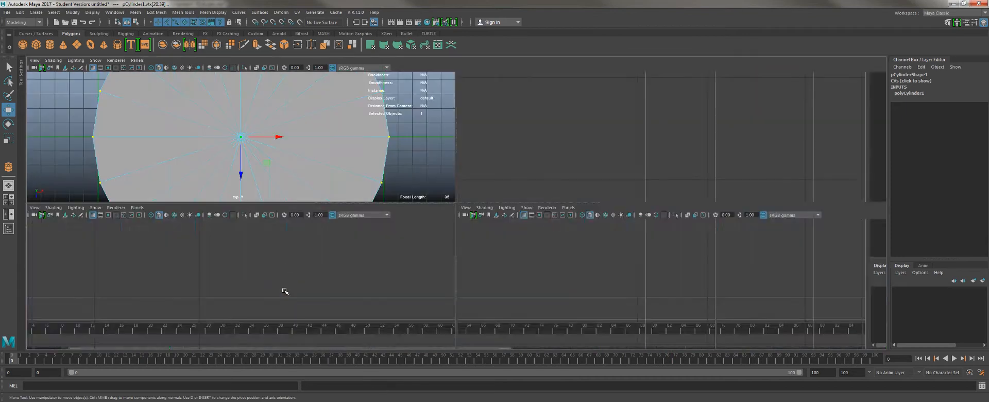
key(space)
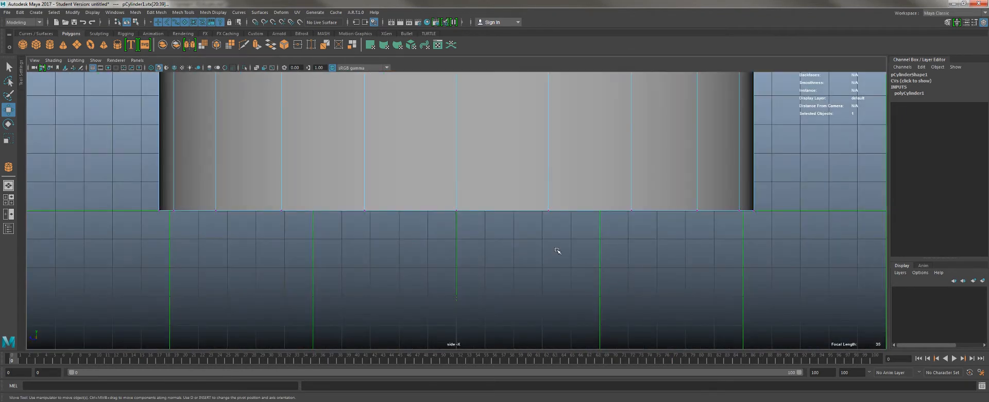
key(space)
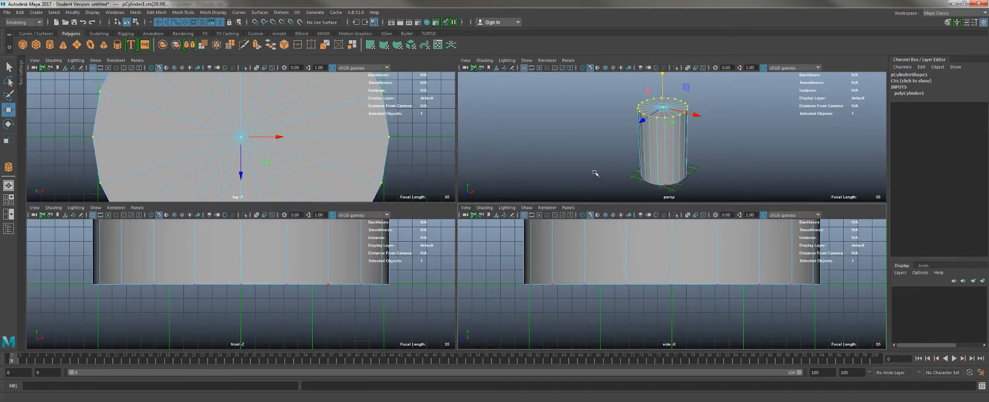
key(space)
Step: In the right side view, snap the height of the cylinder's selected top vertices to a grid line
key(space)
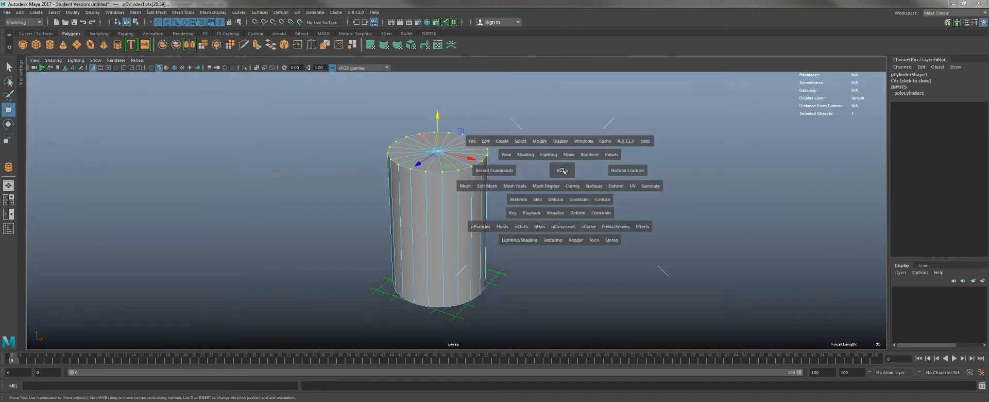
drag(562, 172, 587, 170)
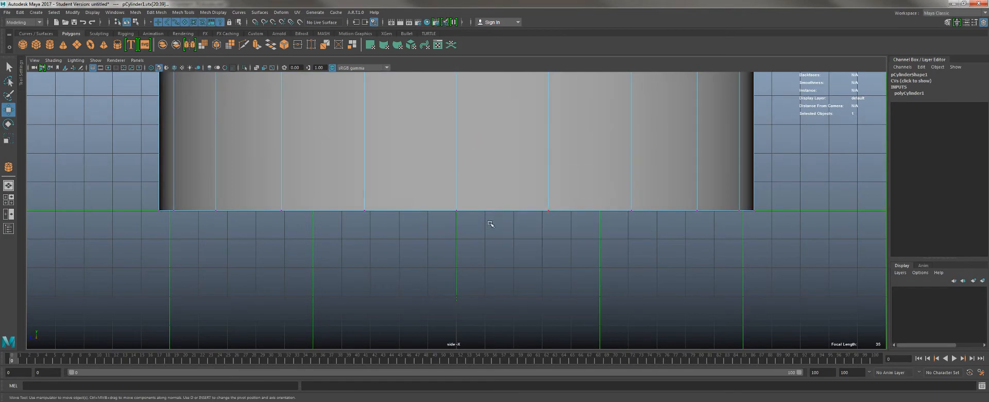
alt+right_drag(540, 231, 419, 244)
alt+middle_drag(420, 243, 398, 340)
alt+right_drag(398, 340, 342, 60)
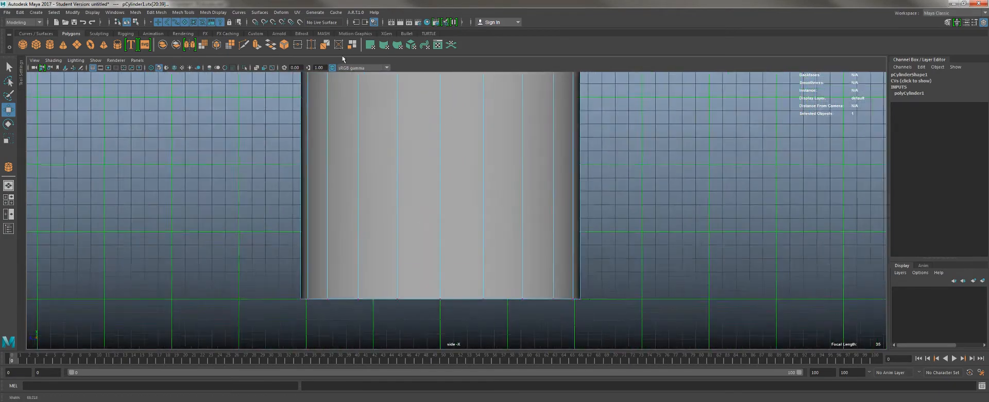
alt+middle_drag(420, 122, 396, 221)
alt+right_drag(395, 221, 302, 122)
alt+middle_drag(342, 103, 338, 200)
alt+right_drag(338, 200, 533, 329)
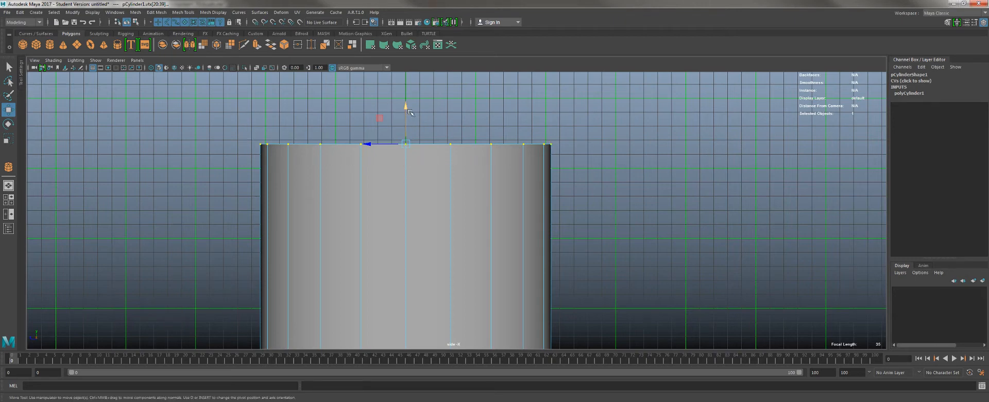
key(x)
drag(406, 106, 454, 159)
Step: Return to the perspective view and switch the cylinder from vertex editing to object mode
key(space)
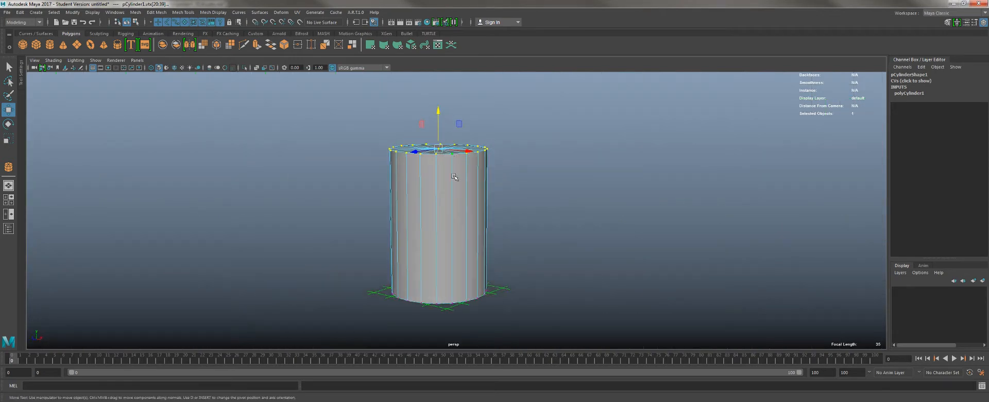
alt+drag(452, 183, 451, 257)
key(q)
right_drag(406, 169, 451, 158)
alt+drag(498, 216, 510, 190)
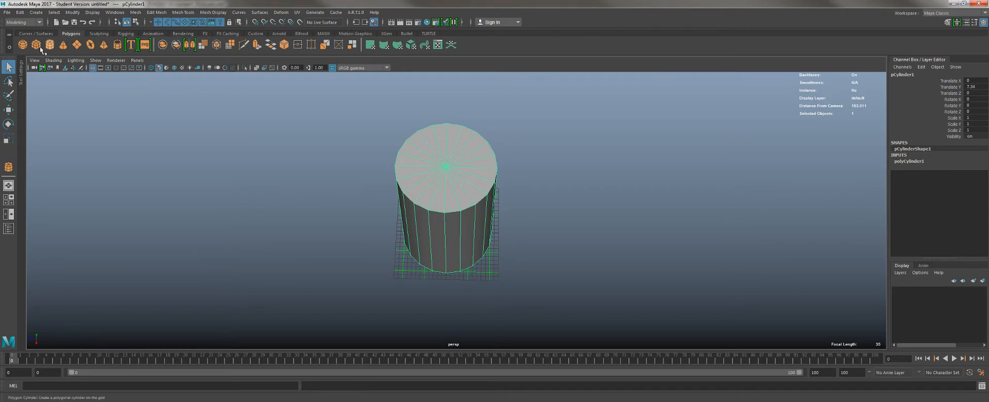
Step: Create a second, smaller polygon cylinder beside the tall one, with a radius of about 6.34 and a height of about 9.26
click(53, 48)
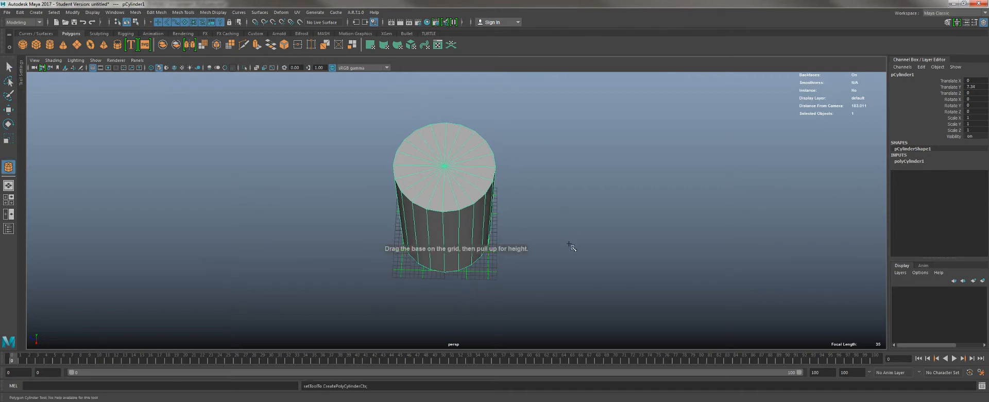
drag(570, 244, 584, 264)
alt+middle_drag(578, 231, 501, 220)
key(w)
right_drag(493, 196, 527, 184)
alt+drag(507, 161, 474, 133)
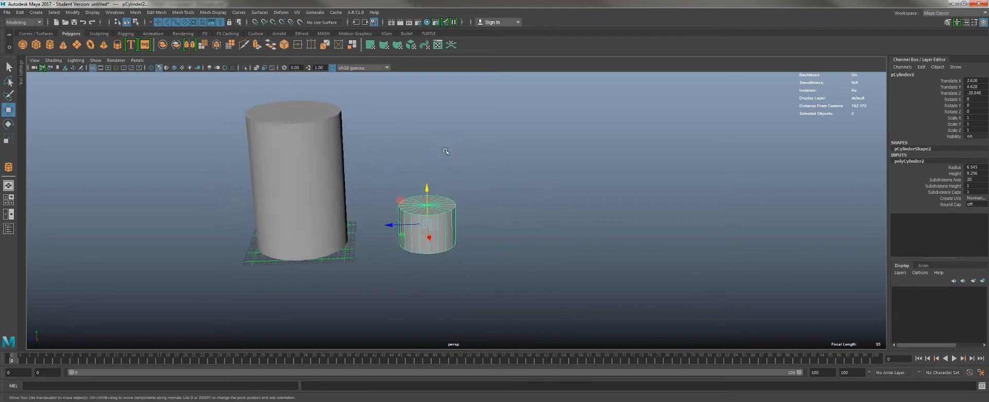
Step: Vary the small cylinder's axis subdivisions from a low count of 7, through 8, up to 50
alt+right_drag(474, 134, 721, 196)
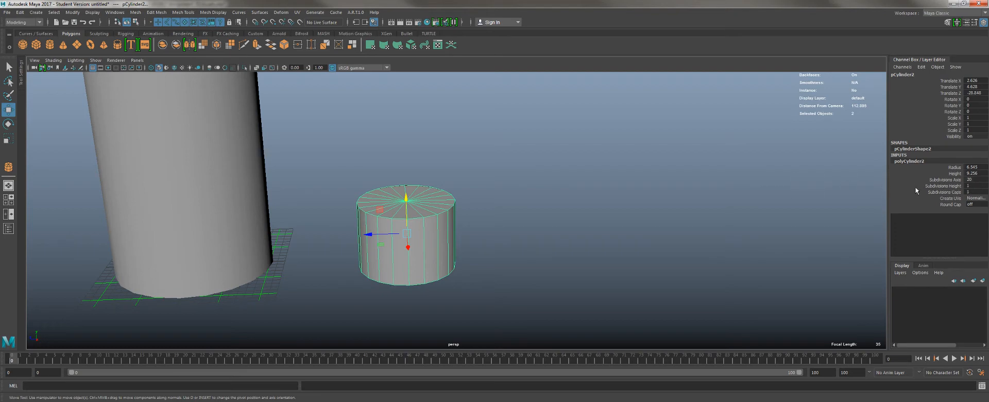
click(937, 180)
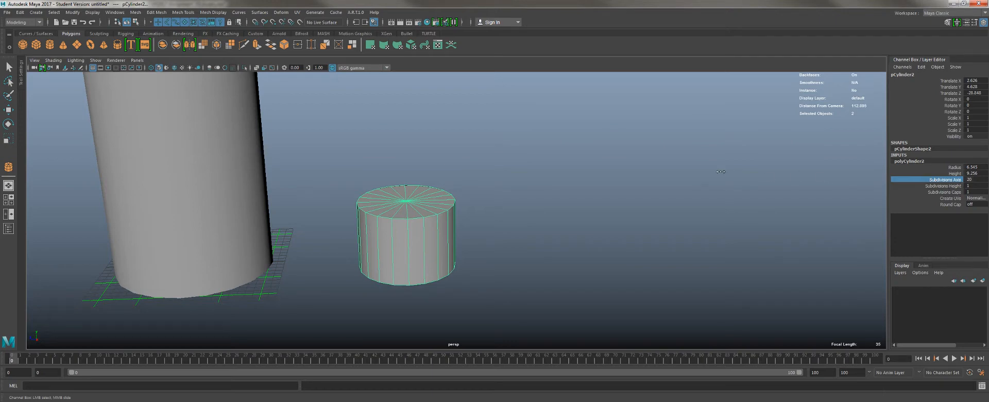
middle_drag(720, 172, 695, 168)
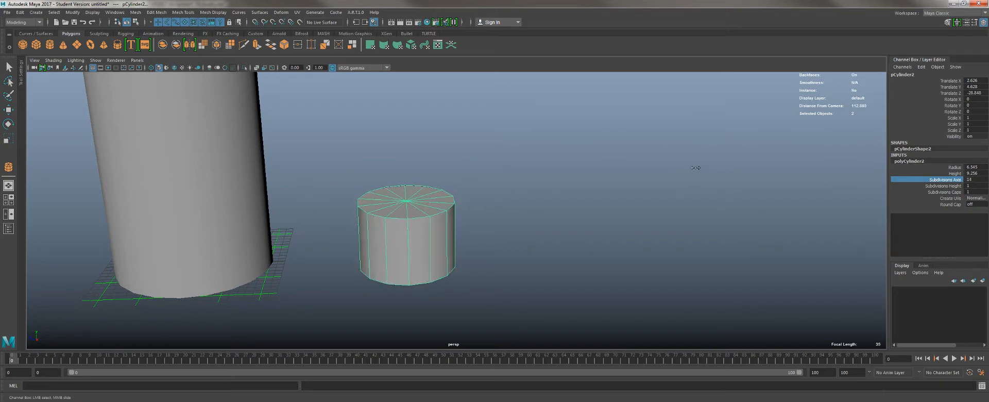
alt+drag(601, 166, 577, 219)
alt+right_drag(577, 220, 603, 113)
alt+middle_drag(604, 114, 624, 166)
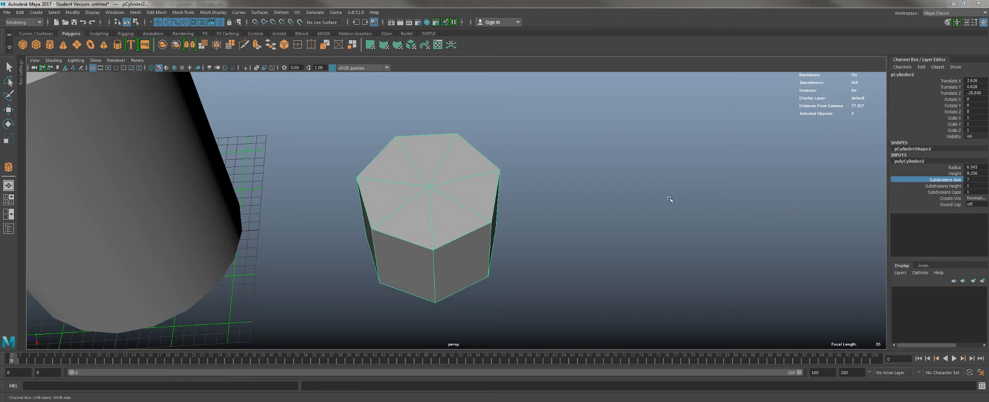
mouse_move(571, 163)
middle_down()
mouse_move(560, 157)
mouse_move(633, 154)
mouse_move(575, 152)
middle_up()
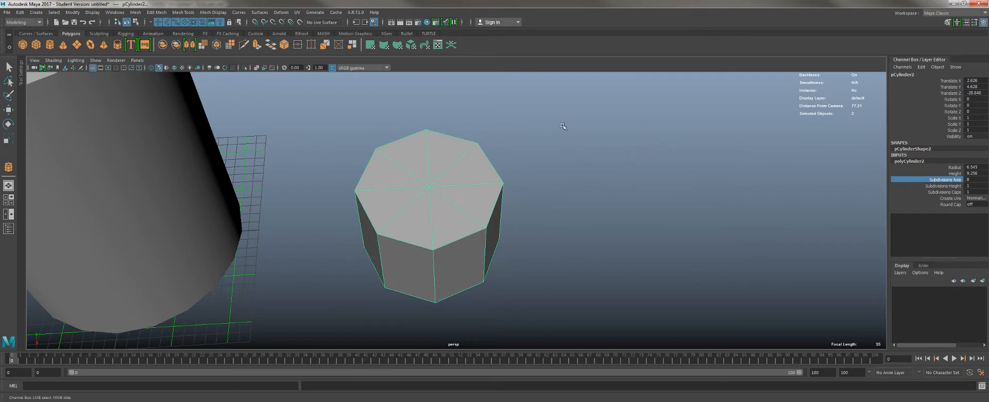
middle_drag(563, 126, 722, 141)
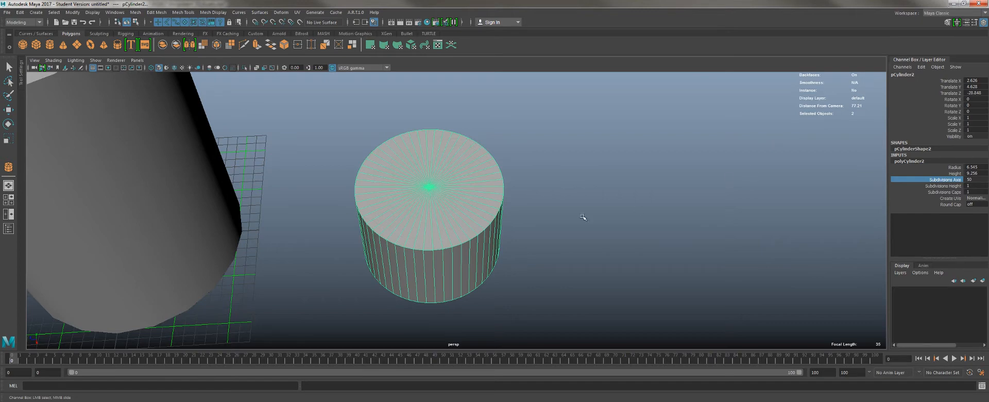
Step: Delete the small cylinder and frame the remaining tall cylinder
key(Delete)
key(w)
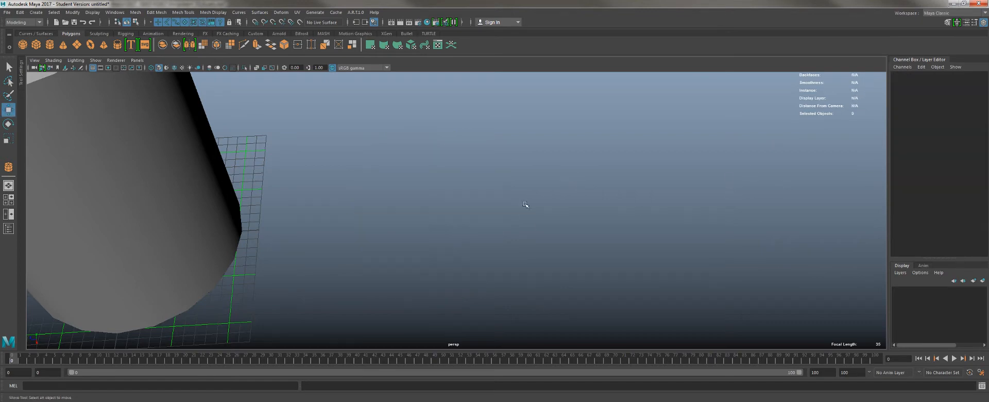
key(f)
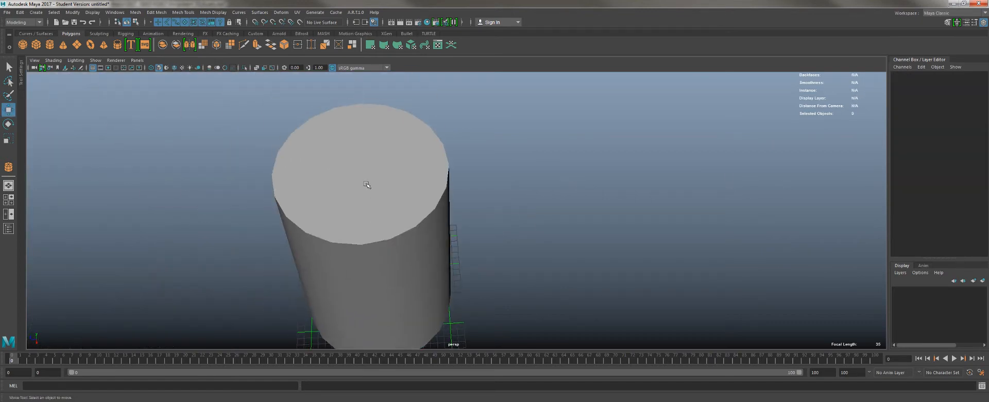
Step: In the top view, switch the tall cylinder to edge editing and select the two opposite cap edges along the Z axis
click(337, 171)
key(space)
drag(384, 165, 359, 169)
alt+right_drag(559, 195, 320, 11)
alt+right_drag(479, 148, 366, 163)
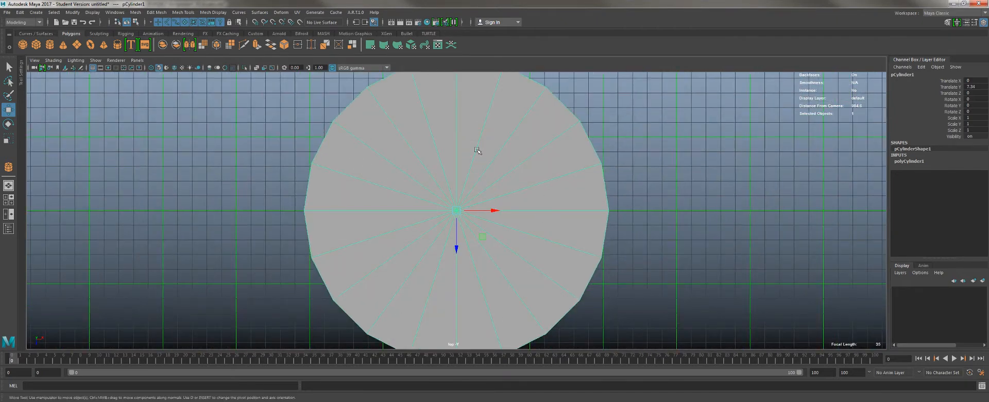
right_drag(477, 151, 455, 148)
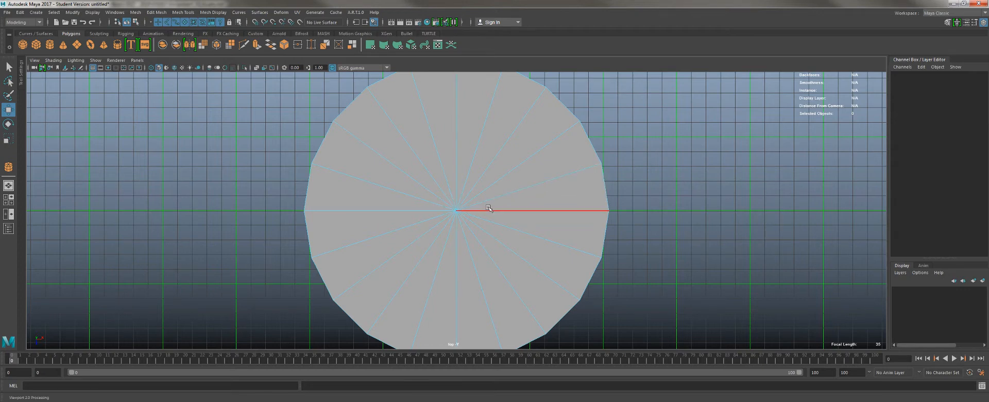
click(453, 124)
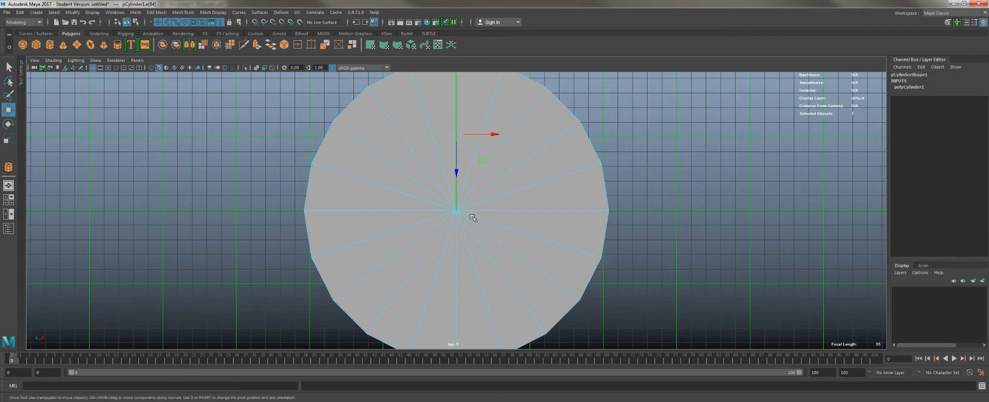
shift+click(458, 260)
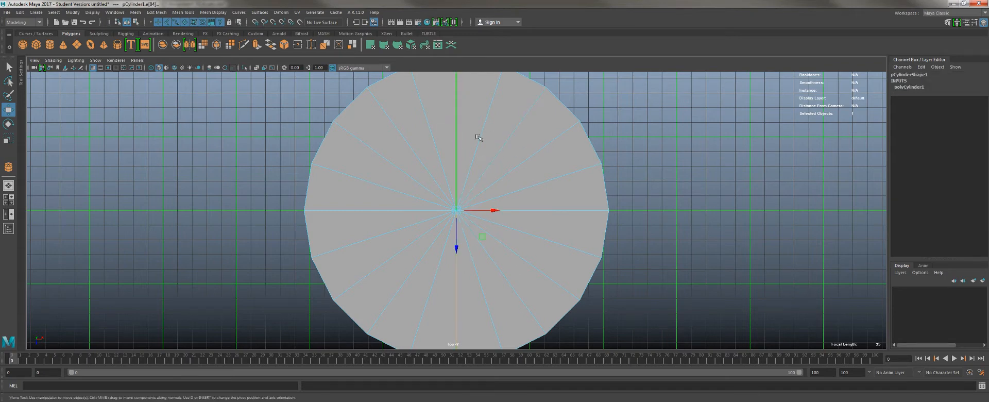
Step: Select the cap's two edges along the X axis and add the two Z-axis edges, dividing the cap into quarters
scroll(457, 114, down, 1)
alt+middle_drag(456, 115, 449, 131)
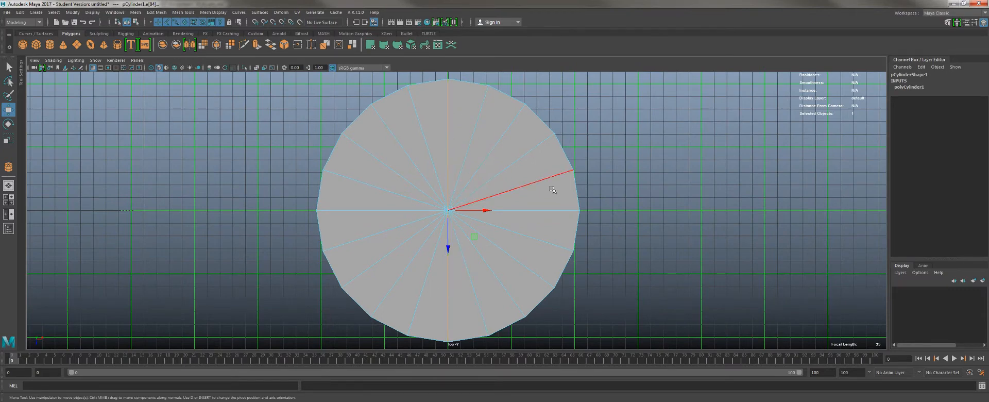
click(393, 210)
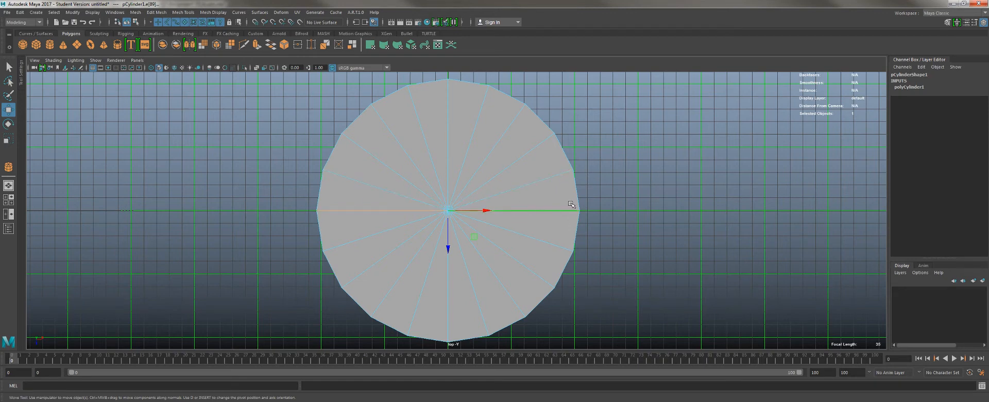
right_drag(433, 146, 432, 169)
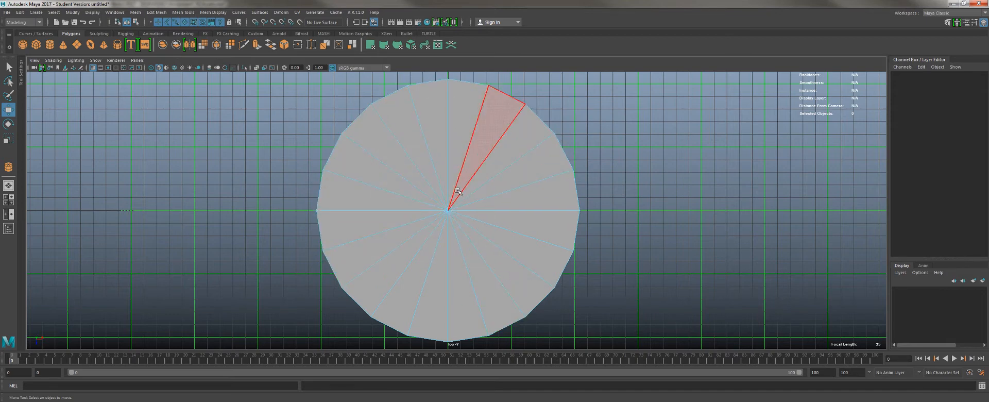
right_drag(467, 201, 470, 173)
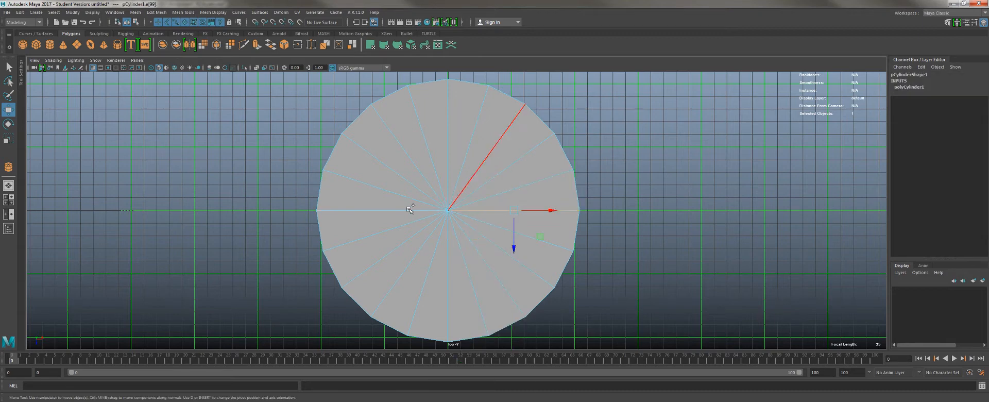
shift+click(443, 154)
shift+click(448, 278)
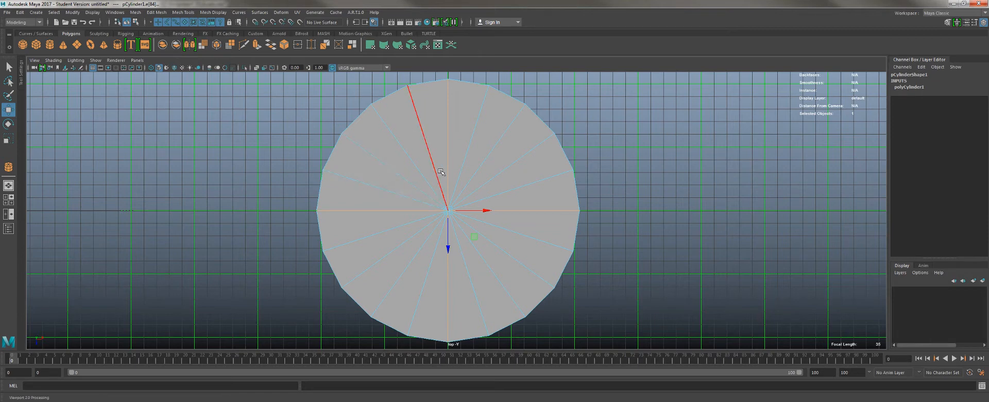
Step: Return to the perspective view, put the cylinder back in object mode and clear the selection
key(space)
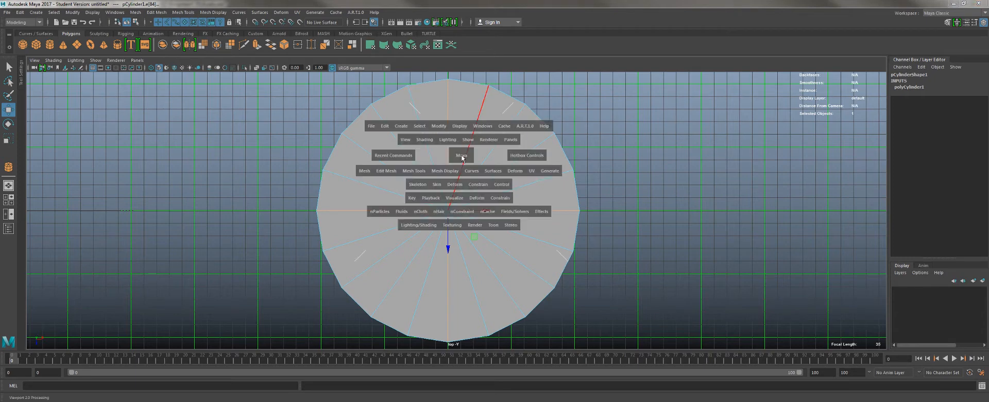
drag(462, 155, 463, 140)
alt+drag(466, 171, 456, 148)
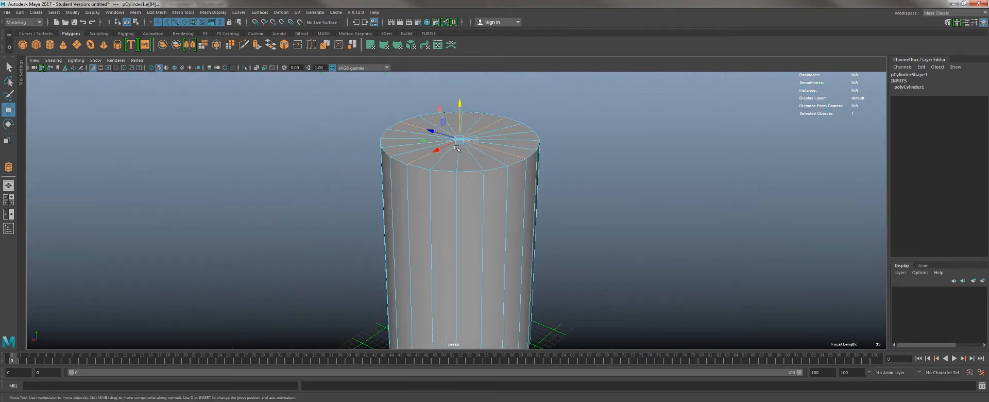
right_drag(467, 155, 493, 136)
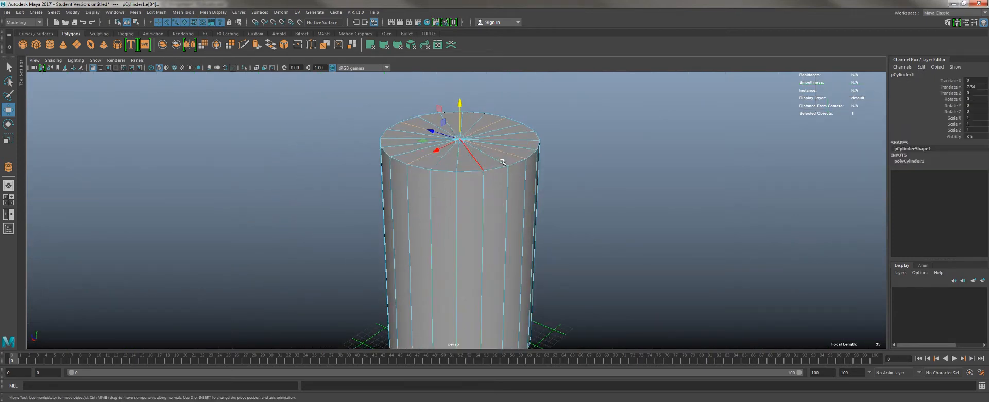
click(570, 216)
alt+drag(570, 216, 486, 175)
alt+middle_drag(486, 175, 502, 187)
alt+drag(503, 187, 361, 265)
Step: Switch to the finished Maya 2018 scene and examine the wine barrel's wireframe, edge divisions and metal bands from several angles
click(107, 400)
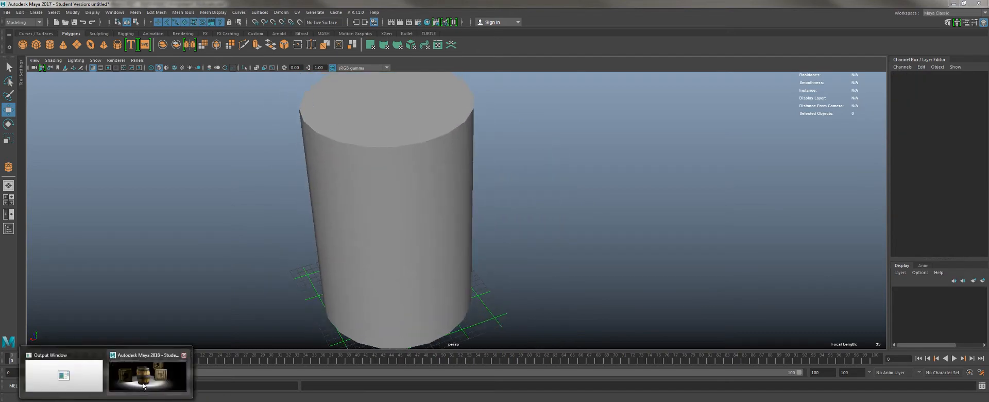
click(148, 382)
click(408, 205)
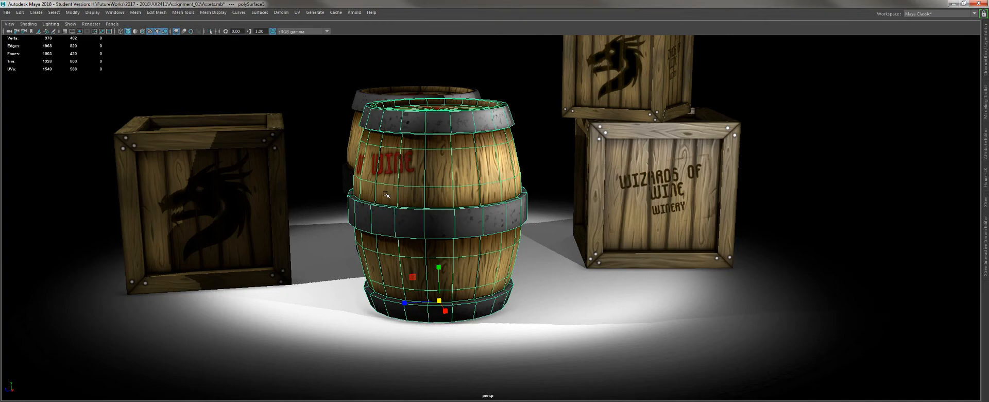
alt+drag(385, 194, 355, 91)
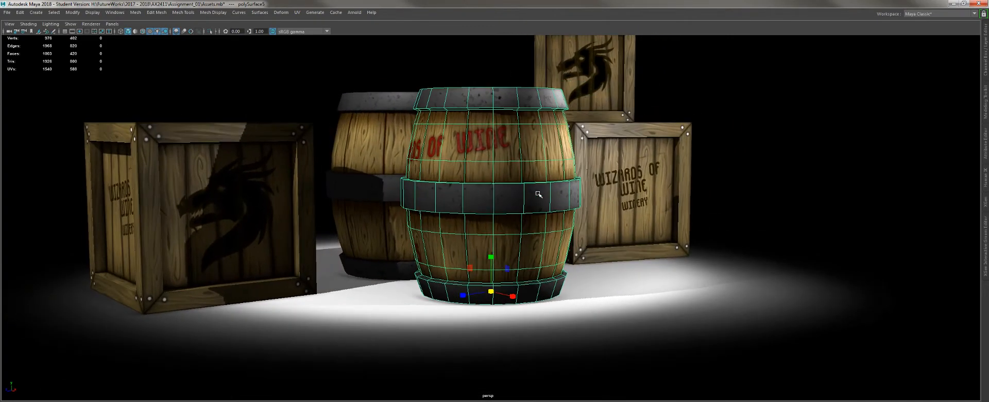
alt+drag(670, 279, 430, 207)
scroll(404, 181, up, 3)
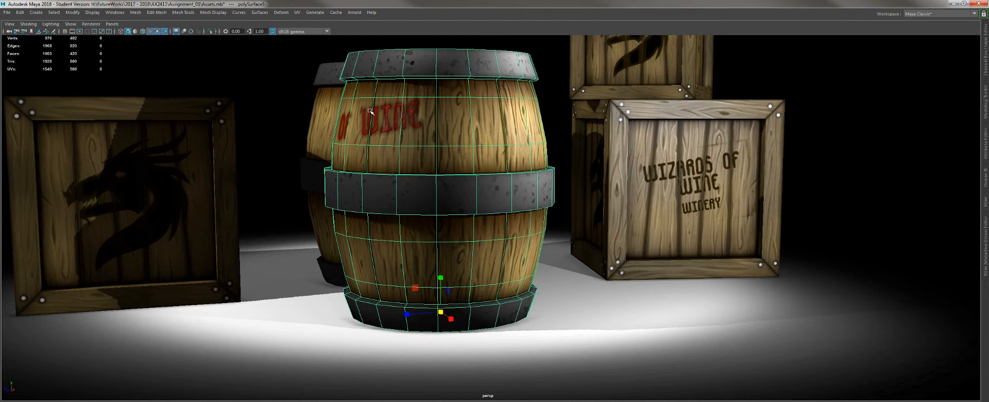
alt+middle_drag(368, 130, 378, 161)
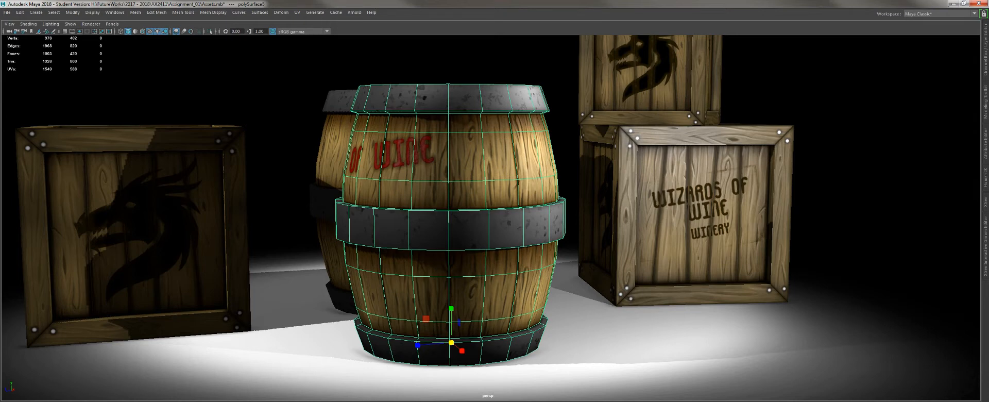
Step: Switch back to the Maya 2017 modelling scene and select the tall cylinder
mouse_move(417, 401)
click(456, 376)
click(425, 204)
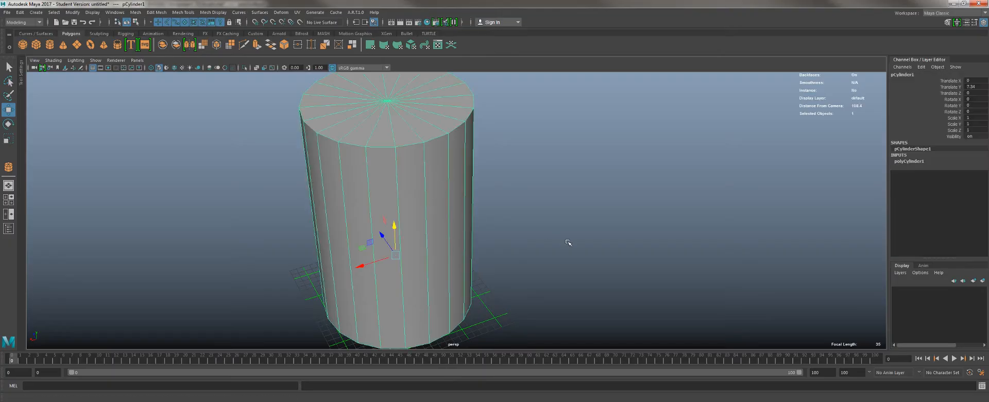
alt+drag(568, 242, 518, 228)
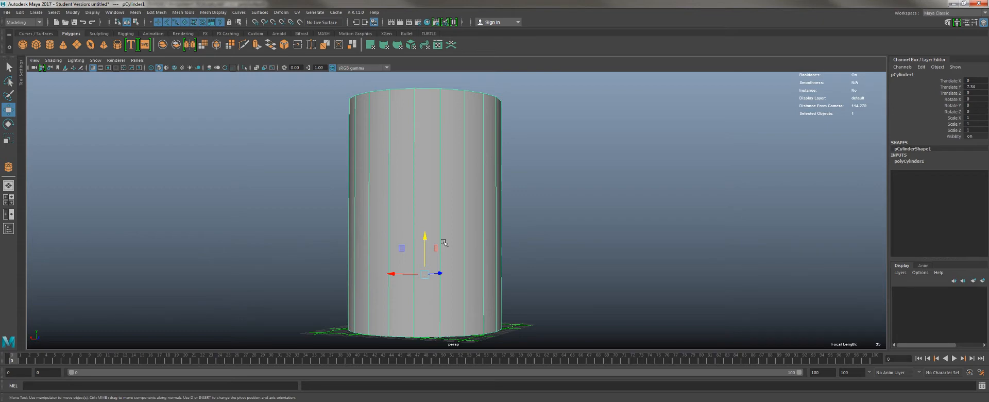
alt+drag(410, 207, 414, 214)
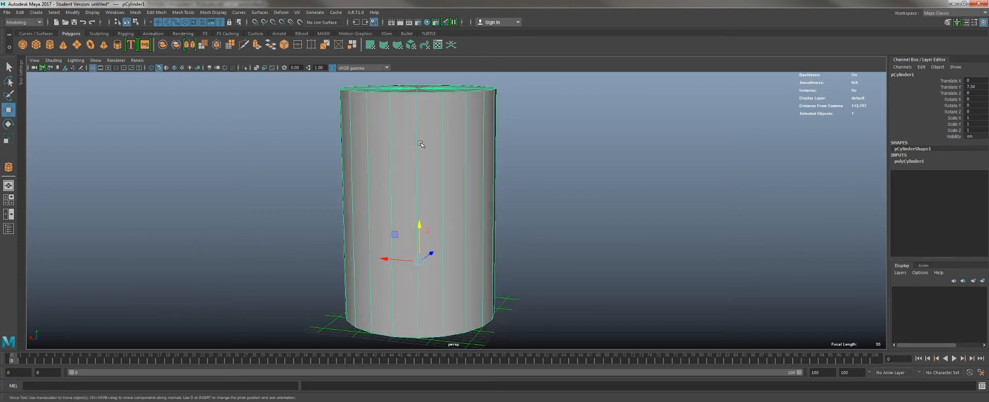
Step: Switch the cylinder to edge editing, select all its vertical side edges and check the selection down to the base
right_drag(420, 143, 425, 123)
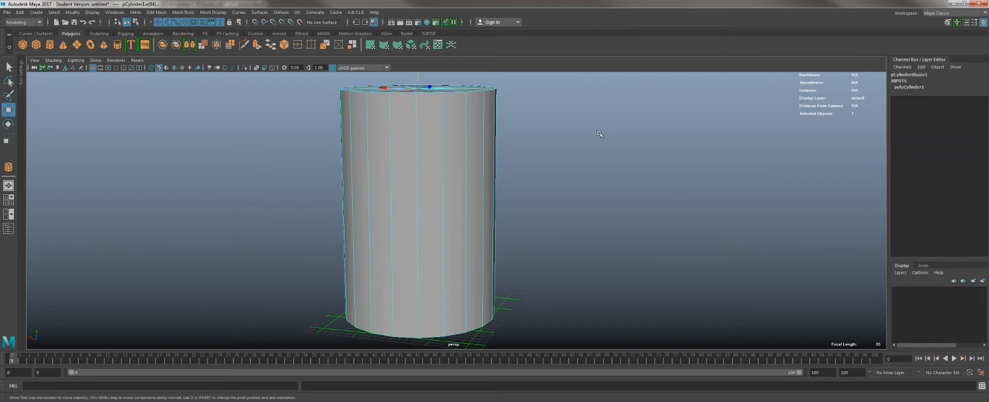
drag(599, 133, 287, 172)
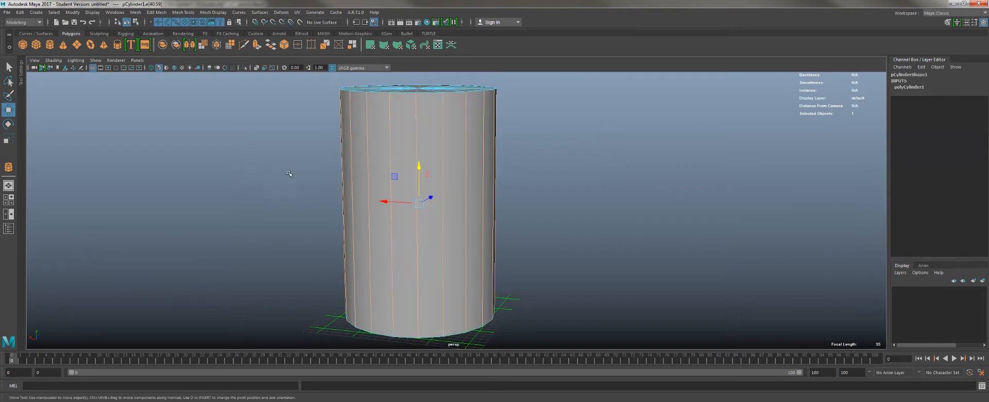
alt+drag(605, 186, 506, 125)
alt+middle_drag(521, 122, 524, 198)
alt+drag(467, 209, 445, 159)
alt+middle_drag(446, 159, 415, 1)
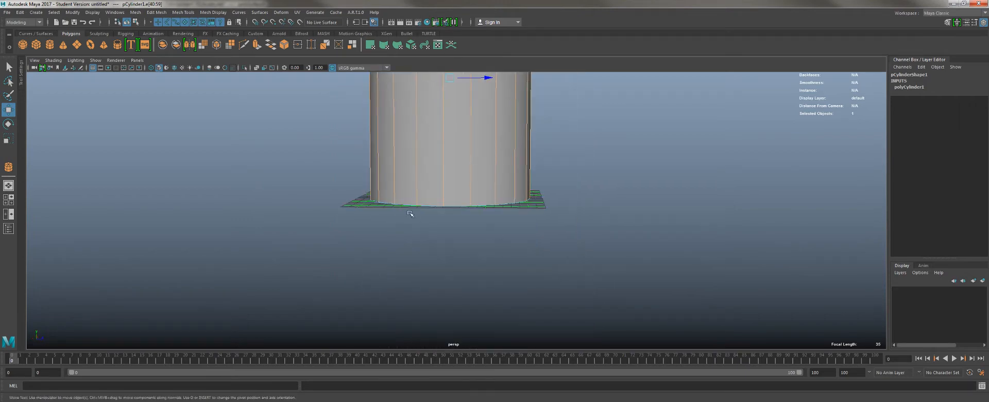
alt+middle_drag(411, 211, 396, 266)
Step: Clear the edge selection and reselect all the cylinder's vertical side edges, leaving the cap edges out
click(578, 196)
alt+middle_drag(486, 149, 483, 170)
scroll(484, 171, down, 2)
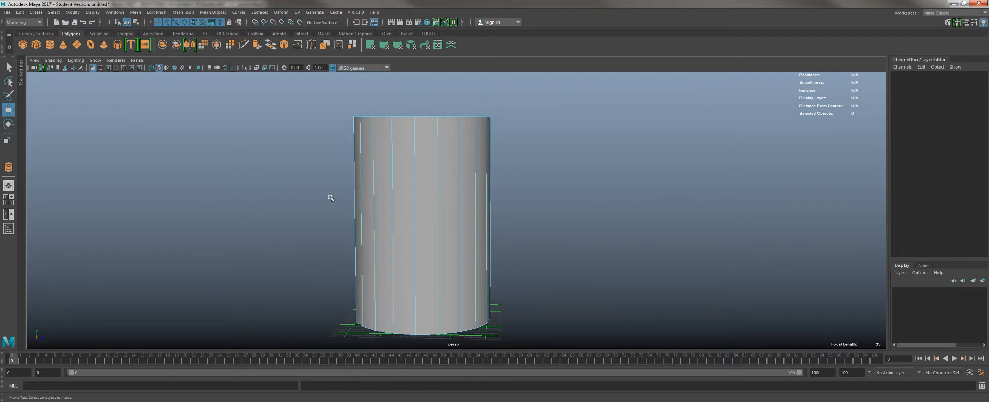
drag(330, 197, 523, 209)
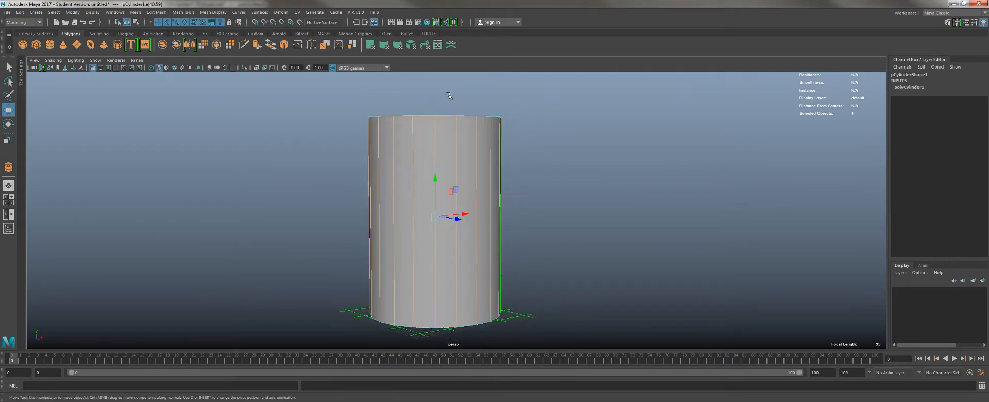
Step: Start the Connect tool on the selected vertical edges and display its slide, segments and pinch settings
click(179, 11)
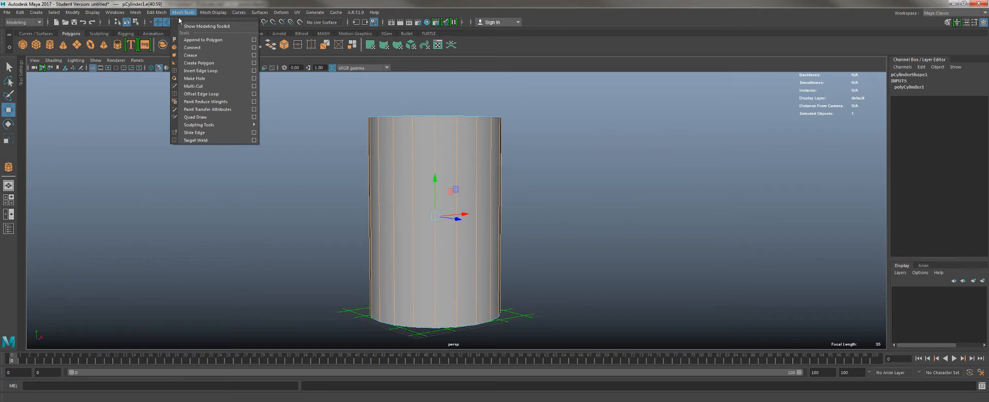
click(196, 49)
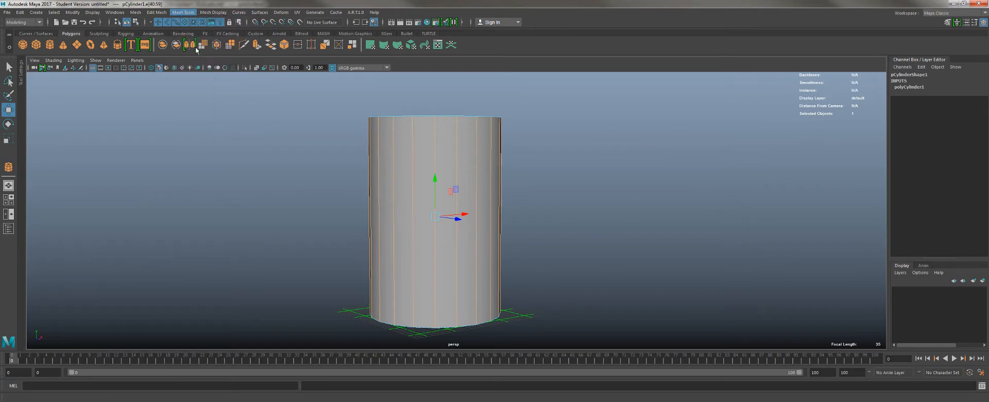
alt+drag(606, 151, 459, 201)
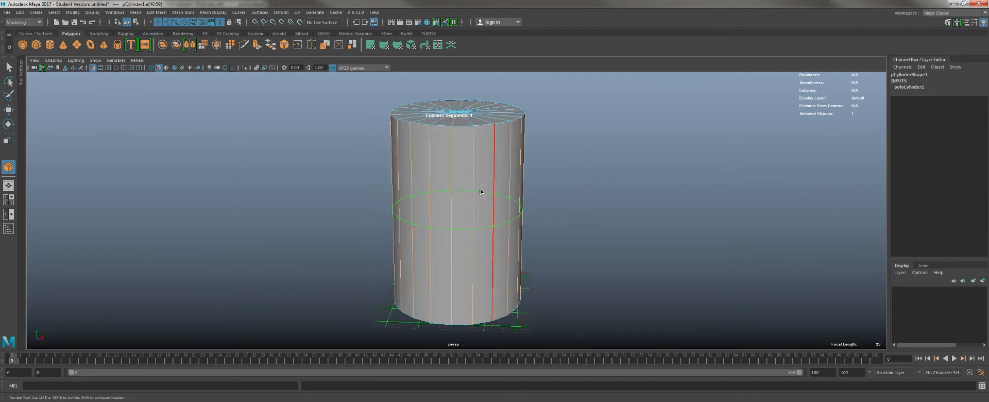
click(974, 23)
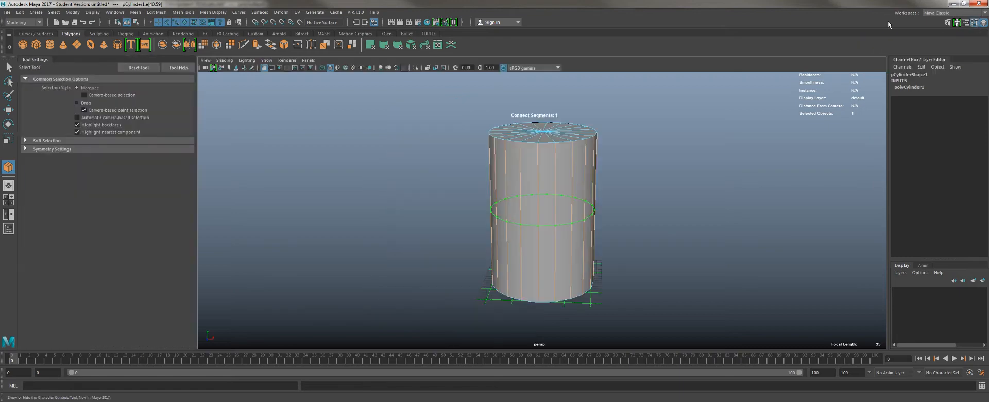
alt+drag(614, 118, 559, 122)
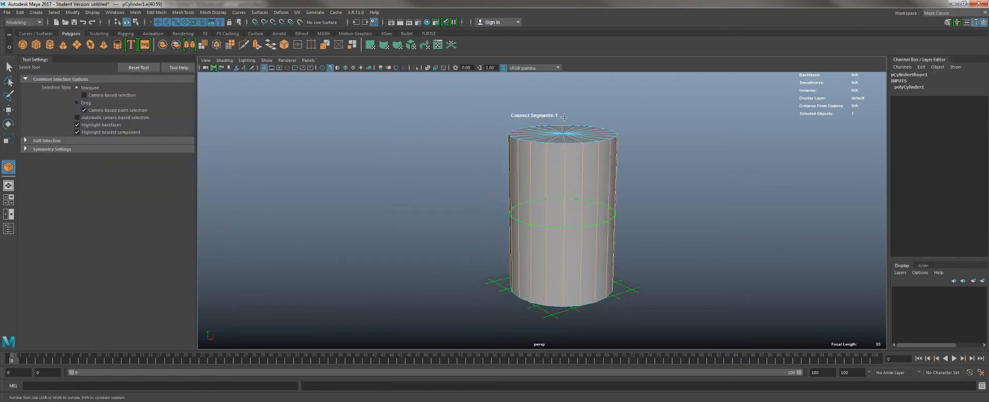
key(w)
key(ctrl+z)
alt+middle_drag(417, 120, 350, 123)
click(8, 166)
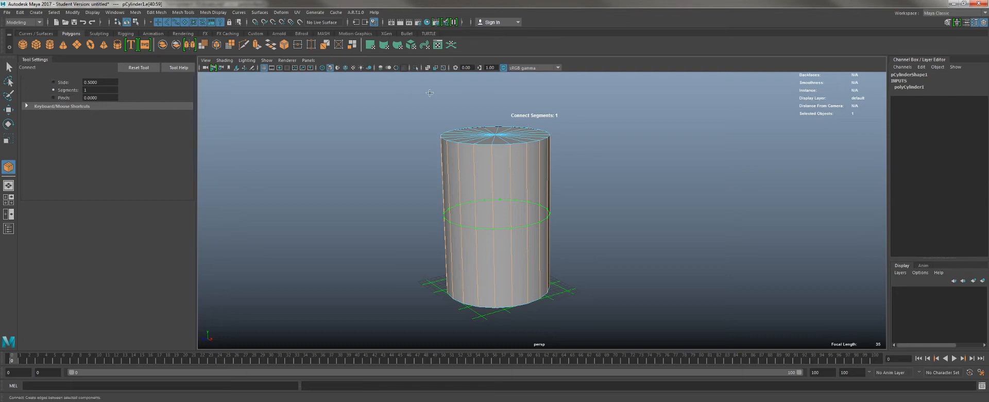
Step: Try sliding the connecting edge loop along the height of the cylinder and undo the slide change
mouse_move(447, 93)
middle_down()
mouse_move(585, 94)
mouse_move(433, 92)
middle_up()
middle_drag(498, 99, 427, 133)
key(ctrl+z)
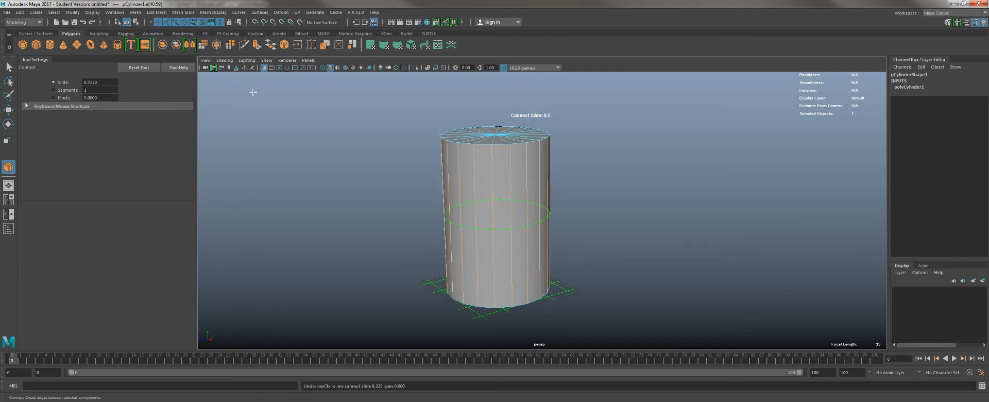
Step: Try the Connect tool with 2 segments and vary the pinch spacing between the two loops
click(63, 89)
middle_drag(296, 107, 301, 107)
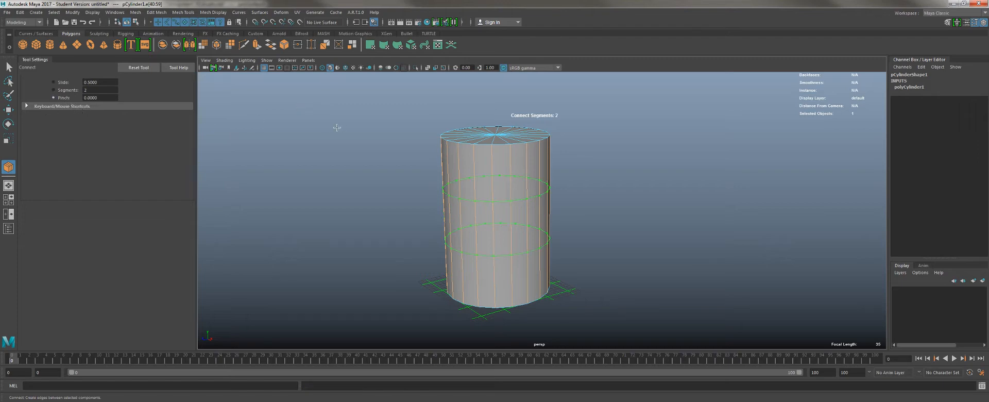
middle_drag(319, 134, 451, 125)
middle_drag(319, 123, 292, 141)
Step: Finish connecting the side edges with a single horizontal loop at the cylinder's mid-height and clear the selection
middle_drag(328, 111, 173, 114)
drag(100, 97, 44, 98)
key(w)
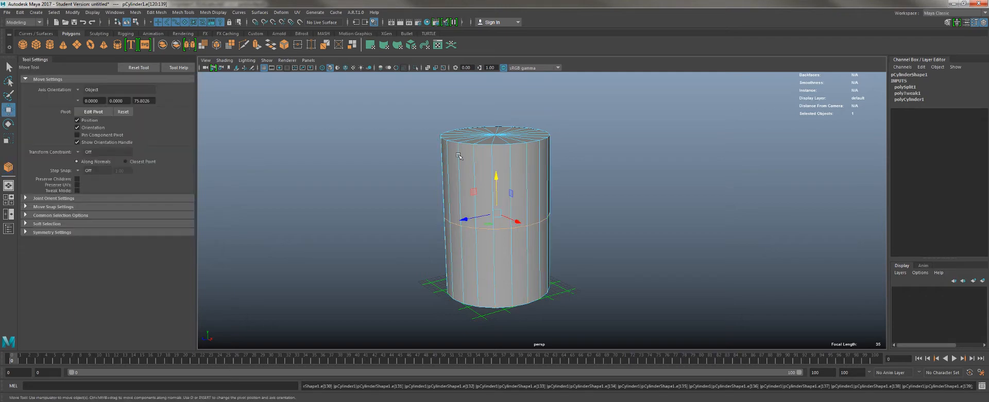
click(407, 231)
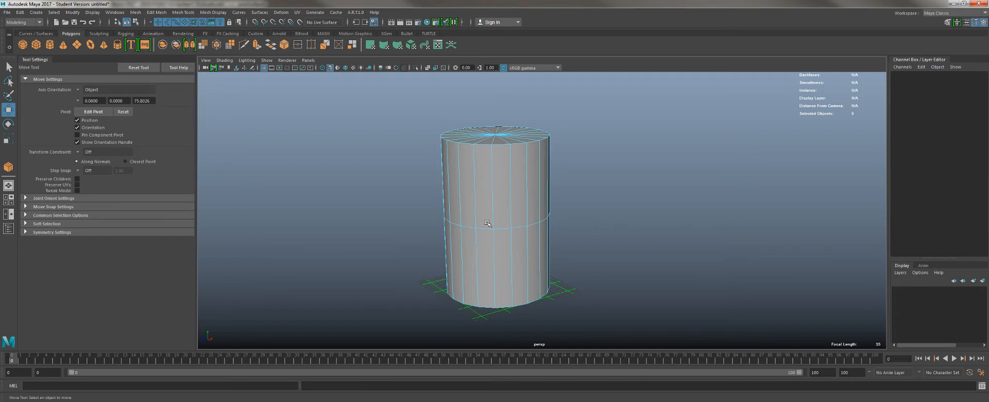
Step: Try selecting the edges of the middle loop one by one around the cylinder and clear that selection
alt+drag(488, 225, 559, 217)
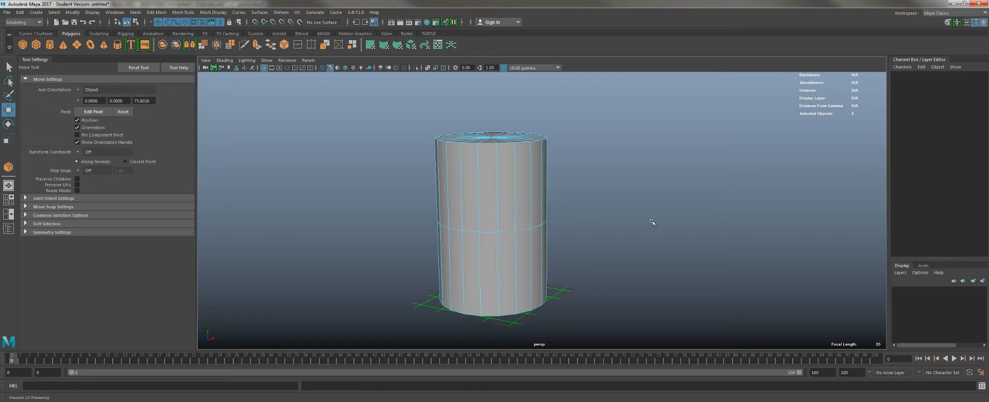
alt+drag(646, 211, 440, 219)
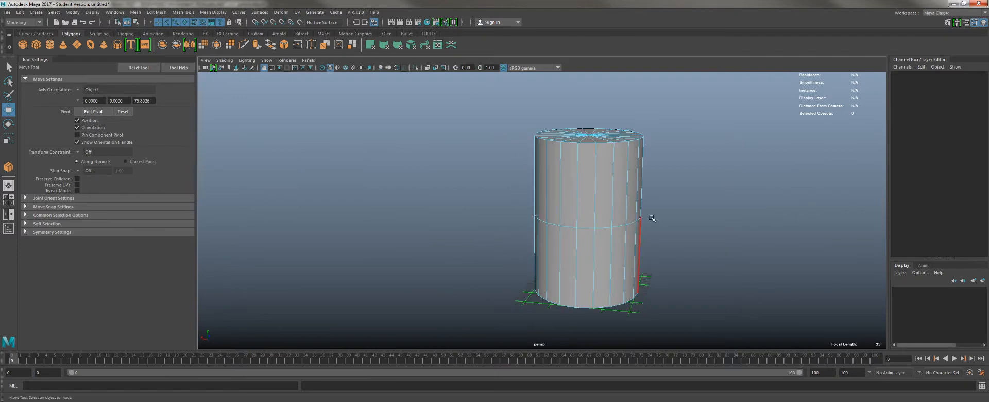
alt+drag(693, 184, 461, 171)
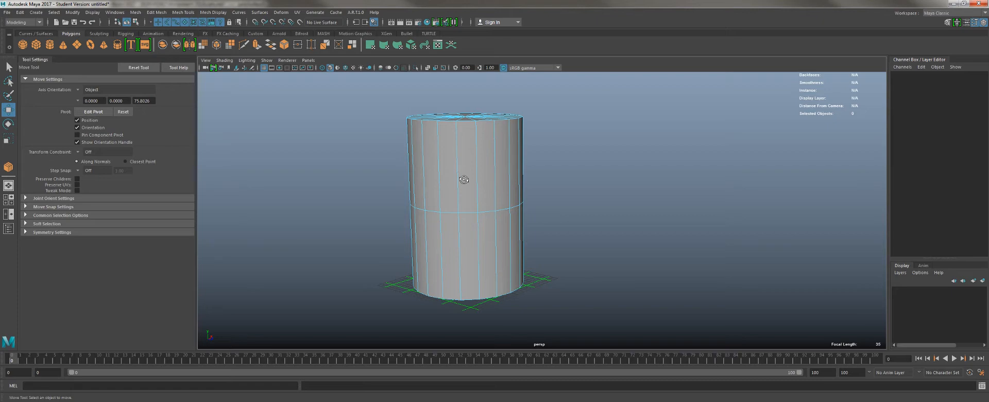
click(467, 214)
shift+click(446, 213)
alt+drag(383, 225, 445, 239)
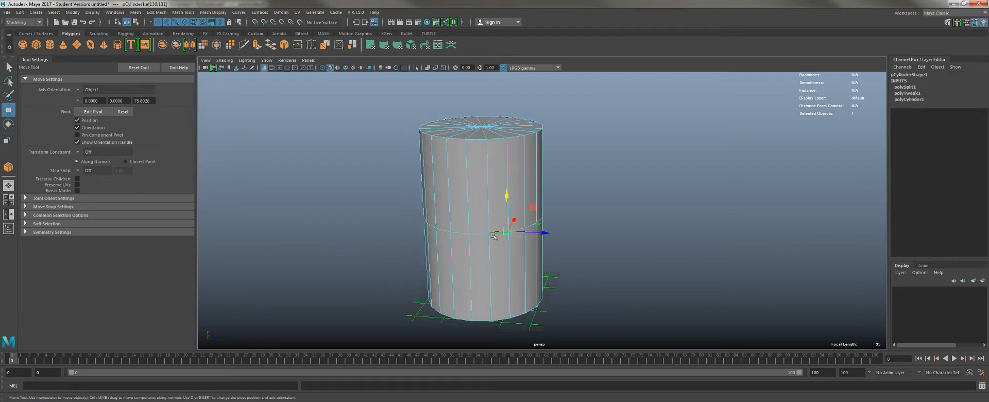
shift+click(479, 232)
shift+click(459, 231)
shift+click(439, 228)
click(329, 217)
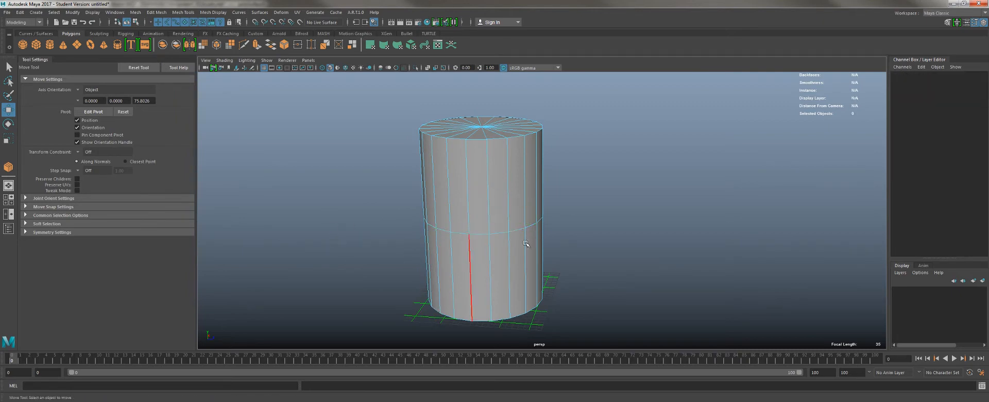
Step: Try selecting complete edge loops on the cylinder at its middle, top rim and bottom rim
double_click(479, 234)
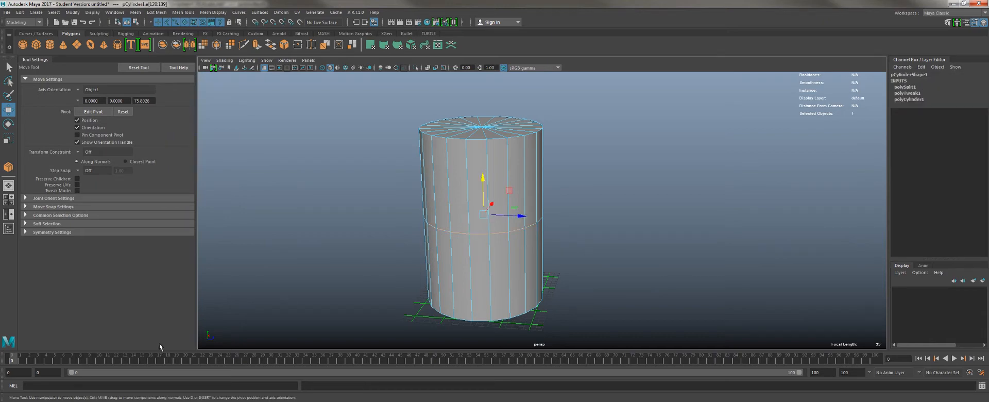
double_click(479, 138)
double_click(484, 319)
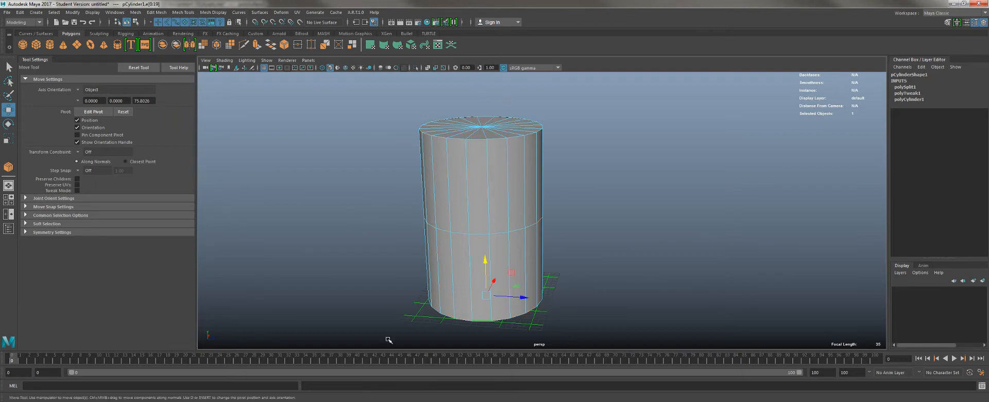
Step: Select the complete horizontal edge loop at the cylinder's mid-height and activate the Scale tool
click(491, 222)
click(490, 225)
alt+drag(583, 279, 574, 273)
scroll(571, 273, up, 4)
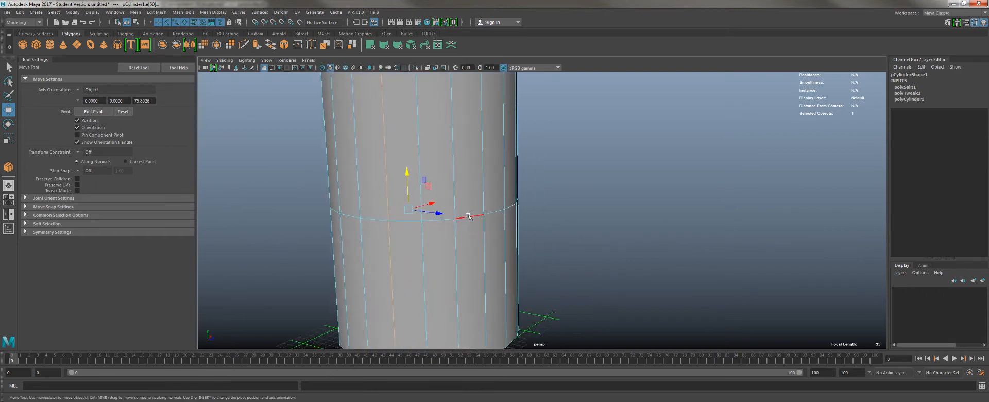
double_click(469, 217)
alt+right_drag(594, 244, 464, 193)
alt+drag(449, 186, 288, 201)
alt+right_drag(520, 253, 670, 324)
alt+right_drag(587, 306, 396, 167)
key(r)
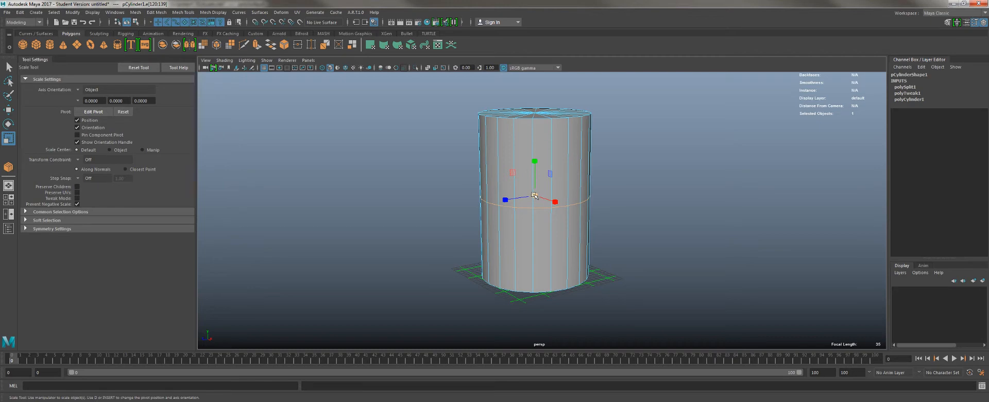
Step: Try scaling the middle edge loop along single horizontal axes, undoing each attempt
alt+drag(553, 207, 536, 175)
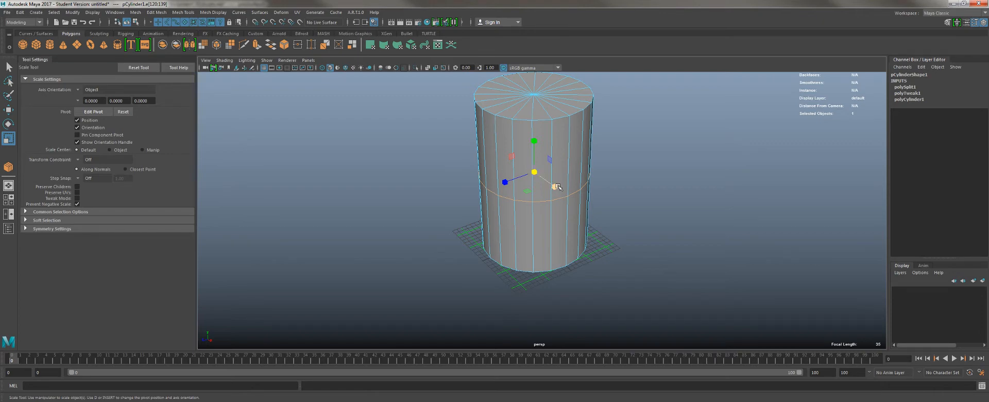
drag(557, 187, 548, 222)
key(ctrl+z)
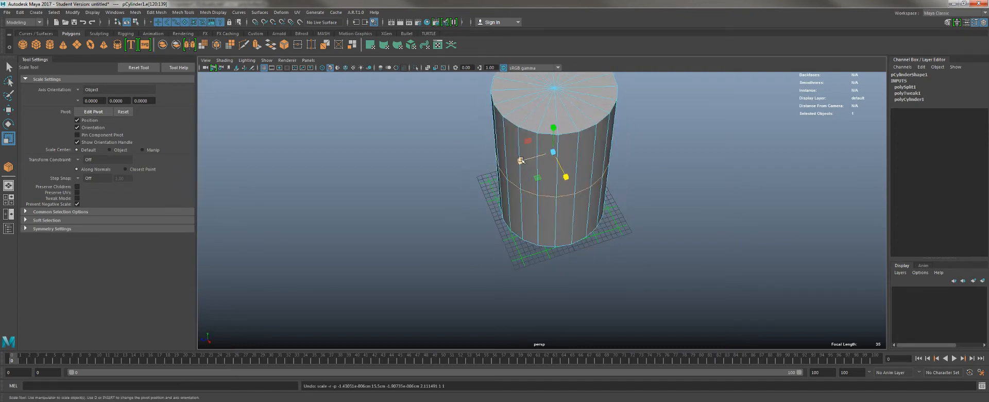
drag(520, 160, 493, 167)
key(ctrl+z)
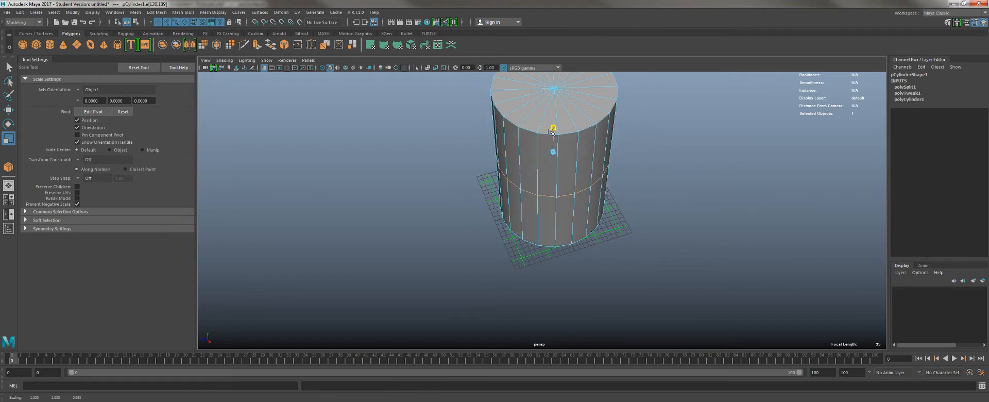
Step: Scale the middle edge loop uniformly outward so the barrel bulges beyond its ends, and check the profile from several sides
alt+drag(502, 207, 523, 157)
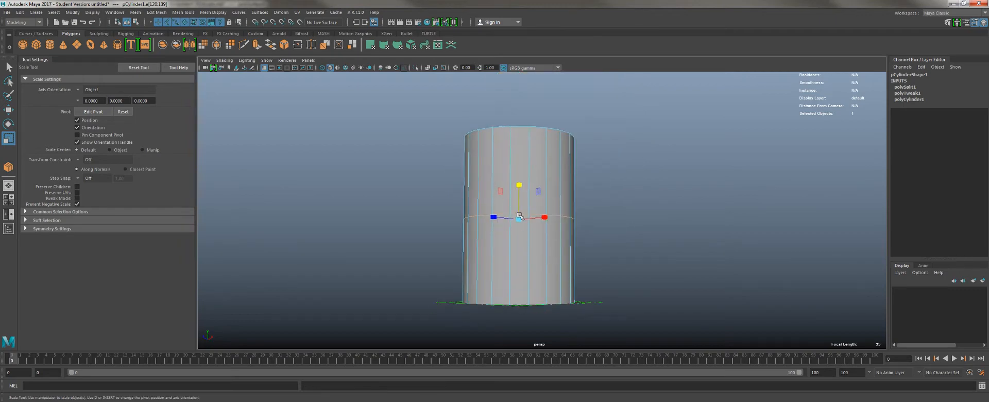
alt+drag(496, 214, 466, 180)
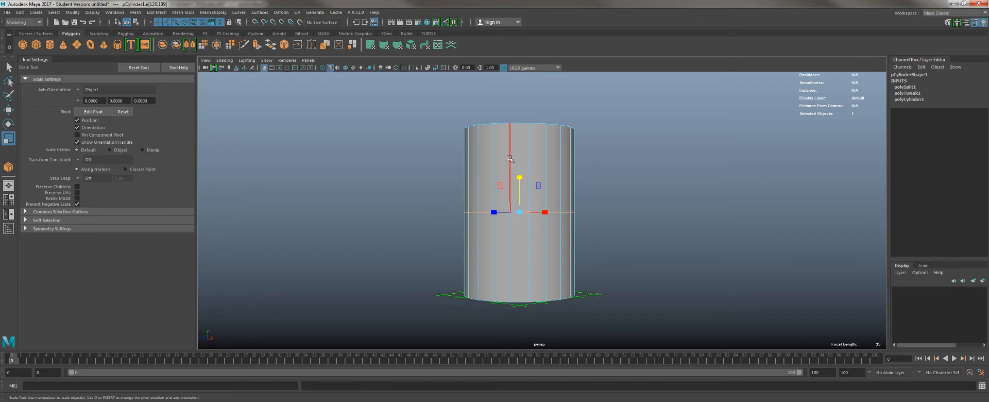
alt+drag(521, 192, 518, 216)
key(space)
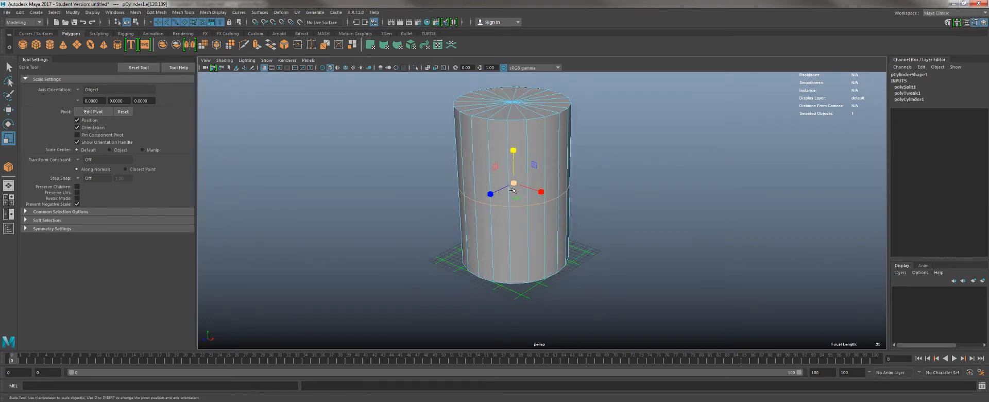
drag(514, 182, 543, 193)
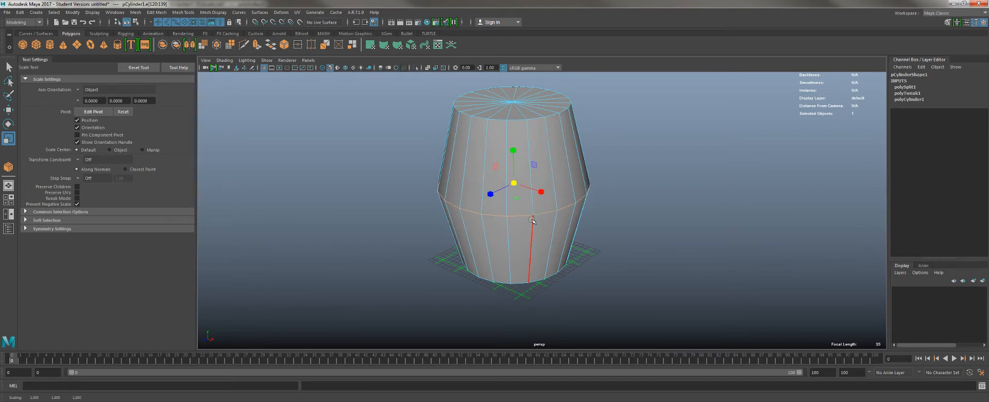
alt+drag(532, 220, 523, 206)
drag(522, 203, 514, 202)
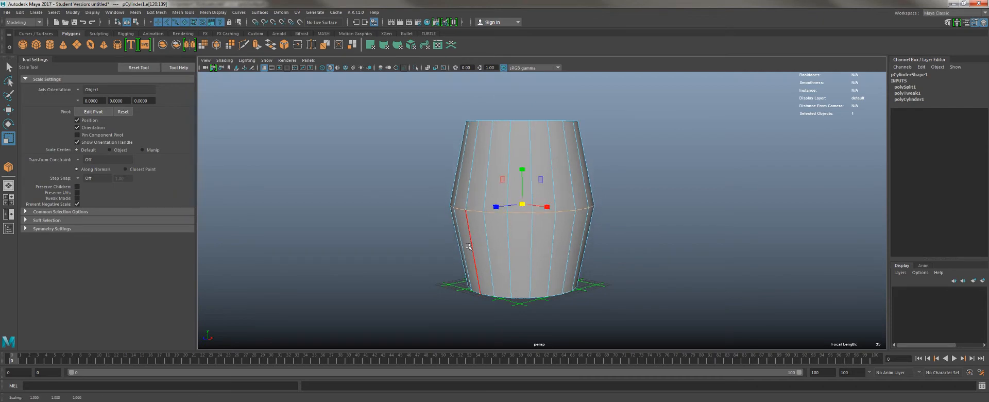
mouse_move(482, 227)
alt+mouse_down()
mouse_move(488, 208)
mouse_move(403, 194)
mouse_move(471, 230)
alt+mouse_up()
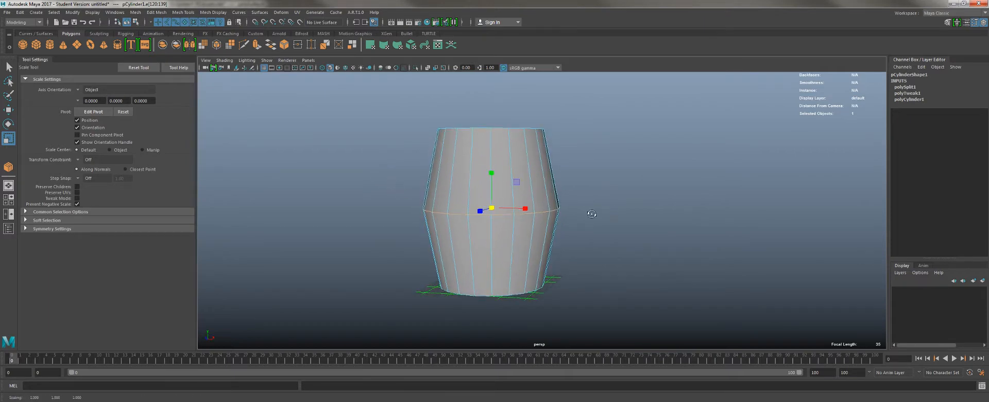
alt+drag(489, 207, 573, 177)
alt+middle_drag(573, 177, 544, 221)
alt+drag(544, 221, 572, 224)
alt+middle_drag(571, 223, 588, 163)
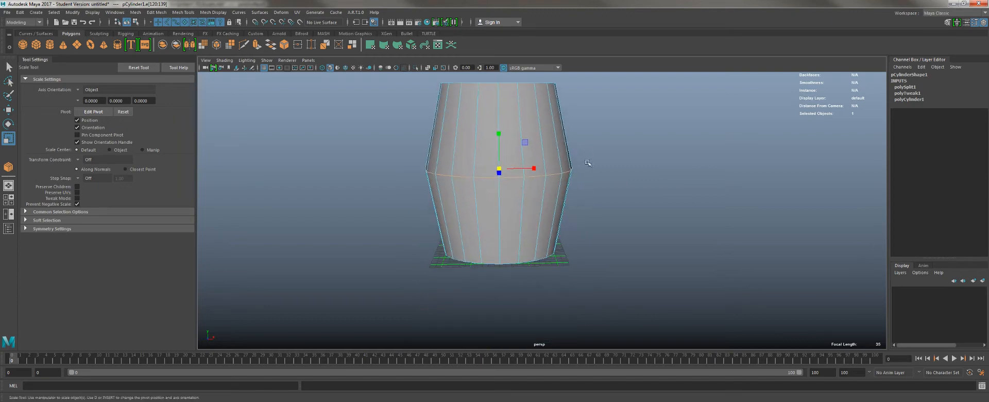
scroll(588, 164, down, 5)
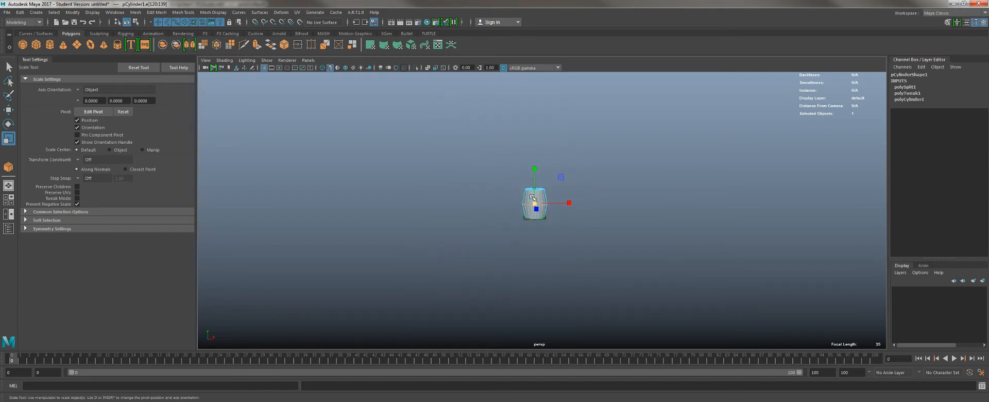
Step: Put the barrel back in object mode, select the whole object and examine its side profile
key(q)
right_drag(532, 196, 594, 170)
click(666, 260)
mouse_move(608, 262)
alt+mouse_down()
mouse_move(522, 260)
mouse_move(620, 263)
alt+mouse_up()
alt+right_drag(553, 220, 627, 240)
click(498, 145)
alt+middle_drag(498, 142, 530, 205)
alt+right_drag(530, 205, 477, 202)
mouse_move(477, 202)
alt+mouse_down()
mouse_move(488, 172)
mouse_move(477, 201)
alt+mouse_up()
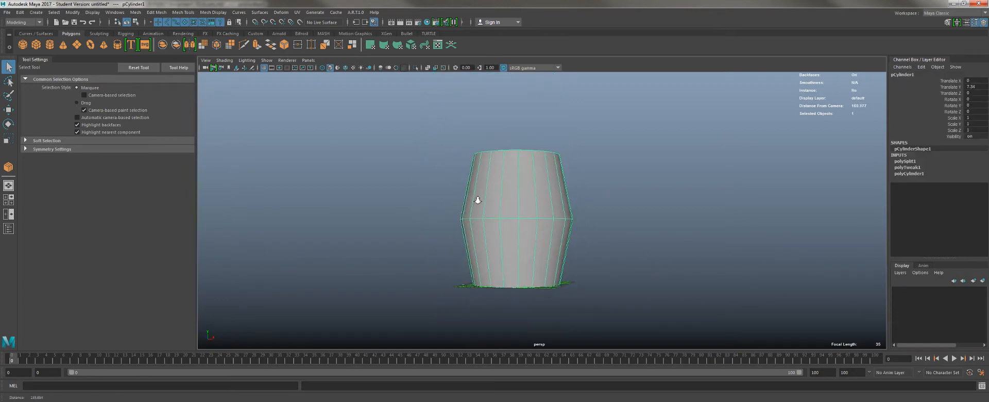
alt+right_drag(477, 201, 492, 232)
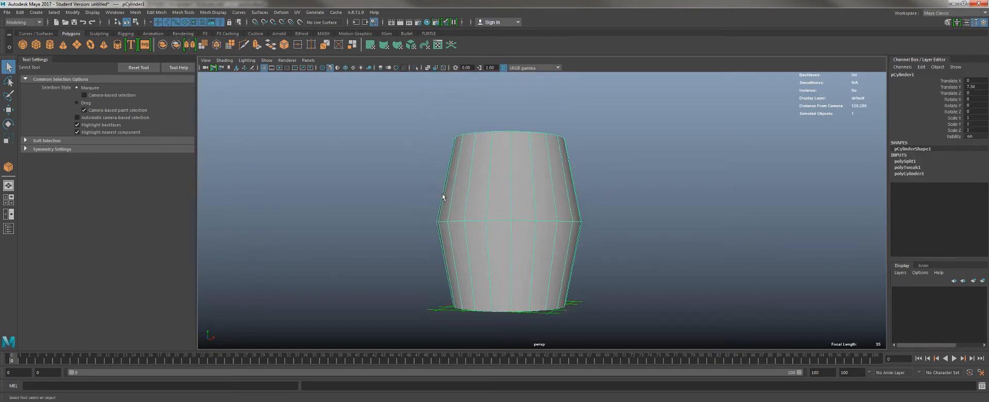
alt+drag(442, 193, 424, 174)
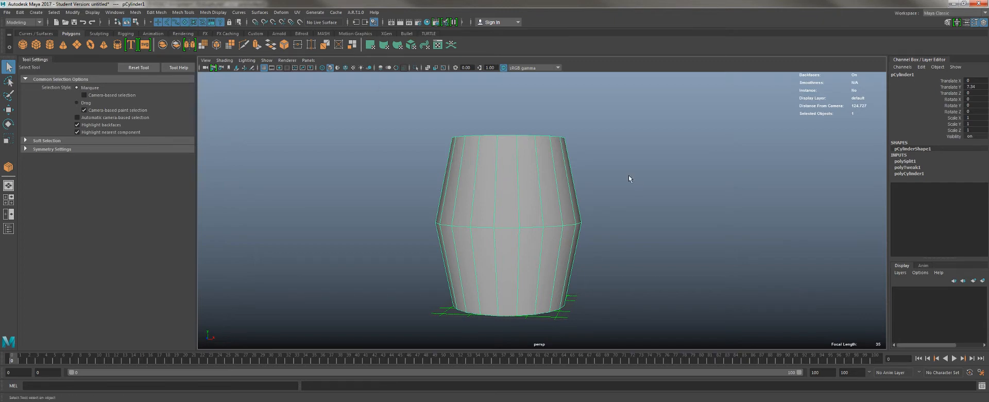
Step: Switch the barrel to edge mode and select all vertical edges around its upper half
click(157, 12)
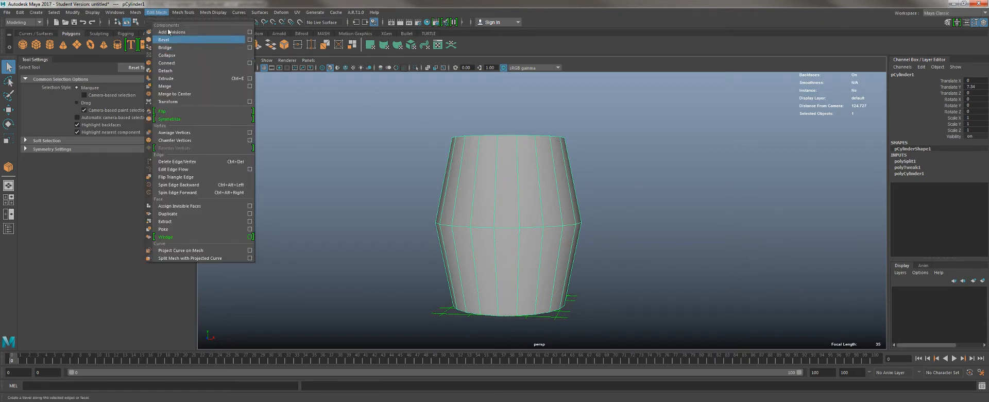
mouse_move(180, 11)
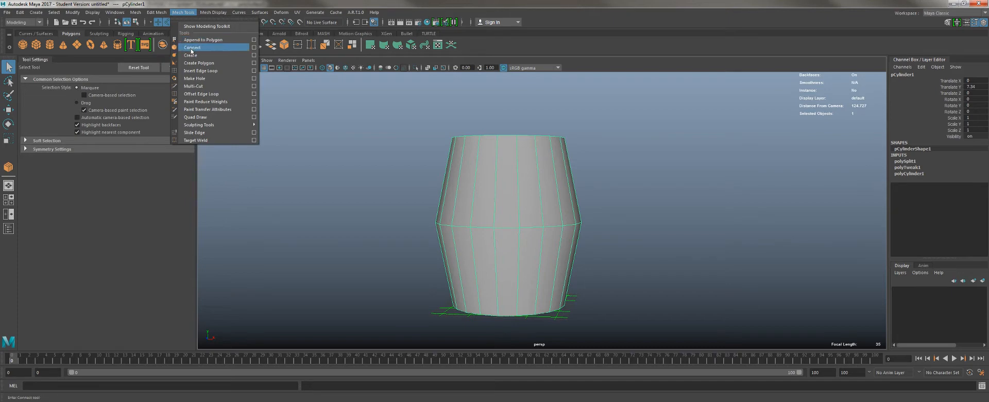
click(370, 189)
right_click(496, 189)
click(495, 167)
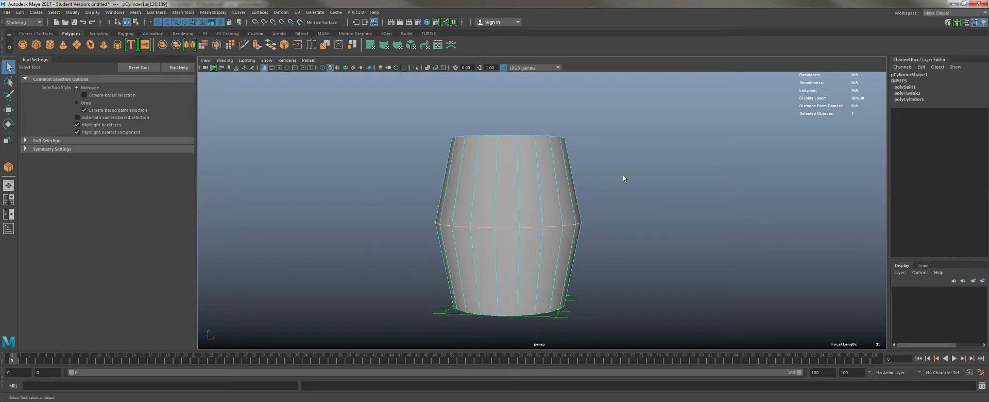
right_click(518, 180)
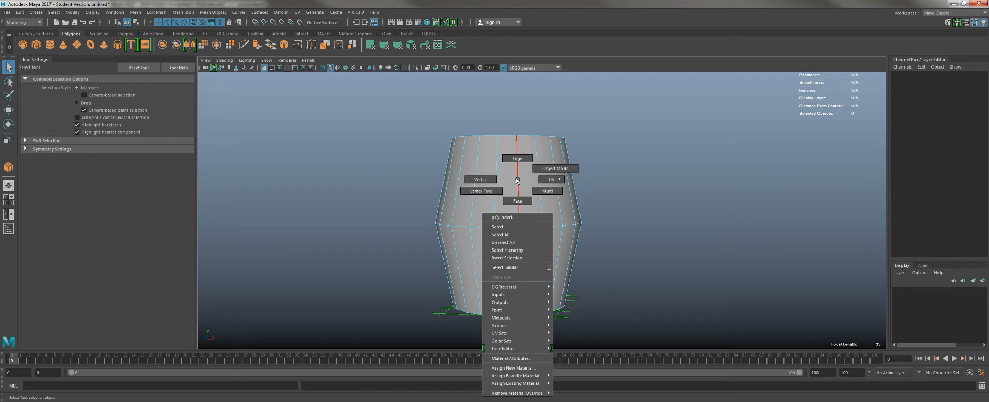
click(517, 168)
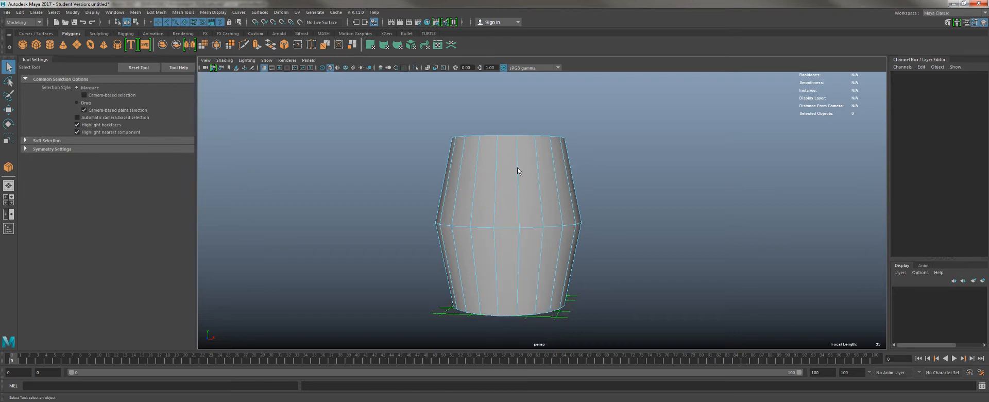
drag(546, 174, 403, 177)
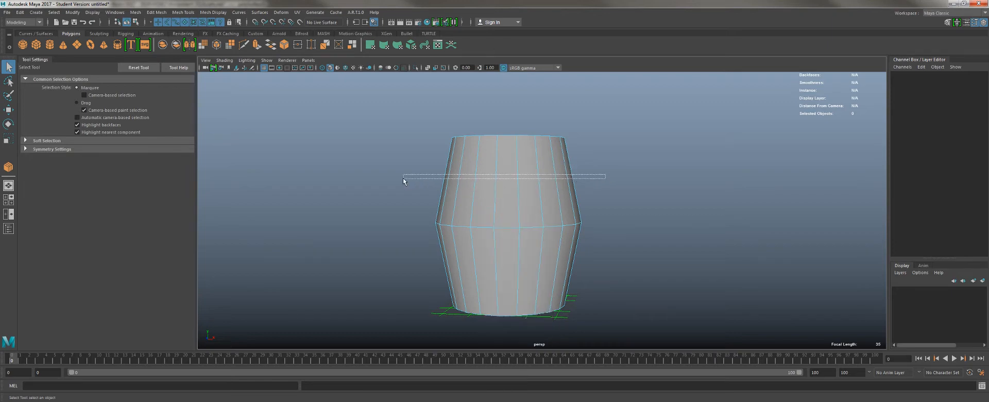
alt+drag(463, 180, 538, 170)
alt+drag(455, 177, 598, 182)
Step: Connect the selected upper edges with 2 segments to add two horizontal edge loops above the middle
click(186, 12)
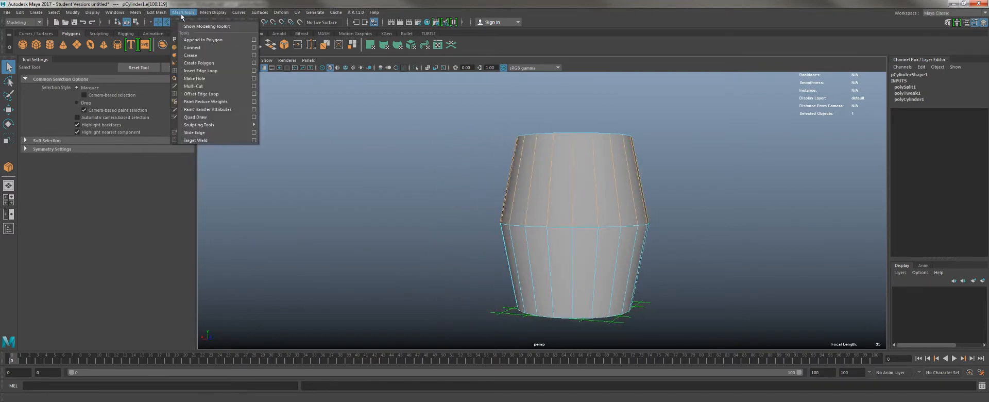
click(193, 42)
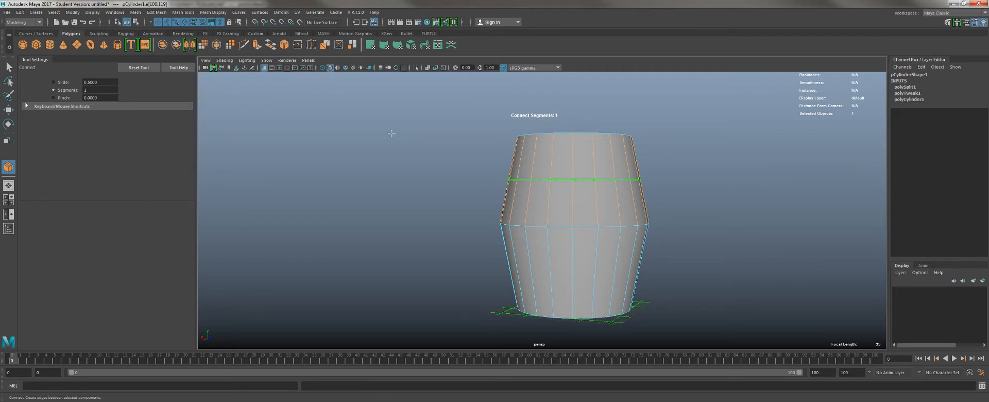
middle_drag(391, 134, 392, 134)
key(q)
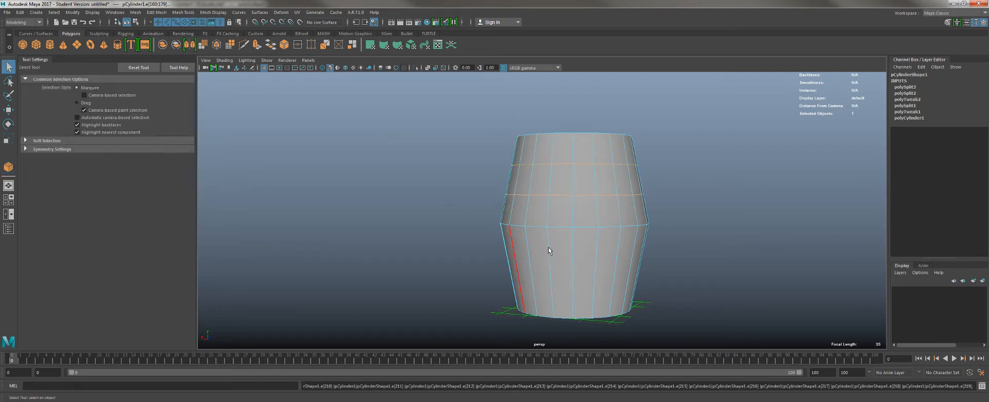
Step: Select all vertical edges around the lower half and connect them with 2 segments
alt+middle_drag(558, 233, 519, 188)
key(w)
drag(446, 199, 653, 212)
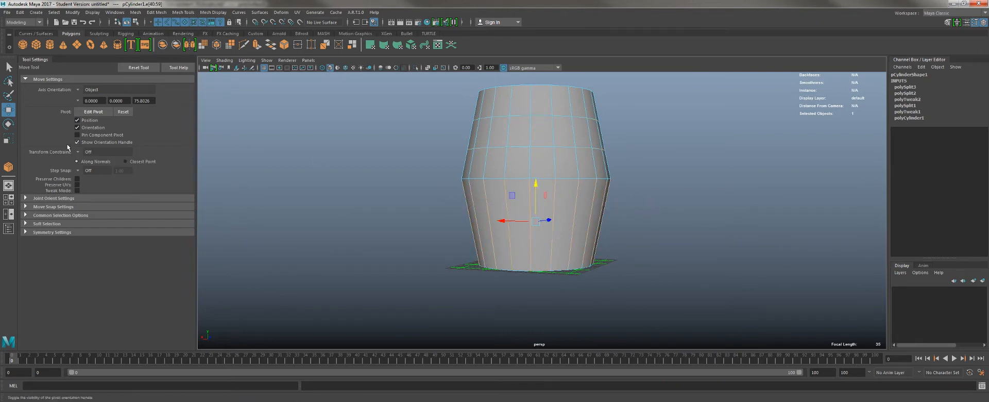
click(180, 13)
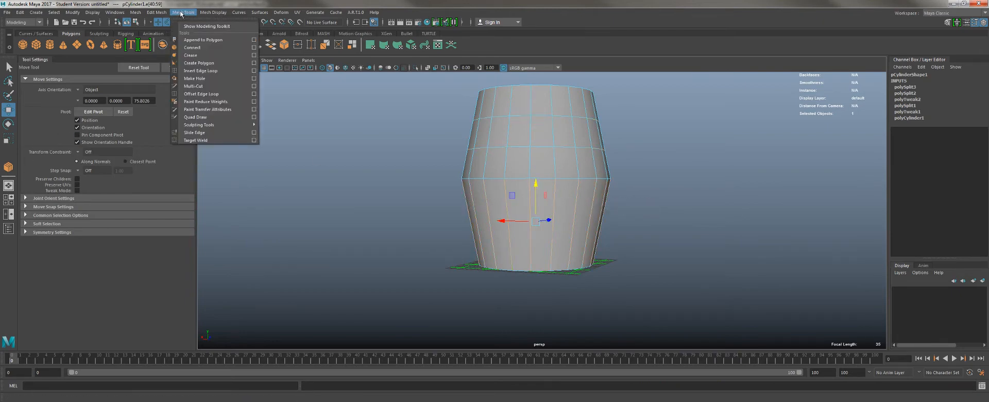
click(192, 48)
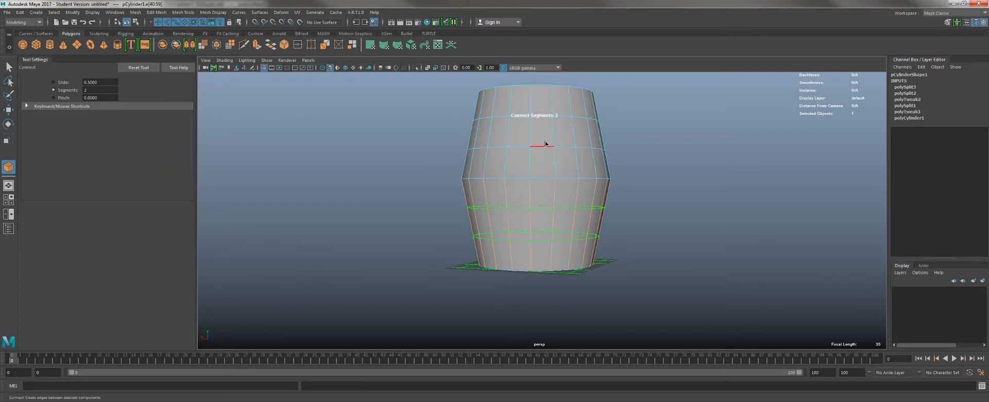
key(w)
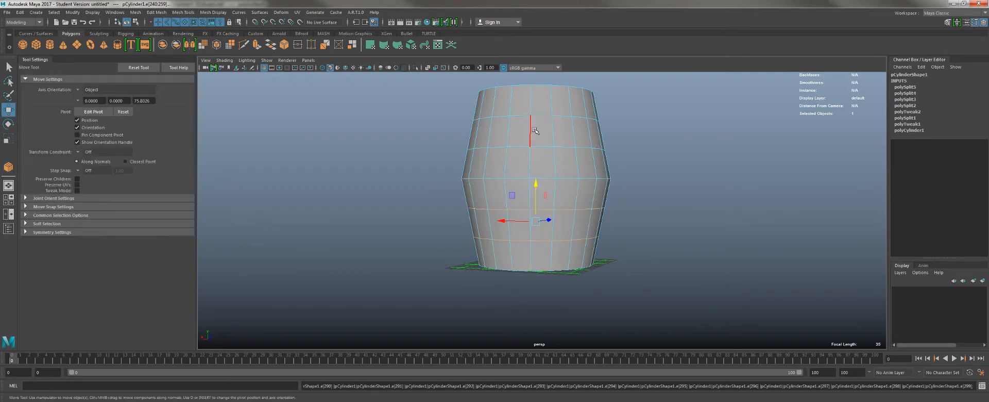
Step: Select the four new horizontal edge loops together, two above and two below the middle, and activate the Scale tool
mouse_move(525, 149)
alt+mouse_down()
mouse_move(483, 152)
mouse_move(509, 150)
alt+mouse_up()
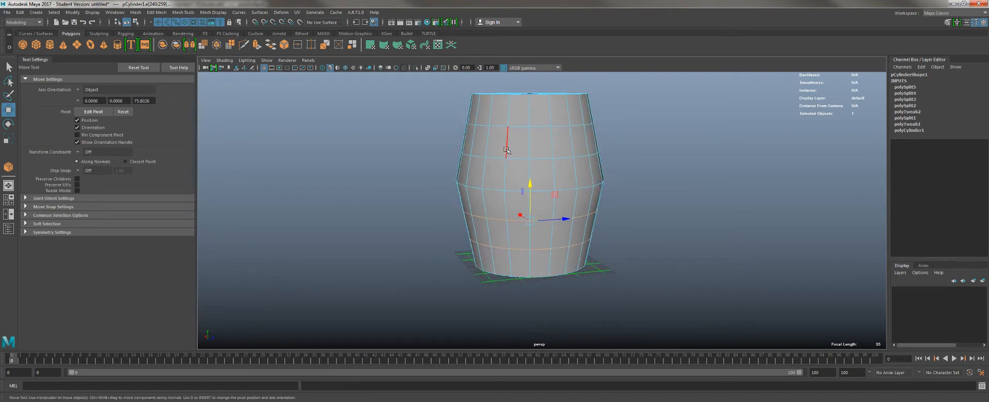
double_click(507, 154)
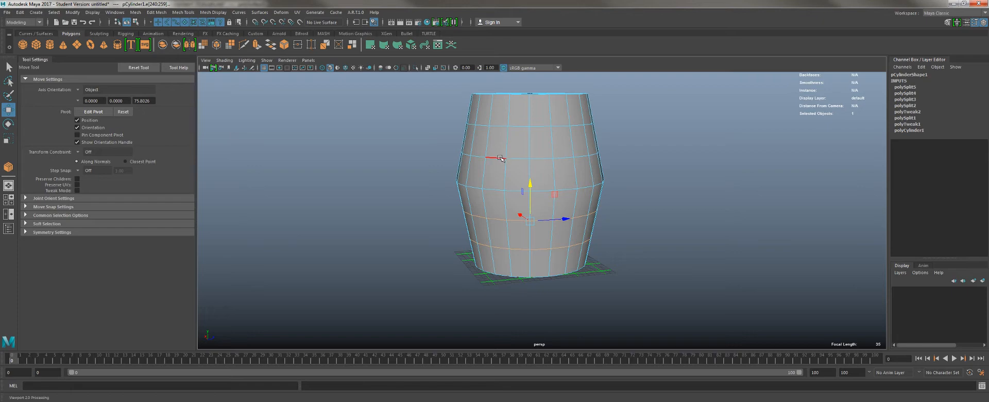
double_click(497, 248)
alt+drag(494, 252, 510, 242)
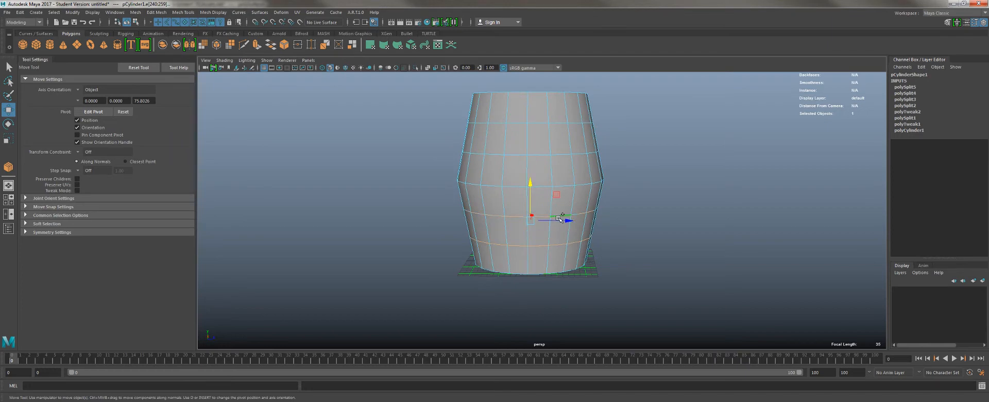
alt+drag(556, 221, 499, 164)
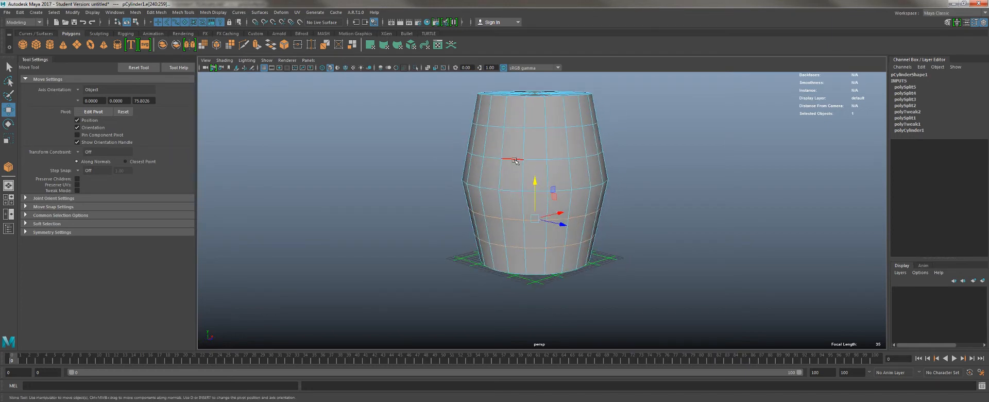
double_click(515, 160)
alt+drag(515, 160, 530, 162)
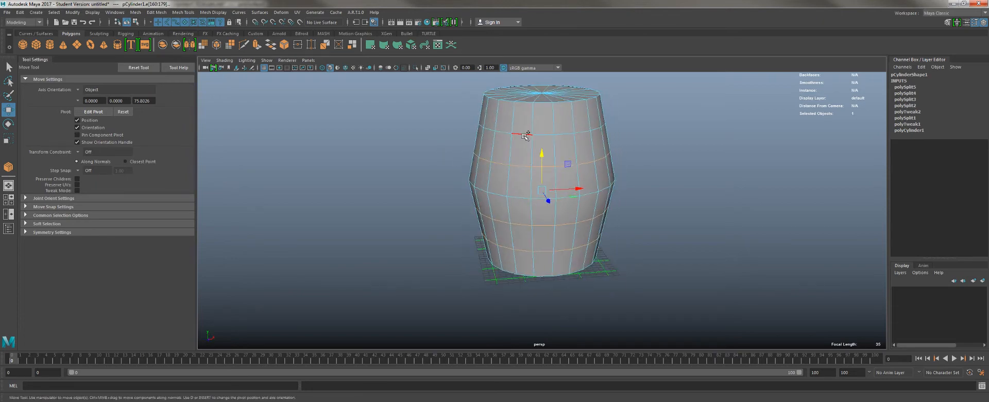
alt+drag(525, 135, 544, 181)
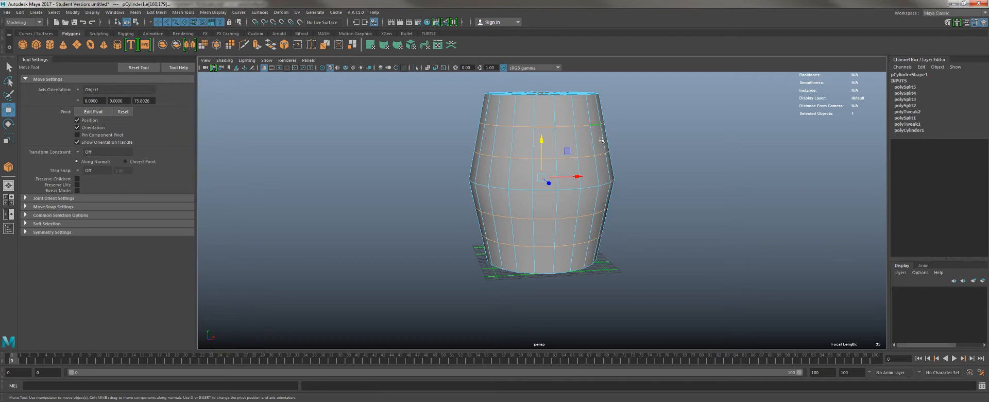
key(r)
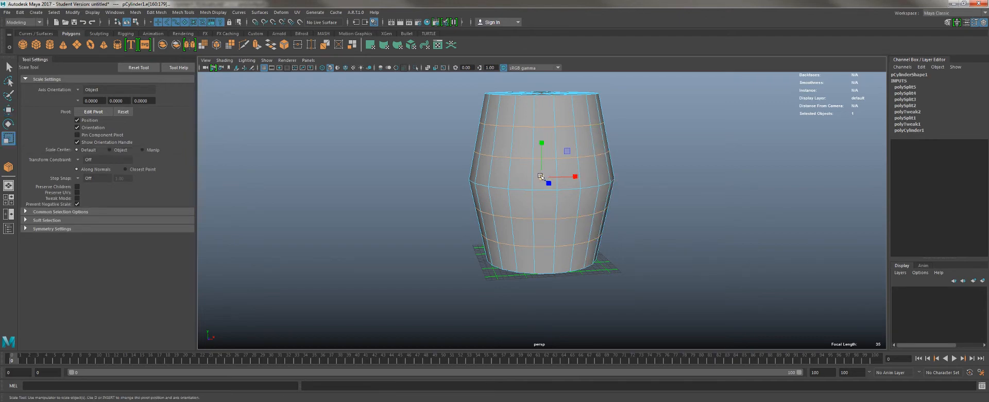
Step: Try scaling the four edge loops uniformly outward, and undo the scaling
drag(541, 176, 548, 175)
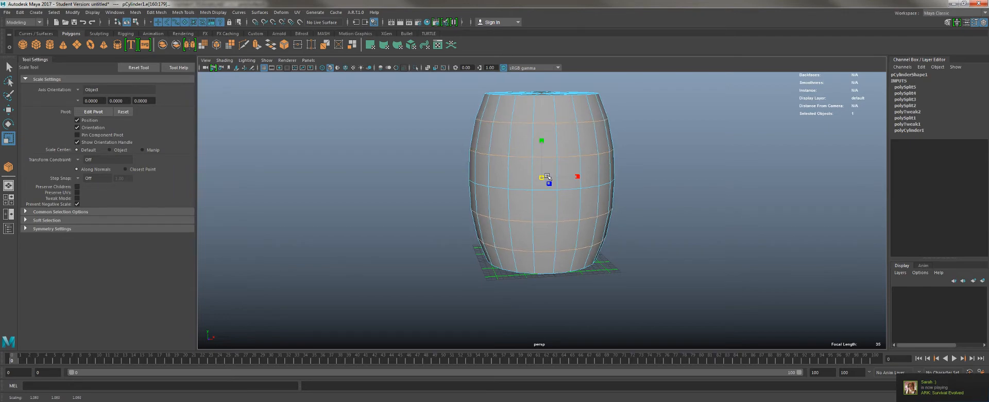
mouse_move(662, 189)
alt+mouse_down()
mouse_move(580, 186)
mouse_move(659, 192)
alt+mouse_up()
alt+drag(538, 176, 516, 179)
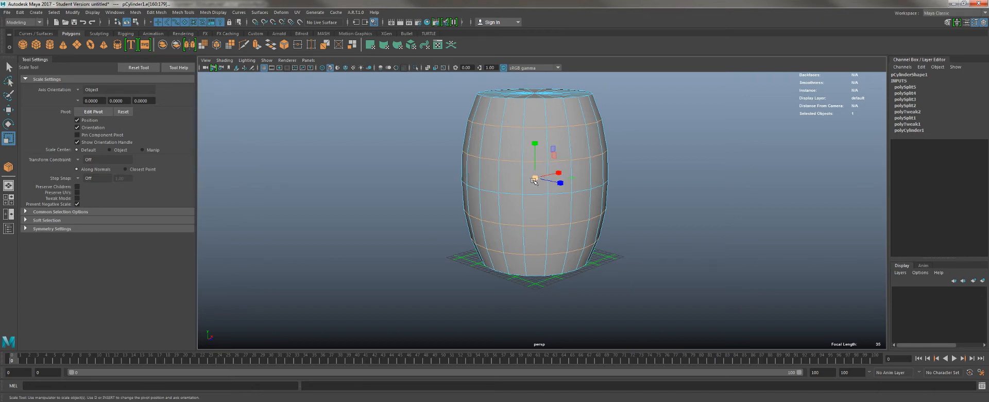
drag(535, 179, 561, 178)
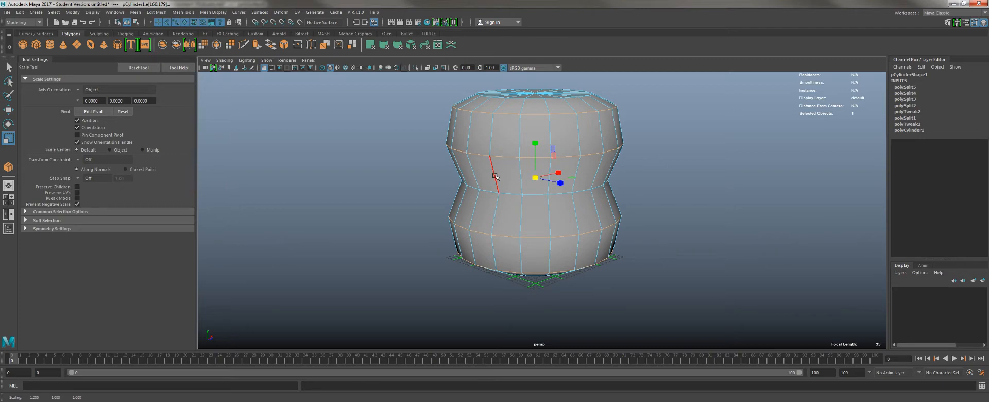
key(ctrl+z)
key(ctrl+z)
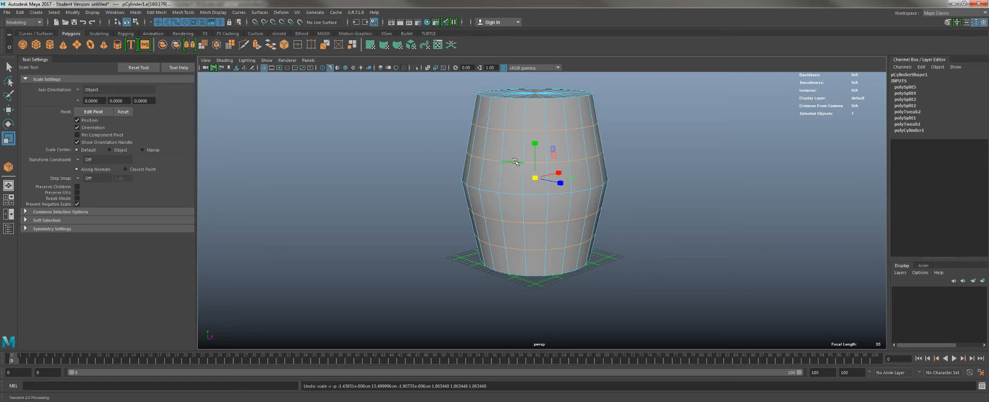
Step: Try scaling the four edge loops along the vertical axis only and uniformly, undoing each attempt
alt+drag(495, 176, 460, 166)
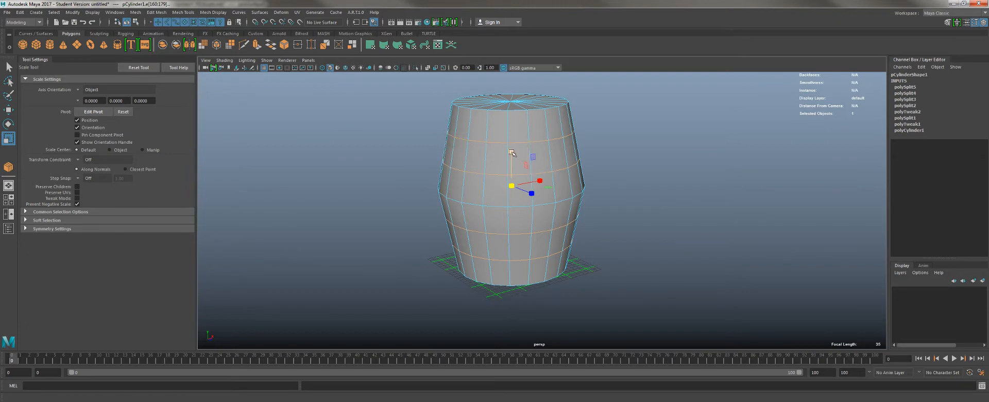
ctrl+drag(512, 152, 515, 109)
key(ctrl+z)
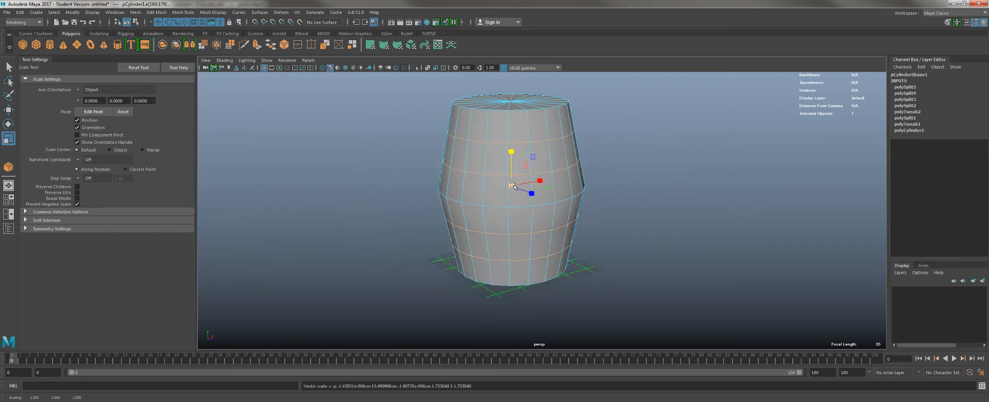
drag(513, 185, 560, 191)
key(ctrl+z)
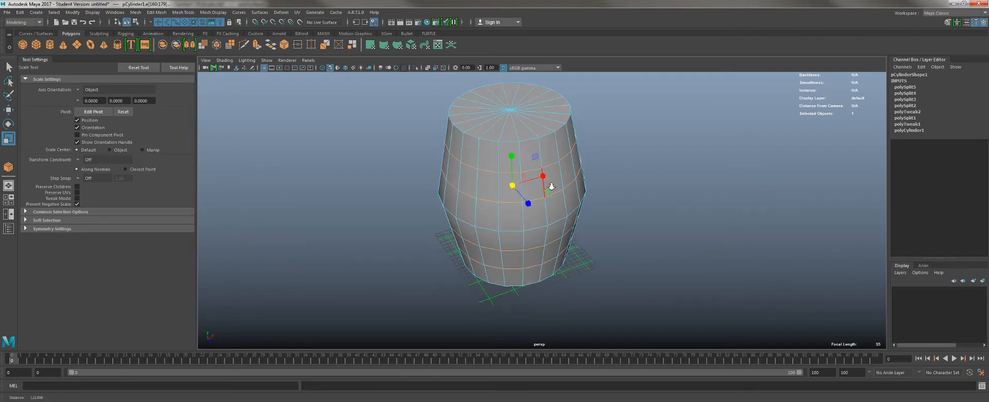
Step: Try scaling the four edge loops within a vertical plane, and undo the distortion
alt+right_drag(552, 186, 587, 186)
alt+drag(587, 187, 540, 186)
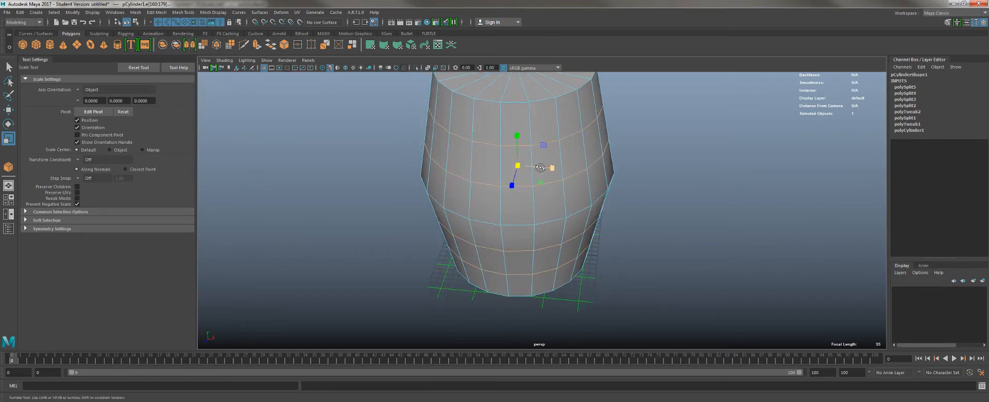
alt+drag(538, 140, 523, 163)
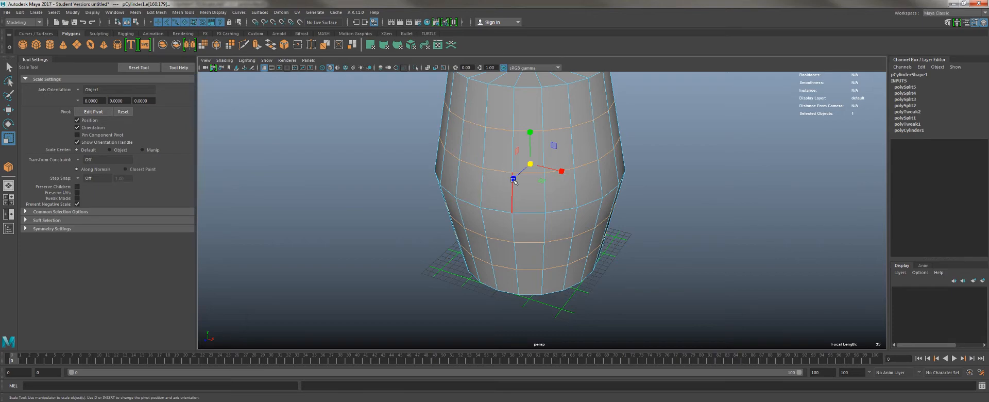
drag(553, 145, 508, 149)
key(ctrl+z)
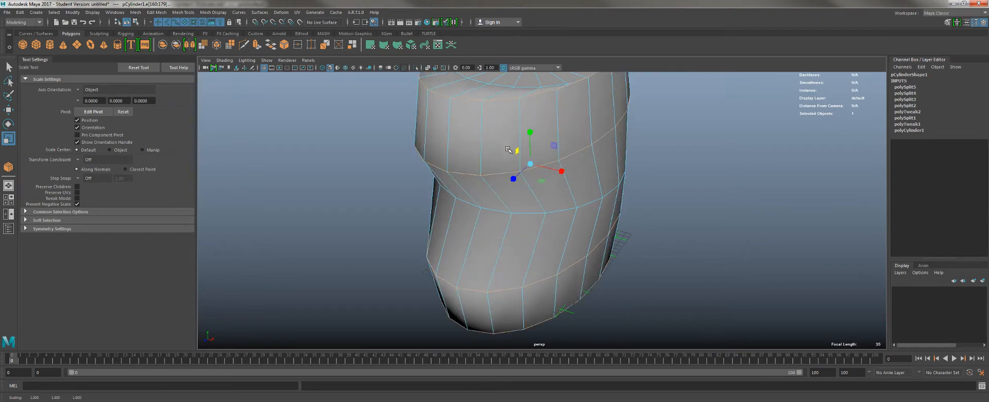
key(ctrl+z)
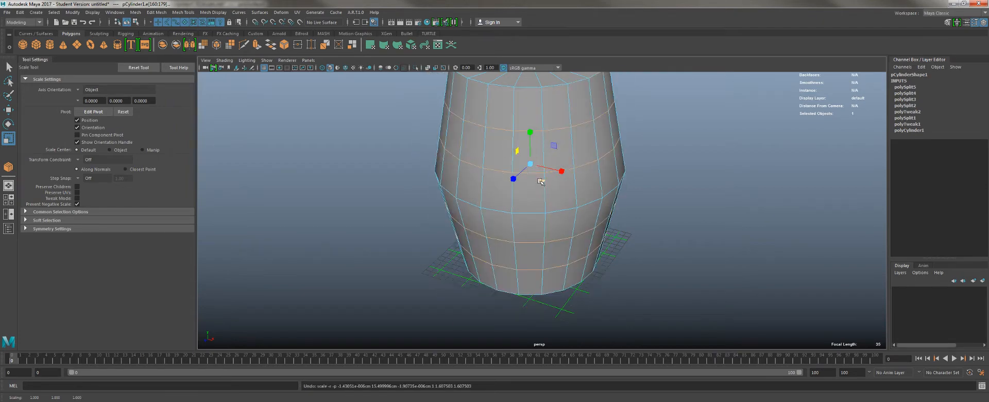
Step: Scale the four edge loops outward in the horizontal plane only, keeping their heights, until the barrel's profile is smoothly rounded
drag(542, 182, 541, 253)
key(ctrl+z)
scroll(576, 228, down, 5)
scroll(541, 253, up, 4)
drag(543, 214, 544, 213)
alt+drag(554, 258, 561, 213)
scroll(420, 139, down, 6)
alt+drag(423, 172, 519, 177)
alt+right_drag(519, 176, 667, 274)
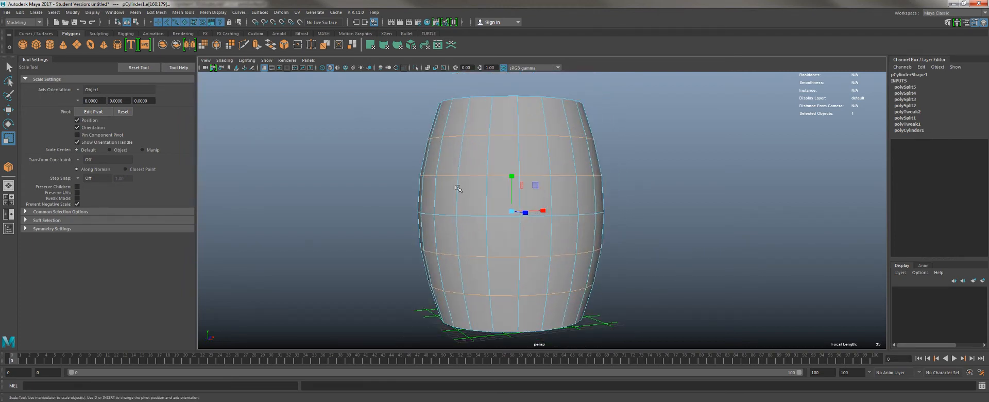
Step: Return the barrel to object mode, examine the rounded profile unselected from several sides, and select the whole object again
alt+drag(460, 186, 461, 162)
key(q)
right_drag(462, 161, 508, 135)
click(627, 200)
alt+drag(642, 225, 610, 255)
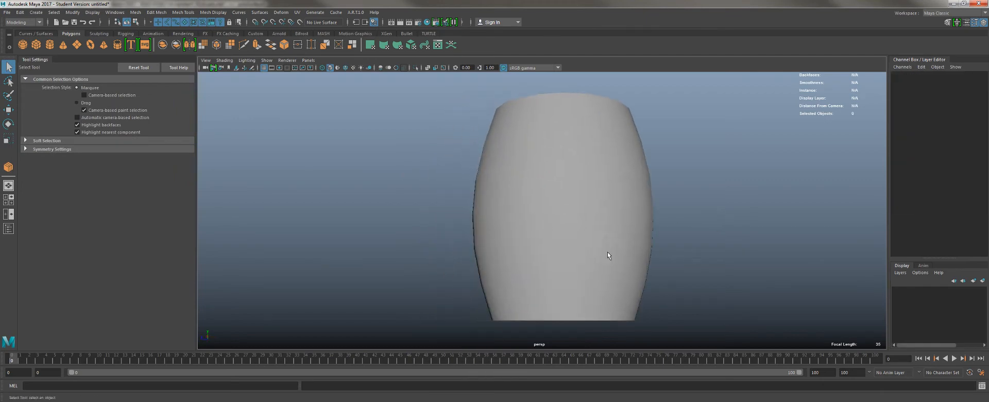
alt+right_drag(610, 255, 459, 184)
alt+drag(459, 186, 478, 171)
alt+right_drag(574, 185, 759, 286)
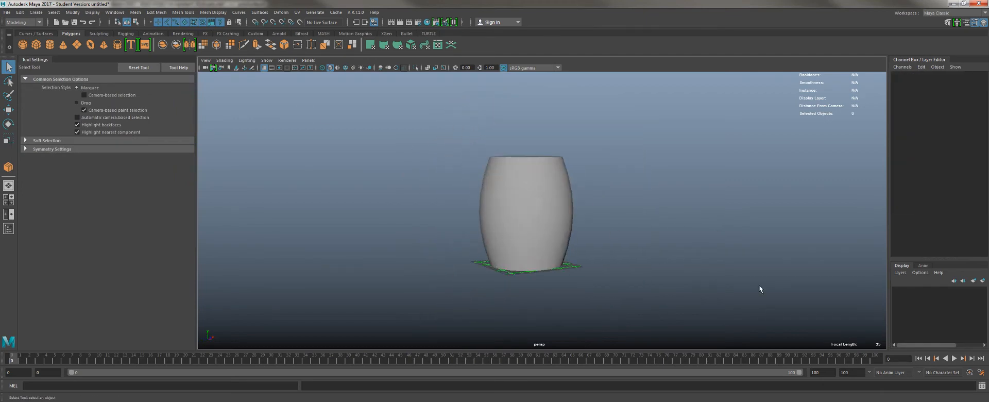
alt+right_drag(576, 225, 669, 273)
click(496, 202)
alt+drag(495, 203, 472, 203)
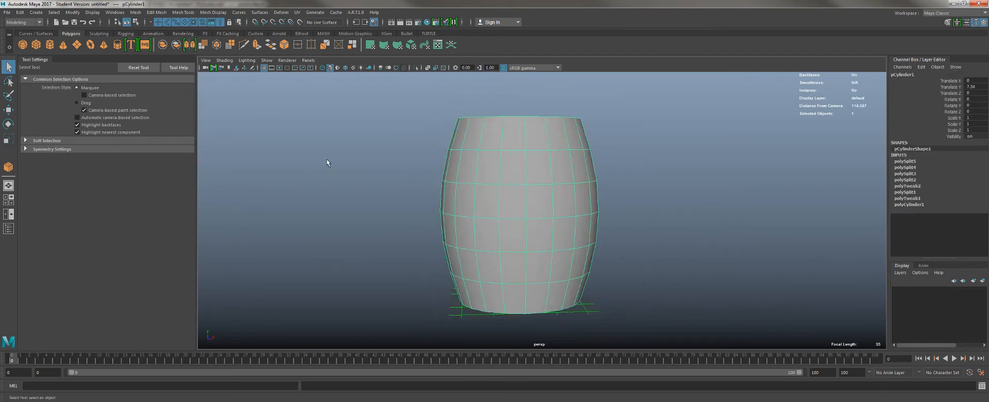
Step: Save the scene as the Maya Binary file Barrel_01 in the project's scenes folder, accepting the student version notice
click(7, 13)
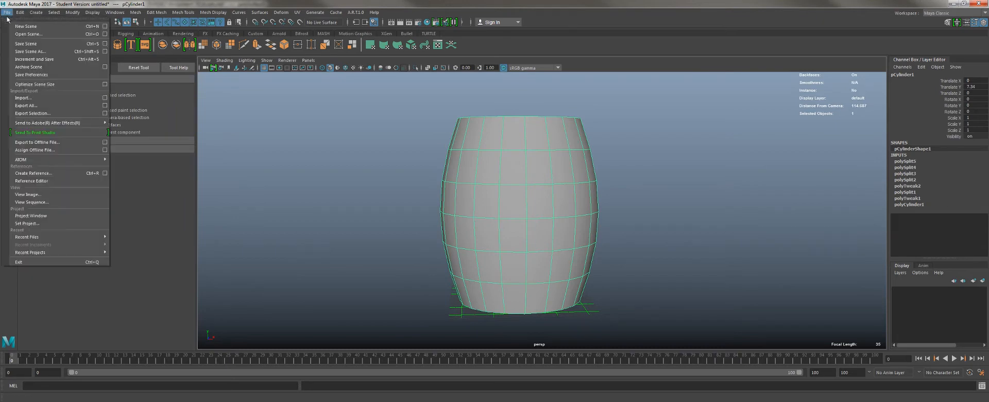
click(32, 52)
text(Barrel_01)
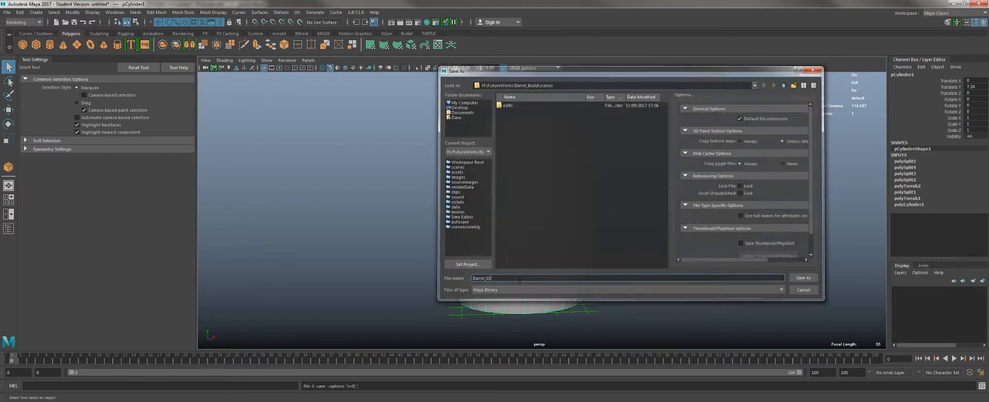
key(Return)
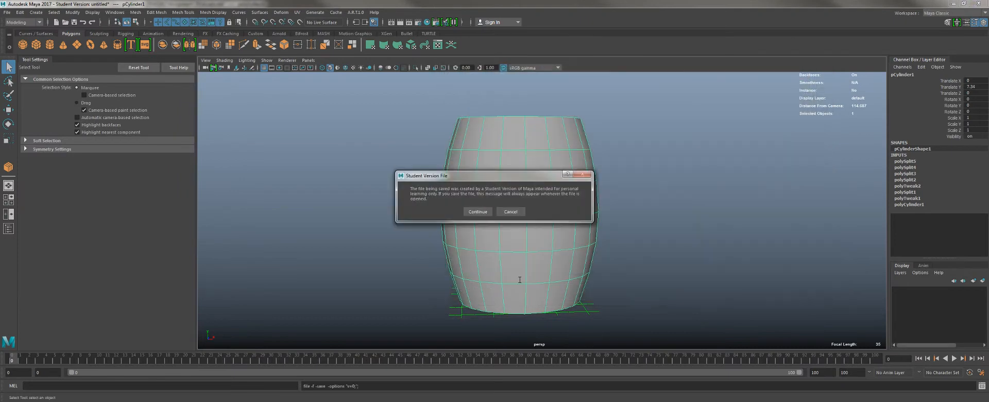
click(476, 212)
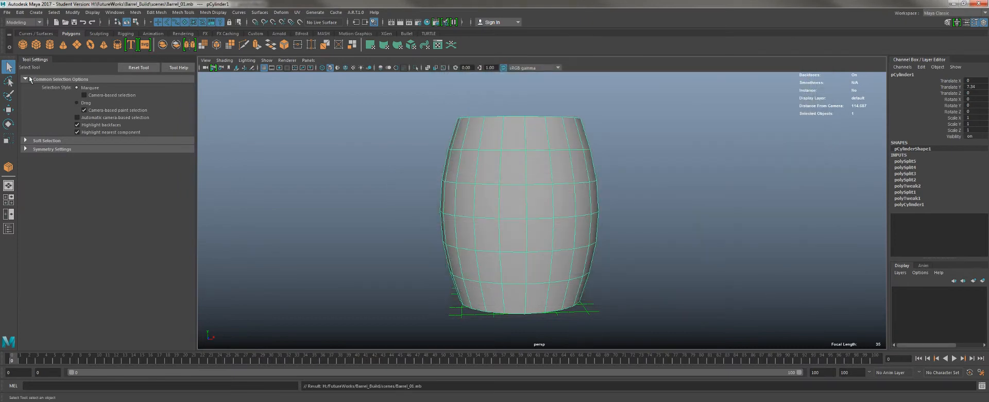
Step: Examine the metal bands of the finished textured barrel in the other Maya window's Assets scene, and return to the Barrel_01 scene
click(35, 60)
alt+middle_drag(319, 125, 320, 108)
scroll(341, 114, down, 3)
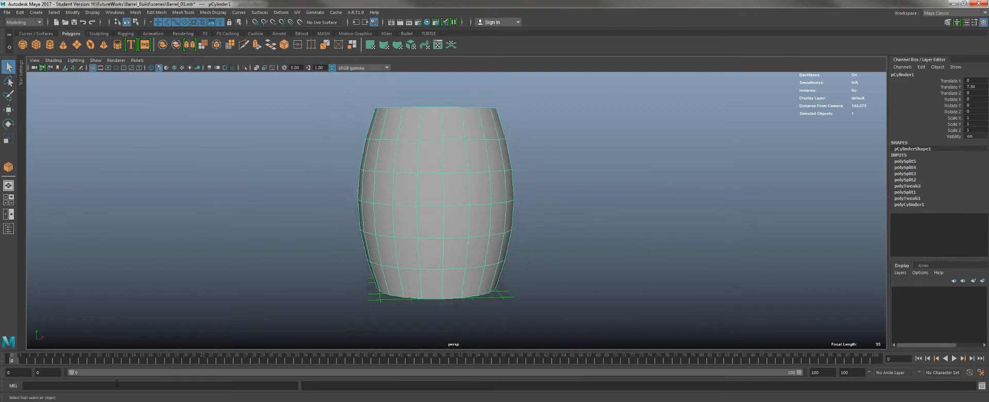
click(155, 372)
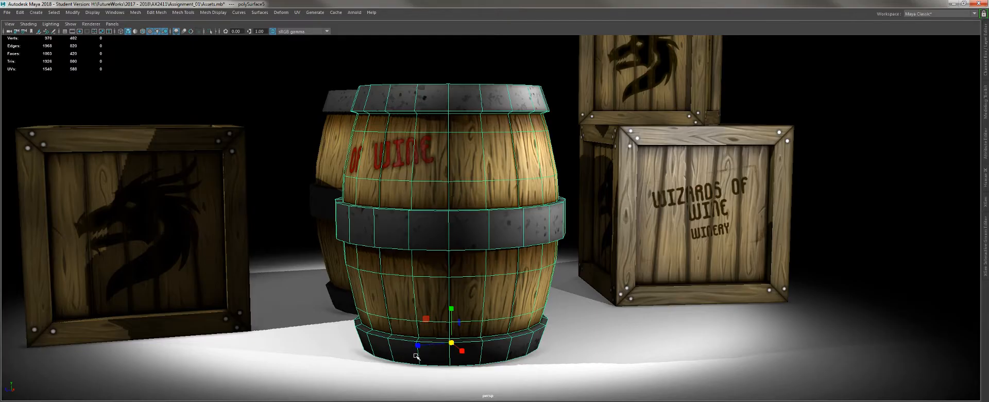
alt+drag(536, 198, 473, 192)
alt+middle_drag(473, 192, 517, 214)
alt+right_drag(518, 214, 456, 158)
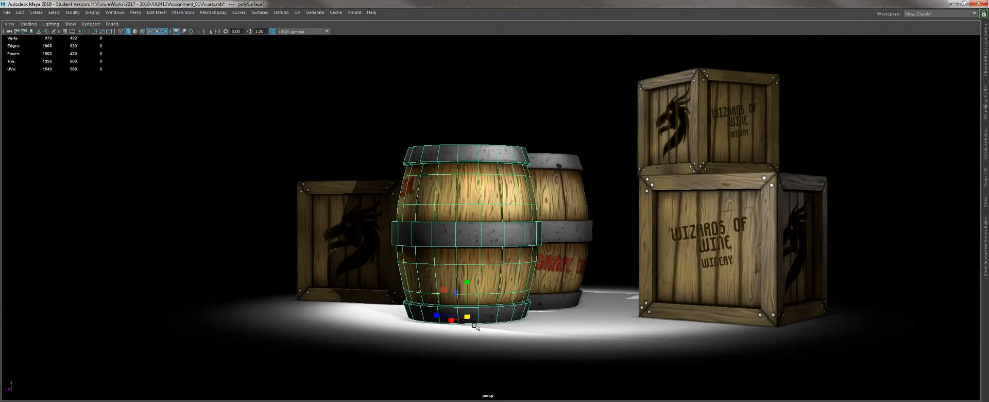
alt+right_drag(497, 231, 574, 334)
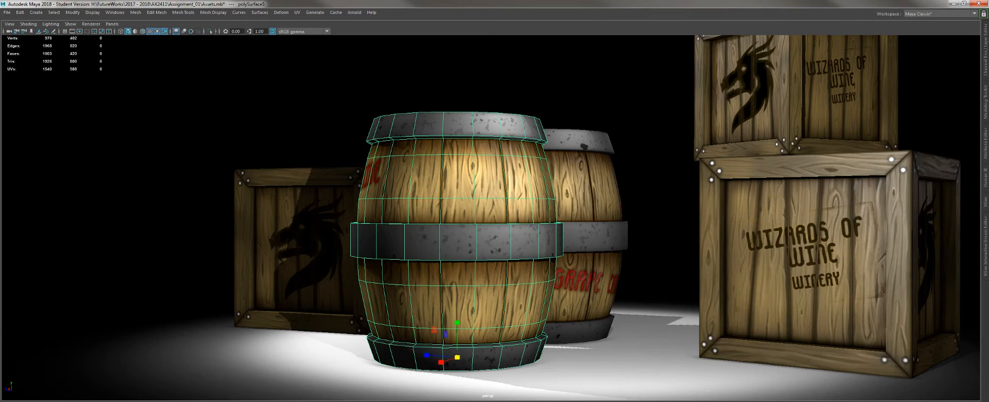
click(418, 401)
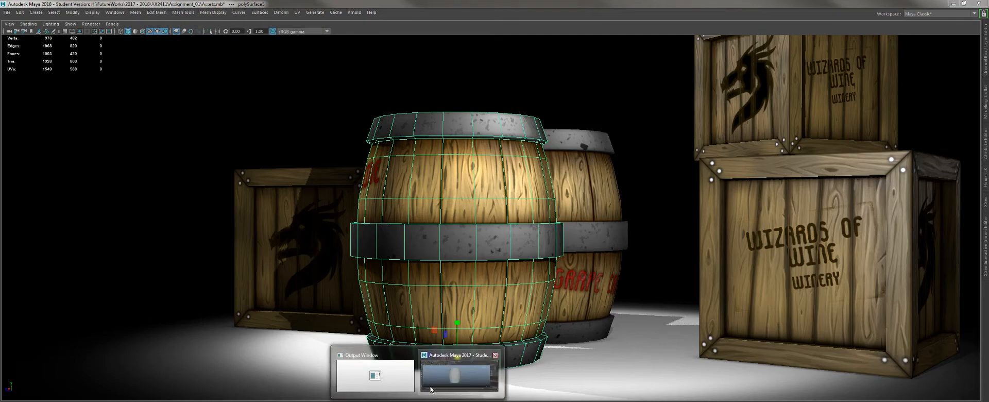
click(433, 387)
Step: Look over the untextured barrel's body and switch it to edge selection mode
alt+drag(383, 184, 383, 158)
alt+right_drag(384, 159, 448, 261)
alt+middle_drag(434, 239, 433, 264)
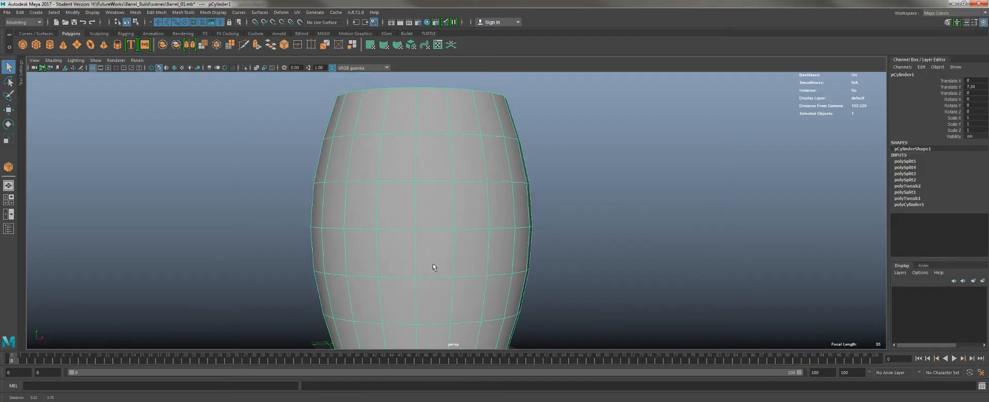
alt+right_drag(434, 265, 378, 166)
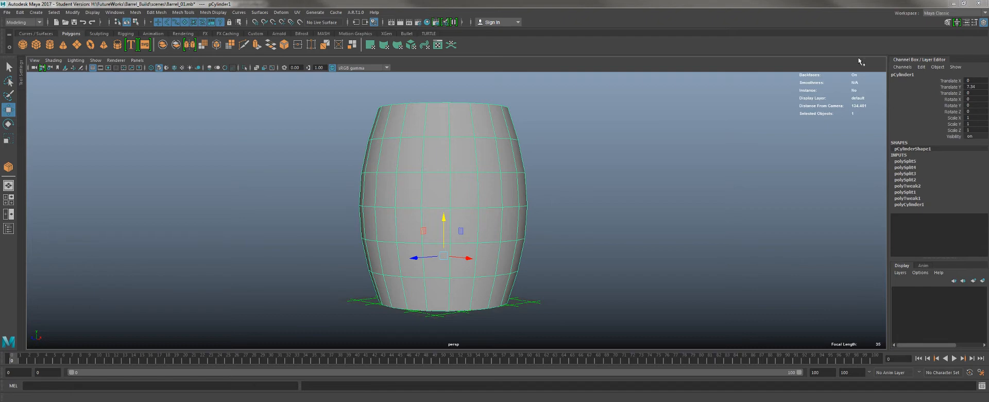
alt+middle_drag(496, 148, 499, 180)
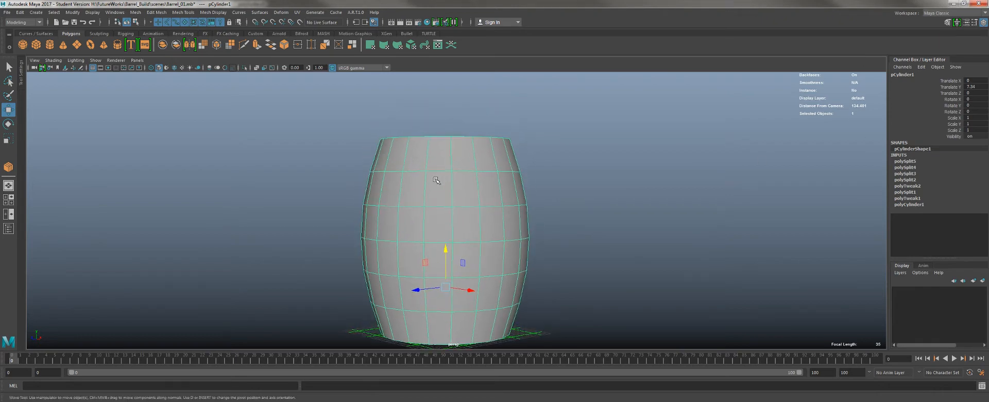
alt+middle_drag(412, 238, 398, 226)
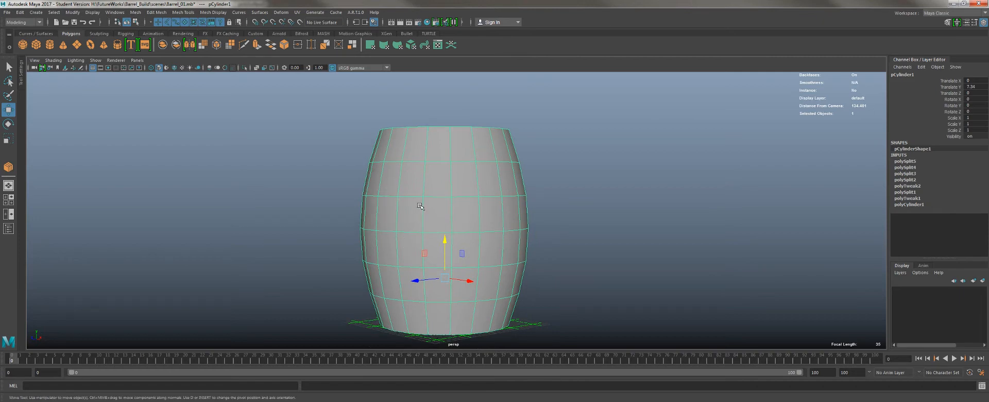
alt+drag(386, 149, 376, 151)
key(q)
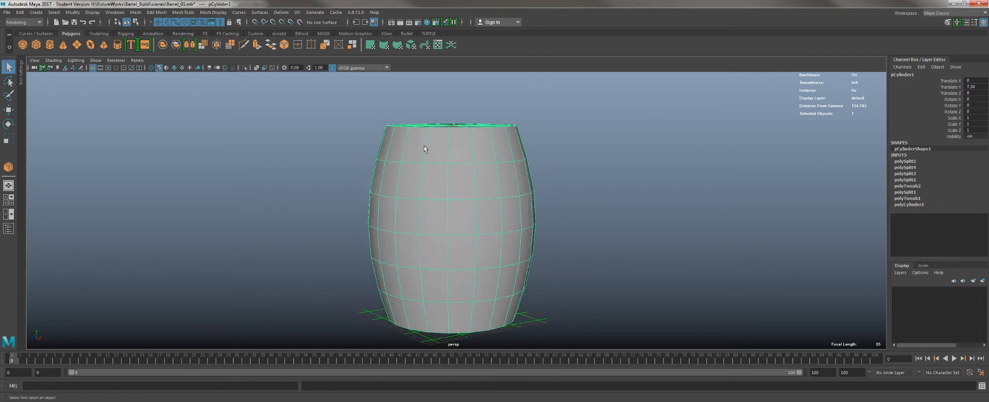
right_drag(426, 178, 425, 154)
Step: Try connecting the barrel's top row of vertical edges with one centred edge loop, and undo it
click(431, 138)
drag(358, 138, 370, 154)
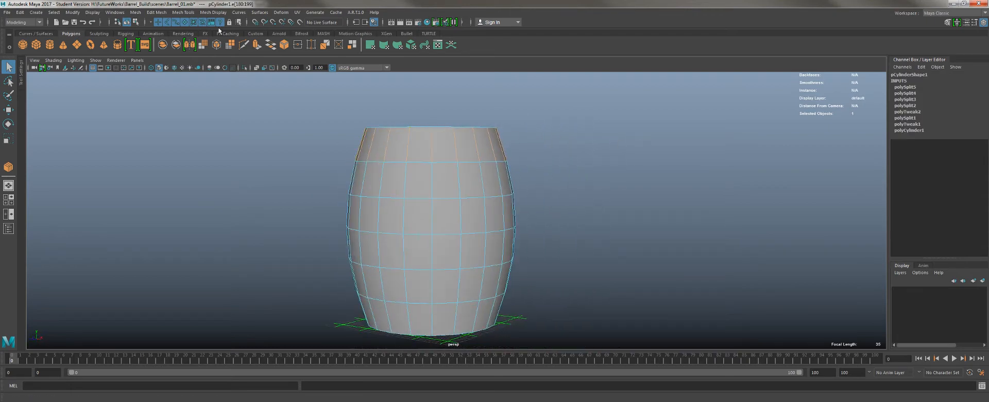
click(188, 13)
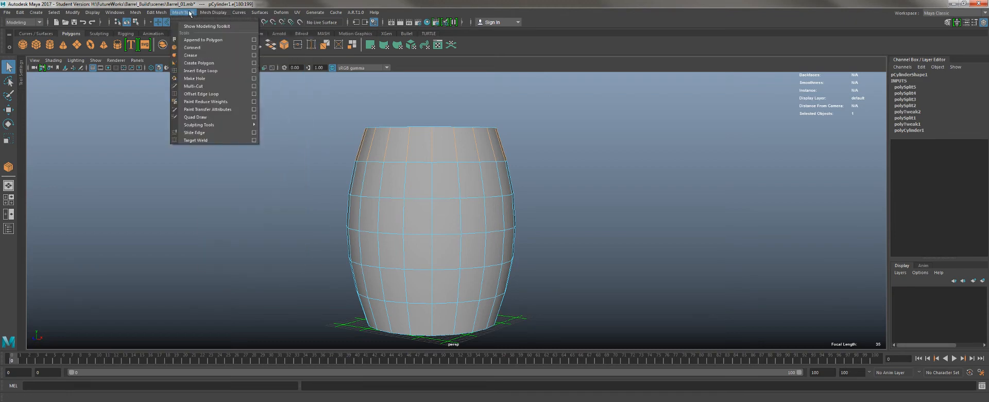
click(192, 47)
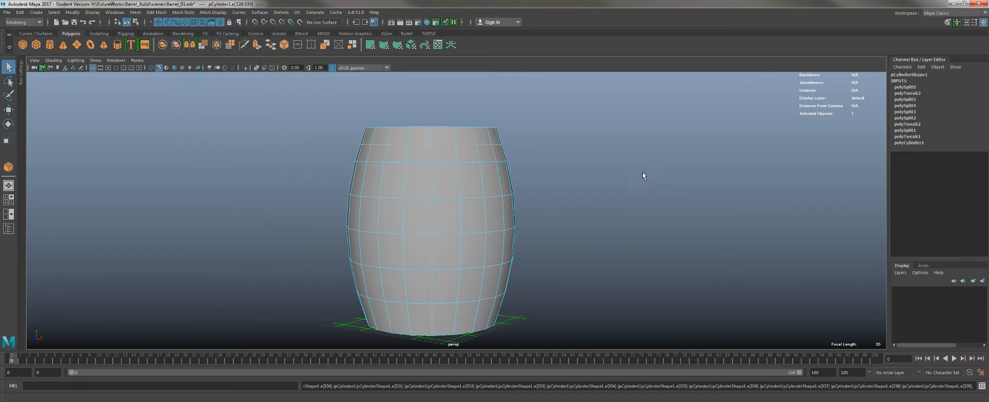
alt+drag(642, 172, 523, 180)
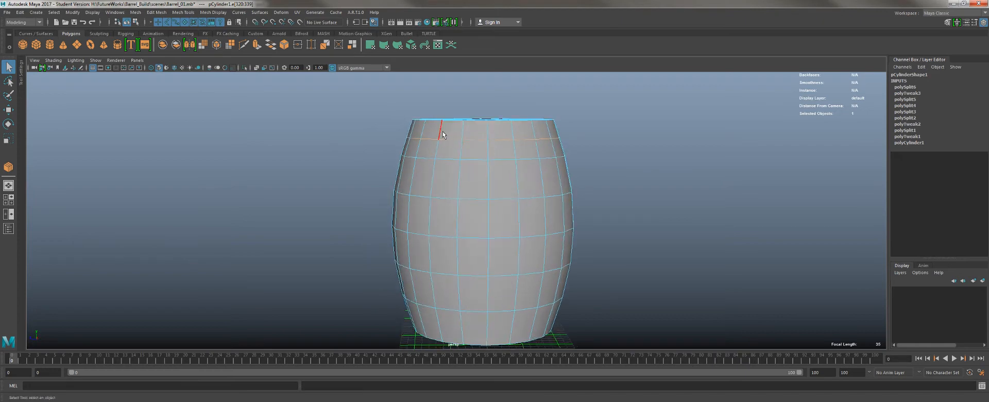
alt+middle_drag(447, 131, 432, 140)
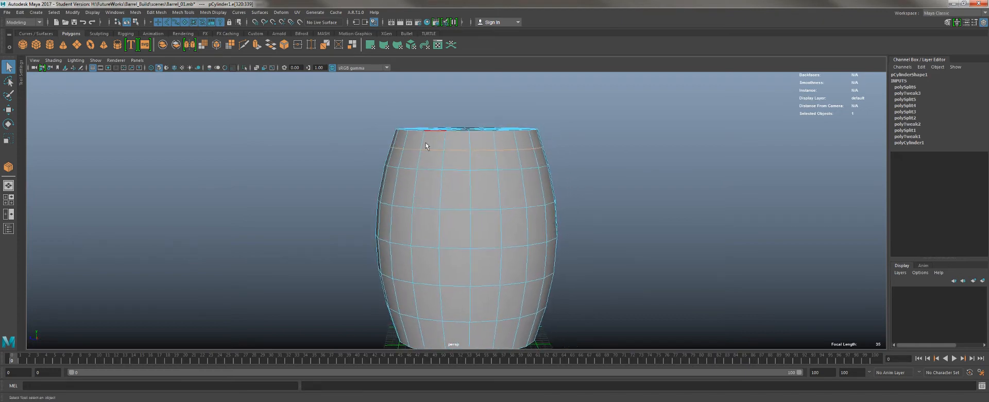
key(ctrl+z)
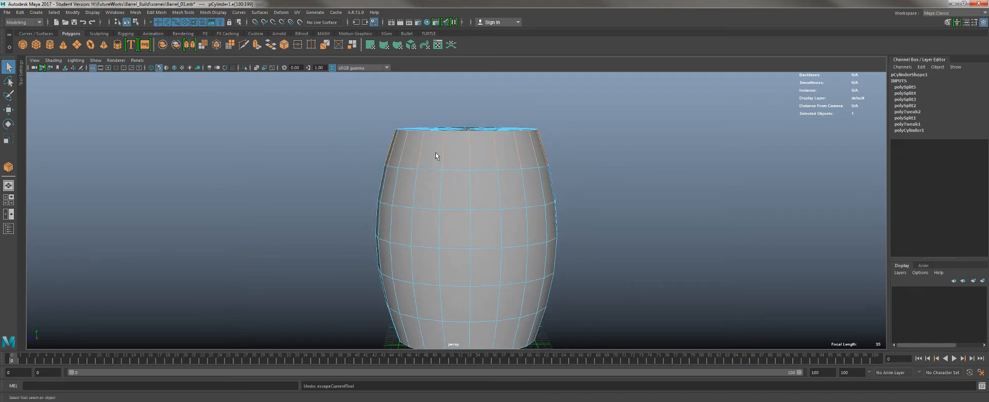
click(182, 12)
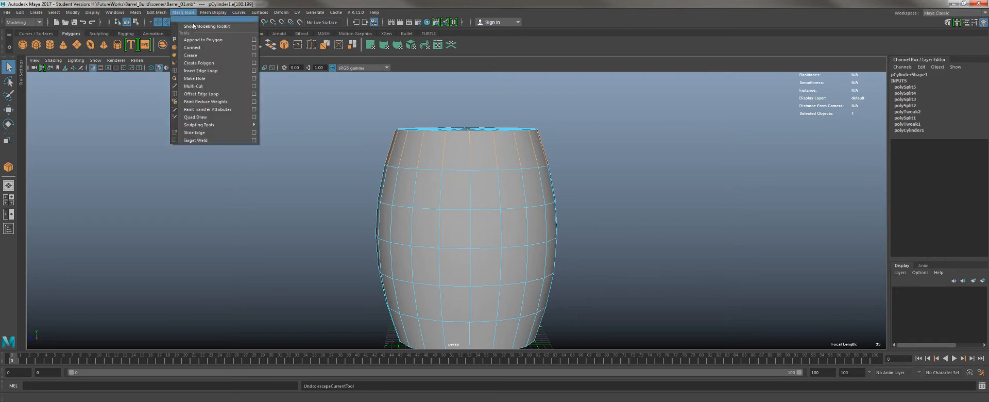
click(192, 47)
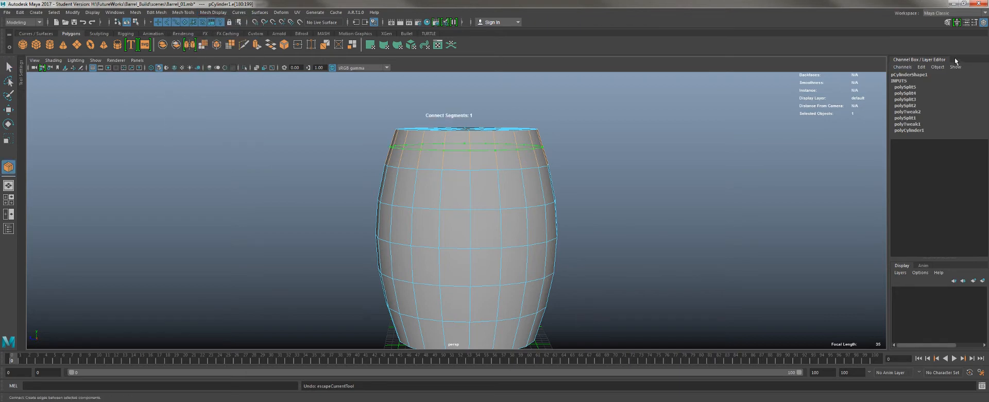
key(ctrl+z)
click(975, 23)
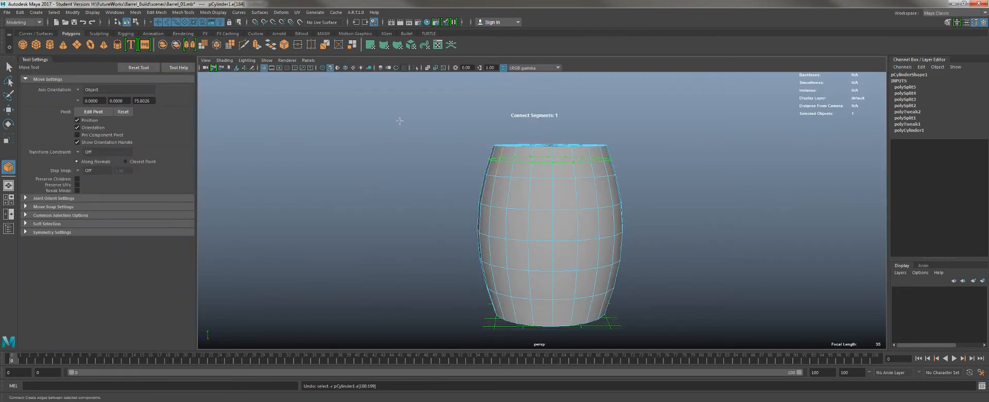
key(ctrl+z)
click(34, 59)
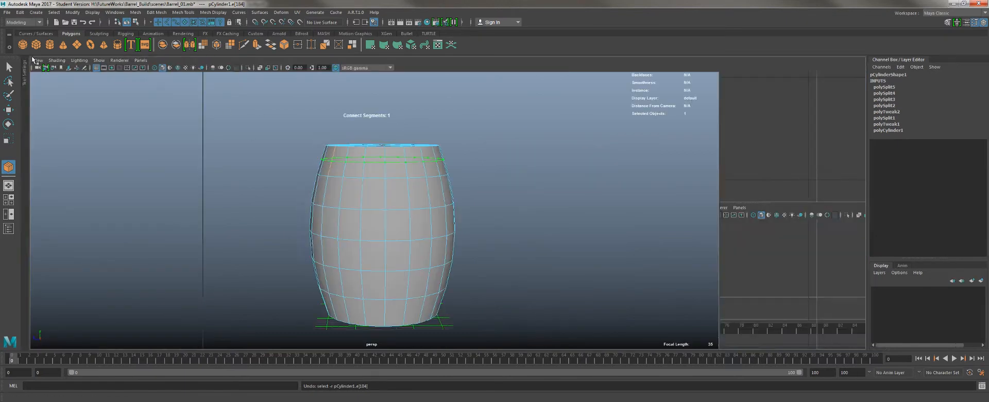
click(265, 179)
key(w)
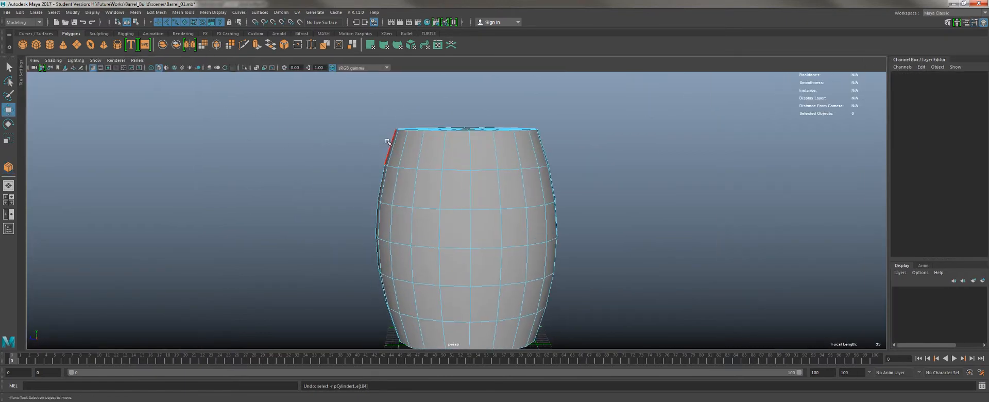
Step: Connect the barrel's top row of vertical edges with one edge loop at a slide value of 0.4
alt+drag(387, 141, 309, 170)
click(975, 22)
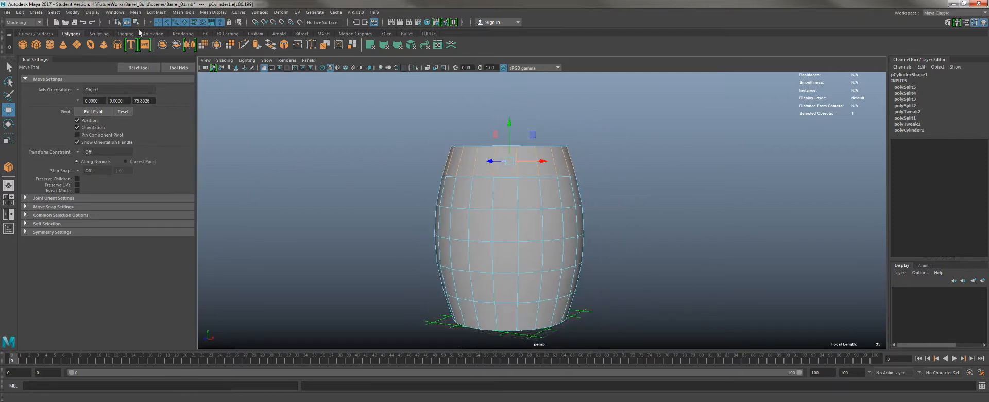
click(183, 12)
click(186, 50)
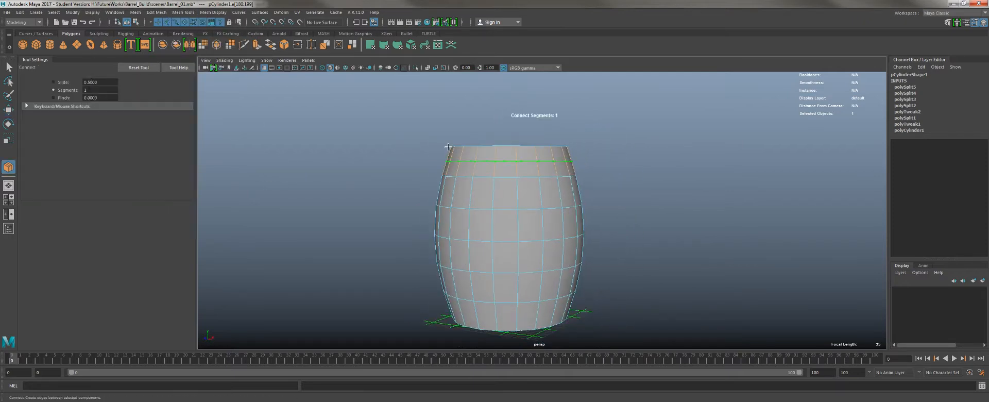
alt+right_drag(260, 143, 407, 175)
alt+middle_drag(410, 178, 424, 244)
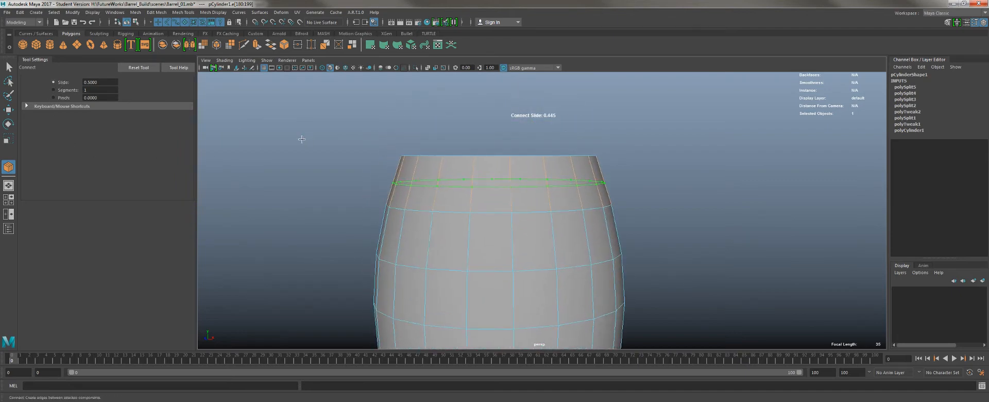
middle_drag(302, 138, 298, 139)
alt+drag(297, 138, 309, 135)
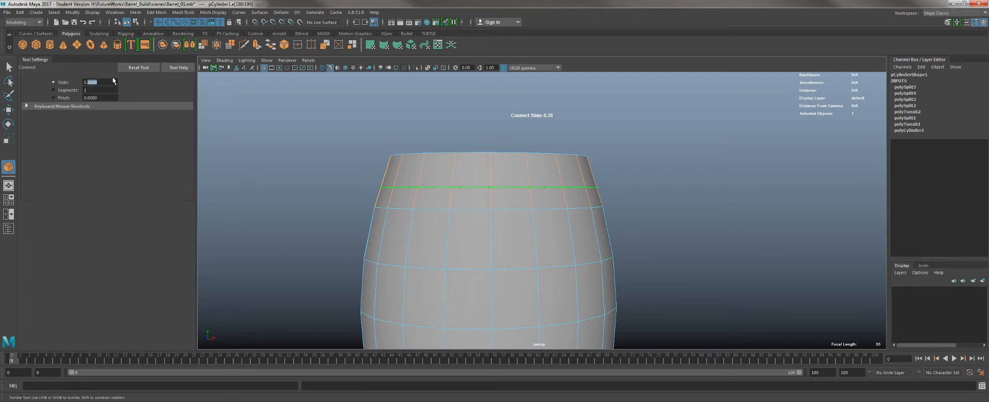
key(Return)
click(11, 67)
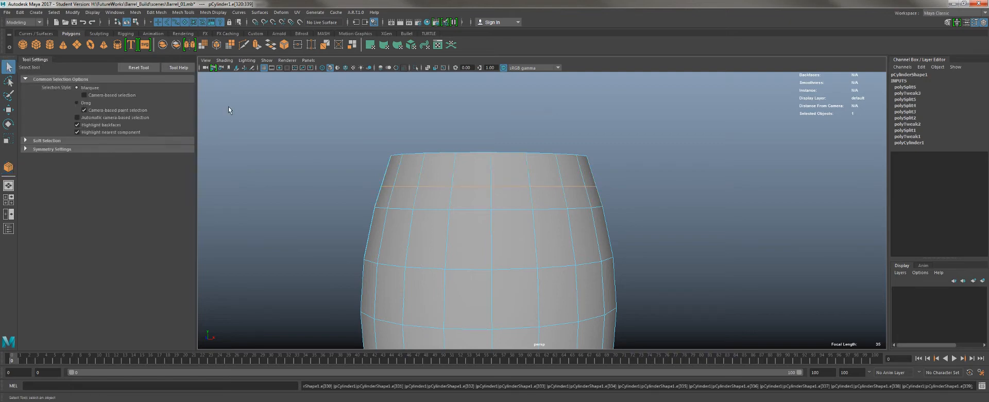
click(228, 106)
Step: Connect the barrel's bottom row of vertical edges with one edge loop at a slide value of 0.6
alt+drag(305, 191, 470, 149)
alt+middle_drag(390, 171, 379, 10)
drag(349, 193, 364, 98)
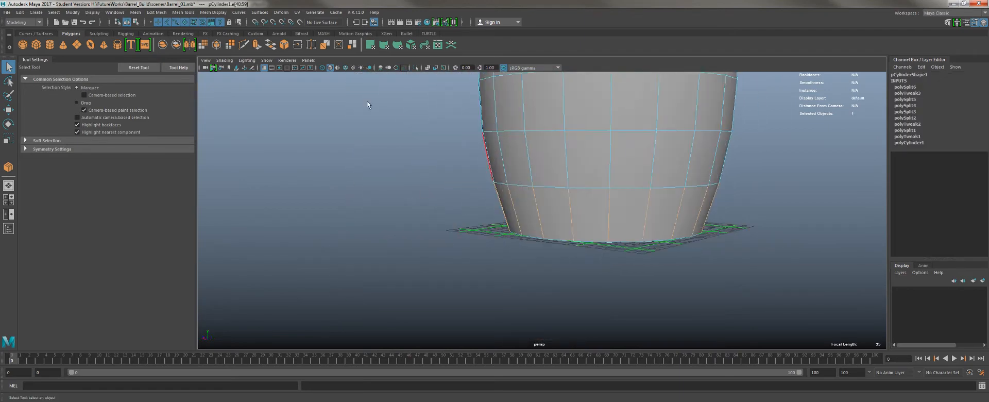
click(183, 11)
click(186, 48)
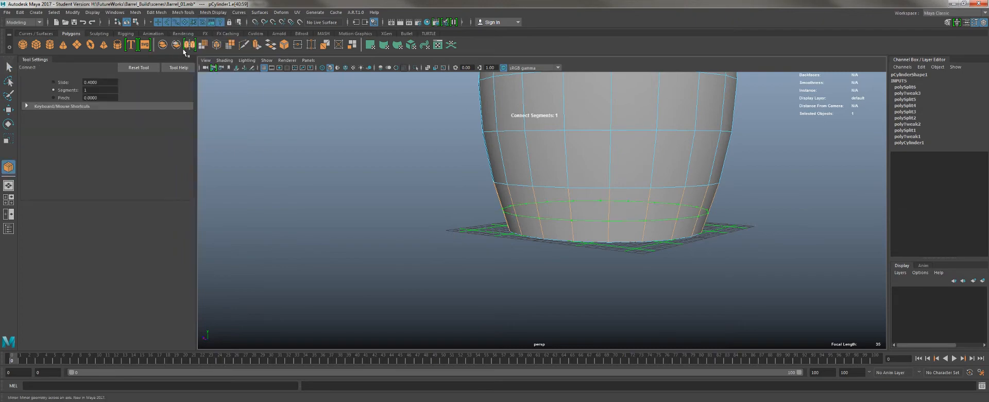
alt+drag(342, 108, 393, 146)
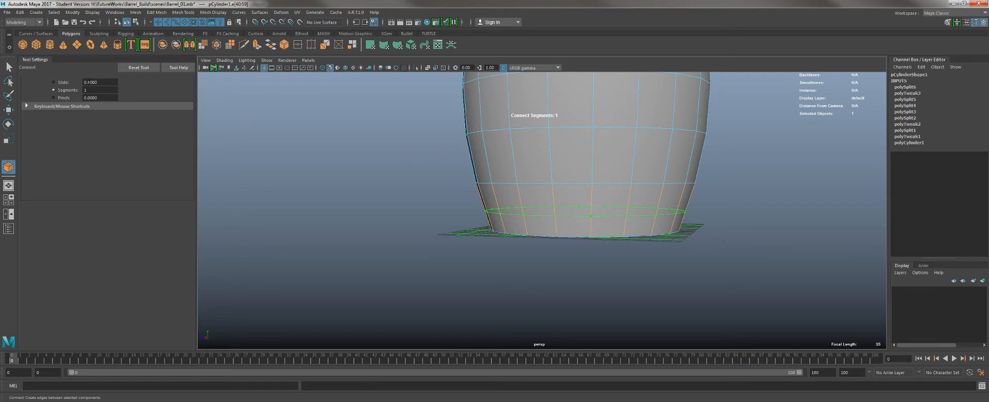
double_click(93, 81)
text(6)
key(Return)
click(8, 68)
Step: Examine the spacing of the edge loops near the barrel's top and bottom ends
alt+middle_drag(333, 126, 355, 299)
scroll(431, 209, down, 2)
alt+middle_drag(431, 206, 384, 181)
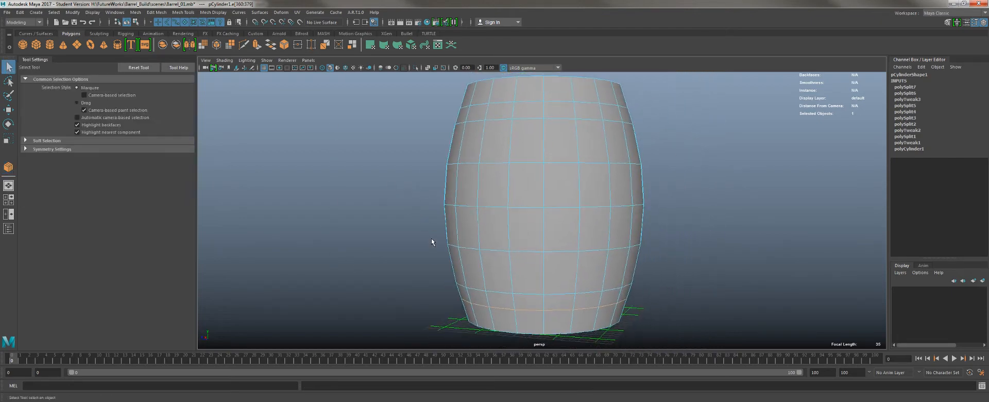
click(507, 332)
click(501, 293)
alt+middle_drag(502, 96, 456, 117)
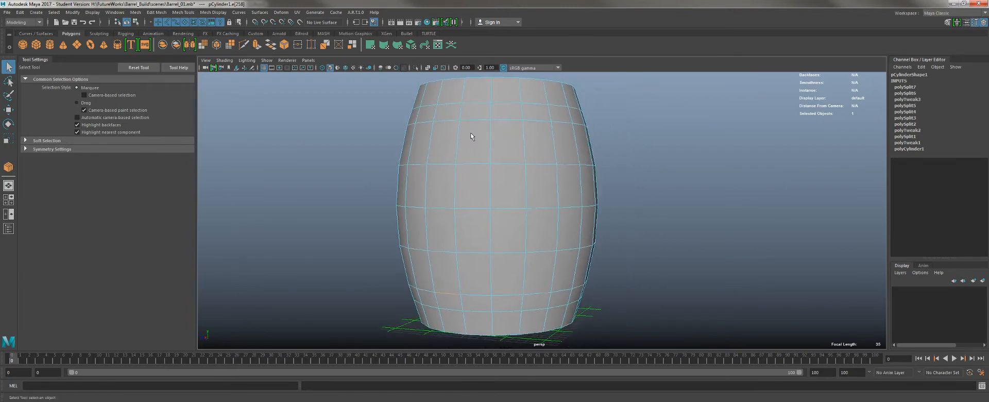
scroll(526, 188, down, 1)
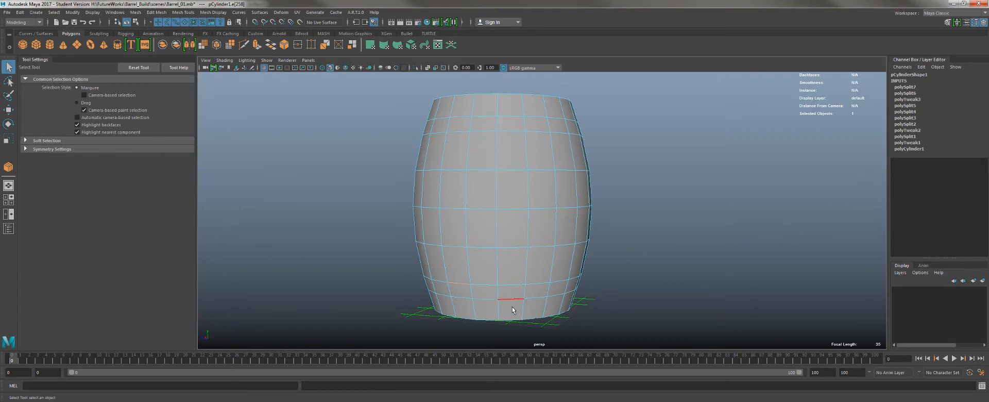
mouse_move(497, 156)
alt+mouse_down()
mouse_move(464, 156)
mouse_move(486, 163)
alt+mouse_up()
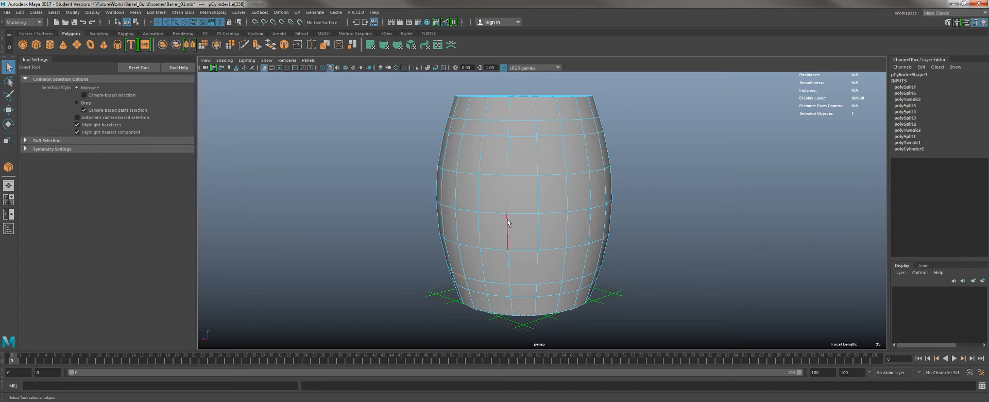
alt+drag(505, 213, 591, 204)
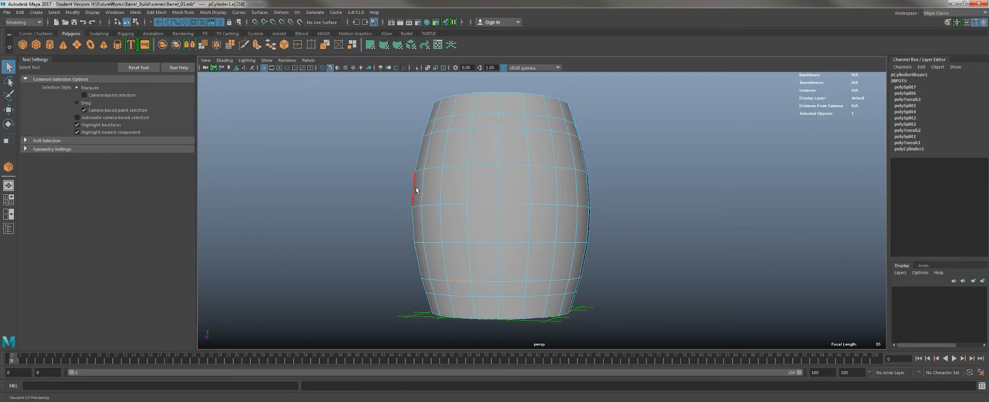
click(137, 12)
mouse_move(183, 12)
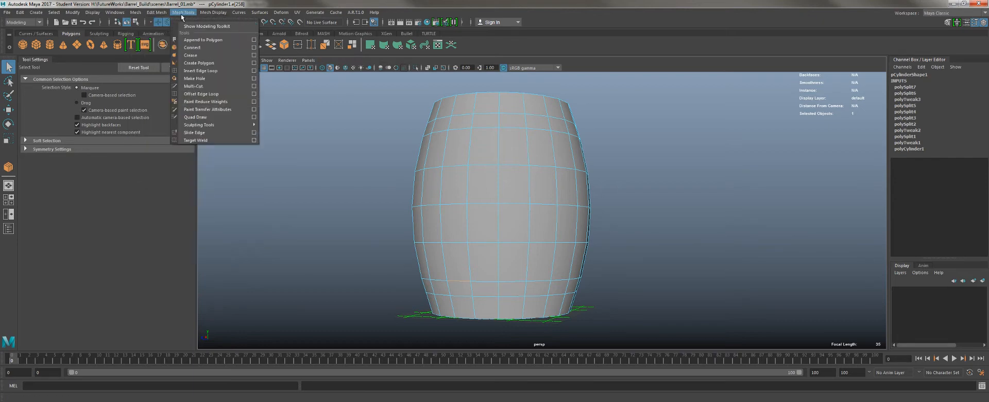
click(490, 156)
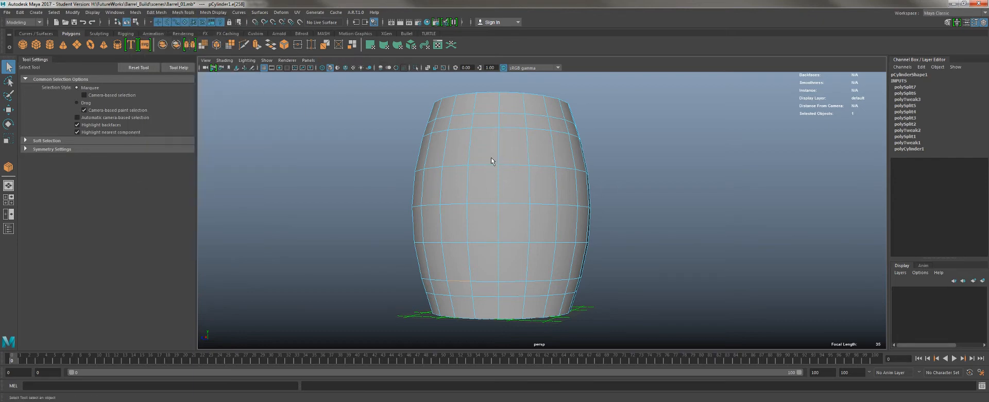
click(462, 154)
shift+double_click(448, 150)
click(183, 12)
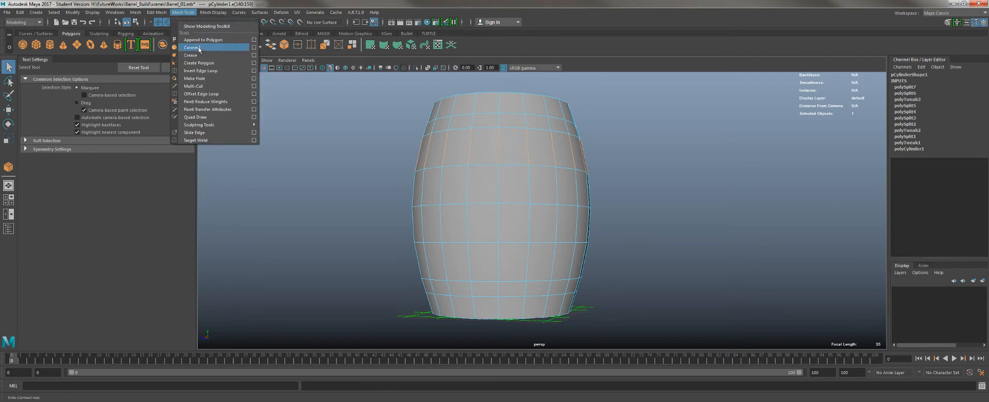
click(198, 48)
key(q)
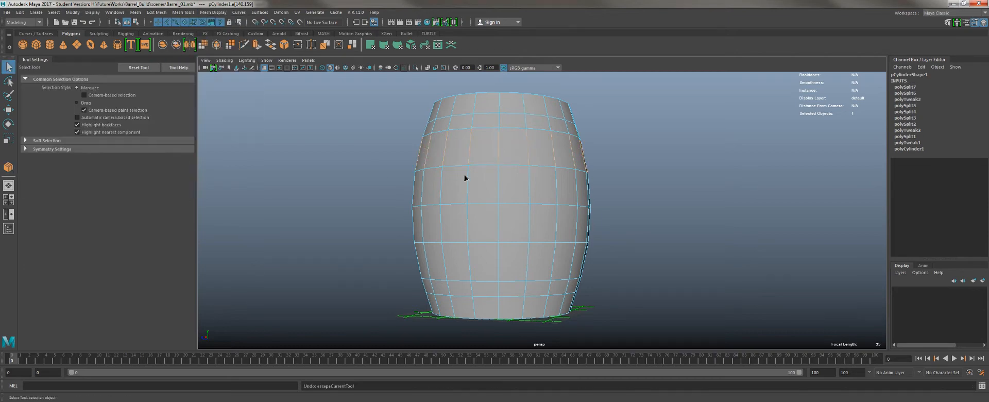
Step: Bevel the horizontal edge loop around the widest middle part of the barrel
alt+drag(461, 157, 466, 166)
alt+middle_drag(466, 166, 465, 172)
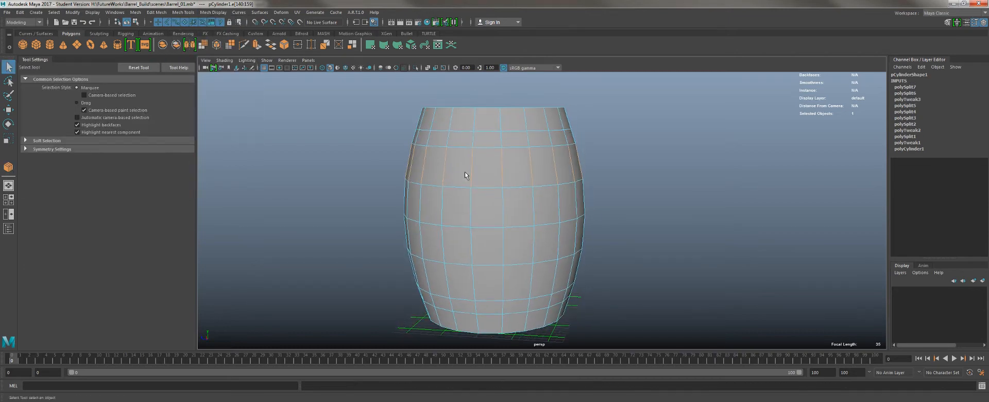
alt+right_drag(465, 172, 481, 216)
alt+middle_drag(481, 216, 453, 198)
double_click(453, 205)
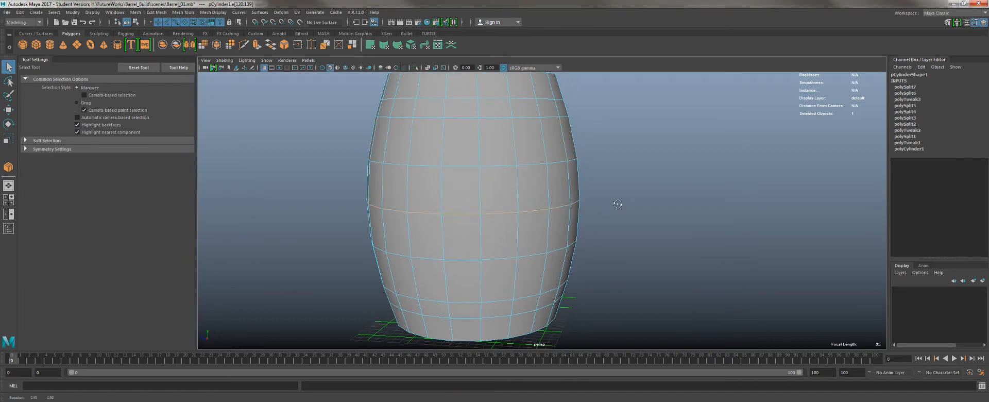
alt+drag(617, 203, 534, 205)
alt+drag(410, 204, 657, 199)
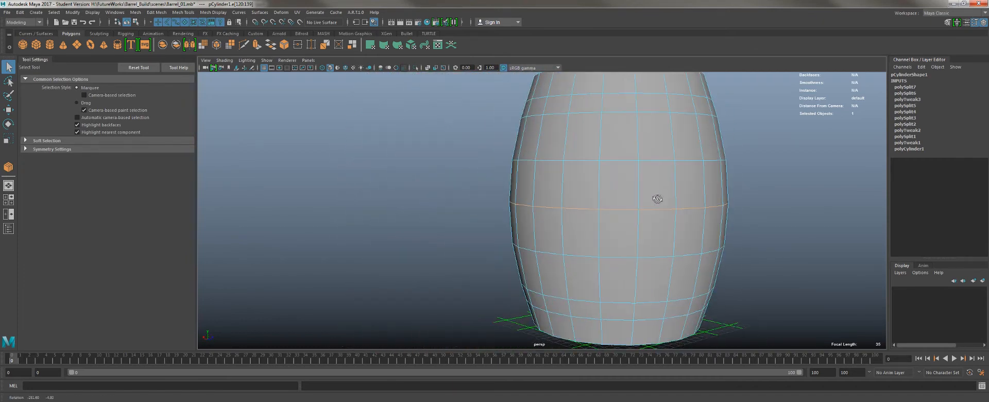
click(284, 45)
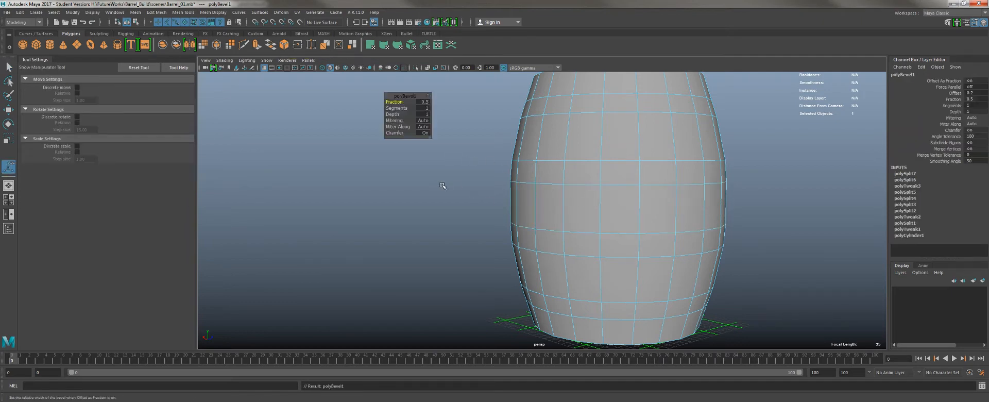
Step: Set the fraction of the middle loop's bevel to 0.4 to size the central band
alt+drag(629, 205, 445, 205)
scroll(445, 205, down, 1)
scroll(445, 205, down, 2)
drag(402, 103, 381, 103)
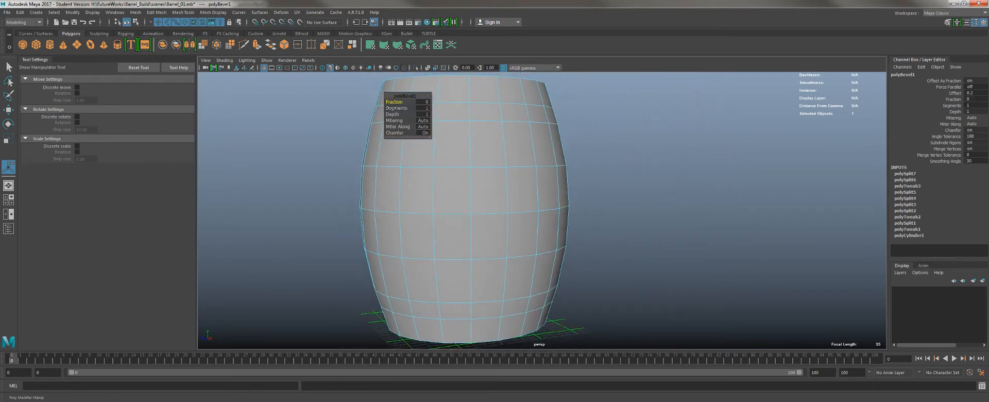
drag(395, 108, 397, 107)
alt+right_drag(400, 108, 344, 185)
alt+middle_drag(344, 185, 405, 175)
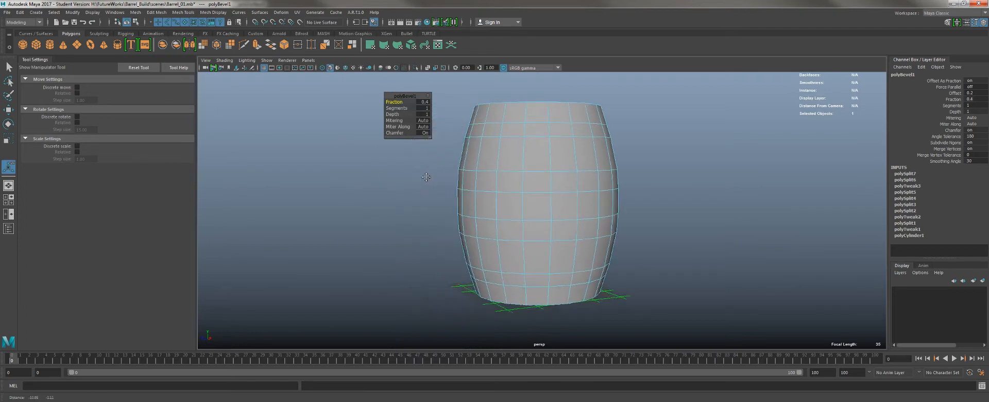
alt+drag(405, 175, 487, 208)
mouse_move(487, 209)
alt+right_down()
mouse_move(499, 212)
mouse_move(489, 211)
alt+right_up()
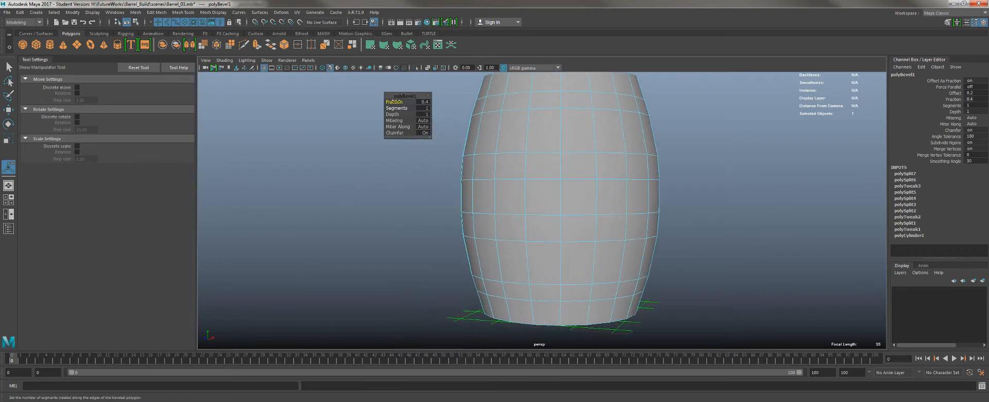
Step: Try the middle bevel with 4 segments and set it back to 1 segment
drag(431, 94, 383, 105)
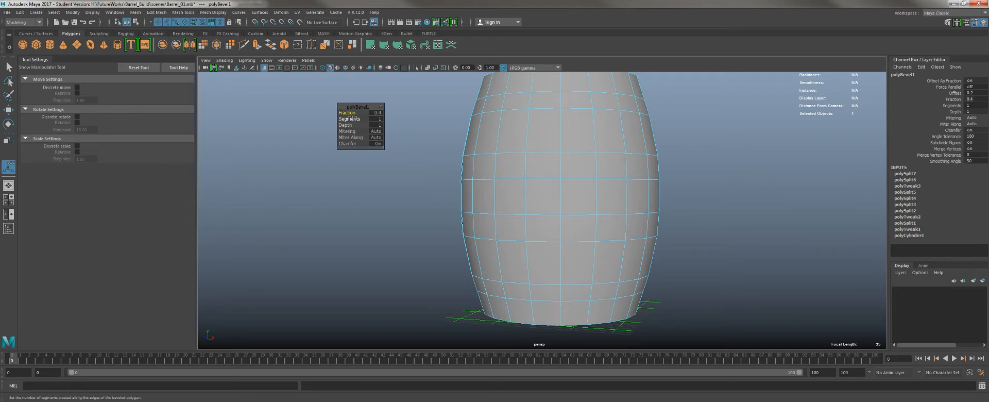
mouse_move(358, 119)
mouse_down()
mouse_move(366, 120)
mouse_move(338, 120)
mouse_up()
drag(354, 119, 373, 129)
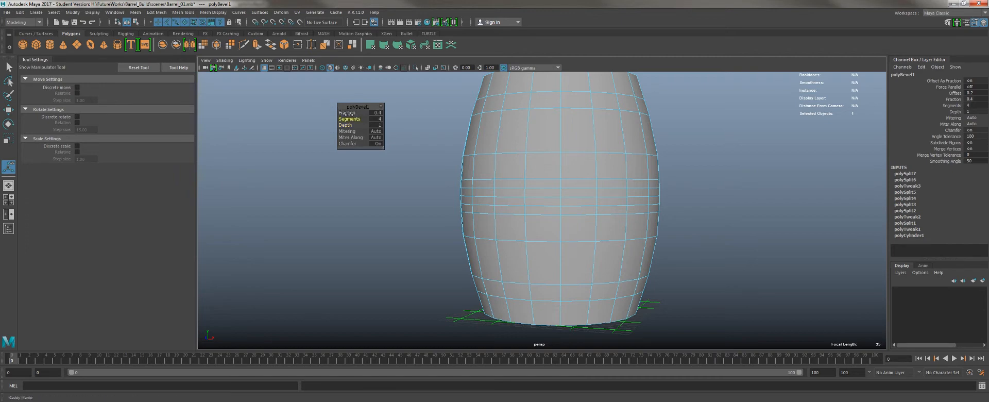
click(349, 112)
drag(350, 118, 283, 110)
Step: Leave the bevel settings, return the barrel to object mode and deselect it
alt+middle_drag(525, 154, 519, 200)
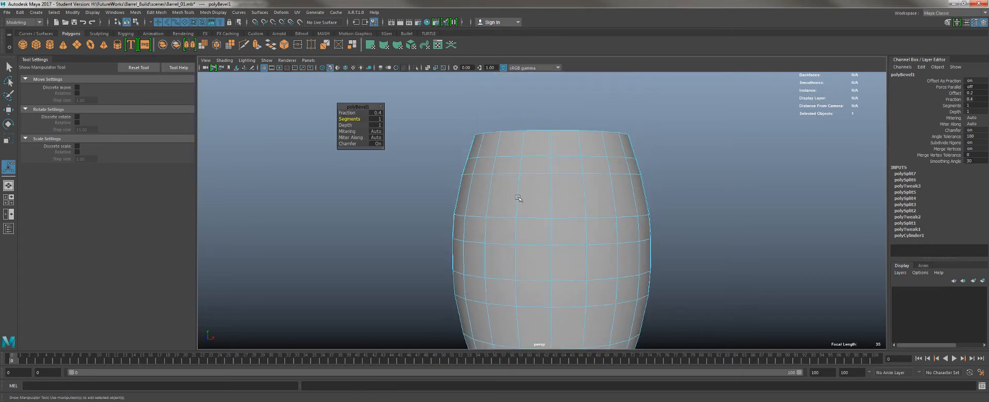
key(q)
right_drag(520, 166, 559, 156)
click(729, 225)
alt+middle_drag(742, 240, 678, 185)
alt+right_drag(678, 184, 577, 147)
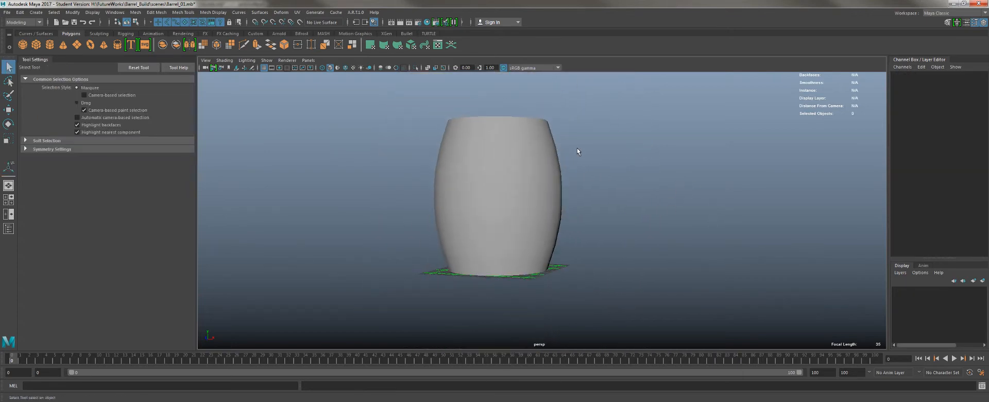
Step: Examine the barrel's overall shape and silhouette in the perspective view
alt+drag(577, 148, 575, 168)
click(522, 179)
alt+drag(542, 201, 450, 189)
alt+right_drag(409, 231, 551, 330)
click(416, 205)
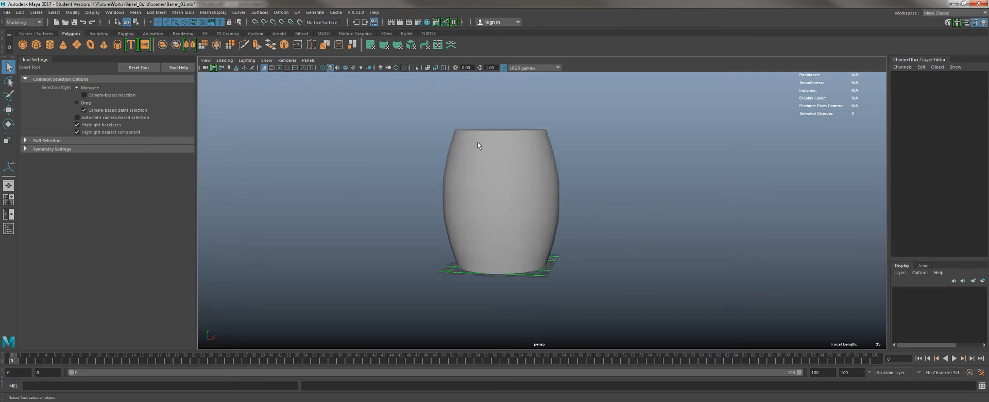
click(478, 143)
alt+right_drag(524, 237, 404, 217)
click(404, 216)
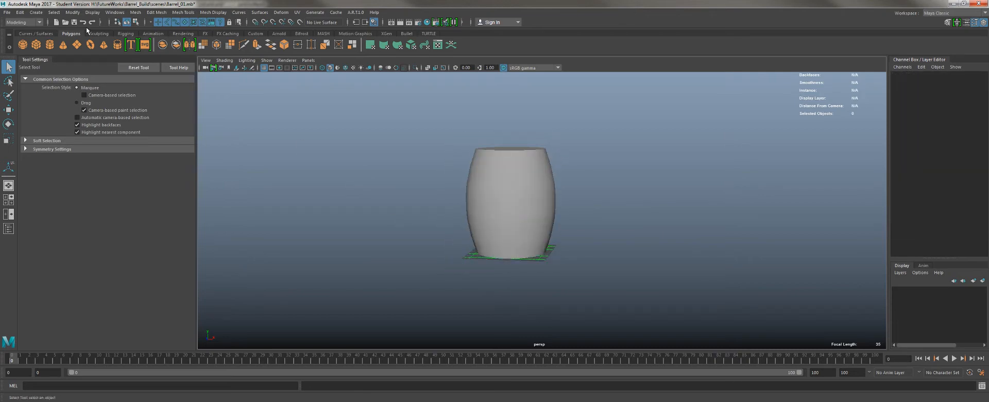
Step: Try to save the scene as an incremented version
click(7, 12)
click(45, 60)
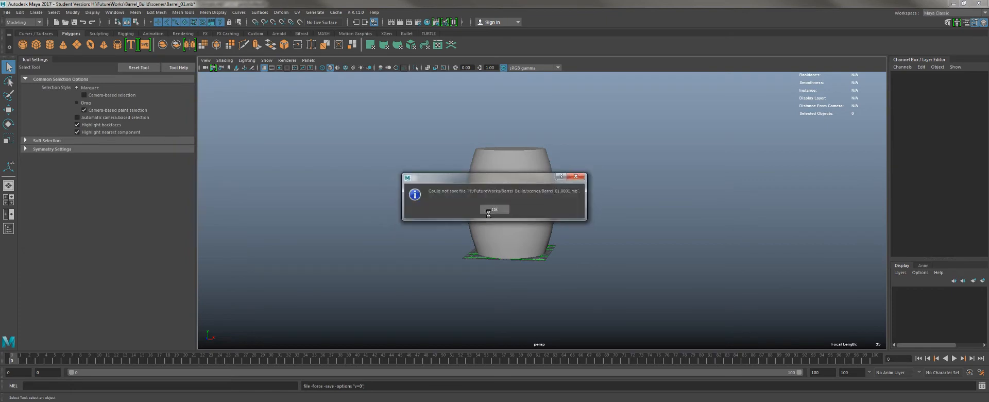
click(493, 210)
Step: Save the scene under the new file name Barrel_02.mb
click(10, 12)
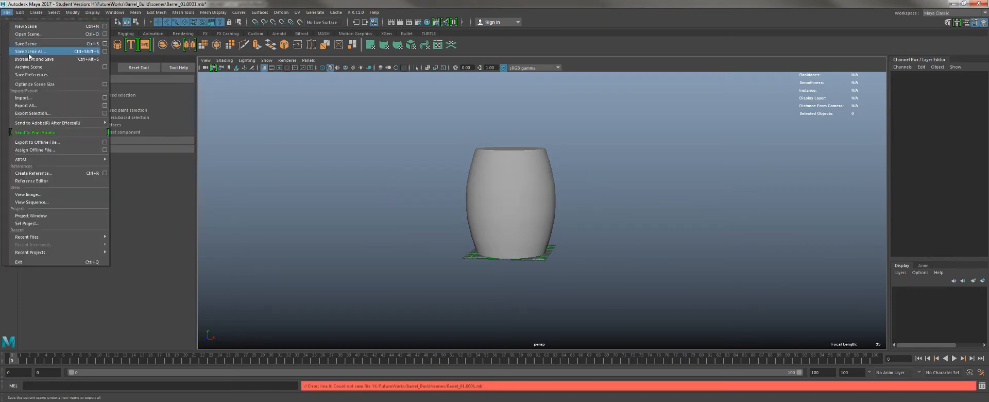
click(31, 53)
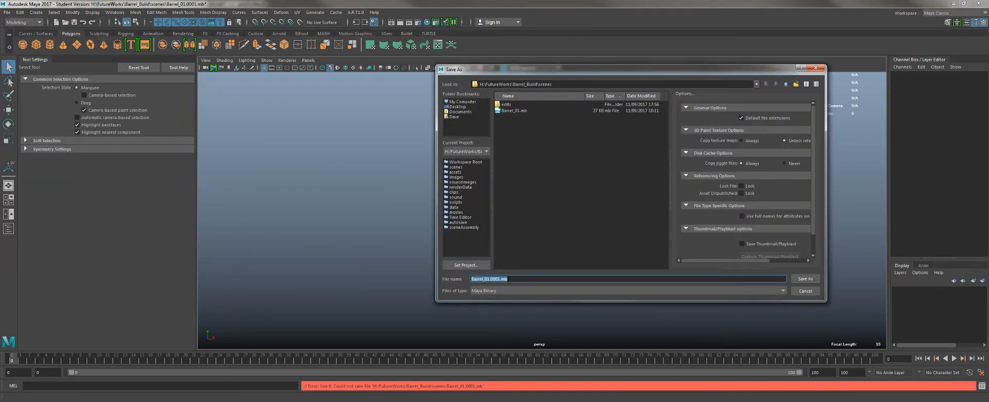
drag(508, 279, 484, 280)
text(2)
key(Return)
key(Return)
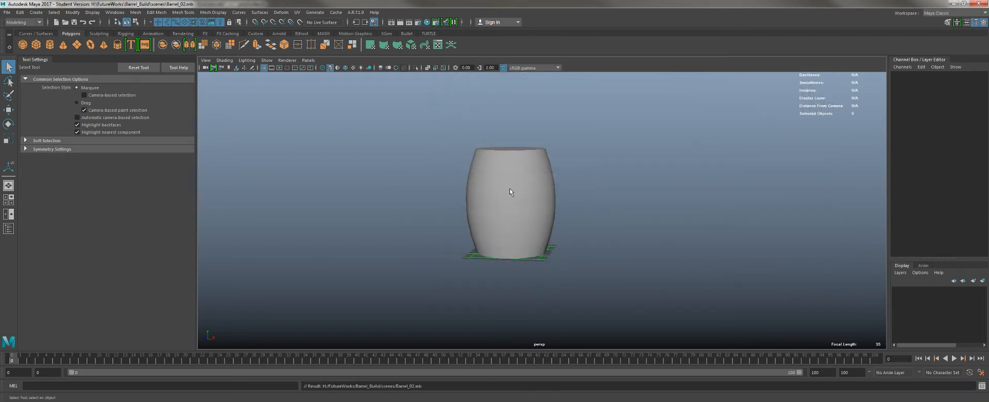
Step: Select the whole barrel to show its wireframe up close
alt+right_drag(509, 189, 572, 284)
click(505, 203)
alt+middle_drag(506, 205, 556, 223)
alt+right_drag(556, 223, 587, 268)
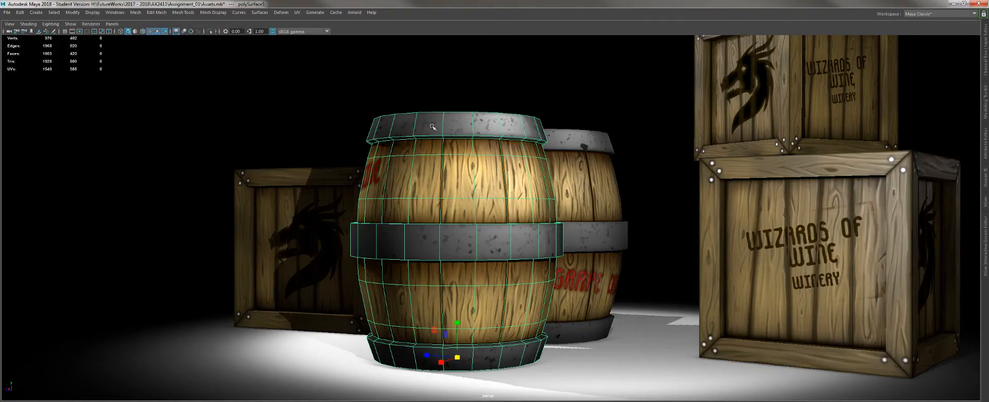
Step: Examine the metal bands and recessed lid of the finished textured barrel in the Maya 2018 Assets.mb scene
alt+drag(435, 275, 442, 296)
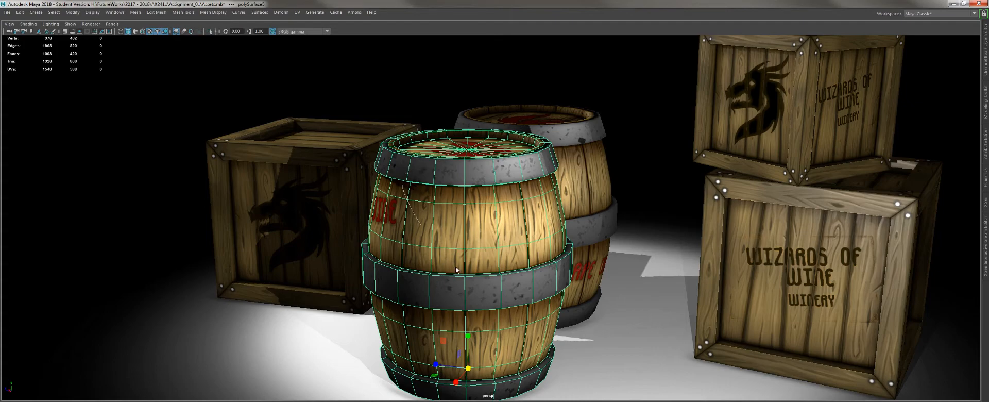
mouse_move(402, 181)
right_down()
mouse_move(460, 274)
mouse_move(398, 185)
mouse_move(413, 174)
right_up()
scroll(476, 236, up, 4)
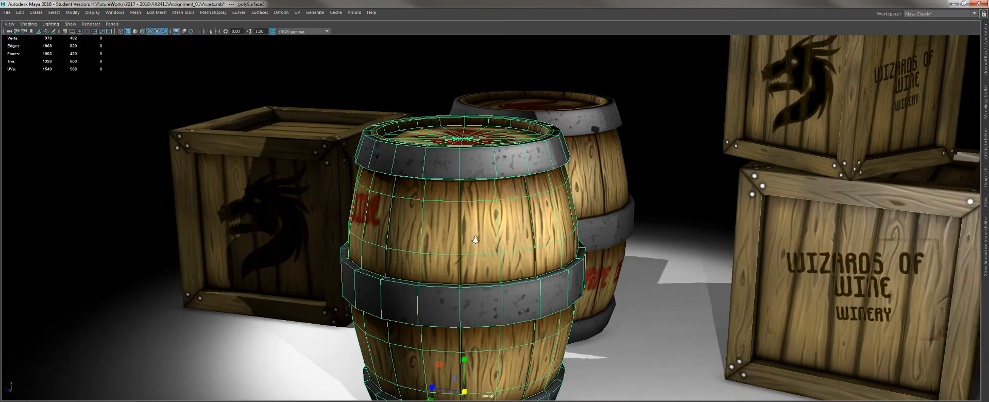
alt+drag(482, 273, 277, 92)
click(257, 89)
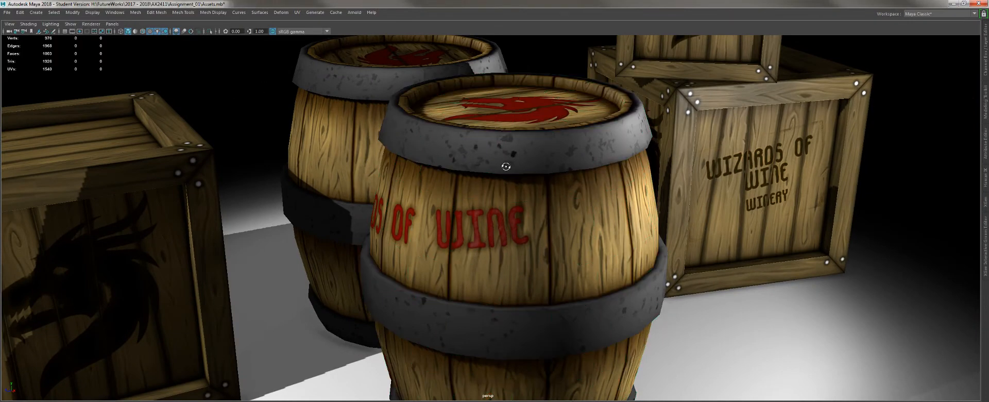
alt+drag(506, 167, 458, 167)
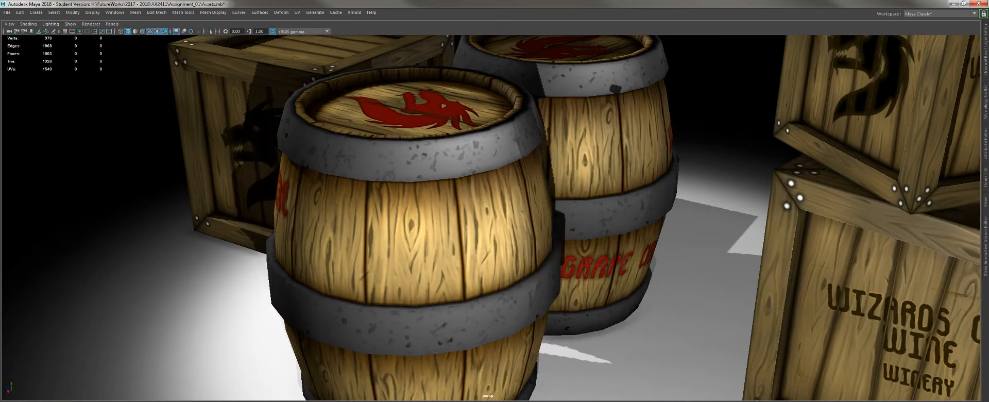
Step: Switch back to the Maya 2017 Barrel_02 scene and put the barrel into face selection mode
mouse_move(418, 401)
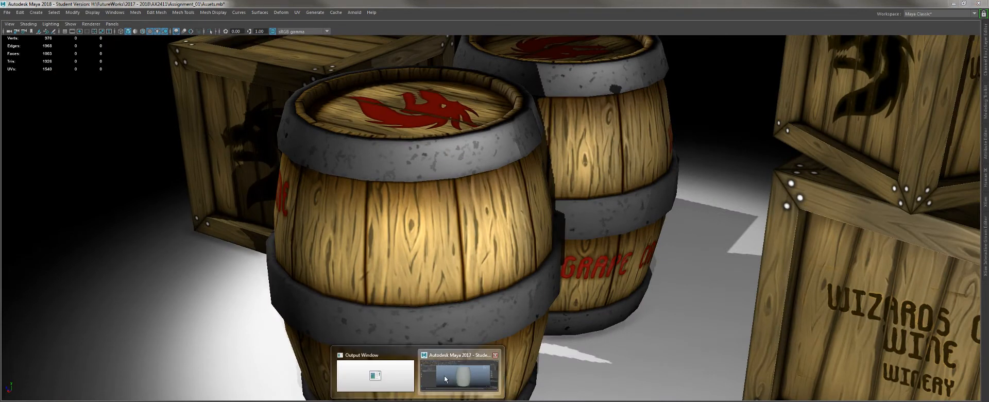
click(446, 375)
alt+right_drag(548, 193, 521, 208)
alt+middle_drag(521, 208, 470, 192)
alt+right_drag(469, 192, 502, 253)
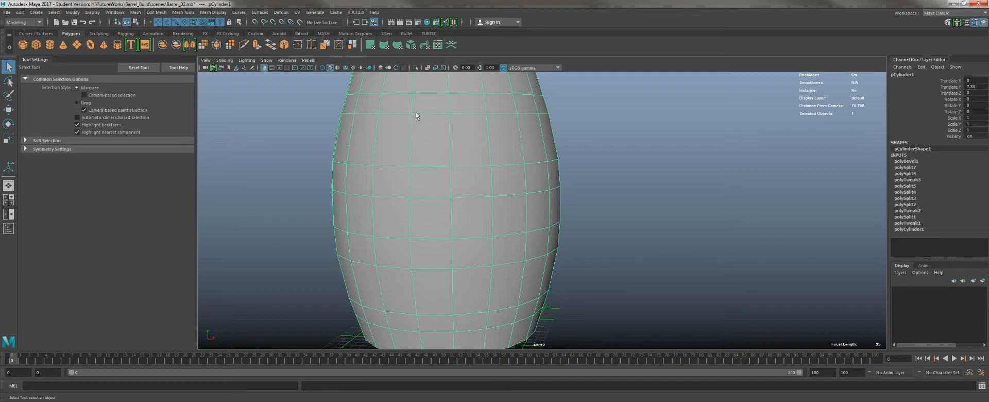
alt+middle_drag(405, 102, 417, 124)
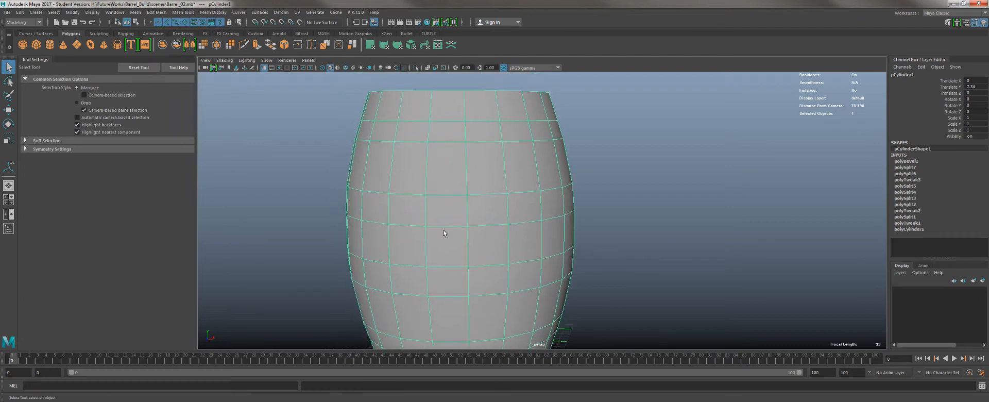
alt+drag(526, 254, 410, 240)
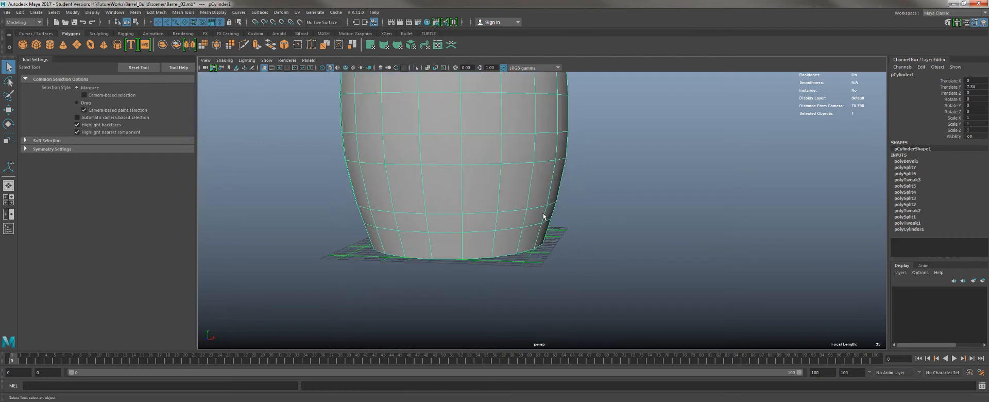
alt+drag(483, 143, 373, 167)
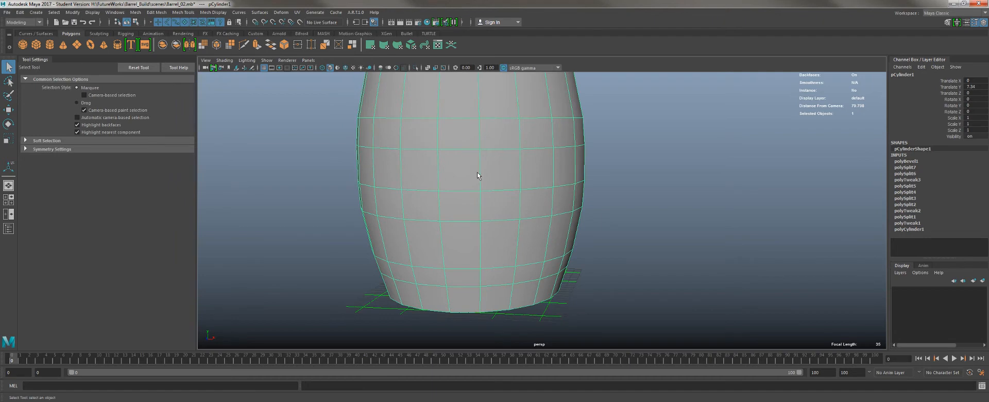
right_drag(468, 167, 302, 215)
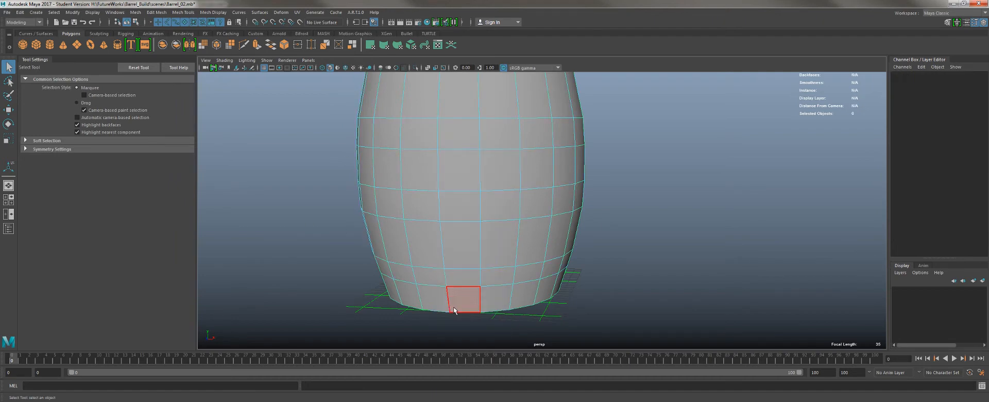
Step: Pick individual faces one at a time along the barrel's bottom band
alt+middle_drag(454, 308, 416, 242)
mouse_move(416, 243)
alt+right_down()
mouse_move(438, 262)
mouse_move(413, 245)
alt+right_up()
click(476, 217)
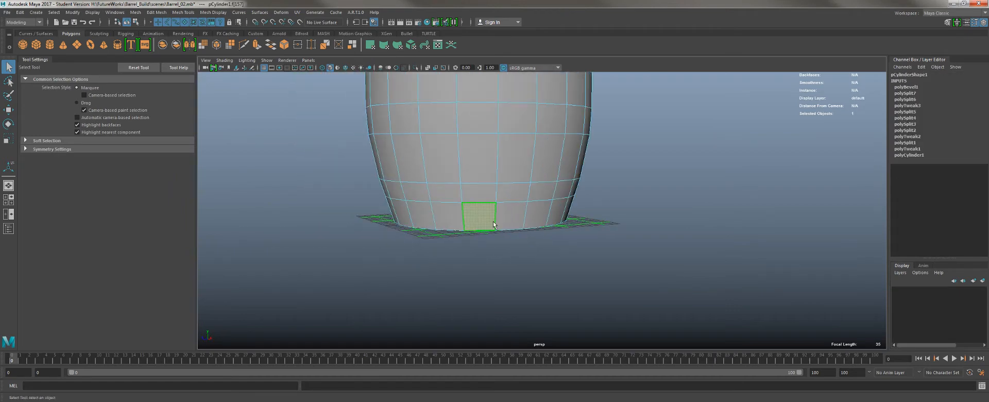
alt+drag(538, 216, 561, 215)
click(548, 218)
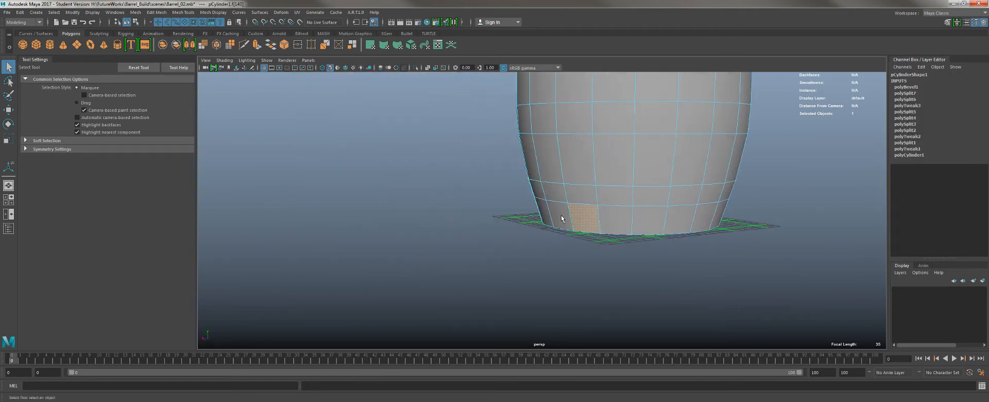
click(610, 218)
alt+drag(688, 219, 637, 222)
alt+middle_drag(637, 222, 518, 241)
Step: Pick individual faces one at a time in the barrel's middle band and top band
alt+middle_drag(549, 162, 549, 242)
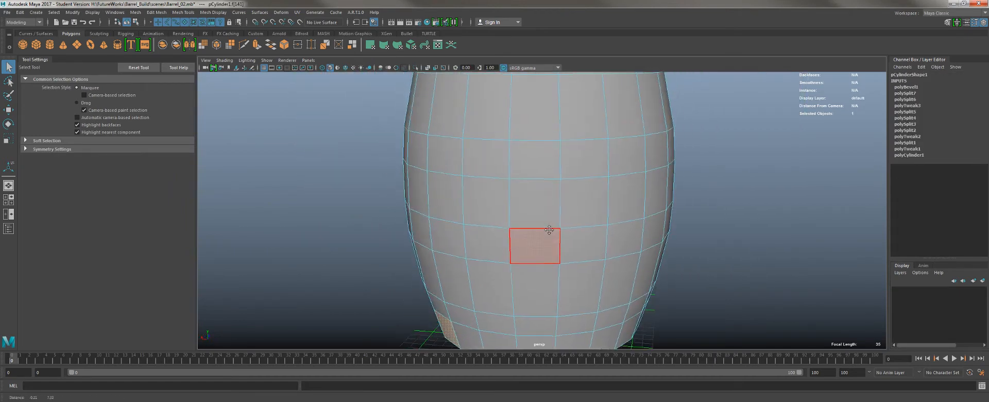
click(487, 203)
click(533, 205)
click(589, 205)
alt+middle_drag(591, 205, 572, 190)
click(519, 152)
click(600, 151)
click(633, 152)
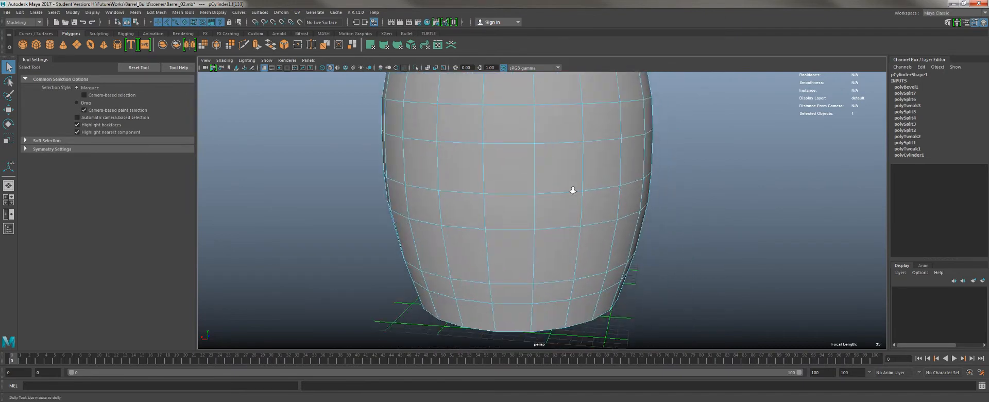
Step: Add neighbouring faces around the barrel's top band to the selection one by one
alt+right_drag(572, 190, 534, 167)
alt+middle_drag(534, 168, 542, 258)
shift+click(548, 142)
shift+click(527, 142)
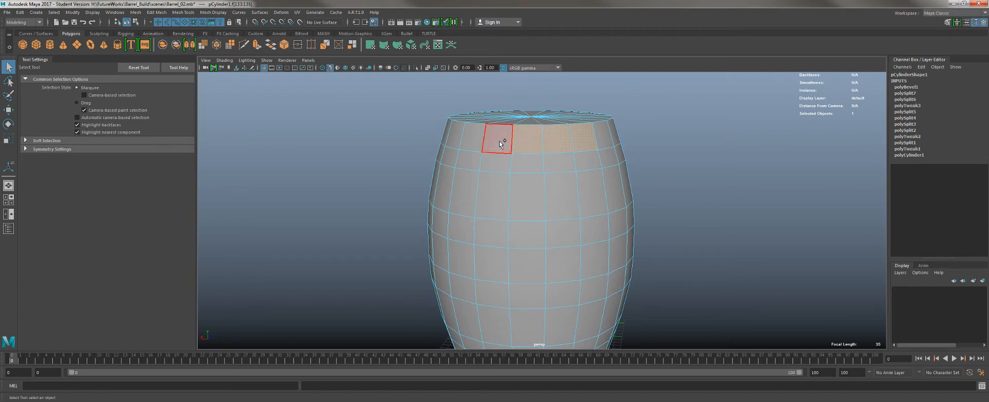
shift+click(499, 141)
alt+drag(455, 152, 600, 151)
shift+click(616, 147)
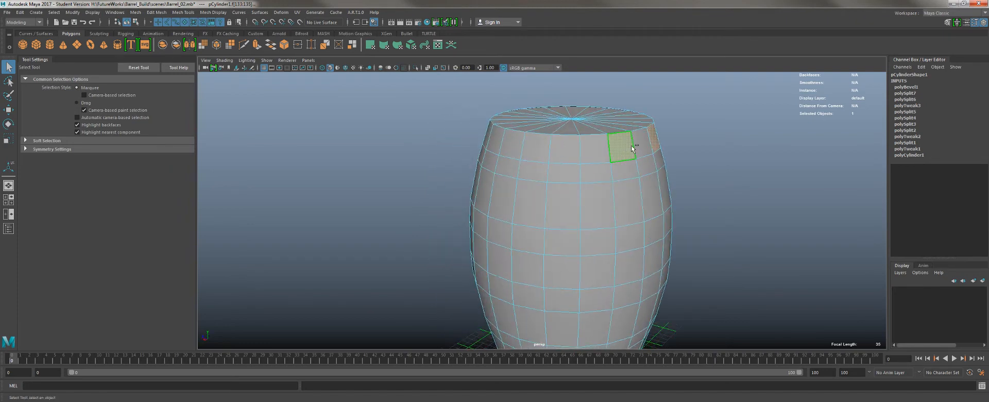
shift+click(616, 148)
shift+click(618, 151)
shift+click(591, 151)
shift+click(565, 150)
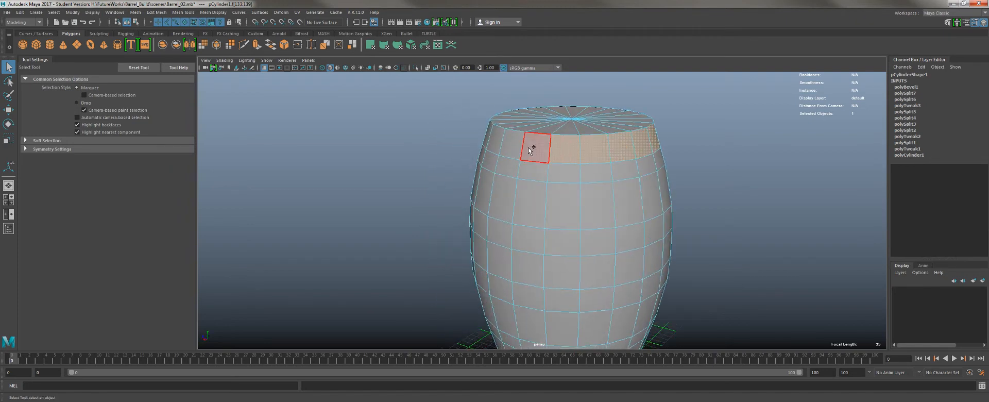
shift+click(534, 147)
shift+click(512, 142)
shift+click(493, 136)
Step: Add several faces of the middle band and bottom band to the selection one by one
alt+drag(465, 169, 550, 242)
shift+click(551, 241)
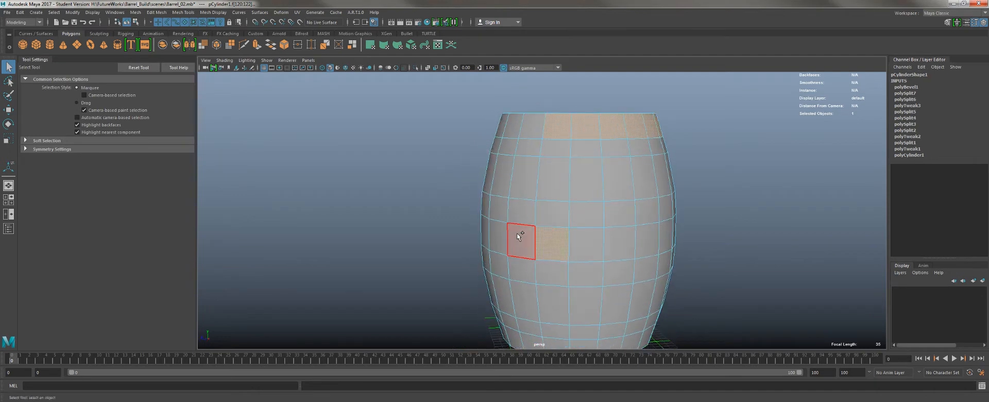
shift+click(516, 238)
shift+click(486, 232)
alt+drag(442, 270, 480, 267)
alt+middle_drag(480, 266, 490, 118)
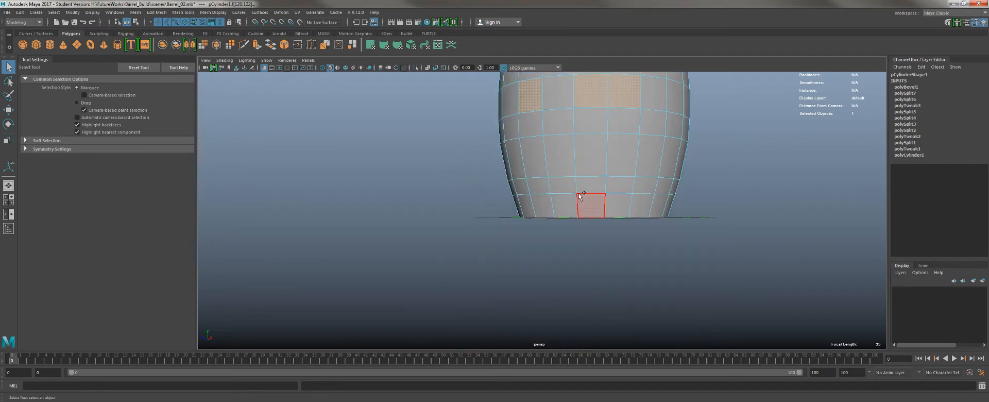
shift+click(591, 204)
shift+click(565, 204)
shift+click(542, 204)
alt+drag(444, 212, 483, 208)
alt+middle_drag(482, 128, 466, 234)
scroll(466, 234, down, 3)
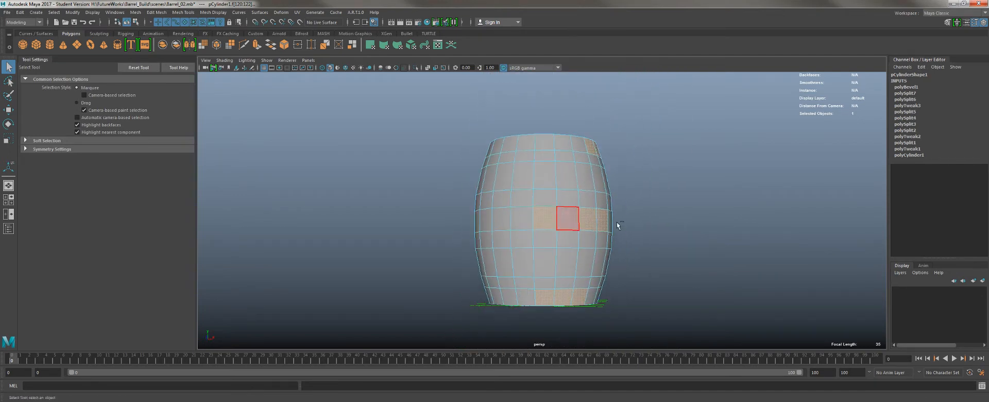
Step: Undo the last face selections on the barrel
key(ctrl+z)
key(ctrl+z)
key(ctrl+z)
alt+drag(582, 220, 552, 246)
alt+right_drag(550, 221, 593, 287)
alt+drag(464, 221, 474, 221)
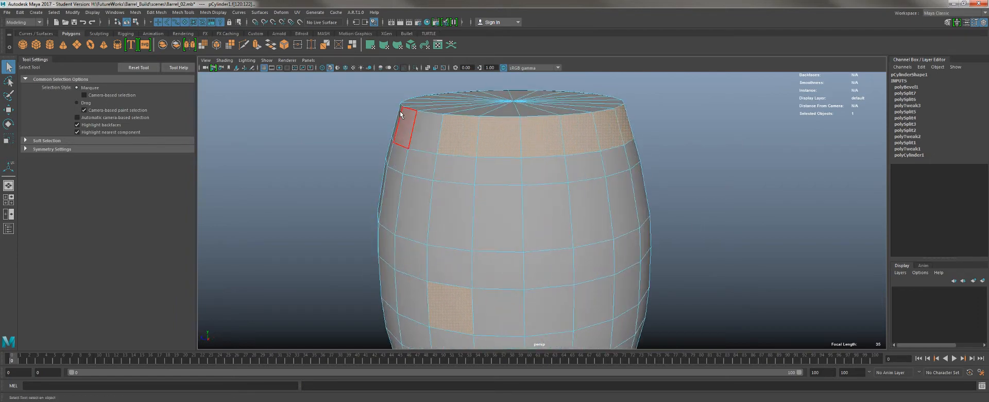
Step: Try selecting a full face loop around the top band and a vertical strip of faces down the barrel's side
click(450, 137)
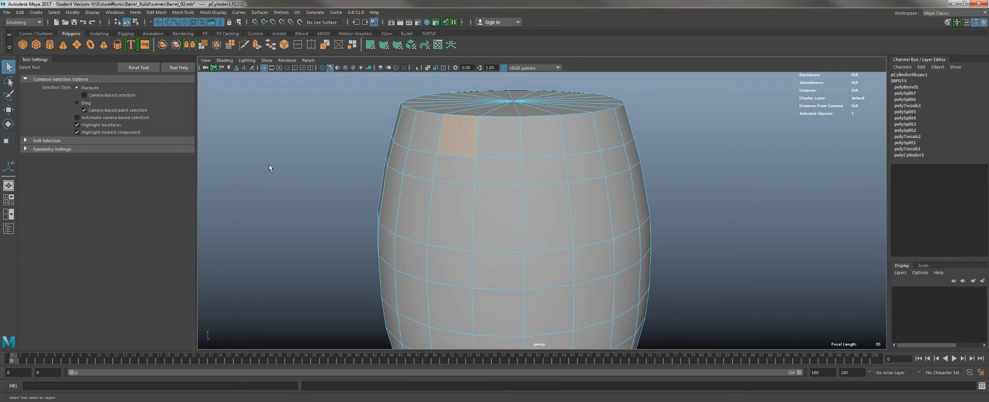
double_click(506, 136)
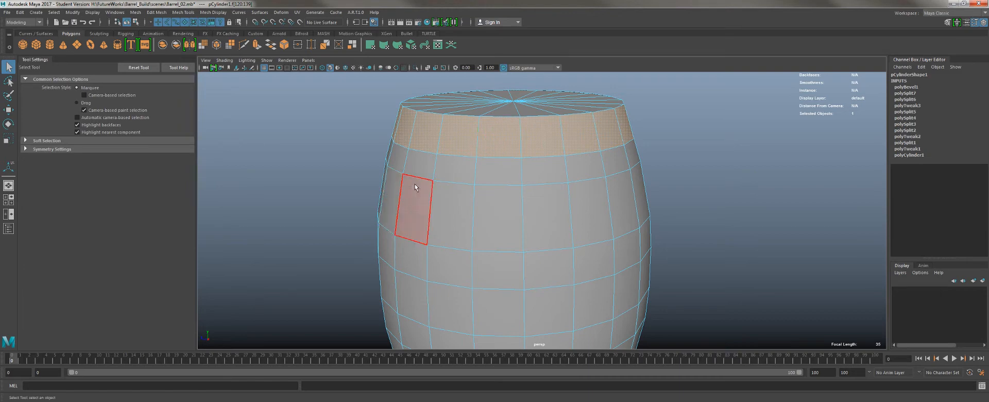
click(272, 200)
click(449, 130)
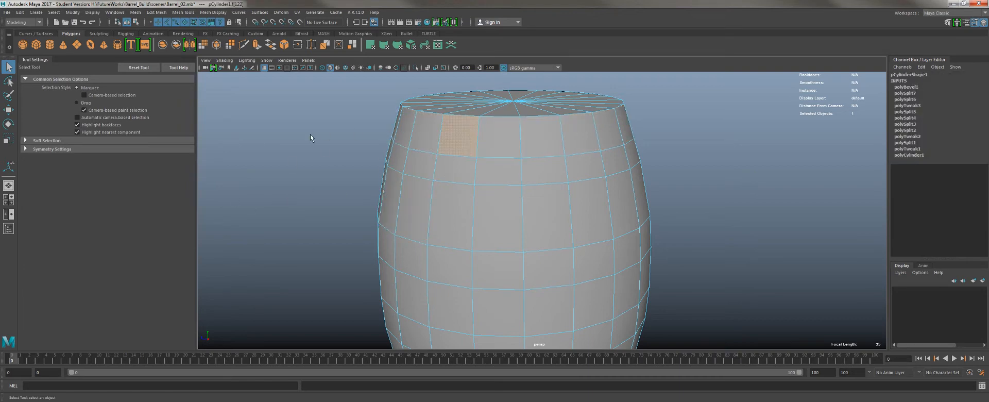
shift+double_click(498, 144)
alt+drag(476, 137, 525, 108)
click(525, 112)
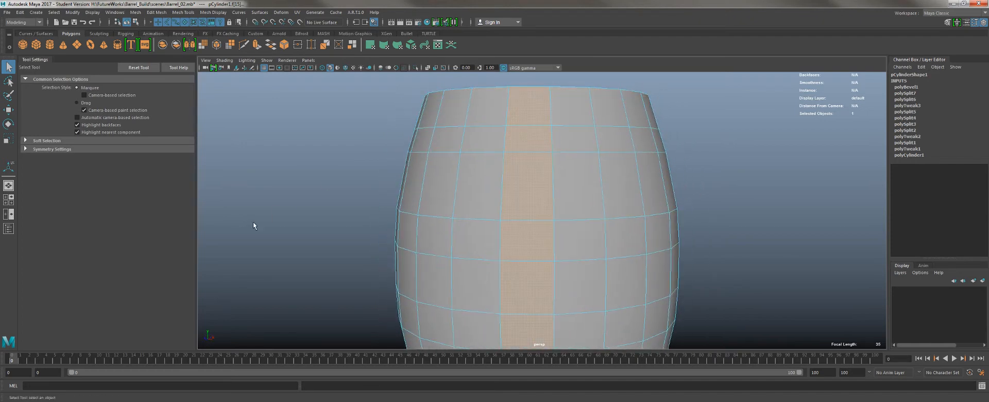
Step: Select the complete face loop around the top band and add the loop around the middle band
click(480, 113)
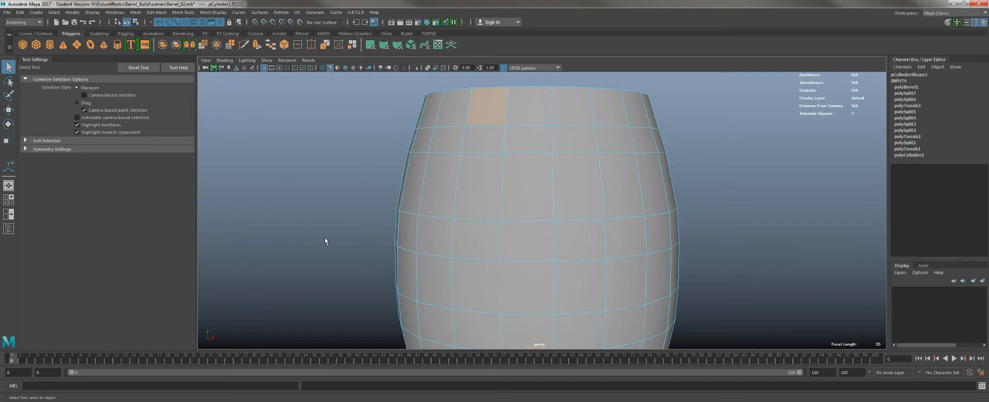
shift+double_click(534, 120)
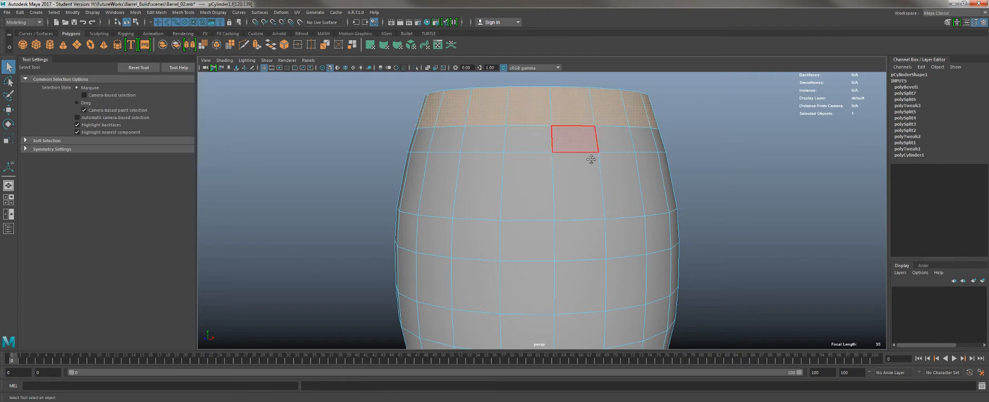
alt+middle_drag(591, 160, 587, 77)
alt+middle_drag(539, 139, 531, 185)
scroll(526, 195, down, 4)
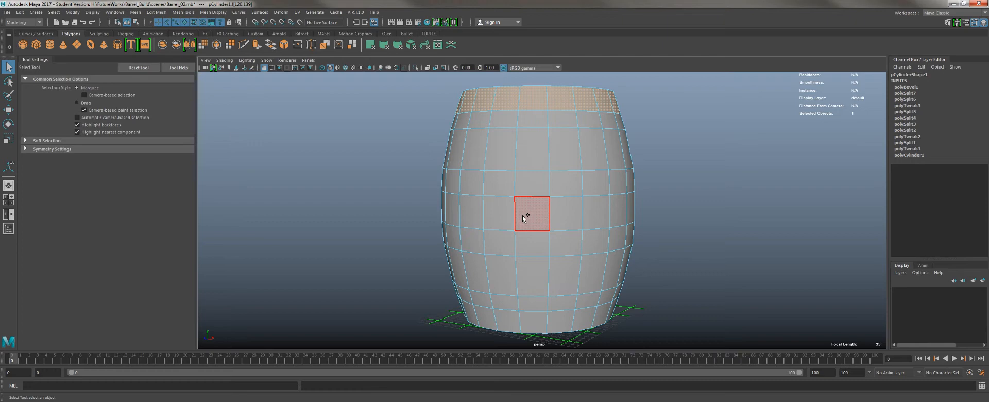
shift+click(522, 215)
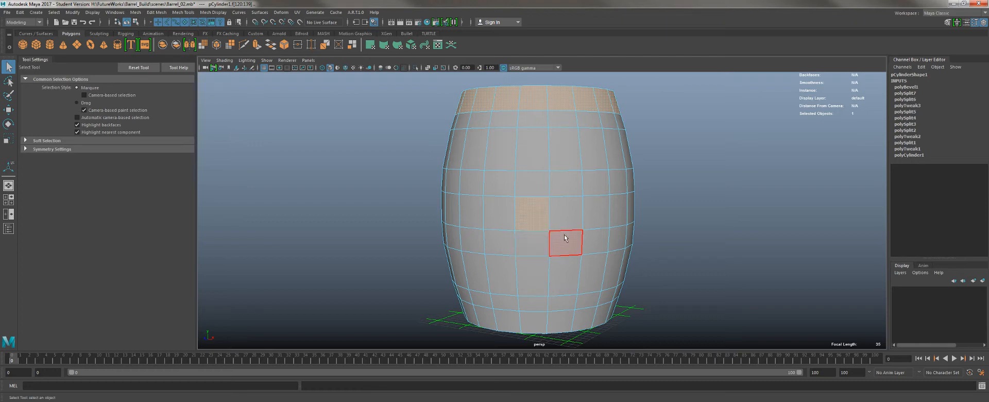
alt+drag(563, 231, 551, 216)
shift+double_click(547, 210)
alt+drag(570, 251, 565, 231)
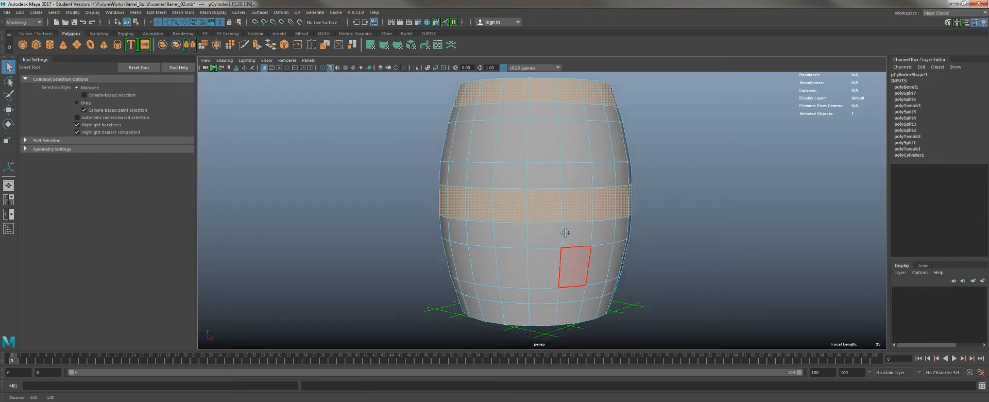
Step: Add the complete face loop around the barrel's bottom band to the selection
alt+middle_drag(565, 232, 564, 132)
shift+click(529, 230)
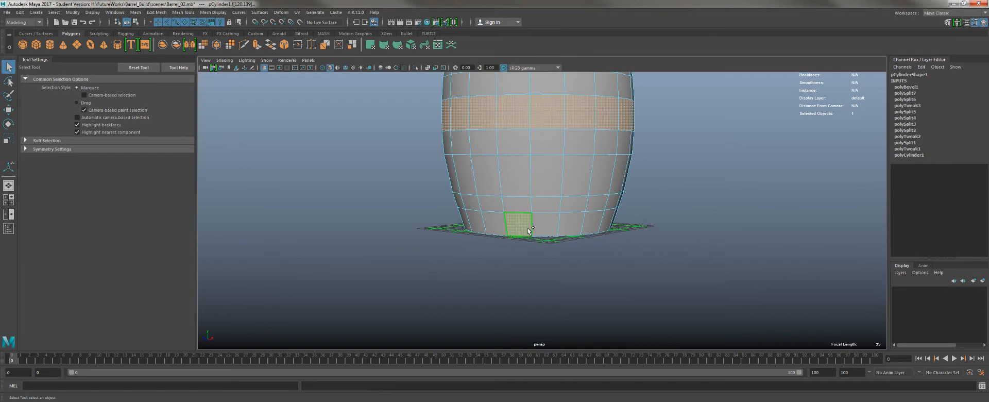
shift+double_click(548, 225)
alt+right_drag(577, 222, 548, 135)
alt+middle_drag(548, 135, 557, 204)
alt+right_drag(557, 205, 583, 232)
alt+middle_drag(582, 232, 508, 235)
alt+drag(508, 235, 570, 233)
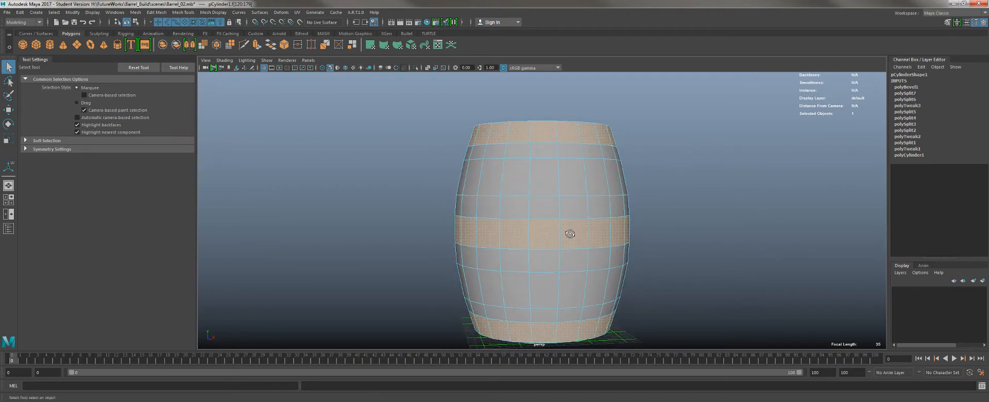
Step: Extrude the three selected face loops outward with a thickness of 0.9
click(256, 47)
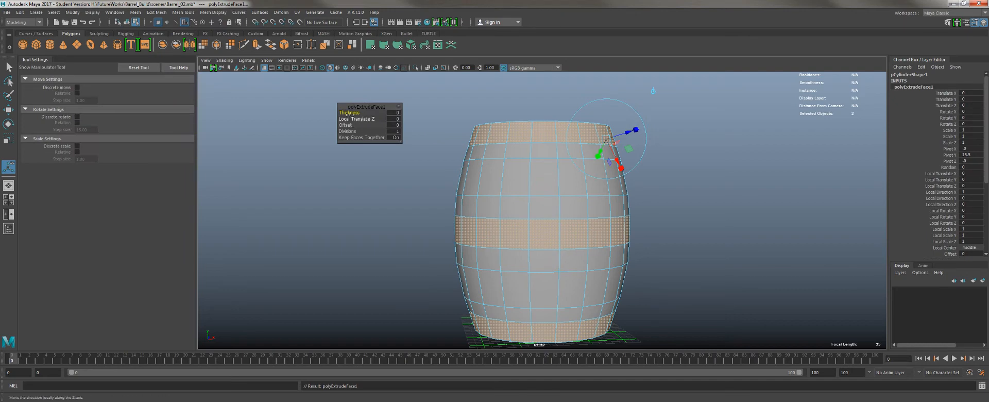
drag(347, 113, 351, 114)
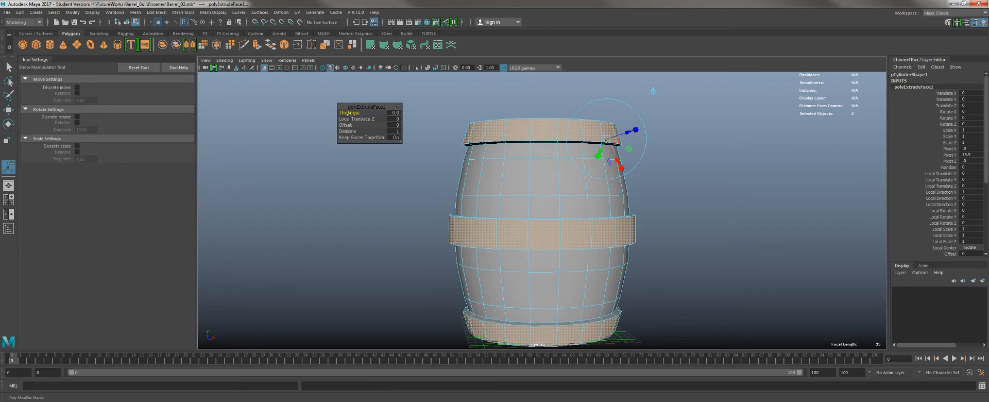
alt+drag(704, 230, 683, 233)
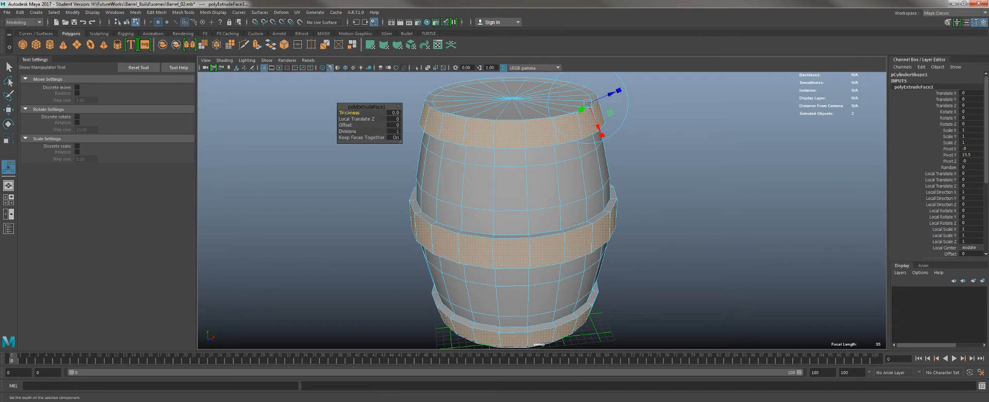
Step: Try a different Local Translate Z on the band extrusion and undo it
mouse_move(344, 119)
mouse_down()
mouse_move(355, 107)
mouse_move(348, 126)
mouse_move(359, 127)
mouse_up()
key(ctrl+z)
key(ctrl+z)
alt+drag(505, 157, 463, 156)
key(ctrl+z)
Step: Try a higher number of divisions on the band extrusion, inspect the lid edge, and undo the extrusion changes
drag(348, 131, 360, 132)
alt+drag(452, 116, 462, 184)
scroll(462, 185, up, 5)
alt+middle_drag(386, 205, 471, 210)
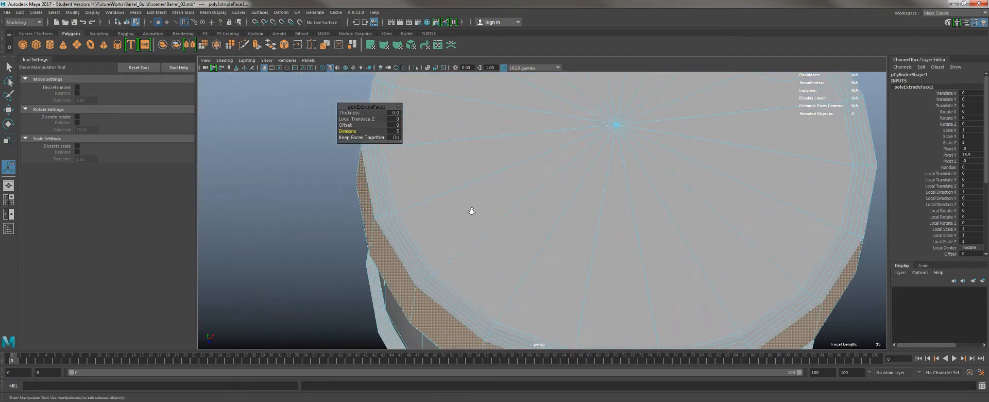
scroll(469, 209, down, 5)
key(ctrl+z)
key(ctrl+z)
alt+drag(505, 212, 497, 164)
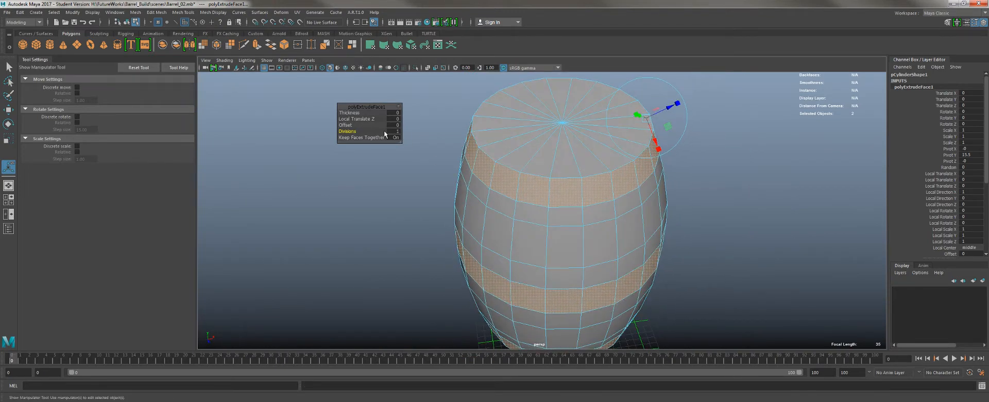
Step: Set the thickness of the band extrusion to 0.9
drag(349, 113, 350, 113)
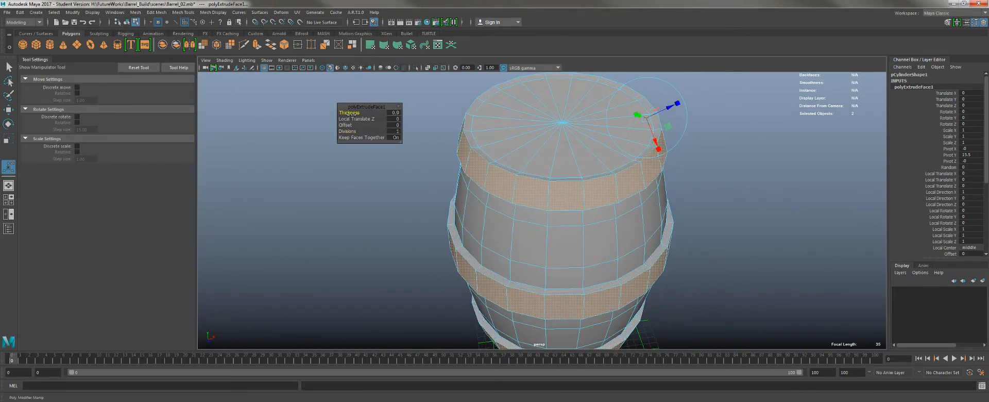
alt+drag(506, 197, 488, 179)
scroll(390, 106, down, 5)
alt+right_drag(489, 179, 559, 265)
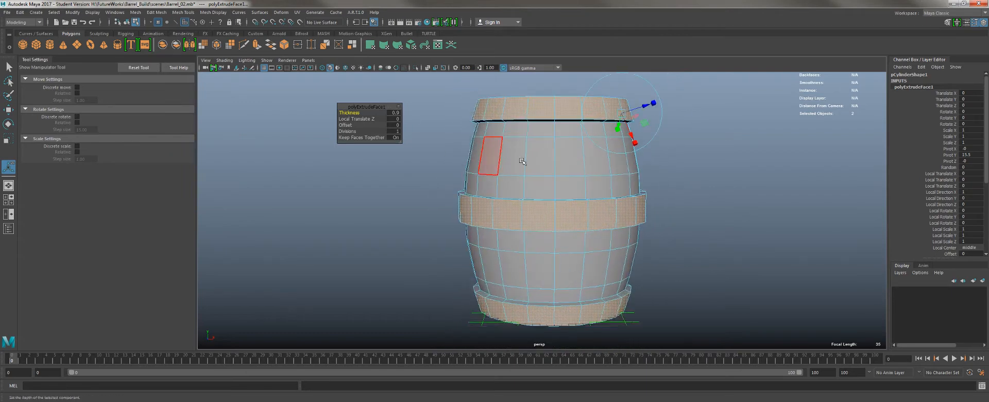
Step: Return the barrel to object mode, check its wireframe, and clear the selection
right_drag(522, 159, 470, 169)
click(410, 207)
alt+drag(411, 208, 466, 226)
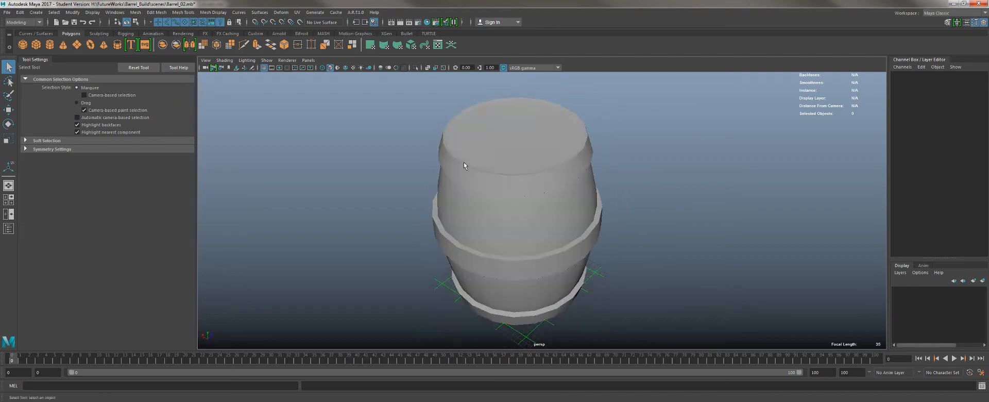
click(461, 135)
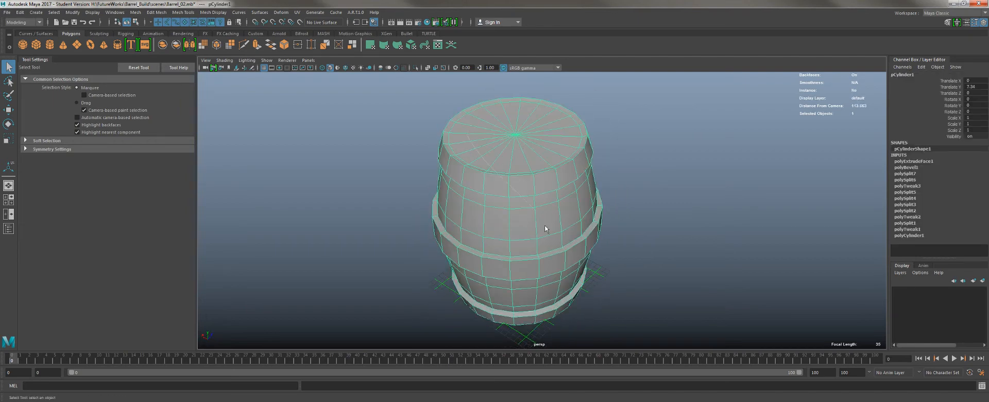
click(323, 219)
right_drag(476, 178, 530, 149)
click(389, 245)
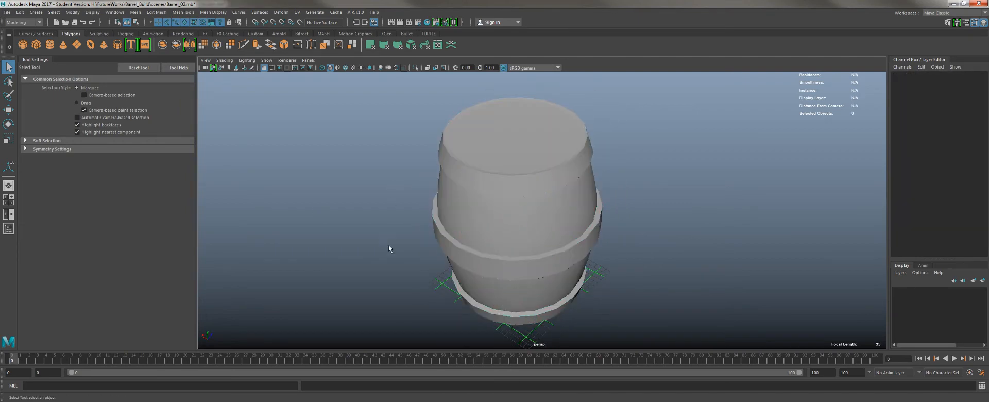
Step: Switch to the Maya 2018 Assets.mb scene and examine the finished barrel's bands and recessed lid
alt+middle_drag(397, 235, 405, 167)
alt+drag(413, 199, 402, 232)
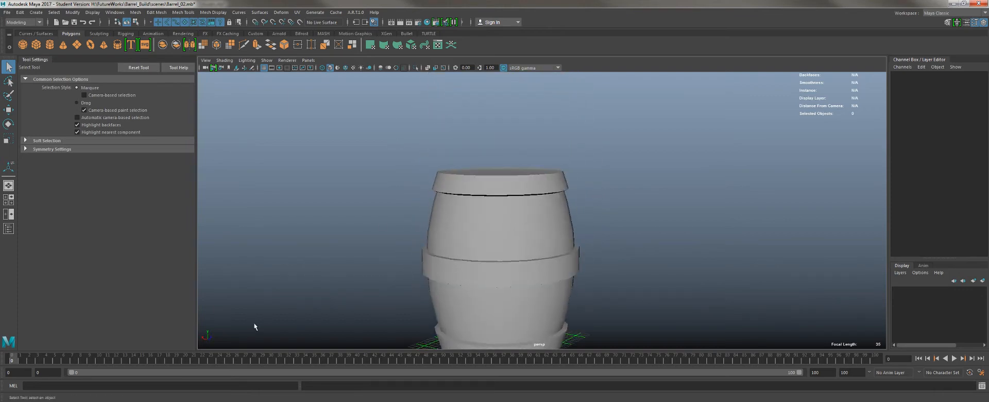
mouse_move(107, 401)
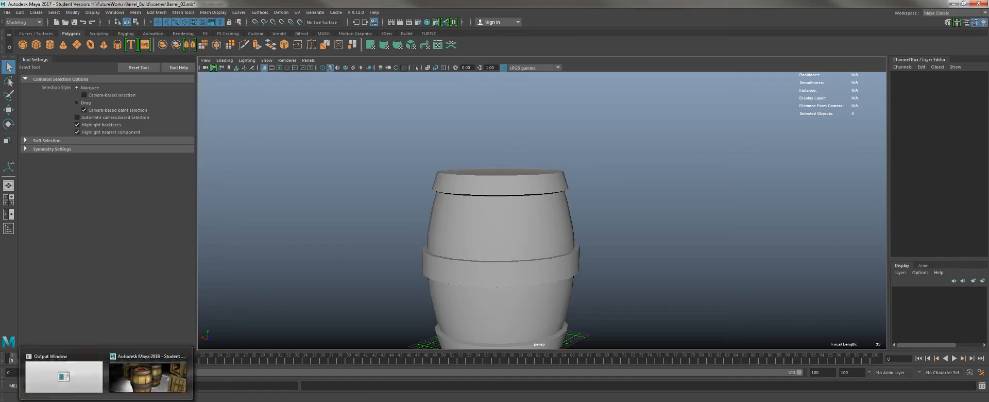
click(148, 374)
drag(329, 189, 297, 122)
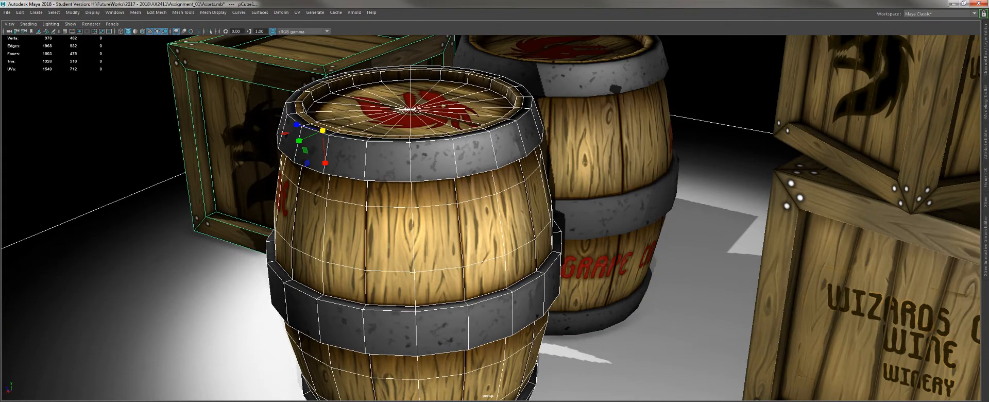
Step: Switch to the Barrel_02.mb scene in Maya 2017, select the barrel and examine its top band
mouse_move(418, 401)
click(446, 380)
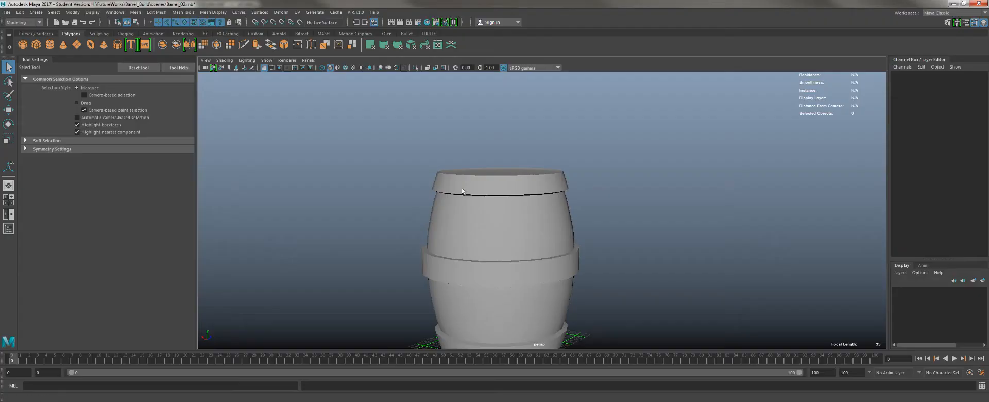
alt+middle_drag(463, 192, 475, 235)
alt+drag(476, 236, 479, 242)
alt+right_drag(479, 242, 626, 386)
click(431, 250)
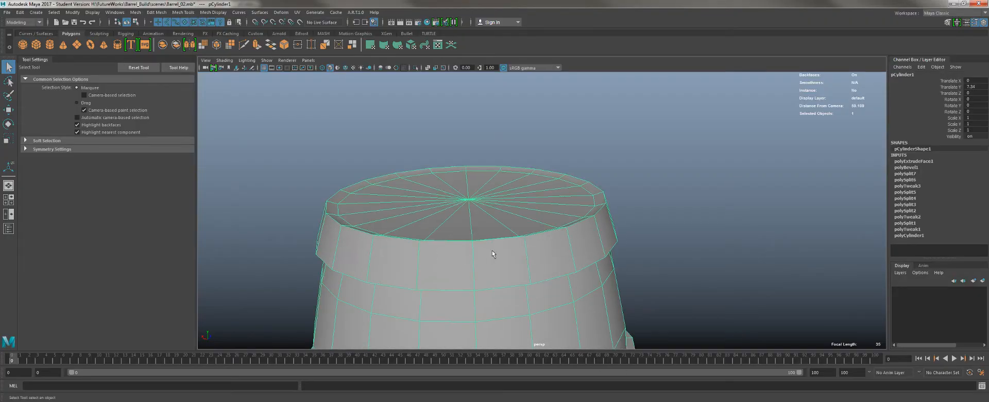
alt+middle_drag(593, 282, 510, 164)
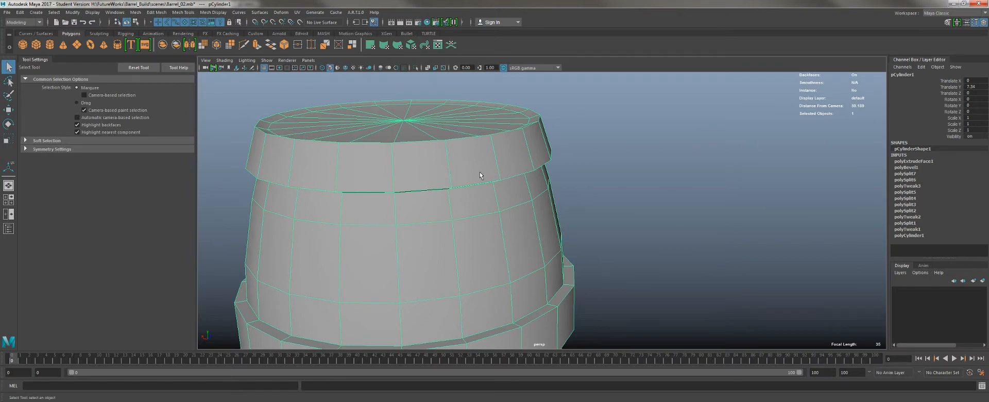
Step: Undo the band extrusion and the band face selection on the barrel
key(ctrl+z)
key(ctrl+z)
key(ctrl+z)
key(ctrl+z)
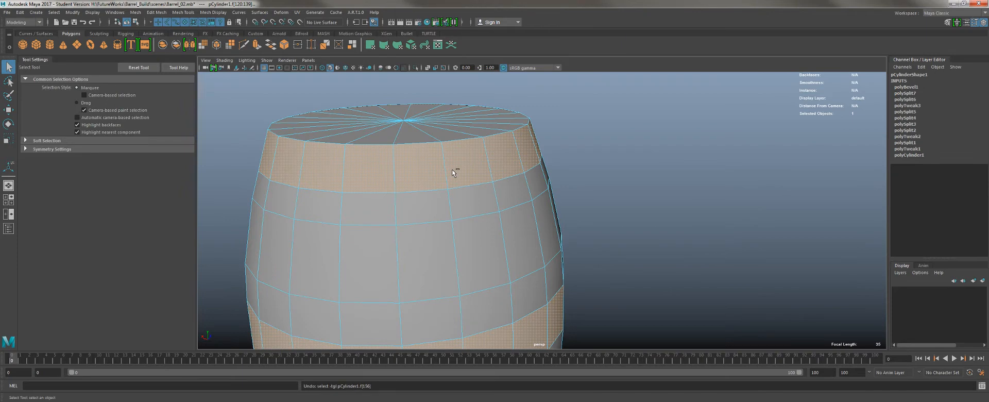
key(ctrl+z)
key(ctrl+z)
key(ctrl+z)
key(ctrl+z)
Step: Select the complete face loops of the top, middle and bottom bands around the barrel
alt+right_drag(502, 243, 479, 198)
click(472, 187)
shift+click(498, 181)
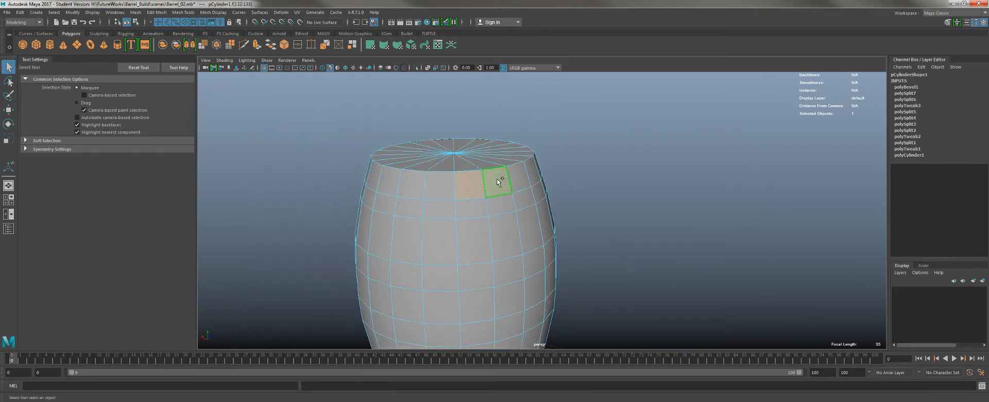
shift+double_click(498, 182)
alt+middle_drag(511, 265, 499, 200)
shift+click(465, 227)
shift+double_click(495, 226)
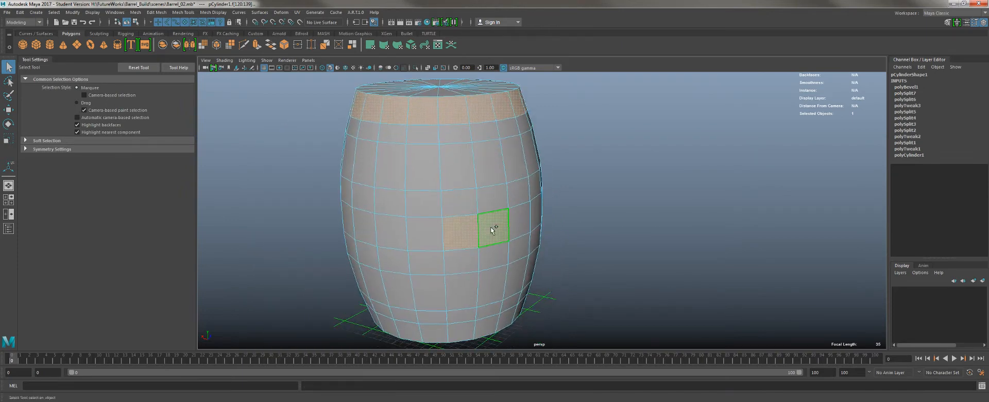
shift+click(462, 334)
shift+double_click(487, 328)
Step: Extrude the selected face loops of the three bands
alt+right_drag(437, 218, 477, 212)
alt+middle_drag(417, 111, 454, 247)
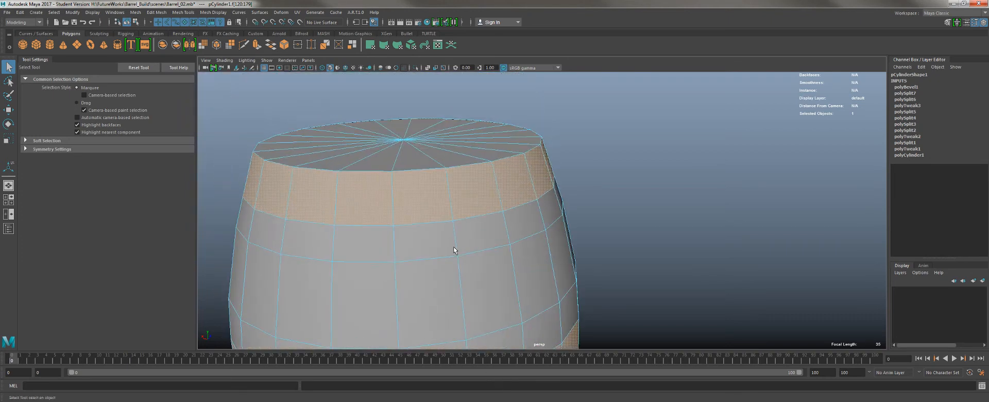
scroll(454, 250, up, 2)
click(256, 45)
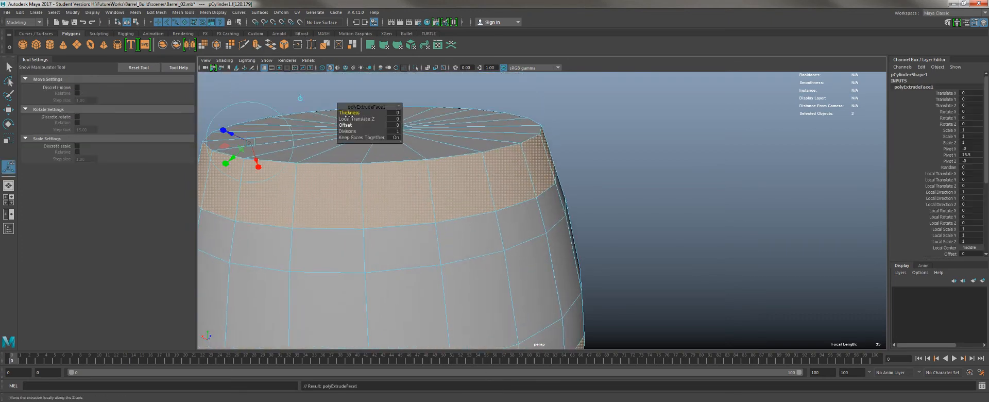
Step: Examine the slant of the top band's faces and the extrusion direction along the barrel's edge
alt+middle_drag(395, 175, 582, 183)
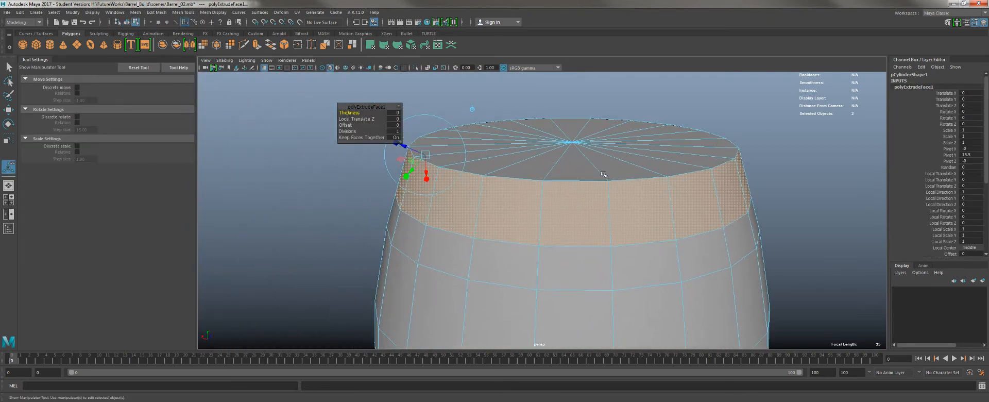
alt+drag(484, 172, 329, 168)
alt+middle_drag(304, 173, 411, 177)
alt+right_drag(411, 177, 511, 252)
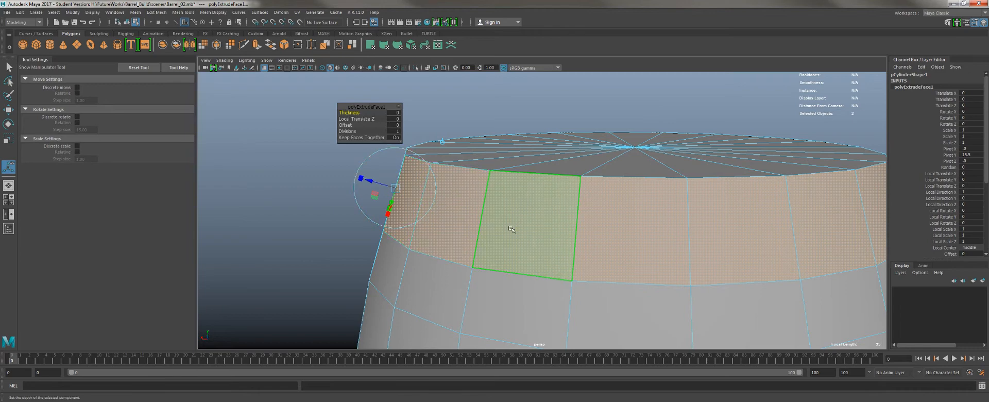
alt+right_drag(729, 300, 518, 164)
alt+middle_drag(516, 162, 484, 98)
alt+drag(518, 217, 539, 253)
alt+right_drag(541, 255, 579, 289)
alt+middle_drag(540, 226, 435, 217)
alt+right_drag(480, 226, 612, 254)
alt+middle_drag(612, 254, 685, 276)
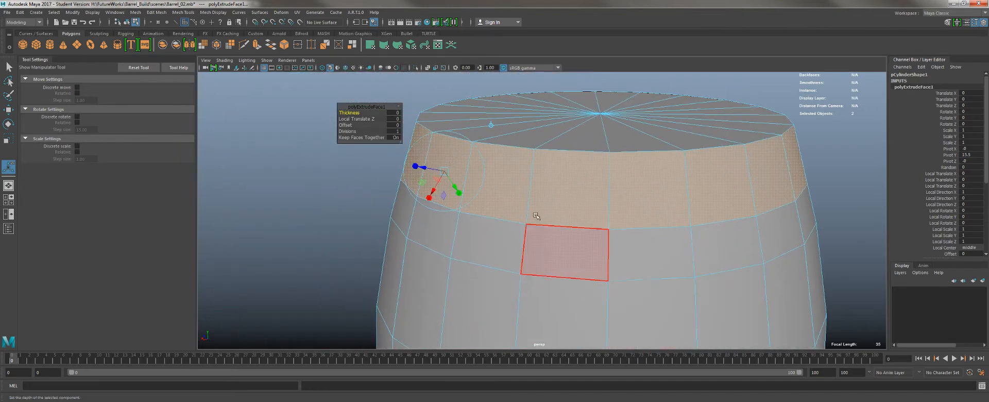
Step: Try exaggerated thickness values of up to about 23.7 on the band extrusion and view the flared bands
drag(348, 113, 349, 113)
key(ctrl+z)
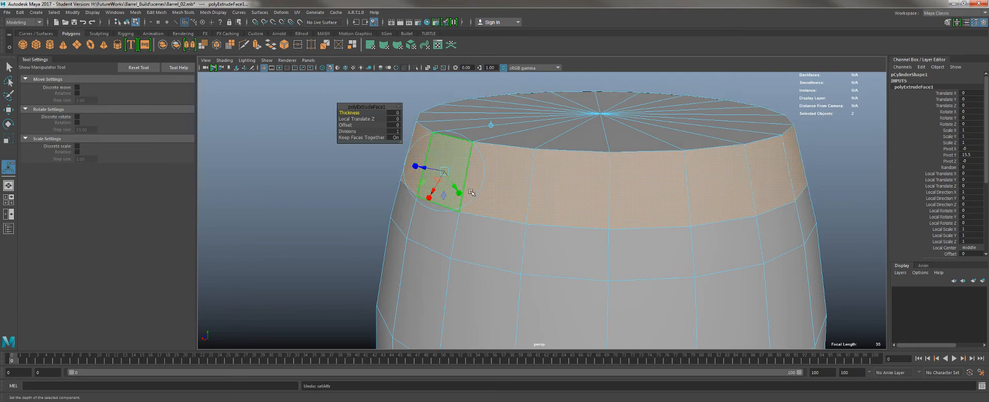
alt+drag(438, 161, 408, 137)
alt+middle_drag(408, 137, 437, 188)
alt+right_drag(438, 187, 478, 182)
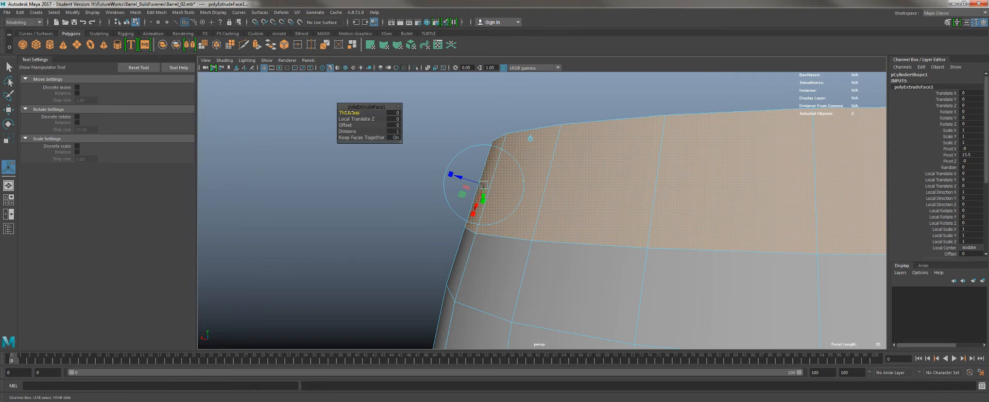
drag(348, 112, 592, 255)
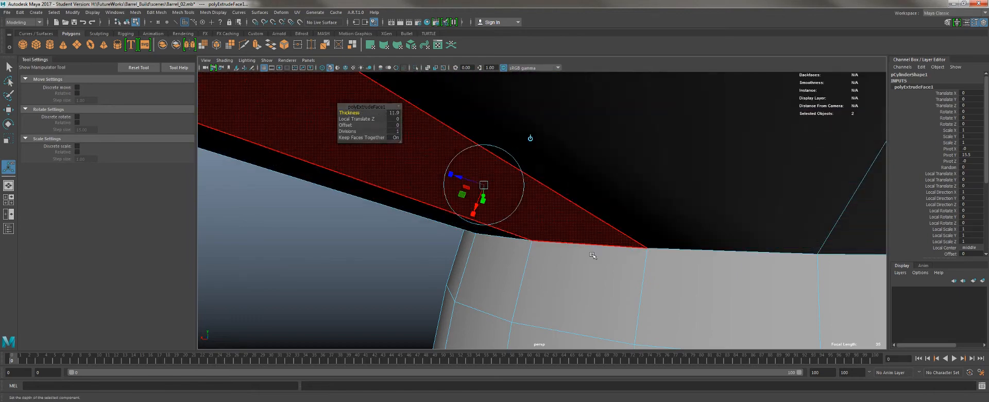
alt+right_drag(592, 255, 437, 181)
alt+middle_drag(437, 181, 388, 126)
alt+right_drag(388, 125, 368, 120)
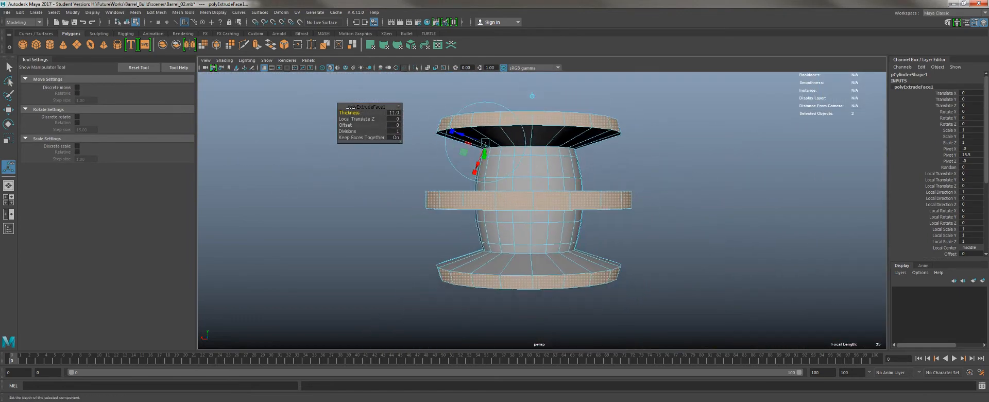
drag(351, 111, 403, 140)
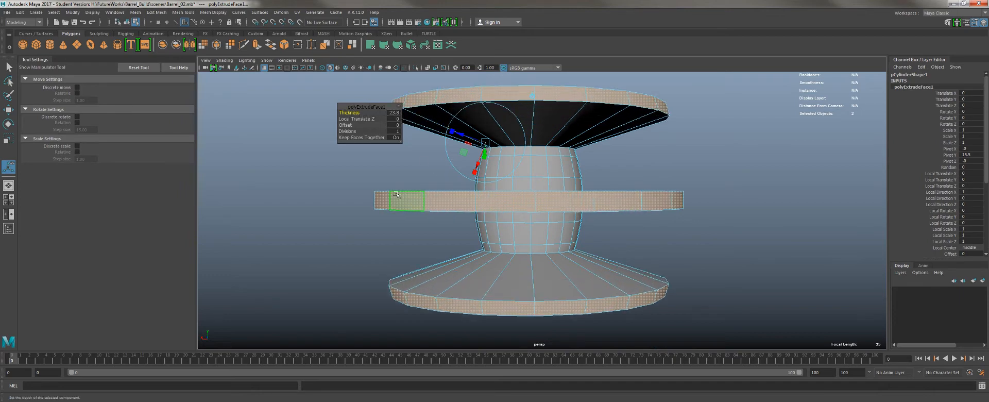
alt+drag(402, 196, 552, 235)
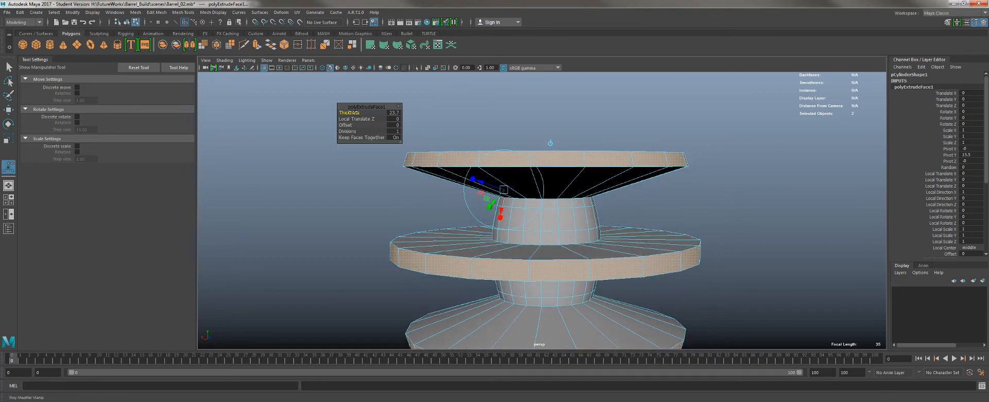
Step: Set the thickness of the band extrusion to 0.7
drag(349, 112, 266, 131)
scroll(518, 236, up, 6)
alt+middle_drag(518, 236, 526, 241)
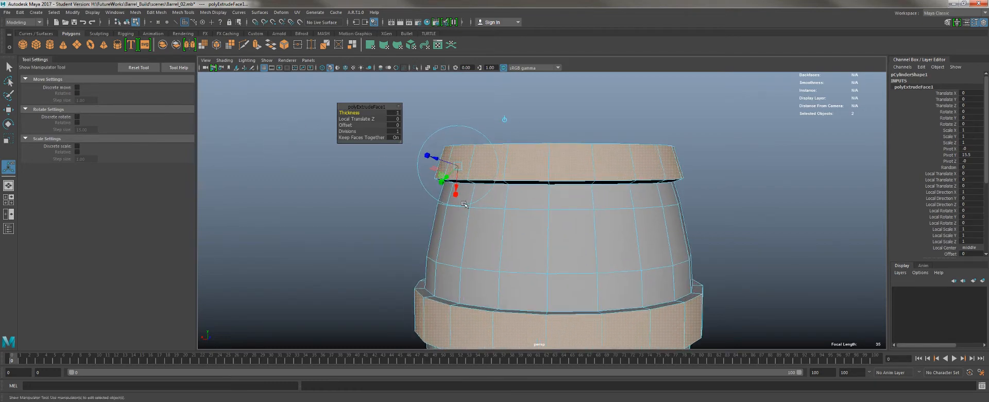
drag(342, 113, 340, 112)
alt+middle_drag(516, 179, 458, 208)
alt+right_drag(583, 265, 633, 291)
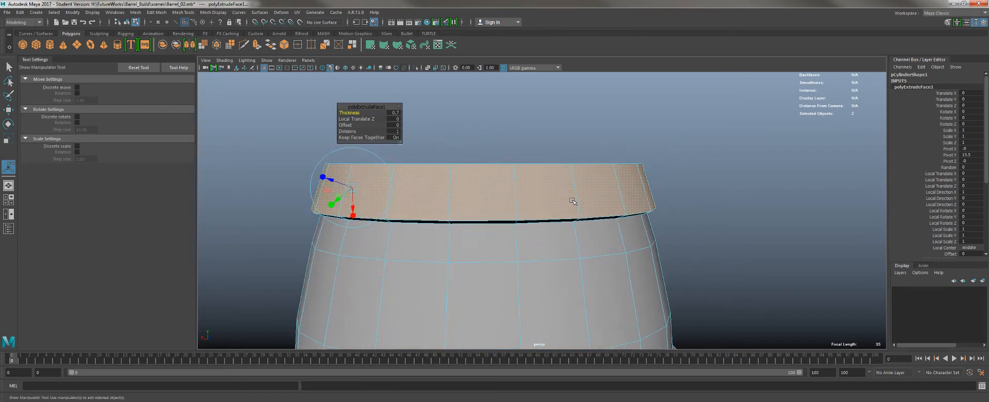
Step: Change to edge selection and select one short edge on the top band's rim
alt+drag(573, 202, 577, 197)
alt+middle_drag(577, 197, 532, 232)
alt+right_drag(533, 230, 583, 235)
alt+drag(584, 235, 590, 189)
right_drag(581, 146, 581, 142)
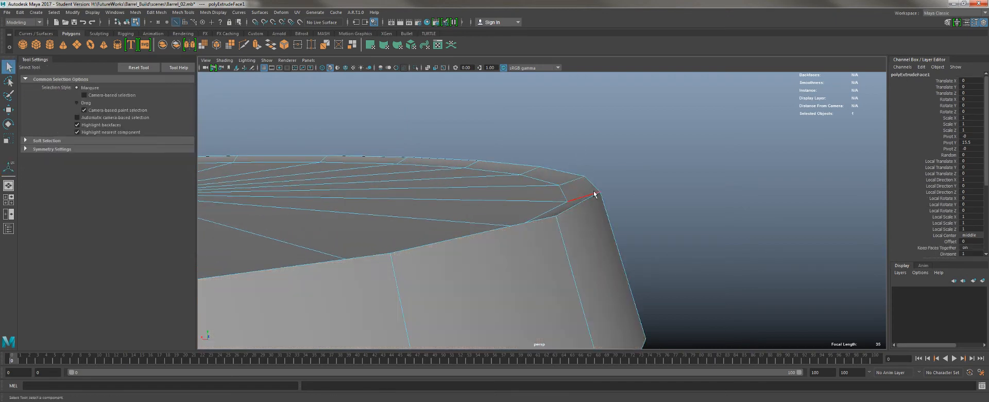
click(590, 193)
Step: Examine the slope of the top band's rim against the lid from several angles
alt+drag(570, 196, 571, 190)
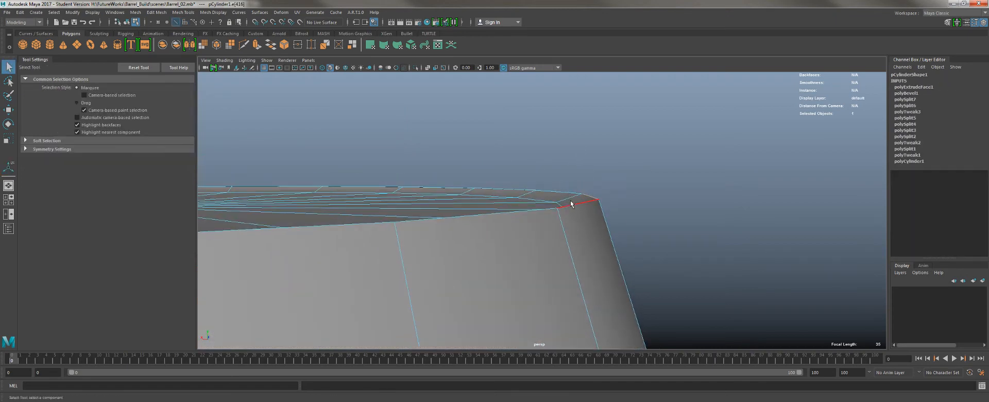
alt+drag(625, 273, 549, 219)
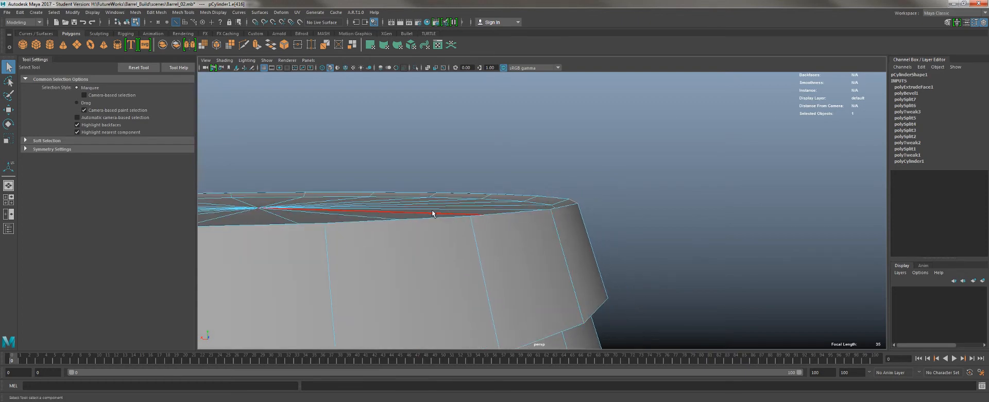
alt+drag(431, 210, 293, 238)
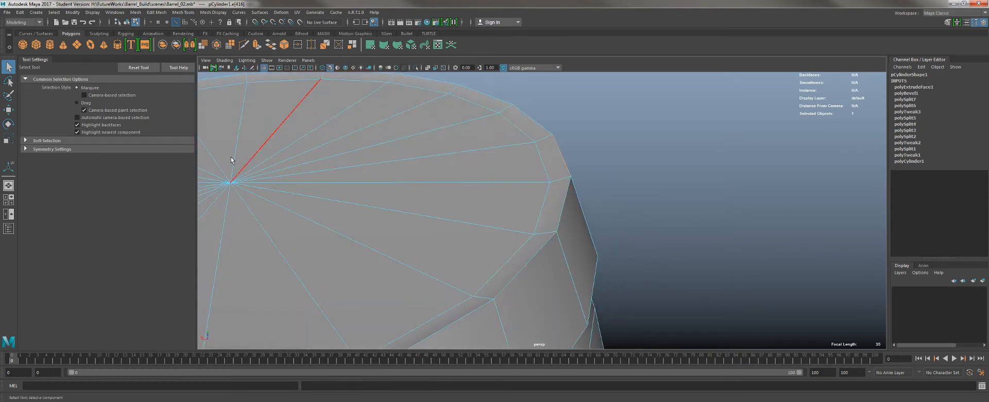
alt+drag(514, 176, 533, 187)
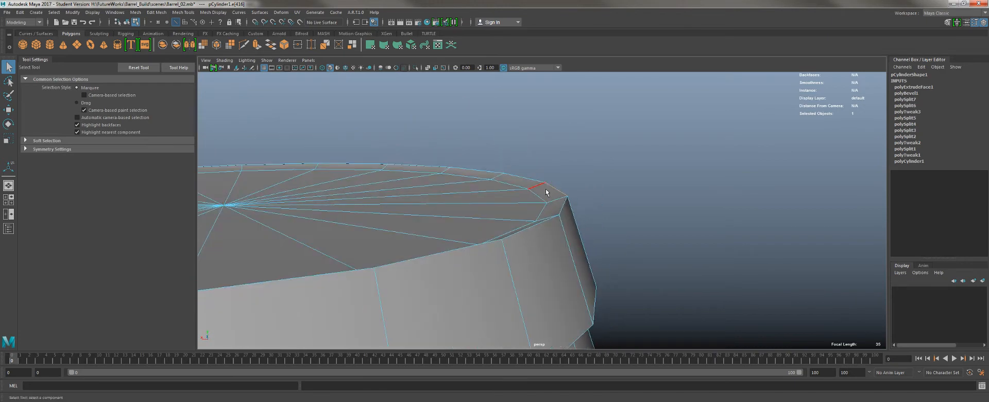
alt+right_drag(517, 246, 369, 145)
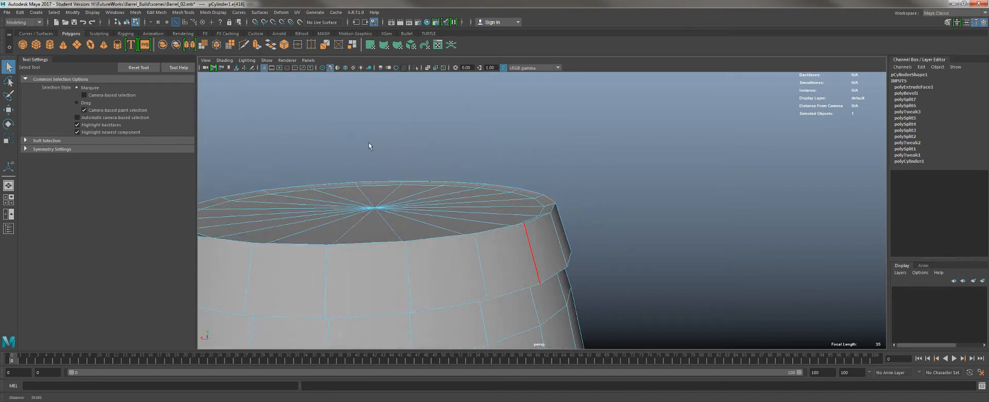
alt+middle_drag(477, 282, 490, 167)
alt+drag(489, 167, 560, 224)
alt+middle_drag(500, 158, 500, 255)
scroll(490, 234, down, 5)
alt+drag(500, 255, 606, 295)
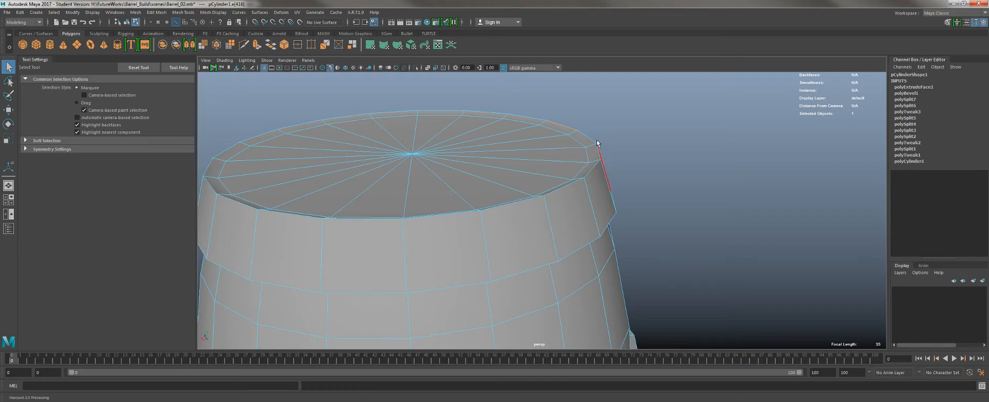
Step: Select the outer edge loop of the top band's rim and move it vertically with point snapping until it is level with the lid
alt+drag(493, 160, 581, 210)
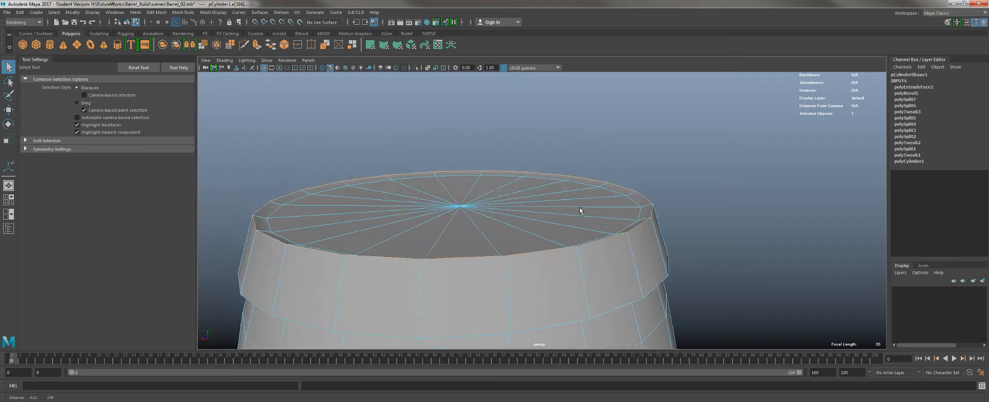
alt+right_drag(580, 210, 522, 178)
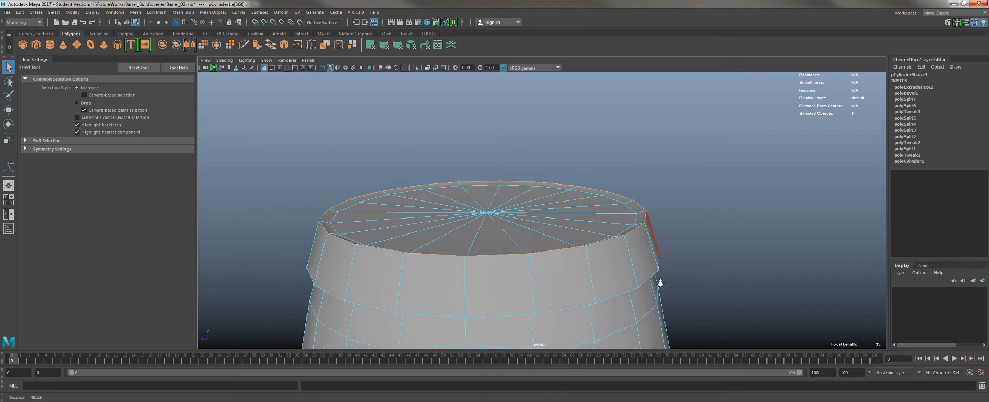
scroll(687, 249, up, 3)
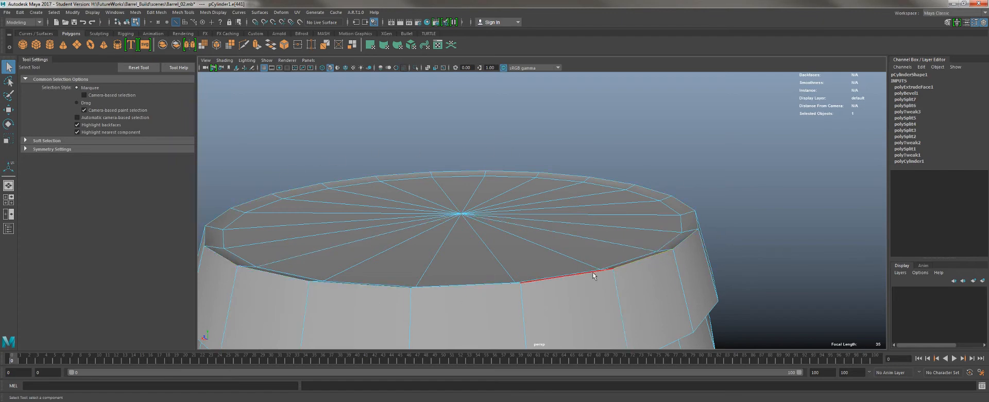
click(645, 256)
key(w)
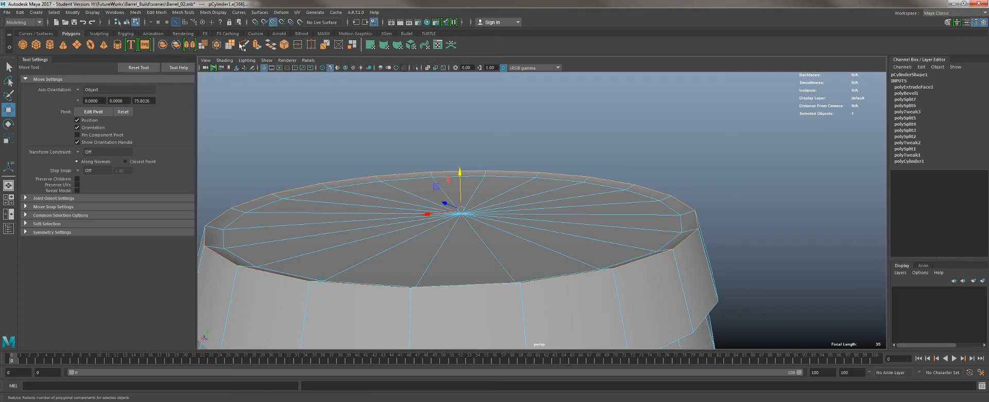
click(273, 24)
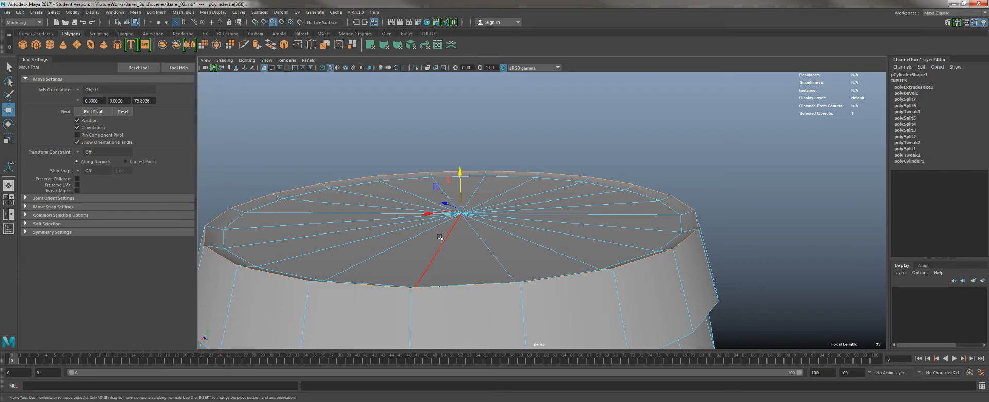
alt+right_drag(444, 243, 474, 294)
alt+middle_drag(474, 295, 514, 266)
alt+right_drag(514, 265, 497, 226)
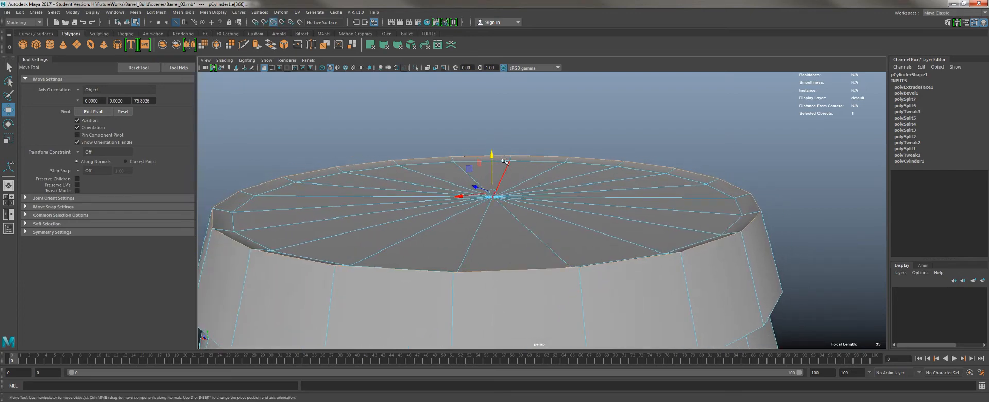
mouse_move(492, 154)
mouse_down()
mouse_move(490, 89)
mouse_move(491, 167)
mouse_move(489, 154)
mouse_up()
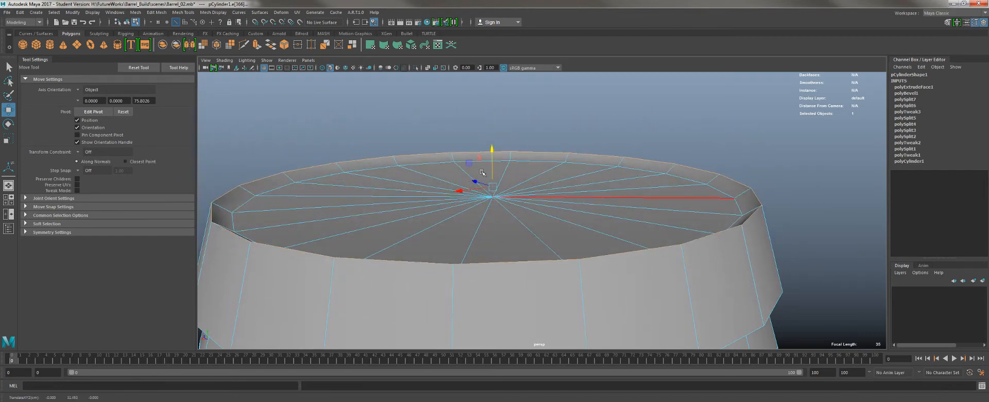
drag(493, 147, 493, 108)
key(ctrl+z)
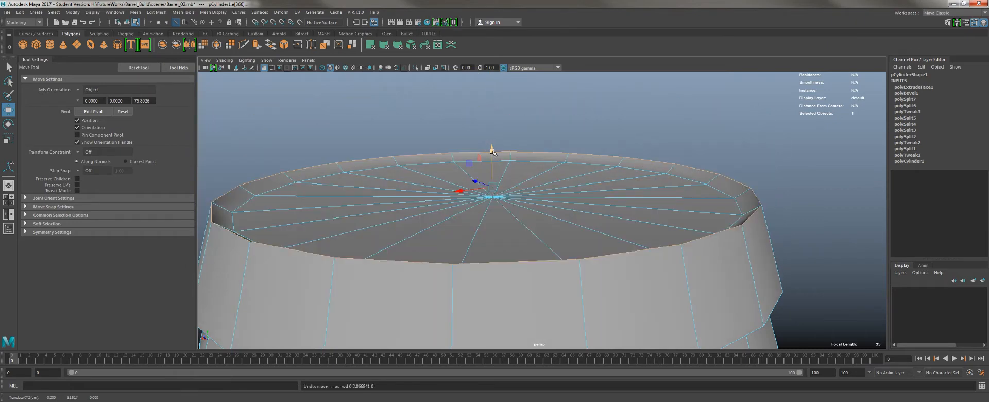
drag(493, 150, 493, 154)
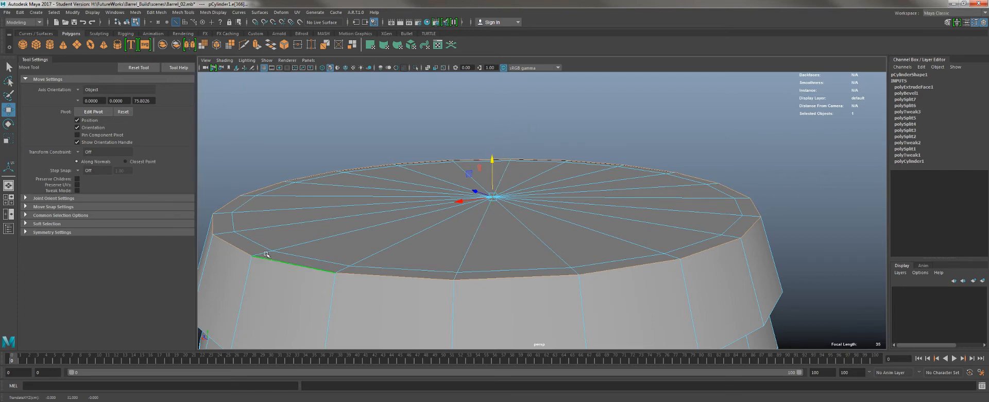
Step: Try moving the top rim's outer edge loop vertically down the barrel with point snapping, and snap it back level with the lid
alt+right_drag(477, 204, 414, 123)
alt+middle_drag(414, 122, 362, 70)
alt+right_drag(492, 100, 455, 95)
alt+right_drag(510, 211, 471, 203)
alt+middle_drag(471, 204, 472, 166)
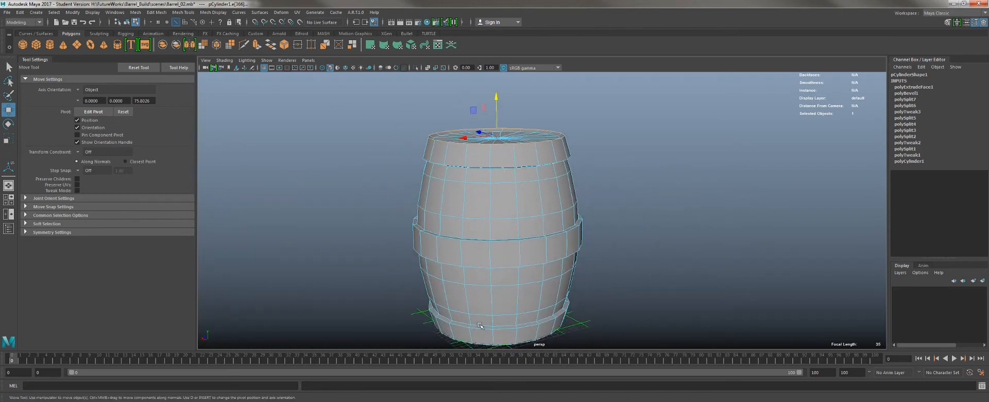
drag(498, 100, 585, 213)
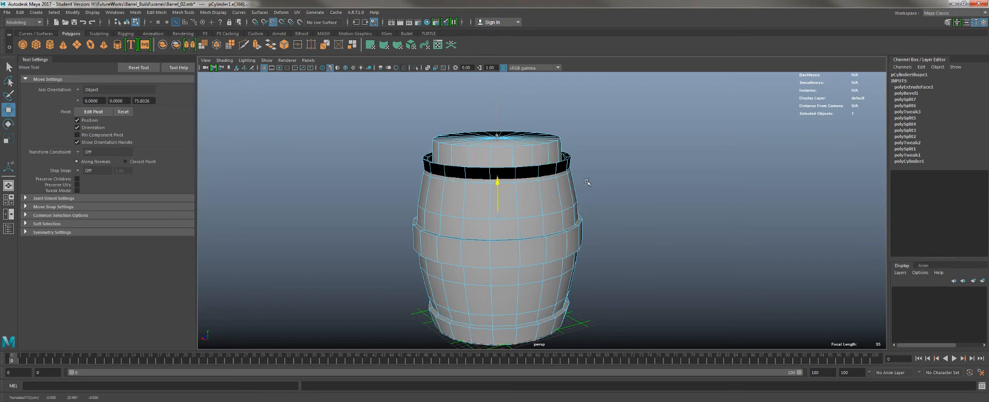
drag(587, 181, 557, 92)
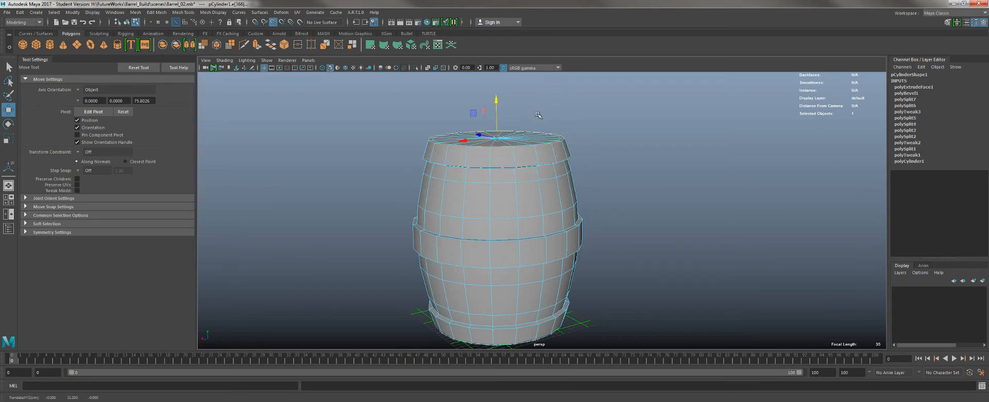
alt+right_drag(401, 118, 499, 97)
alt+middle_drag(498, 98, 561, 230)
alt+right_drag(560, 230, 653, 221)
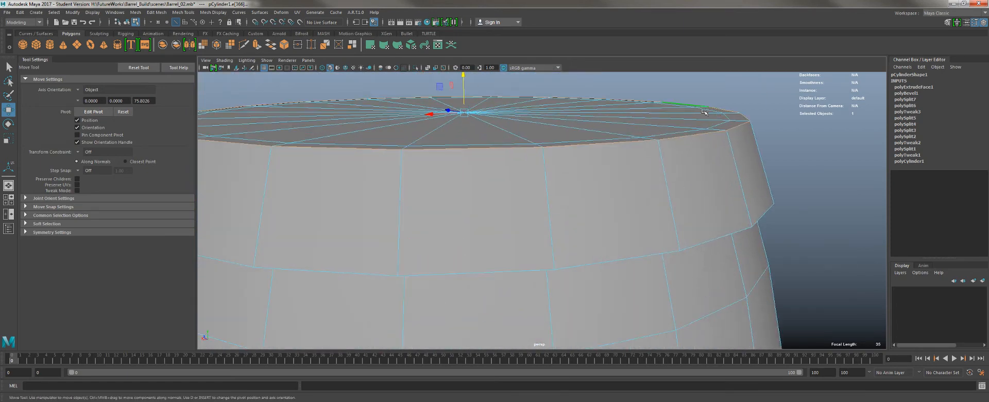
Step: Select the outer edge loop of the barrel's bottom rim and move it vertically with point snapping until it is level with the base
alt+right_drag(521, 157, 466, 206)
alt+middle_drag(515, 304, 540, 21)
alt+drag(515, 258, 495, 178)
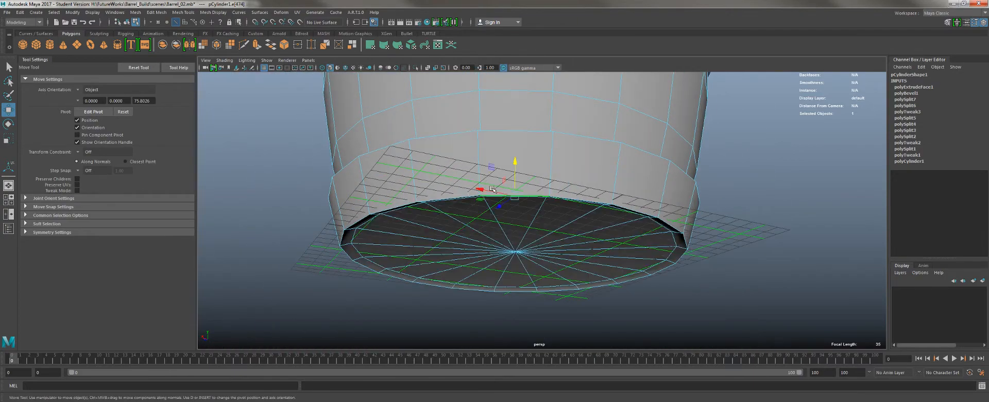
double_click(502, 195)
alt+right_drag(520, 217, 618, 328)
alt+drag(533, 294, 527, 311)
alt+middle_drag(527, 311, 539, 256)
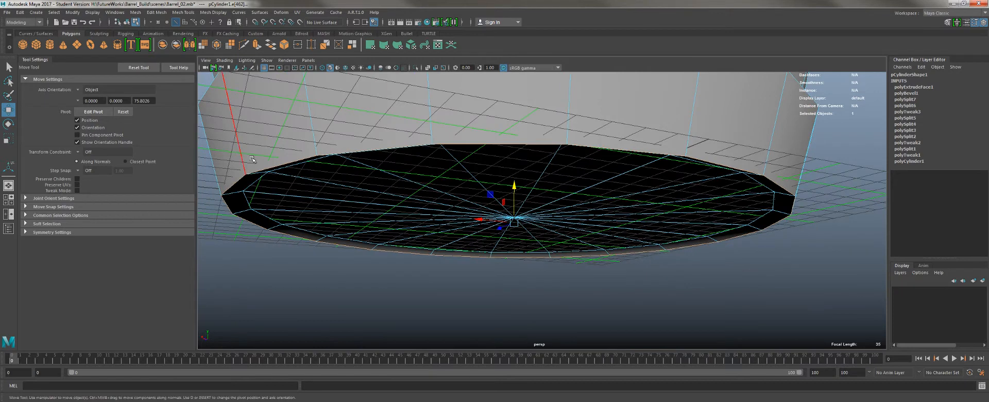
key(v)
drag(514, 193, 513, 196)
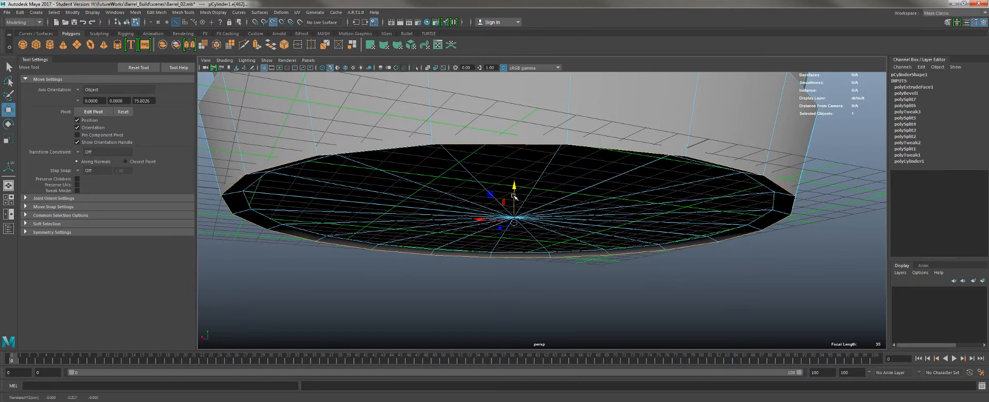
drag(519, 202, 636, 234)
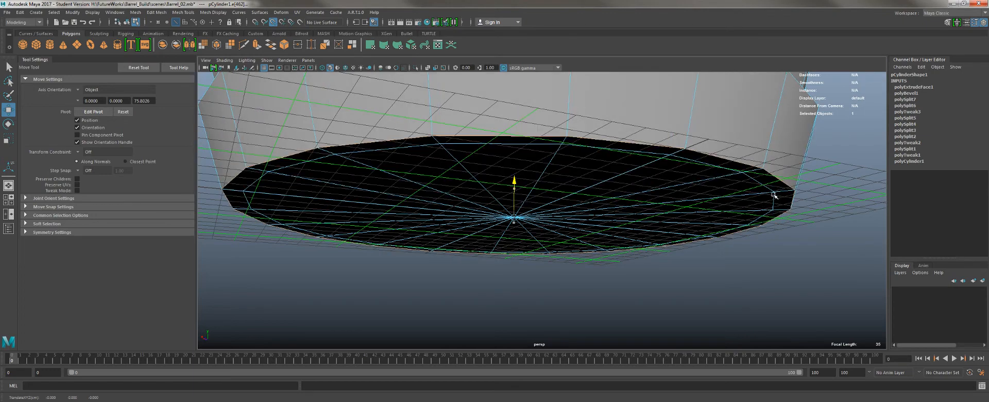
drag(773, 195, 773, 194)
Step: Activate the Select tool, return the barrel to object mode and clear the selection
alt+right_drag(737, 188, 507, 108)
alt+drag(507, 108, 498, 125)
alt+right_drag(498, 126, 458, 135)
alt+drag(457, 135, 456, 185)
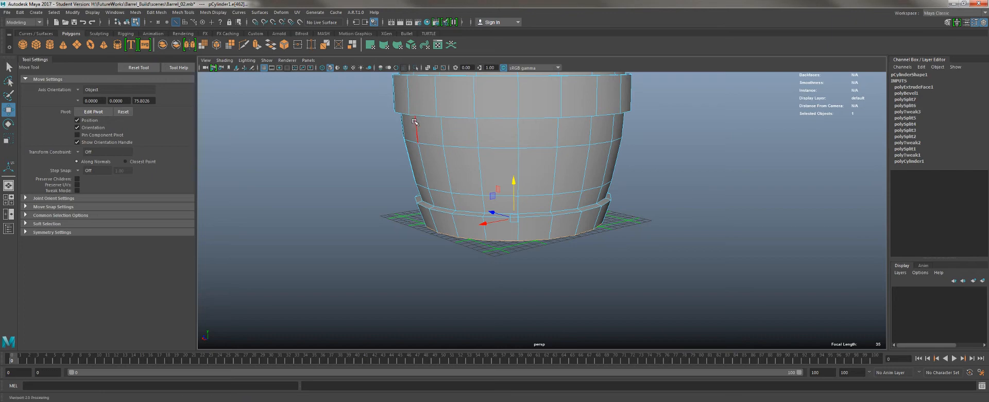
alt+middle_drag(475, 170, 510, 330)
alt+right_drag(509, 329, 510, 216)
alt+drag(510, 216, 578, 229)
key(q)
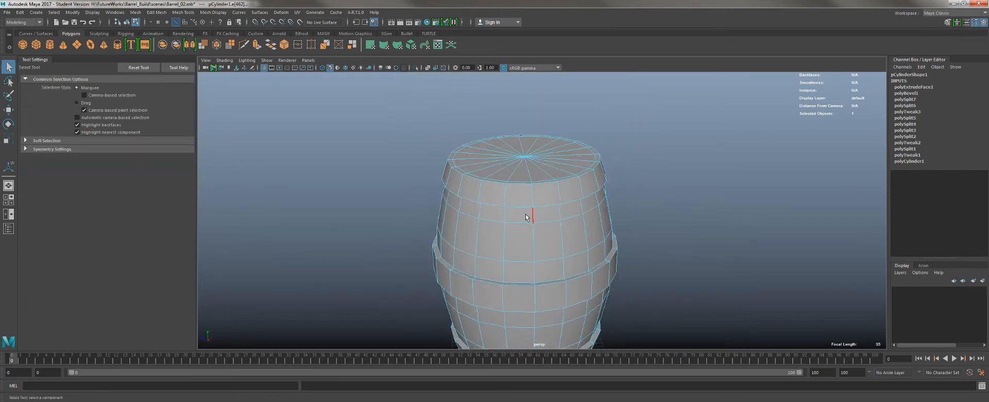
right_drag(525, 197, 566, 184)
scroll(627, 232, down, 5)
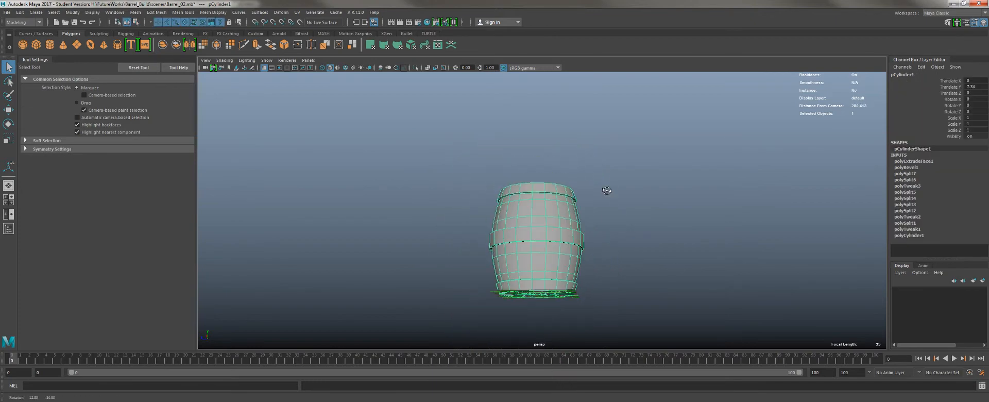
click(615, 217)
Step: Examine the barrel from several angles and compare its top with the lid of the finished textured barrel in the reference Maya scene
alt+drag(615, 217, 430, 146)
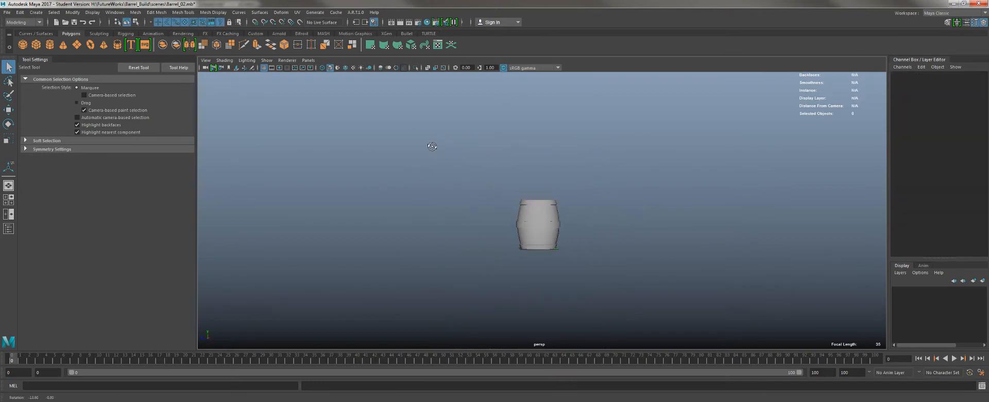
alt+right_drag(431, 146, 417, 128)
alt+right_drag(508, 165, 762, 323)
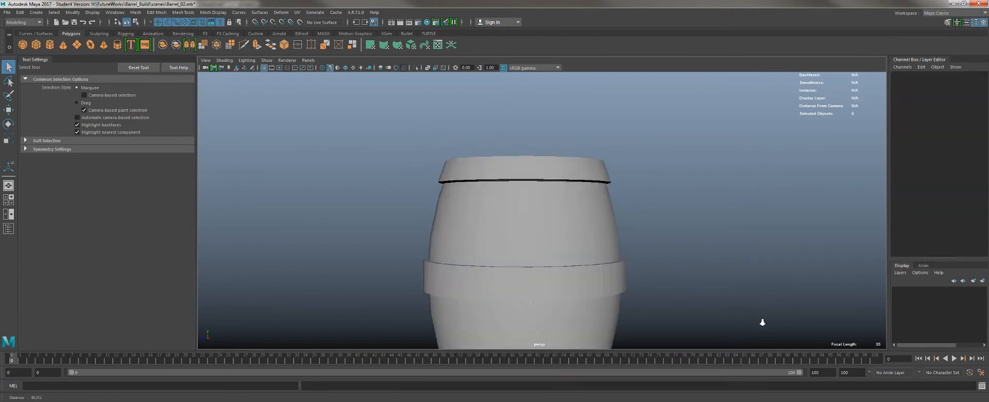
alt+drag(762, 322, 515, 187)
click(516, 187)
alt+drag(506, 163, 504, 200)
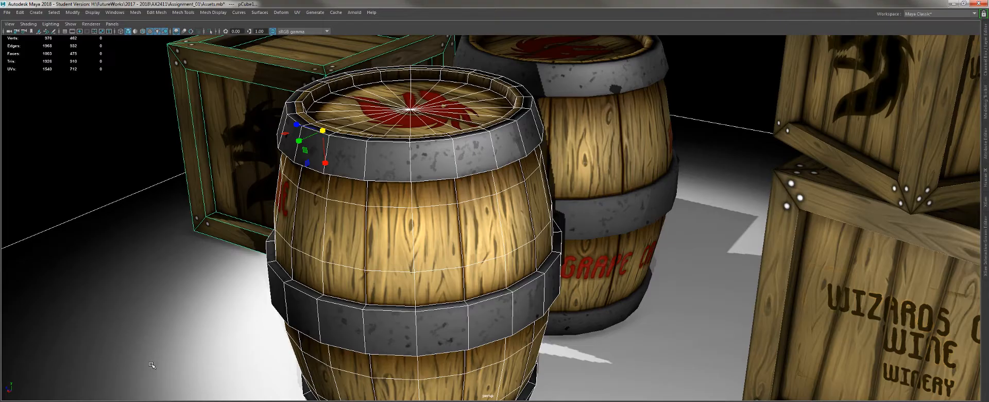
alt+drag(364, 112, 389, 150)
click(176, 218)
alt+drag(291, 237, 282, 274)
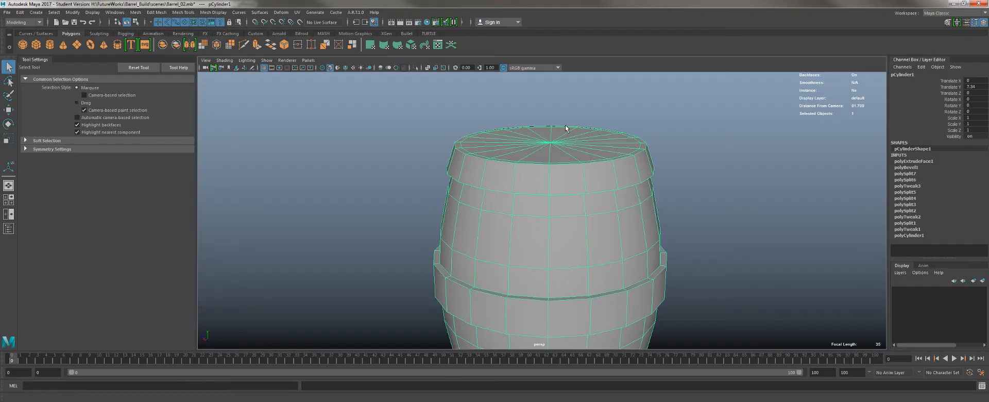
Step: Change to face selection and select all the triangular faces of the barrel's lid, leaving out the surrounding rim faces
alt+drag(564, 127, 579, 223)
scroll(578, 223, up, 3)
alt+middle_drag(578, 223, 514, 289)
scroll(514, 289, down, 2)
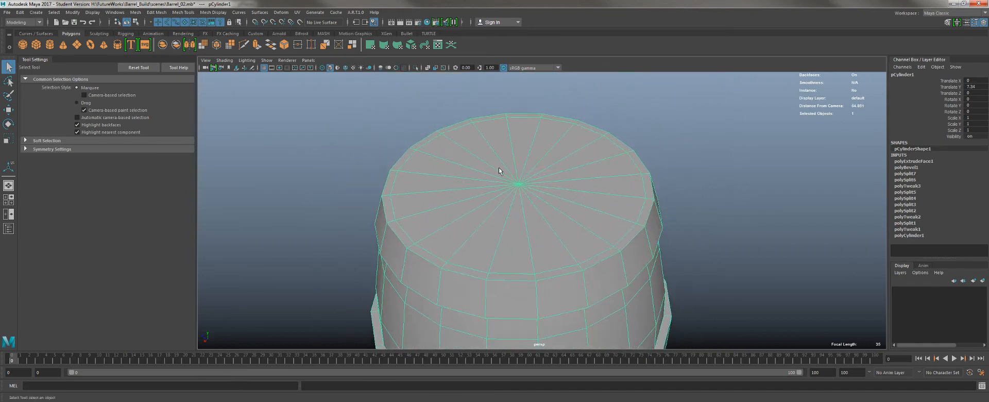
mouse_move(499, 168)
right_down()
mouse_move(528, 153)
mouse_move(503, 176)
right_up()
click(414, 179)
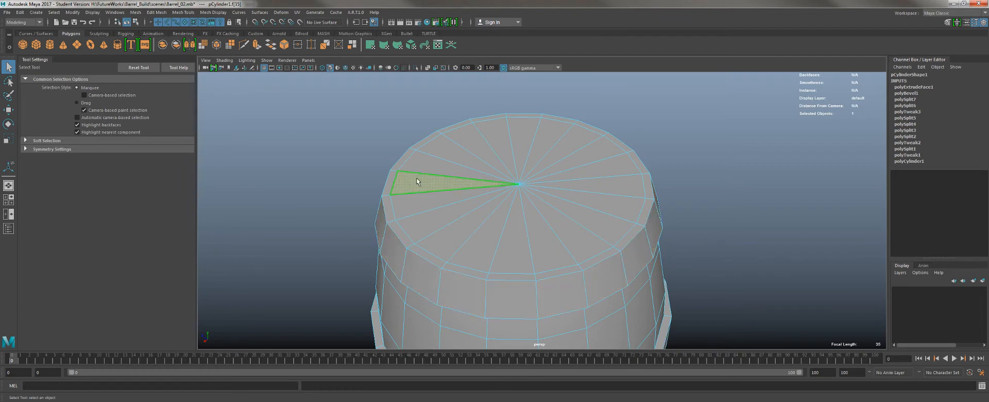
shift+click(441, 170)
shift+click(454, 152)
shift+click(476, 140)
shift+click(498, 134)
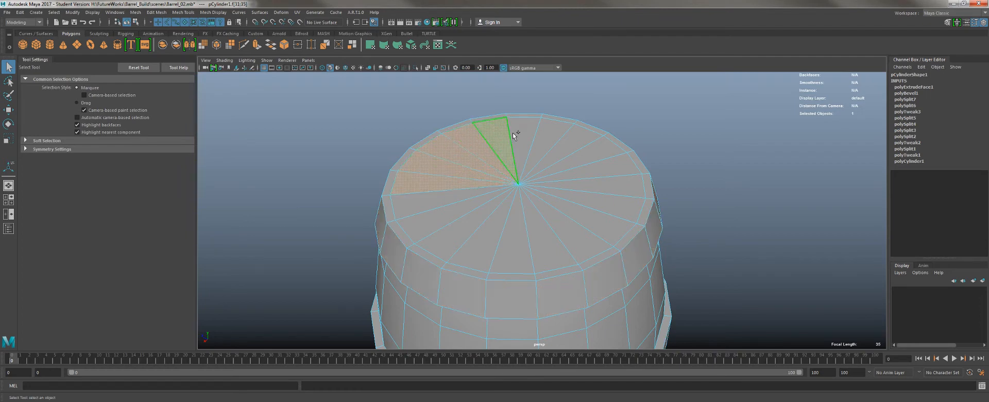
shift+click(526, 132)
shift+click(551, 137)
shift+click(574, 150)
shift+click(590, 163)
shift+click(597, 178)
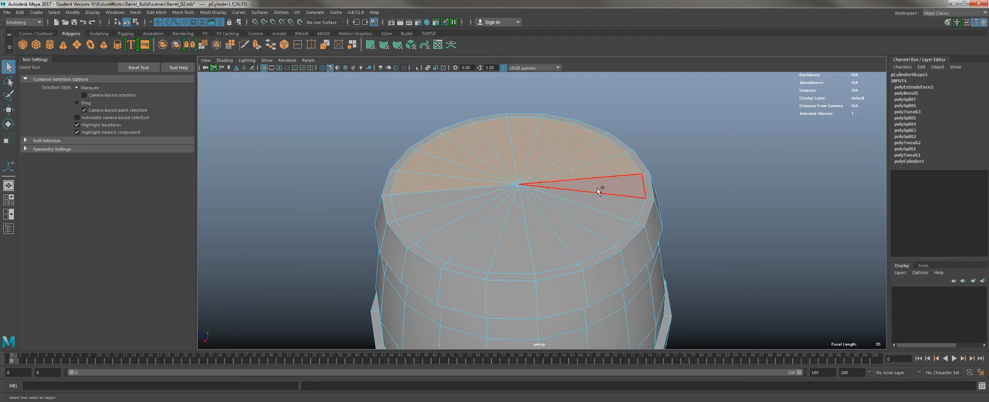
shift+click(600, 188)
shift+click(601, 202)
shift+click(590, 218)
shift+click(570, 232)
shift+click(544, 241)
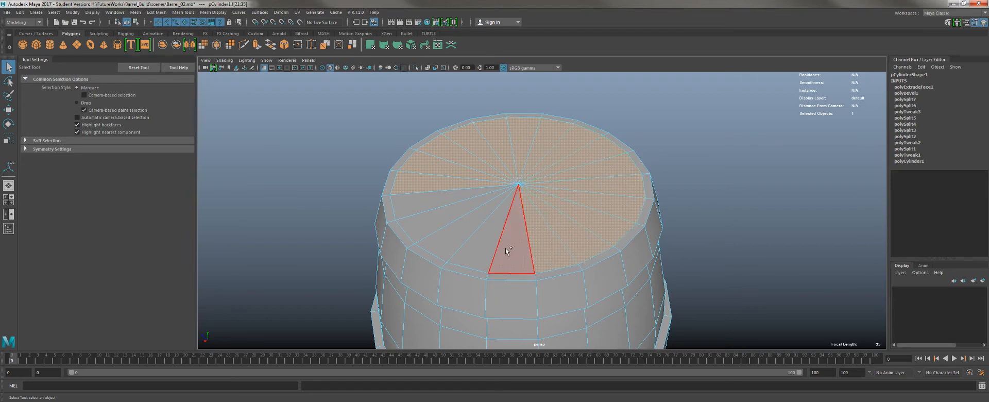
shift+click(508, 250)
shift+click(469, 244)
shift+click(442, 236)
shift+click(413, 221)
shift+click(404, 208)
scroll(439, 184, down, 3)
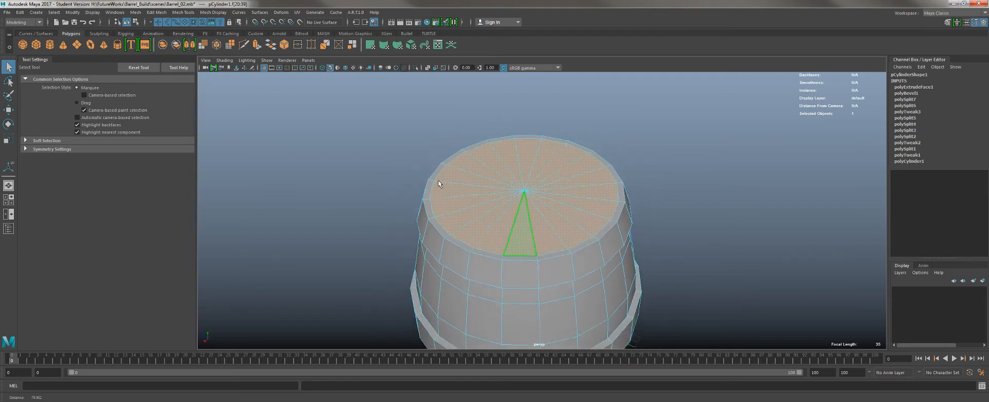
Step: Examine the selected lid faces and the surrounding rim from several angles
alt+drag(556, 273, 681, 252)
scroll(665, 253, up, 4)
alt+middle_drag(650, 254, 591, 276)
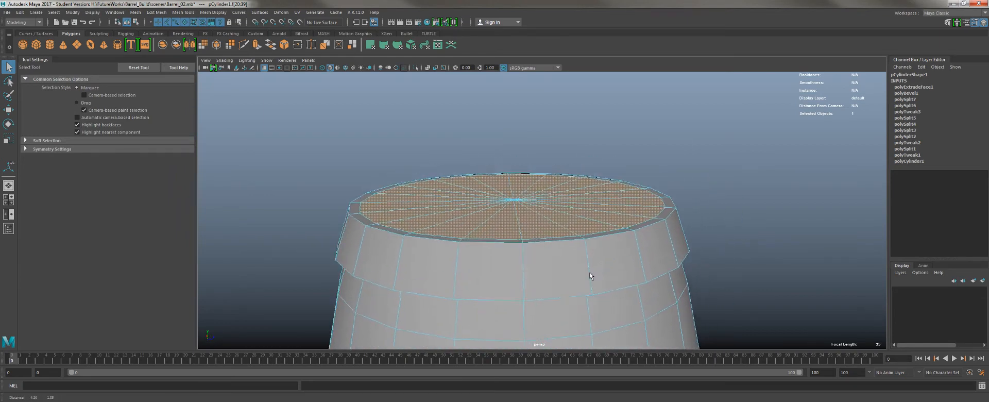
scroll(567, 274, up, 3)
alt+drag(501, 267, 487, 315)
mouse_move(385, 196)
mouse_down()
mouse_move(393, 175)
mouse_move(493, 132)
mouse_move(611, 170)
mouse_move(622, 247)
mouse_move(556, 304)
mouse_move(464, 309)
mouse_move(382, 281)
mouse_up()
scroll(526, 277, down, 2)
alt+drag(527, 276, 545, 186)
scroll(546, 206, down, 5)
alt+middle_drag(566, 253, 480, 167)
mouse_move(480, 167)
alt+mouse_down()
mouse_move(476, 140)
mouse_move(502, 150)
mouse_move(467, 158)
mouse_move(484, 169)
alt+mouse_up()
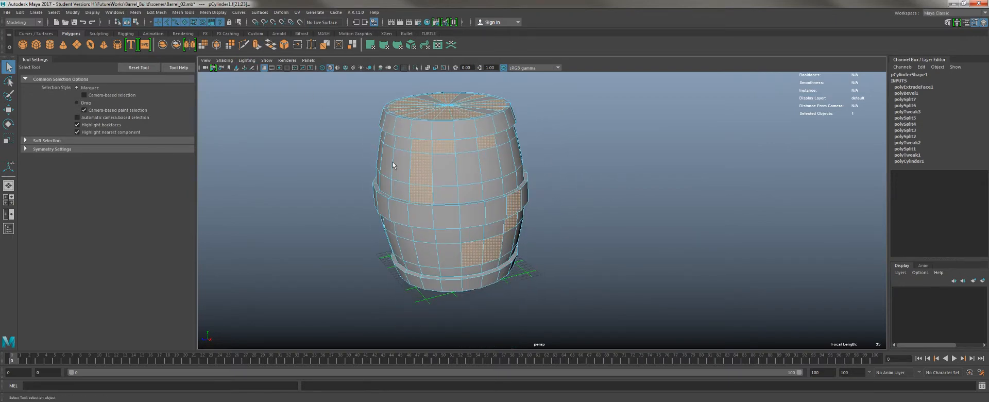
click(256, 45)
drag(360, 112, 369, 116)
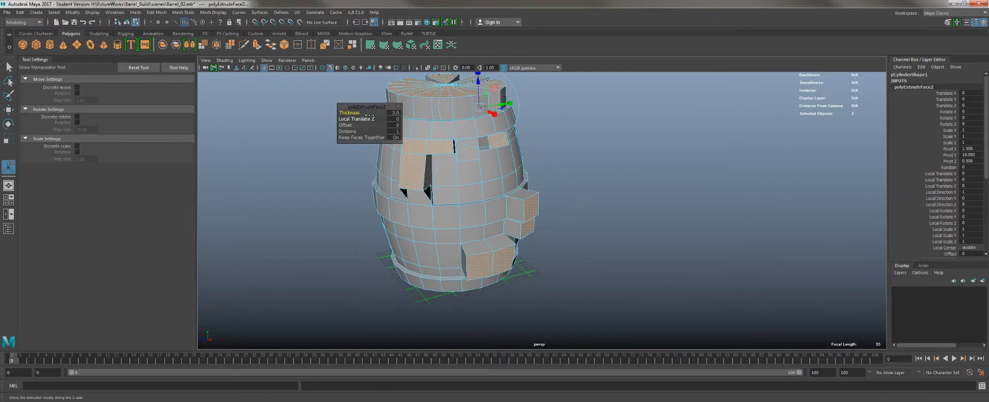
key(ctrl+z)
key(ctrl+z)
key(ctrl+z)
key(ctrl+z)
key(ctrl+z)
key(ctrl+z)
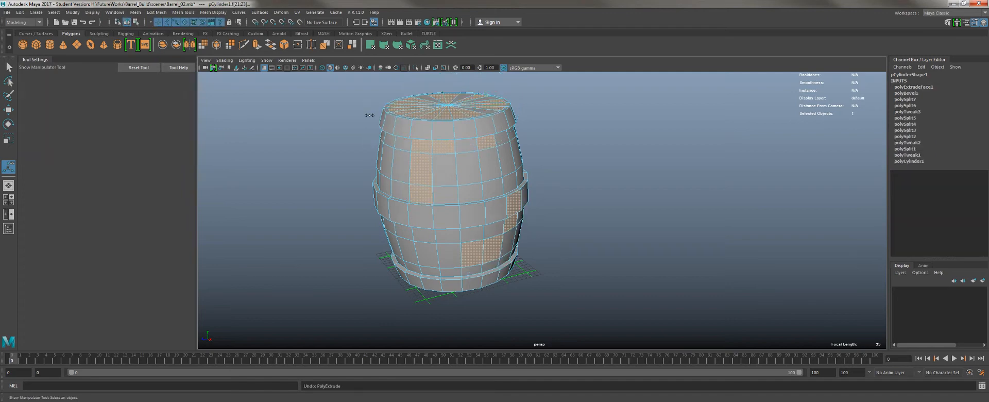
Step: Clear the current face selection on the barrel, working close to its top cap
alt+drag(390, 129, 428, 206)
alt+right_drag(428, 206, 554, 197)
click(536, 137)
mouse_move(528, 127)
mouse_down()
mouse_move(477, 105)
mouse_move(433, 115)
mouse_move(360, 145)
mouse_move(327, 178)
mouse_move(318, 205)
mouse_move(376, 274)
mouse_move(452, 302)
mouse_move(570, 247)
mouse_move(608, 193)
mouse_move(605, 167)
mouse_up()
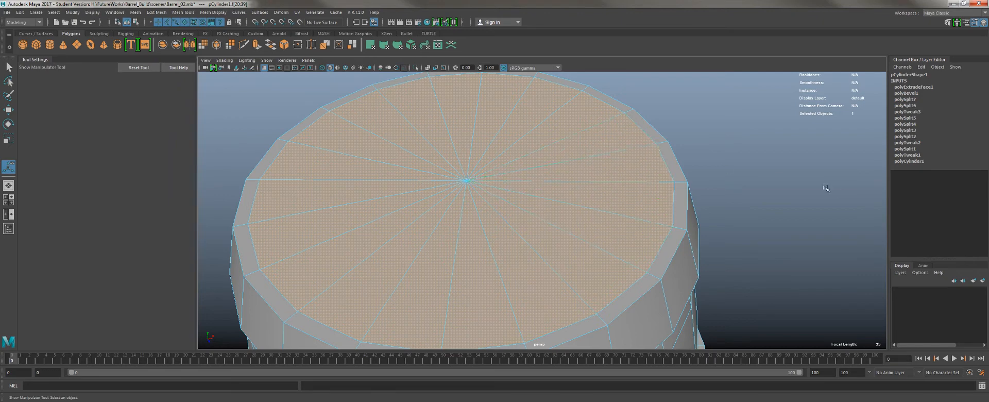
click(838, 192)
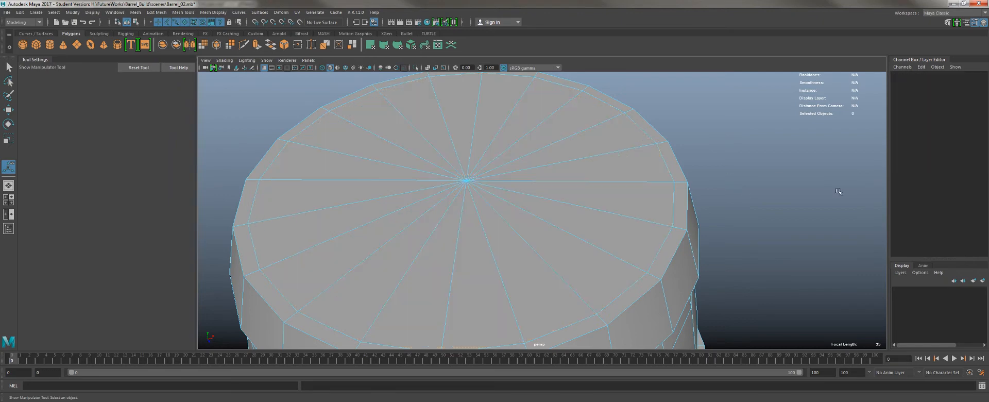
click(404, 123)
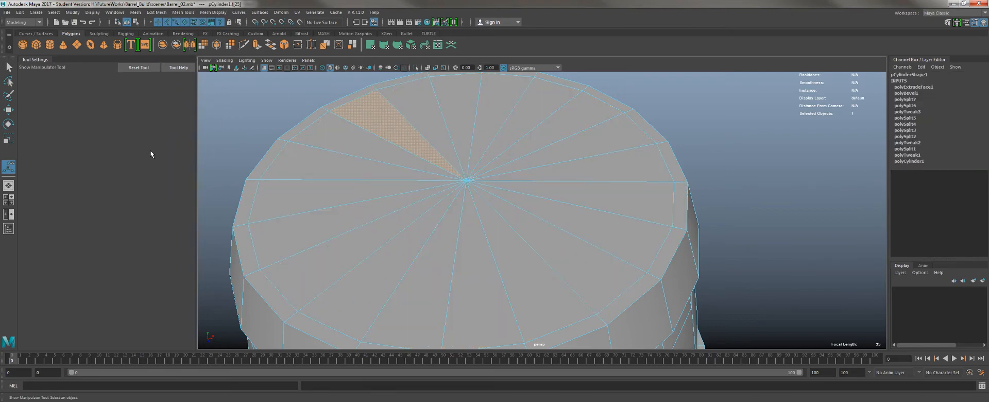
click(8, 97)
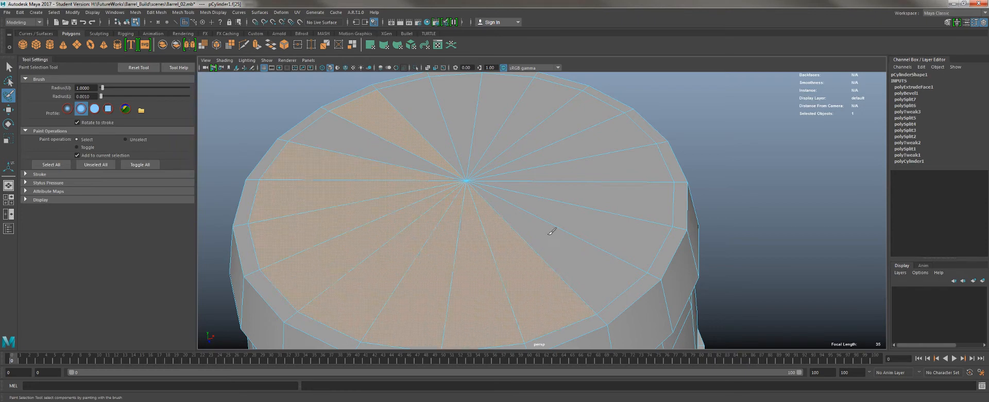
key(w)
right_drag(432, 131, 460, 106)
right_drag(533, 180, 534, 205)
click(750, 142)
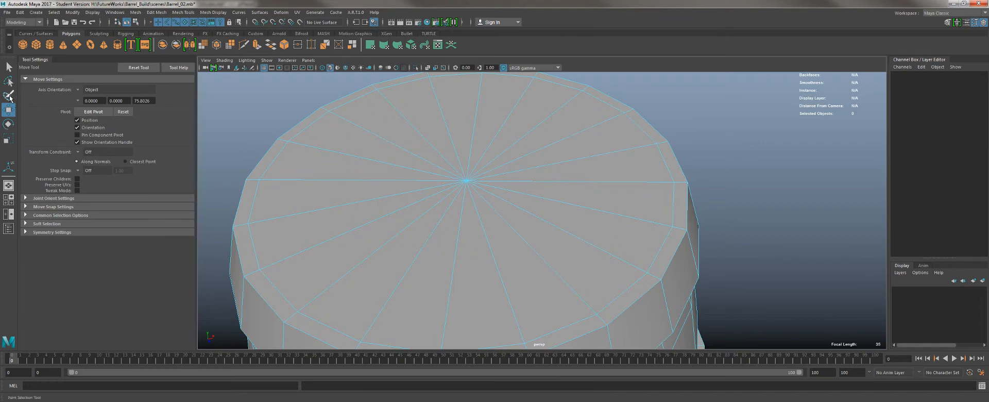
Step: Select all the wedge faces of the barrel's top cap with the Paint Selection Tool
click(8, 96)
mouse_move(432, 151)
mouse_down()
mouse_move(404, 117)
mouse_move(369, 140)
mouse_up()
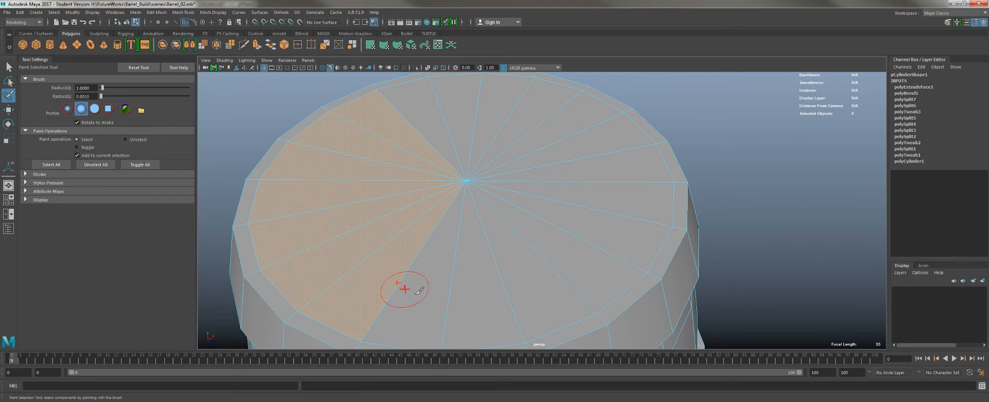
mouse_move(525, 267)
mouse_down()
mouse_move(569, 216)
mouse_move(579, 223)
mouse_move(459, 116)
mouse_up()
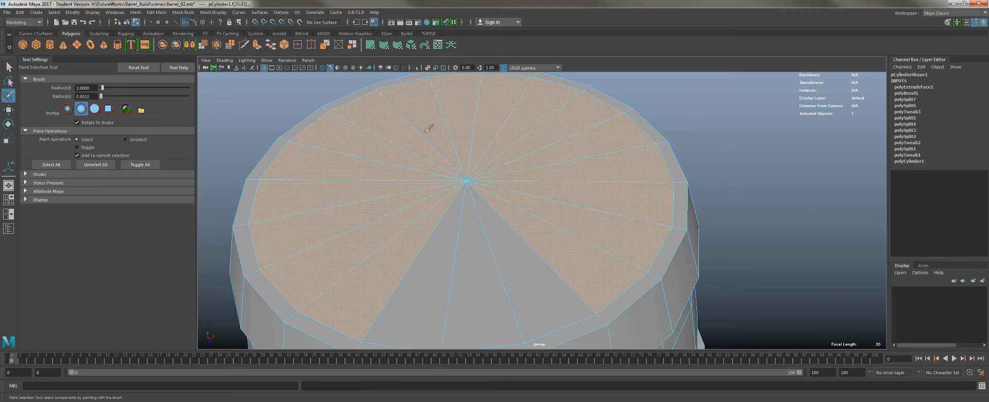
scroll(481, 205, down, 5)
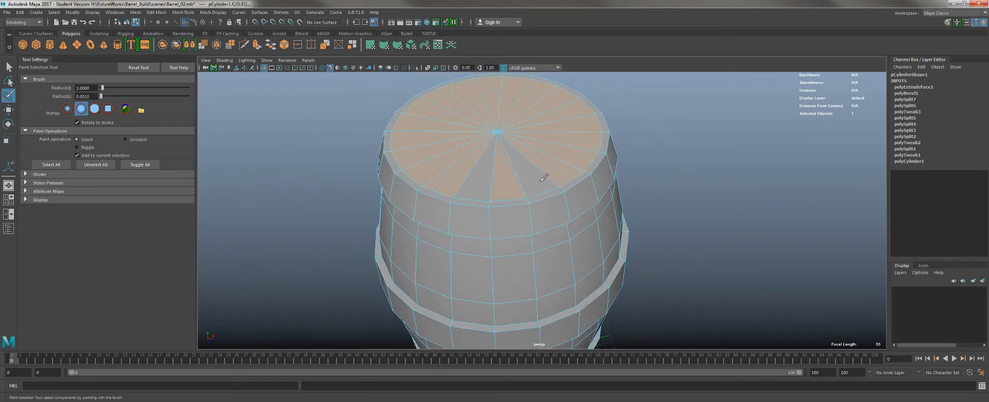
mouse_move(541, 178)
alt+mouse_down()
mouse_move(477, 173)
mouse_move(498, 191)
alt+mouse_up()
mouse_move(502, 221)
alt+mouse_down()
mouse_move(658, 164)
mouse_move(639, 194)
mouse_move(546, 208)
mouse_move(554, 199)
alt+mouse_up()
alt+middle_drag(554, 198, 498, 254)
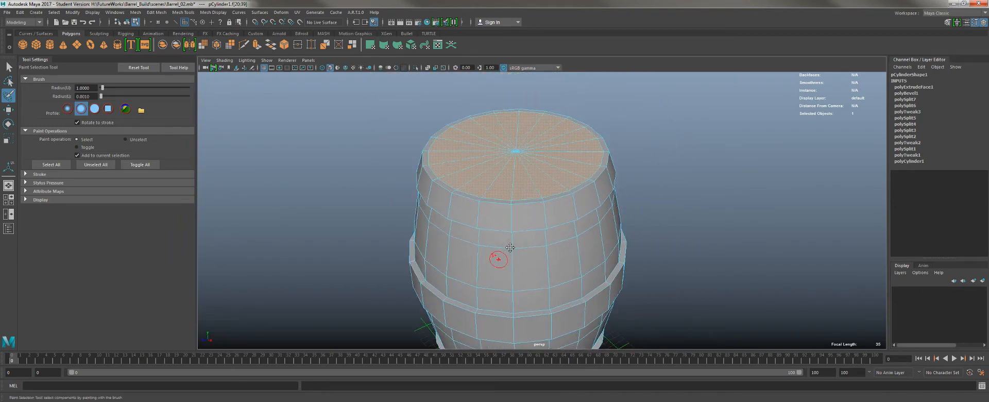
Step: Switch to the Move tool and collapse the tool settings to enlarge the view of the barrel's underside
key(w)
alt+drag(523, 272, 555, 190)
alt+right_drag(555, 189, 602, 188)
click(264, 67)
key(f)
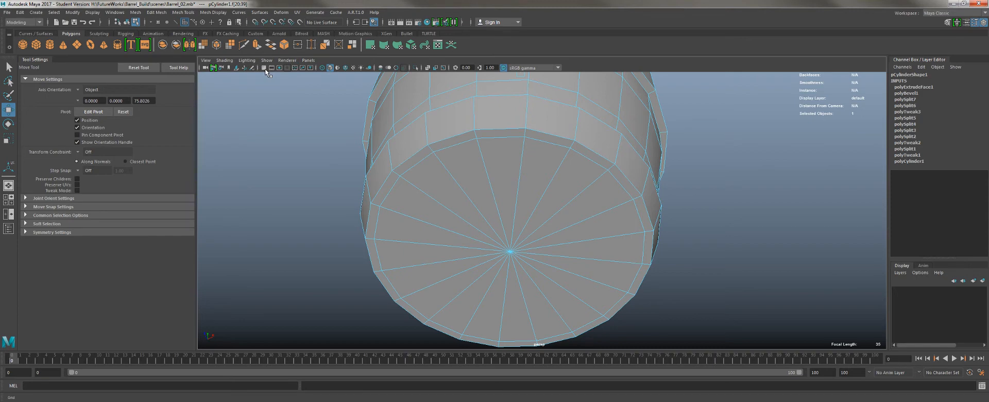
click(265, 70)
click(265, 69)
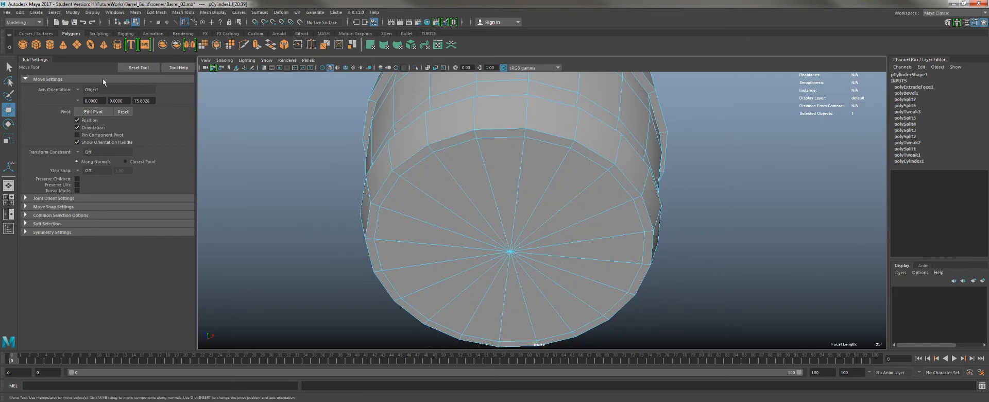
click(34, 60)
Step: Add every wedge face of the barrel's bottom cap to the selected top cap faces
alt+drag(465, 137, 466, 195)
alt+drag(451, 169, 442, 104)
shift+click(402, 127)
shift+click(352, 128)
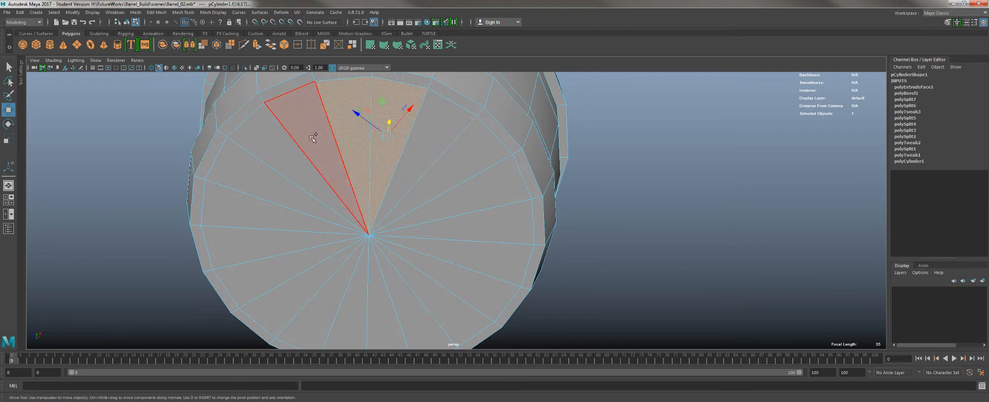
shift+click(312, 137)
shift+click(289, 156)
shift+click(256, 249)
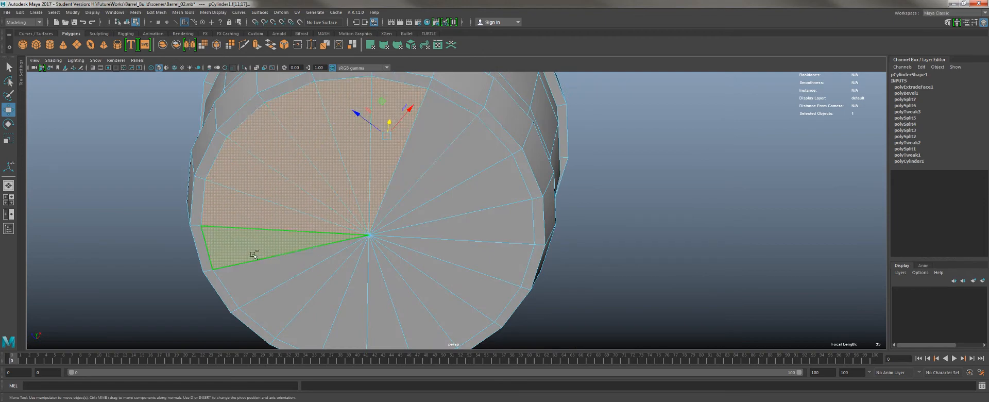
shift+click(272, 280)
shift+click(287, 296)
shift+click(319, 311)
shift+click(348, 322)
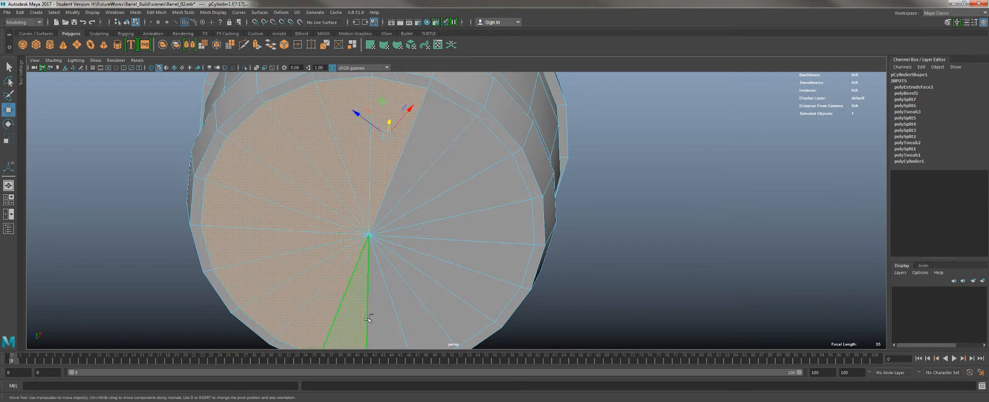
shift+click(383, 319)
shift+click(420, 321)
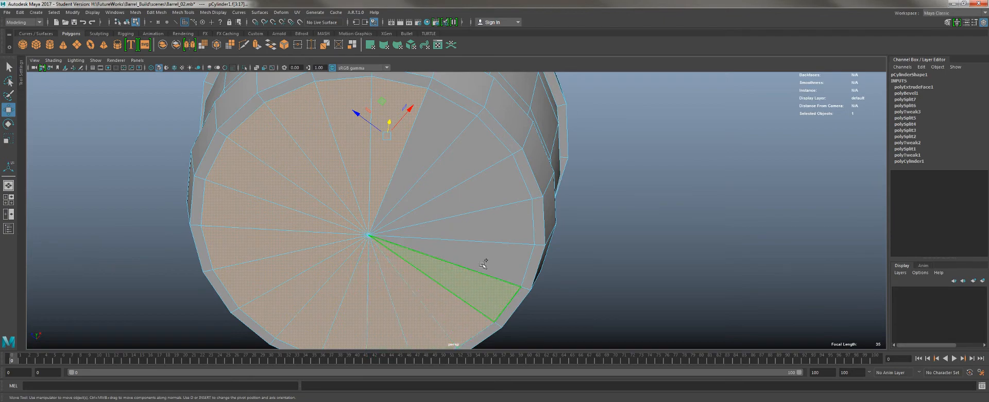
shift+click(486, 260)
shift+click(496, 219)
shift+click(488, 188)
shift+click(463, 157)
shift+click(426, 137)
scroll(415, 155, down, 5)
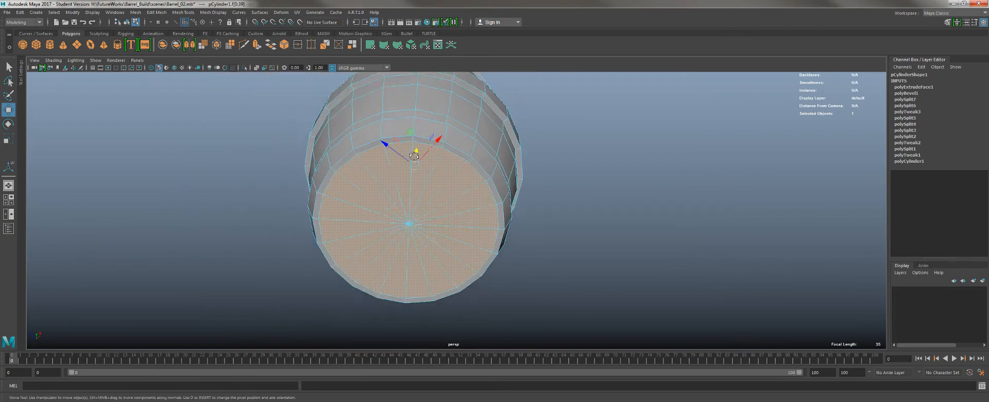
alt+drag(414, 155, 477, 157)
alt+right_drag(477, 157, 372, 127)
alt+middle_drag(373, 128, 463, 161)
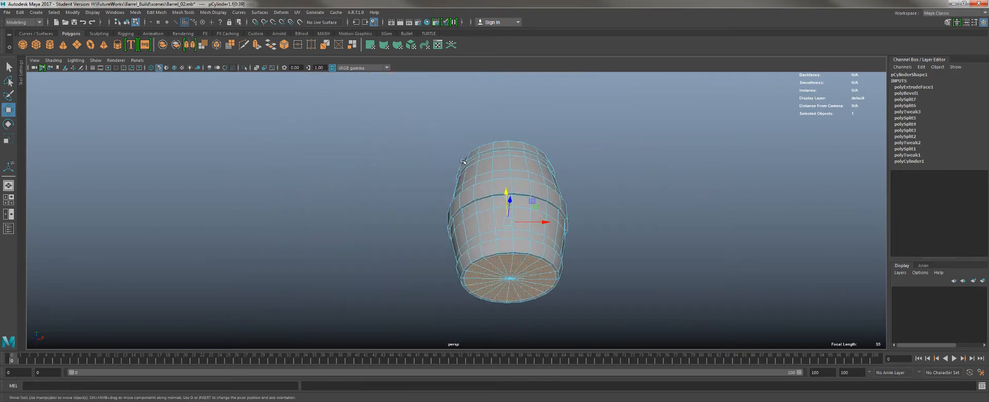
alt+drag(463, 161, 454, 256)
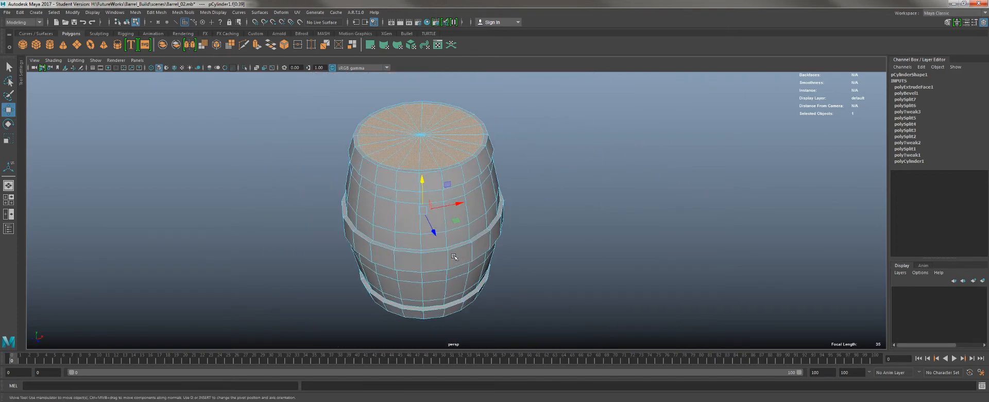
Step: Extrude the top and bottom cap faces with an offset of 0.9 to inset a rim
click(256, 46)
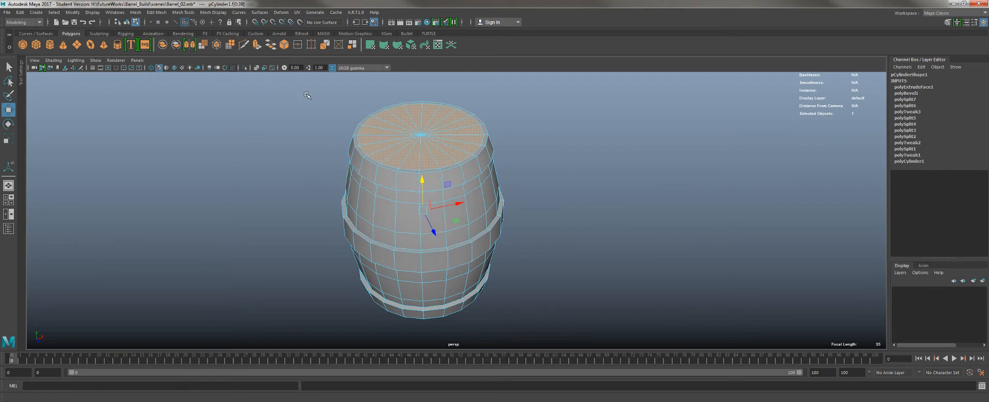
alt+drag(217, 164, 296, 204)
drag(214, 125, 215, 125)
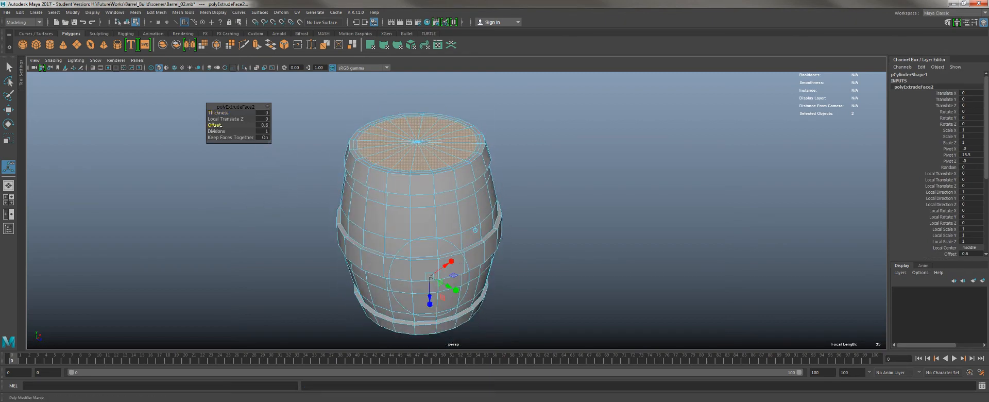
Step: Examine the inset rims on both ends of the barrel and its overall shape
alt+drag(328, 175, 348, 120)
scroll(421, 204, up, 3)
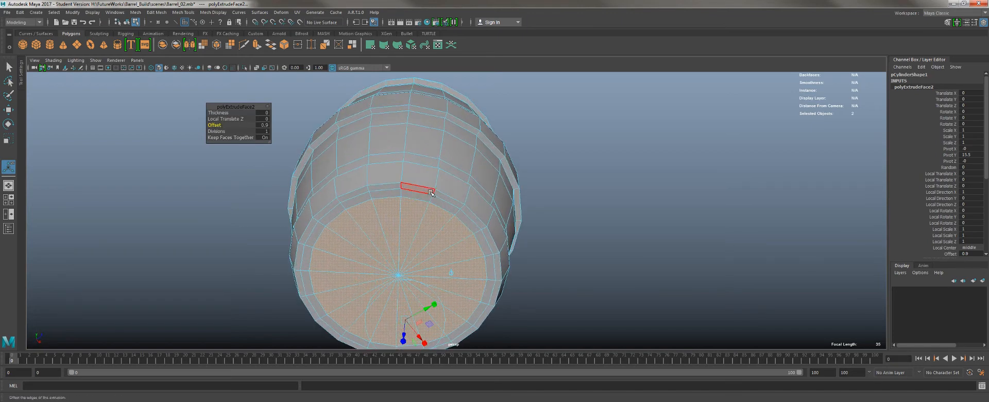
alt+drag(431, 195, 419, 270)
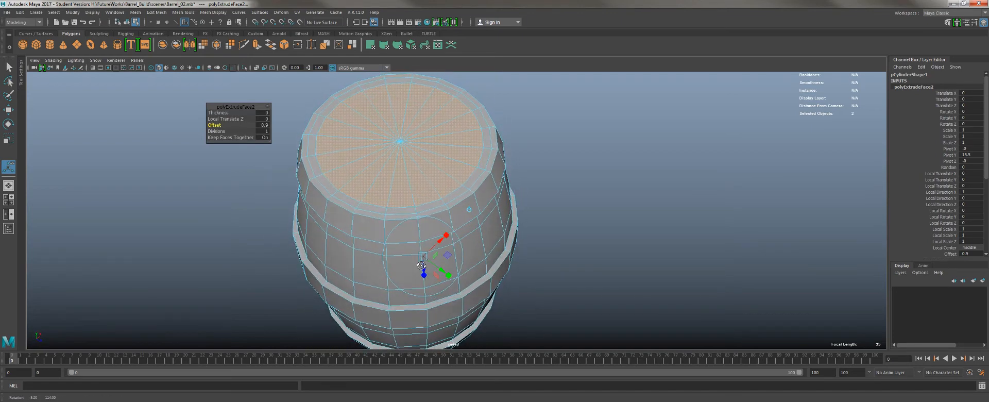
alt+drag(343, 244, 320, 191)
alt+right_drag(320, 190, 388, 239)
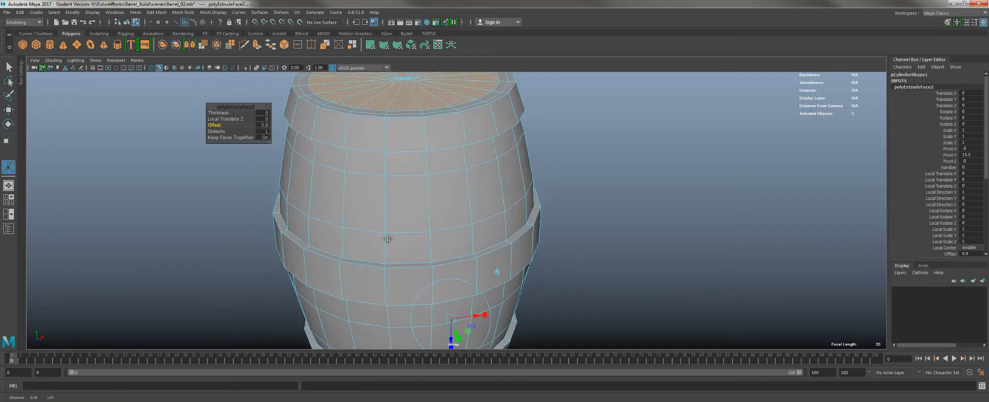
alt+middle_drag(389, 238, 406, 269)
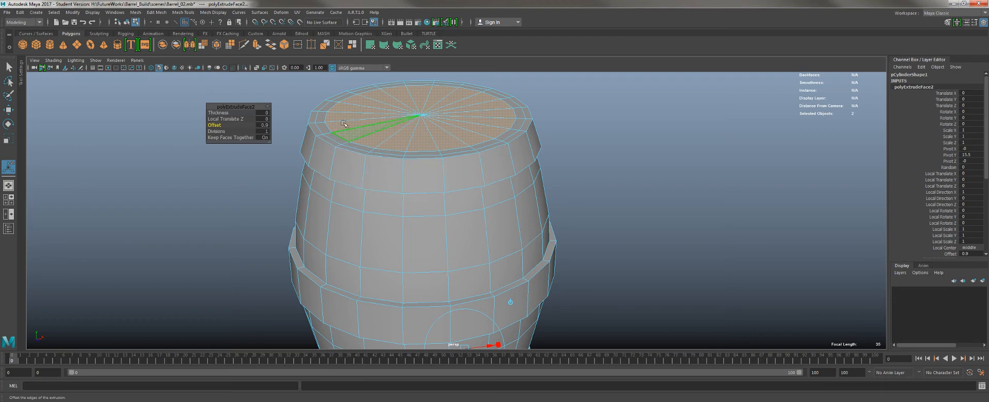
alt+right_drag(375, 139, 343, 168)
alt+middle_drag(343, 168, 339, 120)
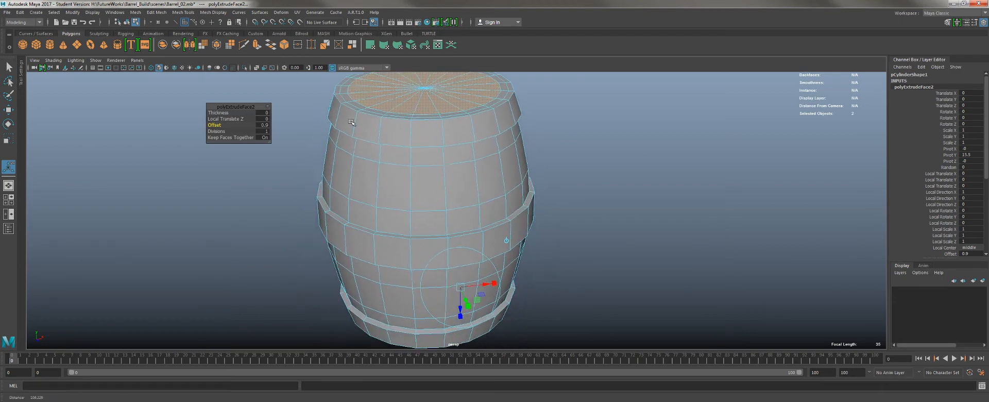
alt+right_drag(339, 120, 351, 125)
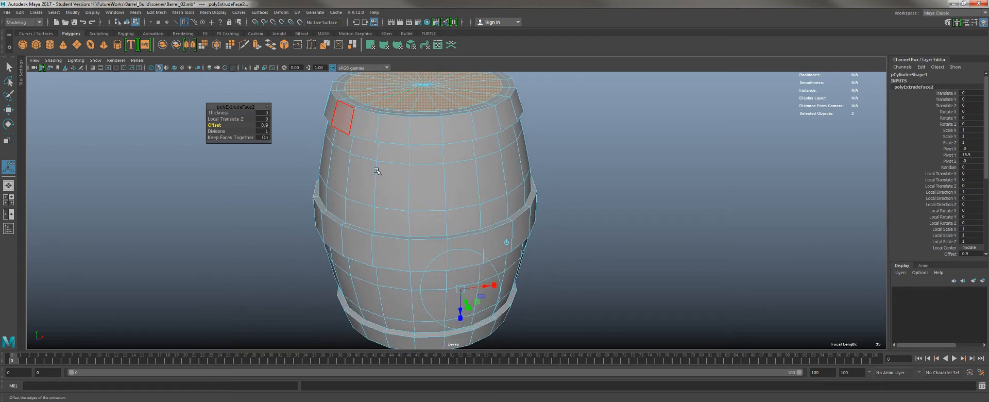
mouse_move(376, 169)
alt+right_down()
mouse_move(373, 147)
mouse_move(382, 165)
alt+right_up()
alt+middle_drag(382, 165, 382, 205)
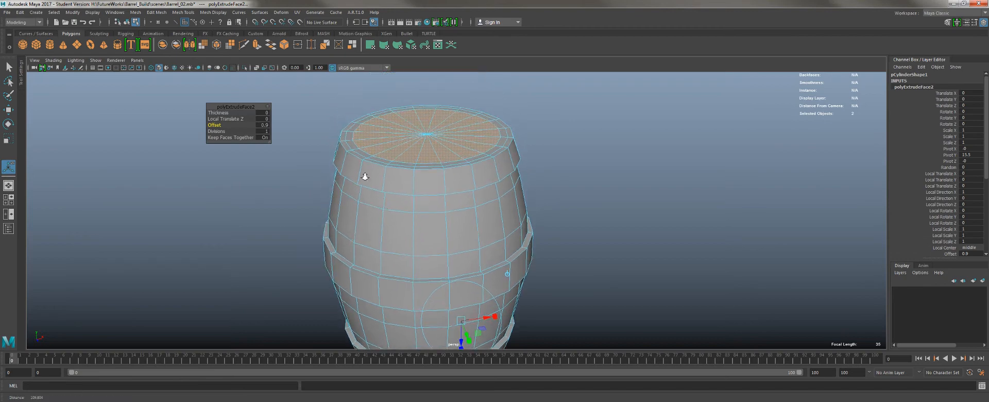
alt+right_drag(365, 177, 353, 168)
Step: Extrude the inset cap faces again, inward with a thickness of -0.8 and an offset of 0.9
click(256, 47)
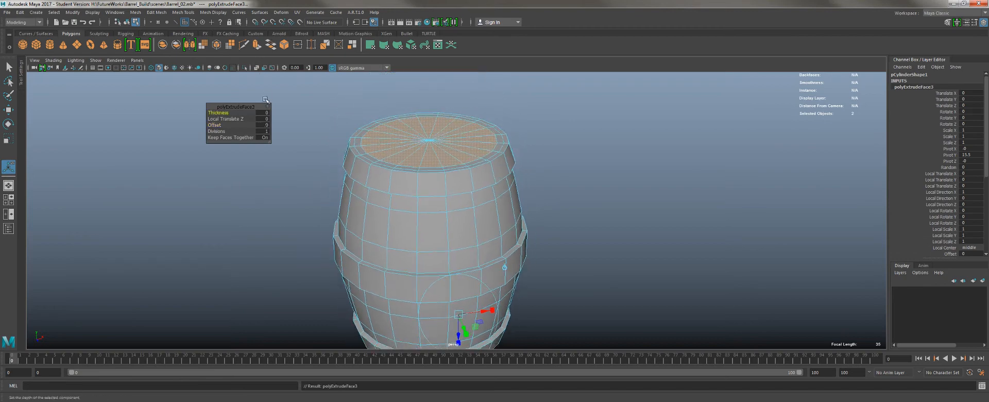
drag(222, 112, 218, 112)
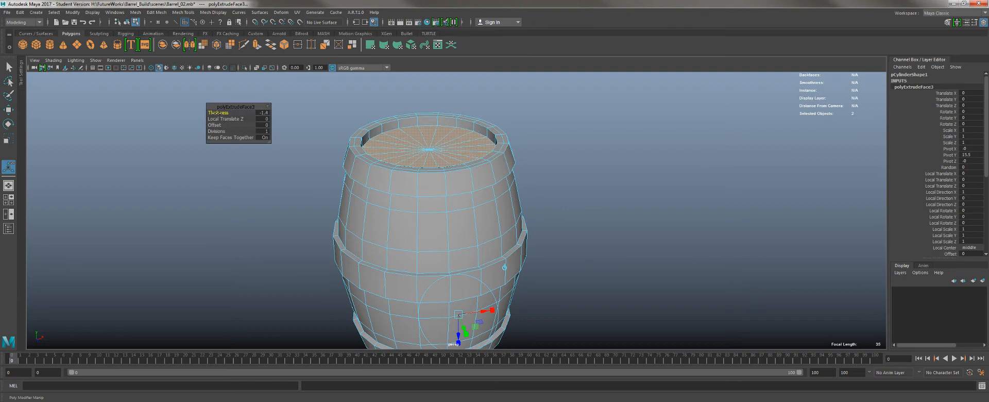
alt+drag(422, 221, 407, 242)
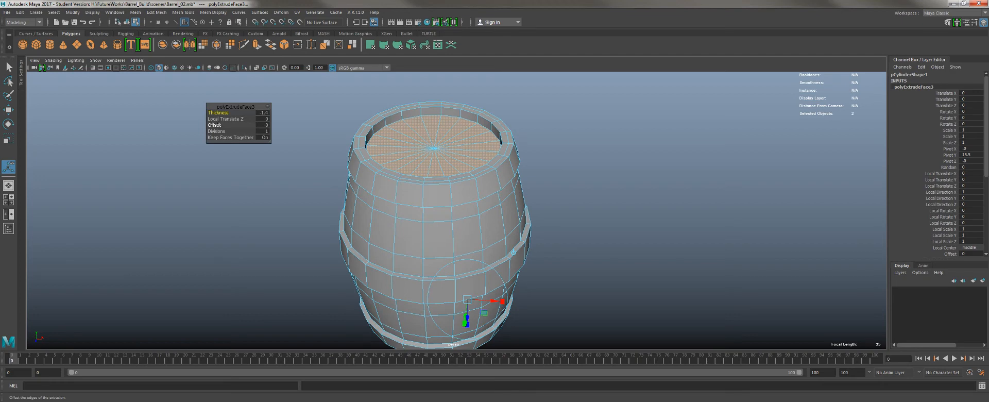
mouse_move(215, 125)
mouse_down()
mouse_move(224, 112)
mouse_move(220, 121)
mouse_up()
alt+drag(384, 149, 399, 210)
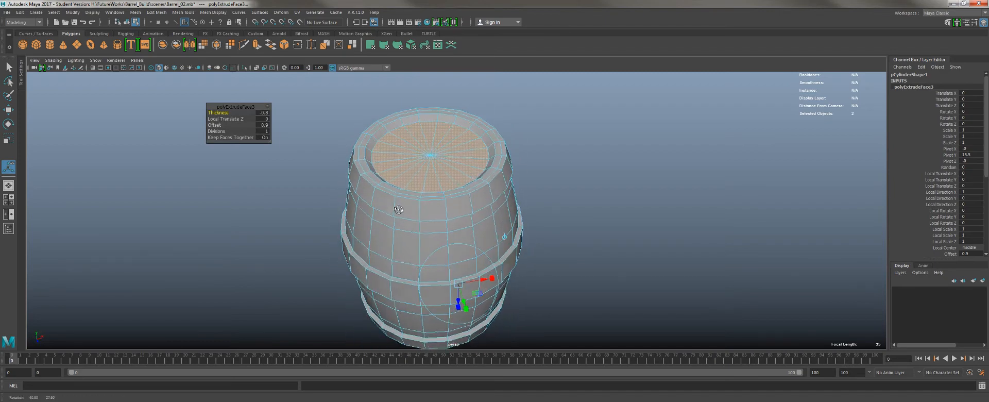
Step: Return to object mode and deselect the barrel to check its recessed top
right_drag(411, 146, 447, 127)
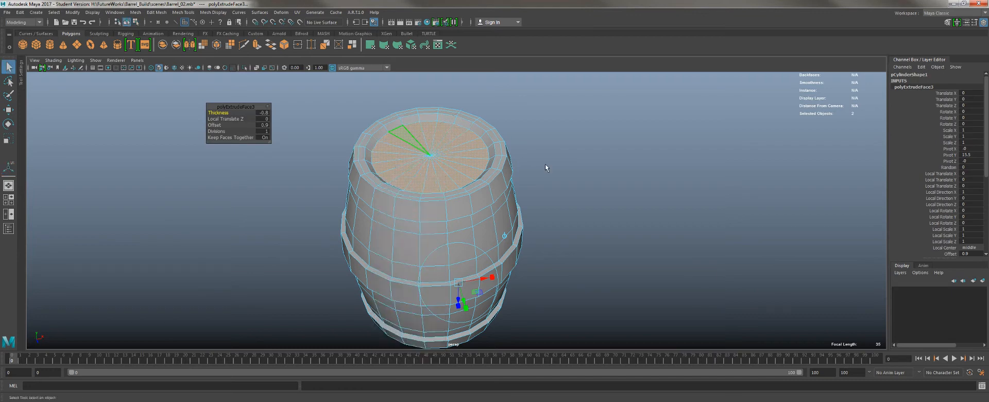
click(546, 165)
alt+drag(586, 262, 657, 252)
alt+right_drag(658, 251, 492, 147)
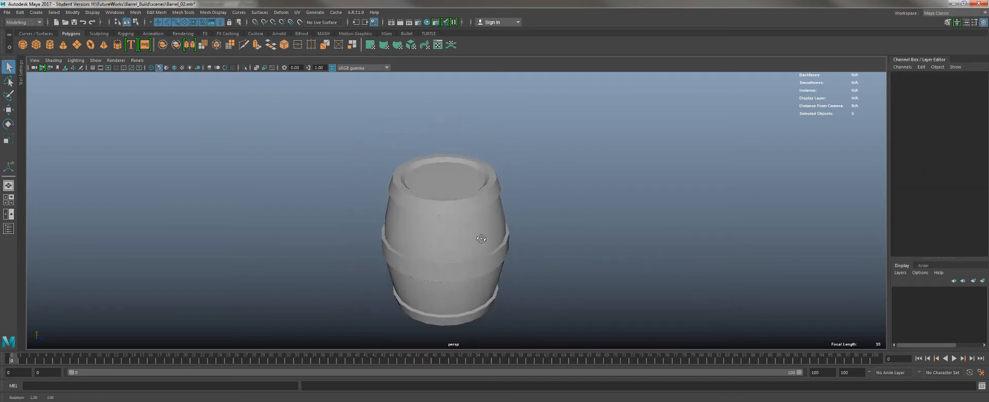
Step: Save the scene as a new version named Barrel_03.mb
alt+drag(480, 240, 347, 186)
alt+drag(407, 204, 427, 169)
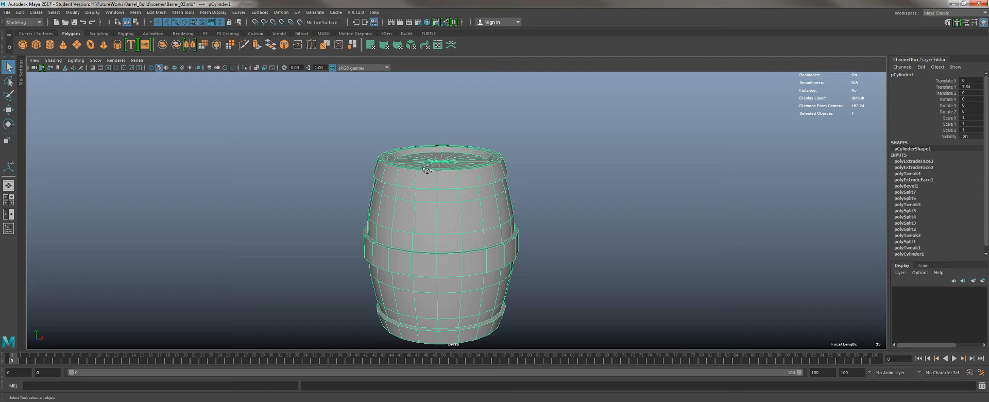
click(6, 12)
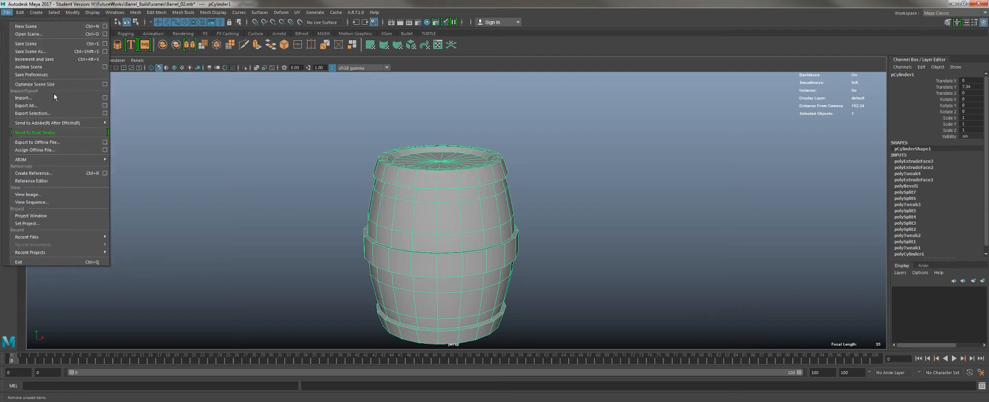
click(31, 51)
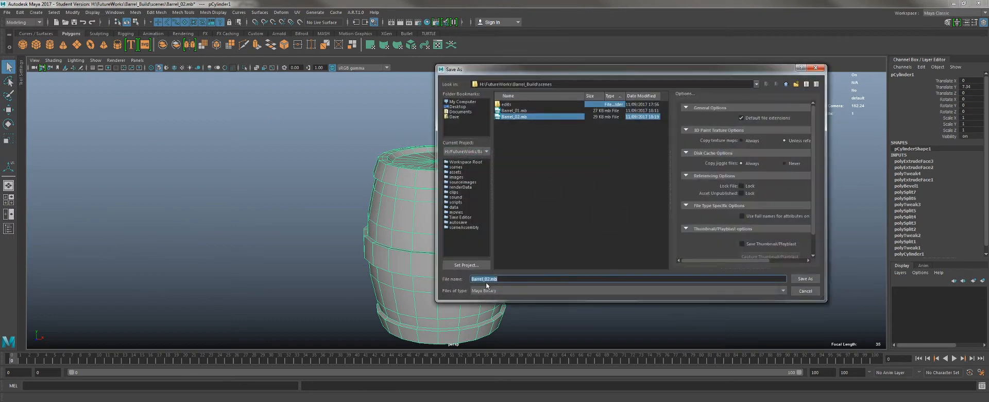
click(489, 279)
key(Right)
key(Delete)
key(Return)
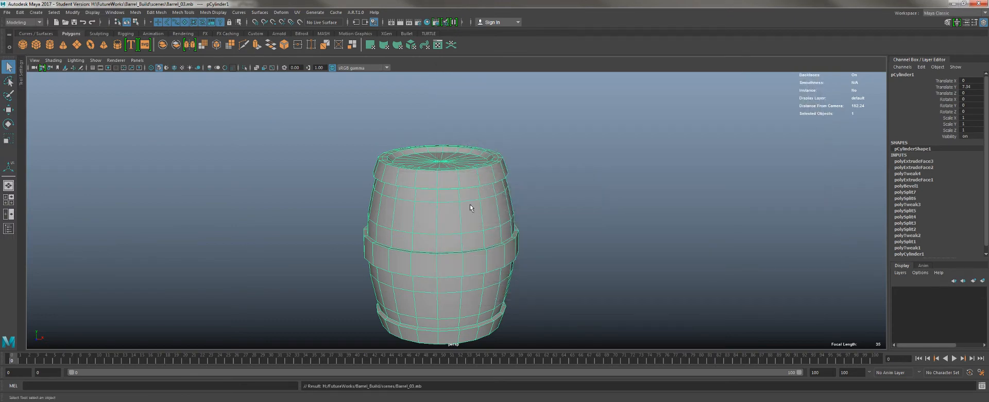
Step: Examine the barrel's recessed lid, bands and overall shape from several angles, both with and without its wireframe
alt+drag(463, 221, 438, 214)
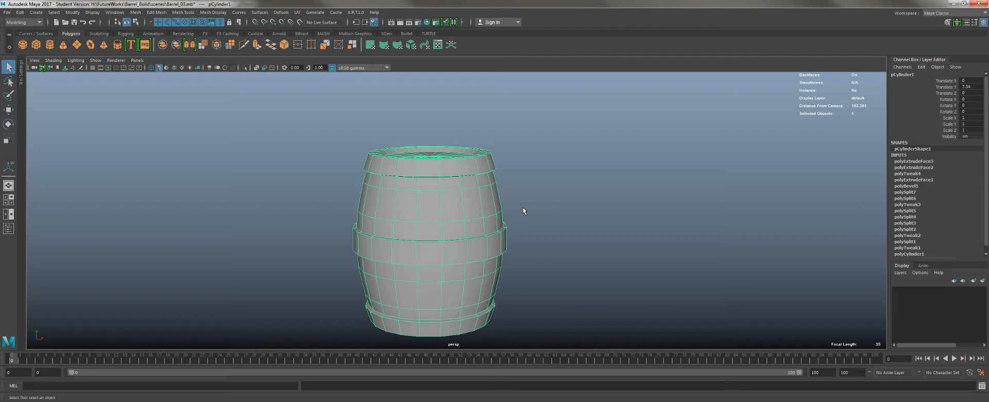
alt+drag(523, 211, 433, 159)
alt+right_drag(433, 158, 471, 262)
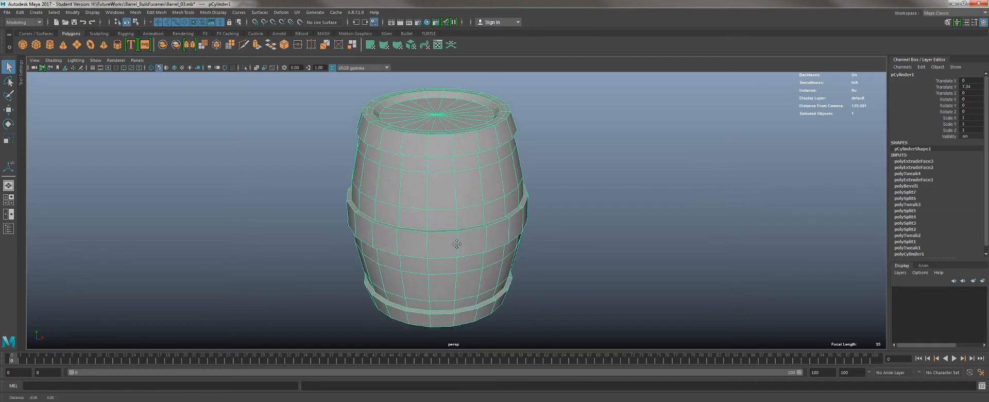
alt+middle_drag(453, 240, 454, 247)
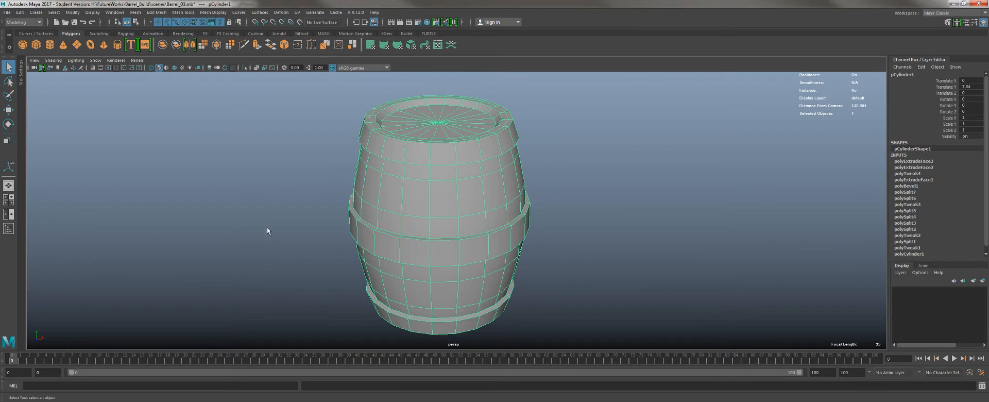
alt+drag(267, 227, 723, 214)
scroll(721, 214, down, 5)
click(334, 184)
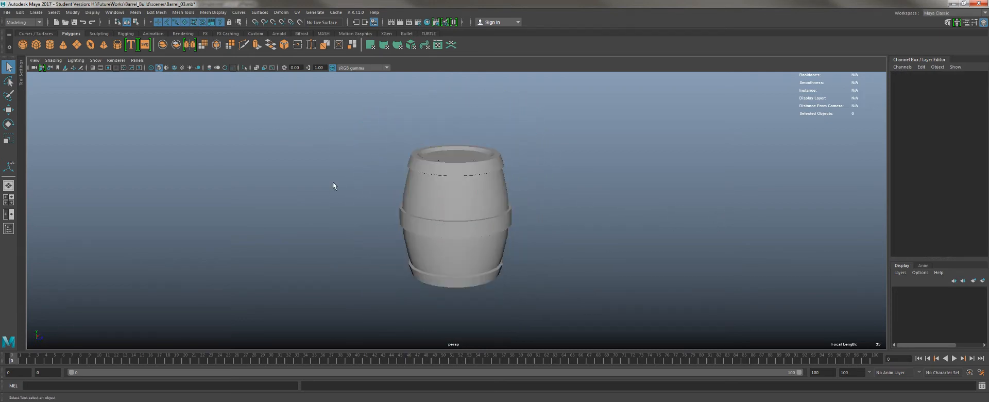
alt+drag(325, 193, 347, 195)
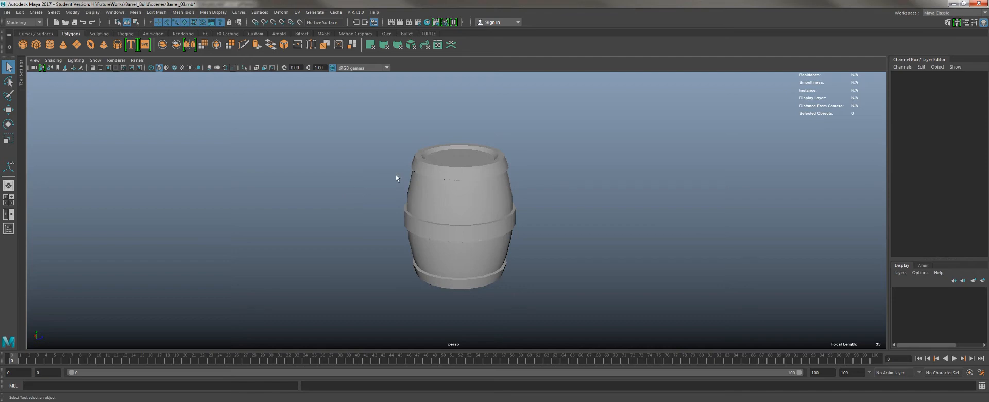
Step: Select the barrel and delete its construction history
click(435, 180)
alt+right_drag(413, 212, 478, 280)
alt+drag(478, 279, 373, 278)
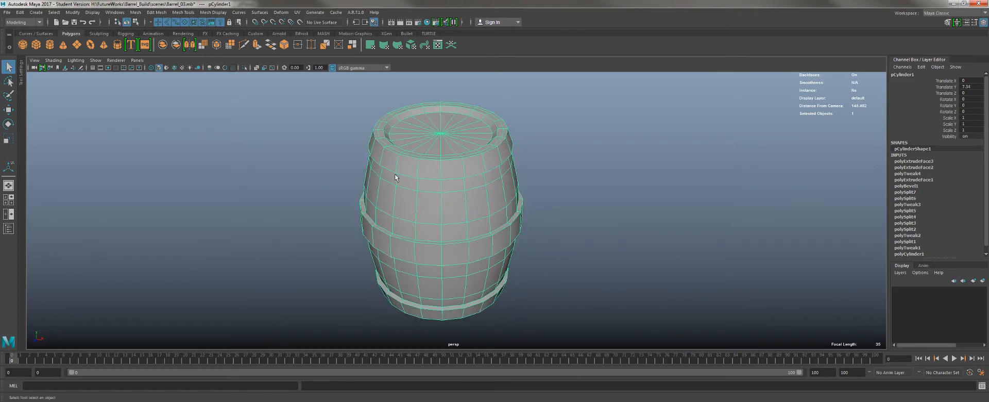
alt+drag(395, 177, 342, 168)
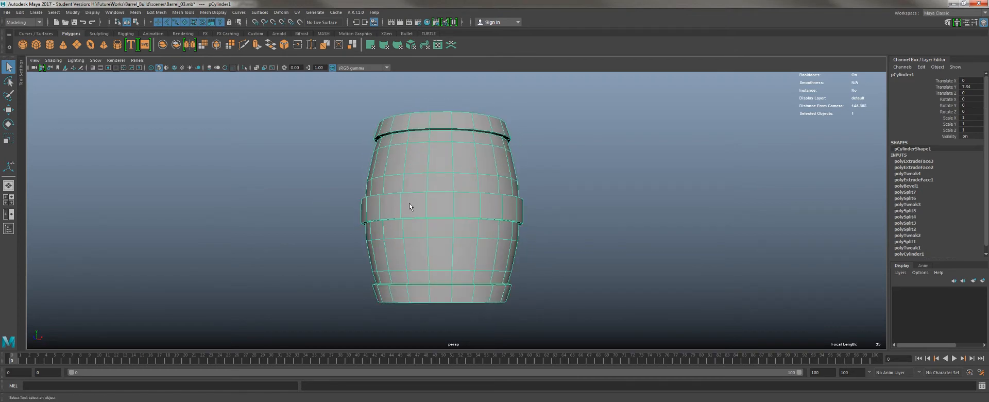
alt+drag(411, 207, 597, 205)
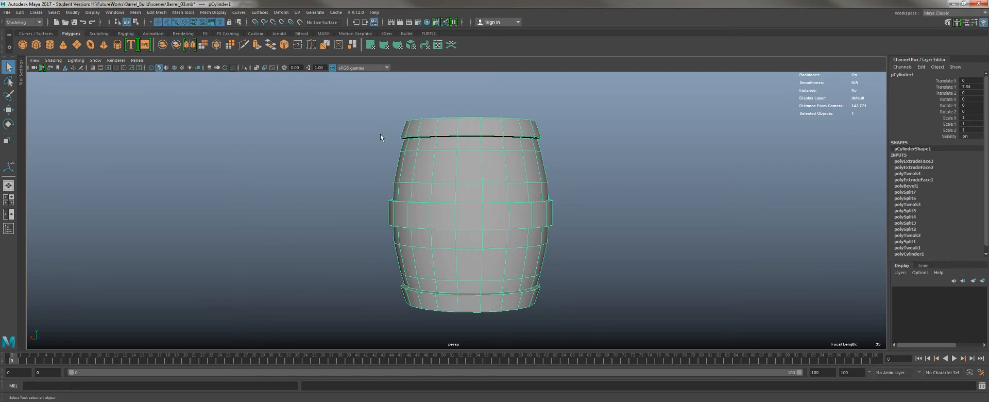
click(19, 12)
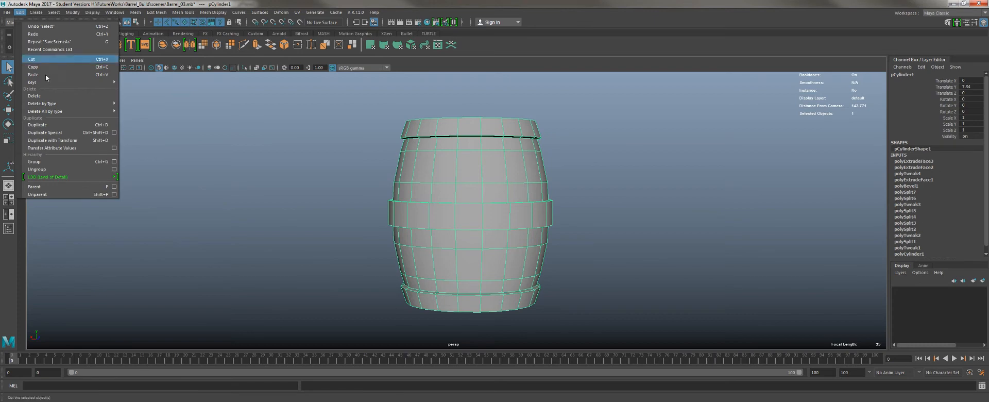
mouse_move(70, 103)
click(159, 117)
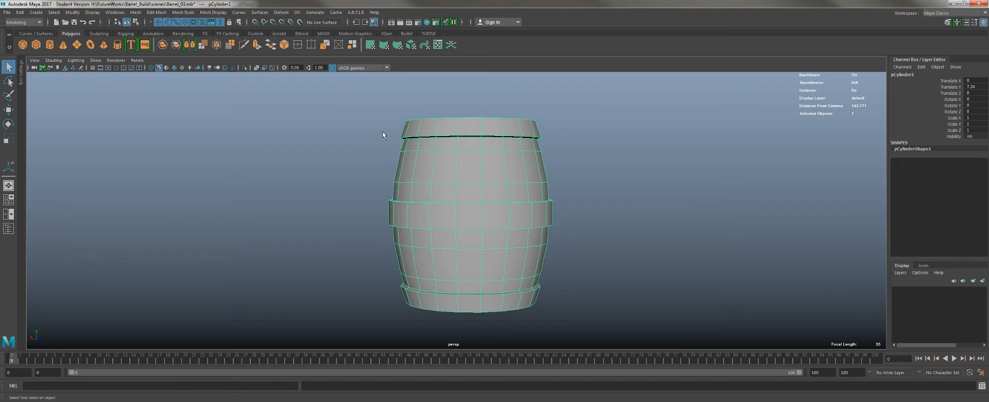
alt+drag(383, 135, 399, 95)
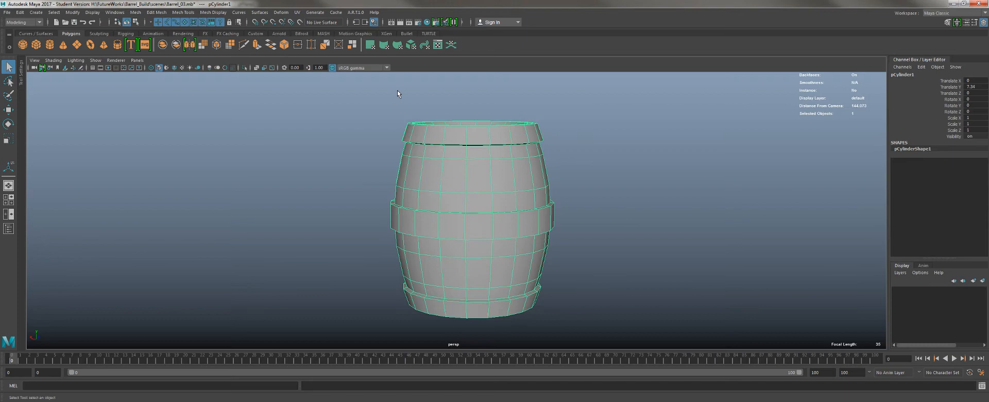
Step: Open the UV Editor for the barrel and resize and place it beside the model so both can be seen
click(438, 45)
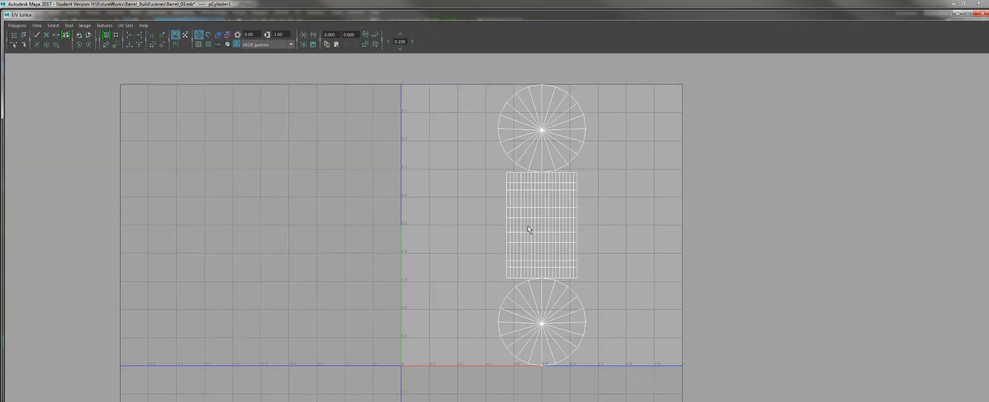
scroll(527, 226, down, 3)
drag(442, 18, 270, 20)
drag(819, 123, 389, 124)
drag(245, 20, 816, 32)
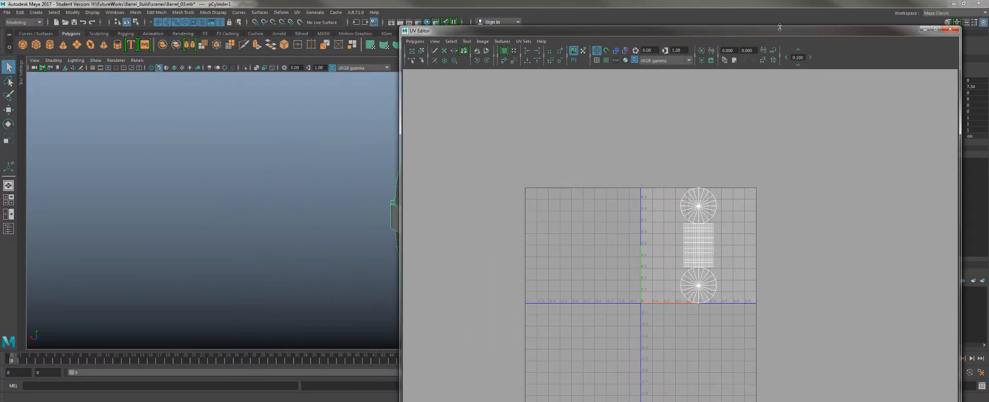
drag(400, 24, 687, 95)
key(f)
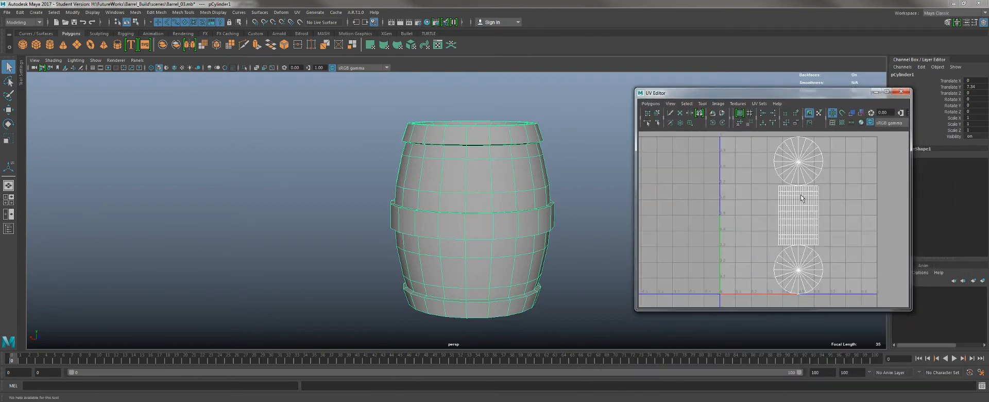
drag(780, 93, 151, 44)
drag(301, 259, 357, 344)
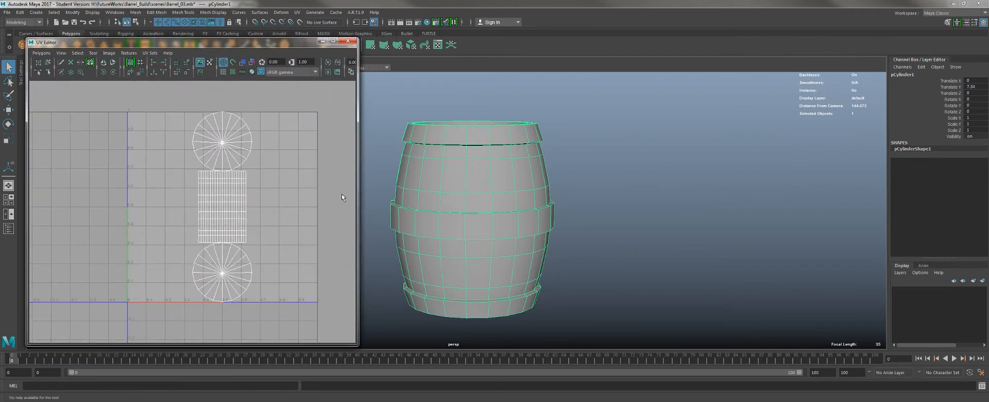
Step: Preview the checker map on the barrel to inspect UV stretching on its side and lid, and turn the preview off
alt+middle_drag(199, 177, 233, 169)
click(233, 72)
scroll(470, 170, up, 2)
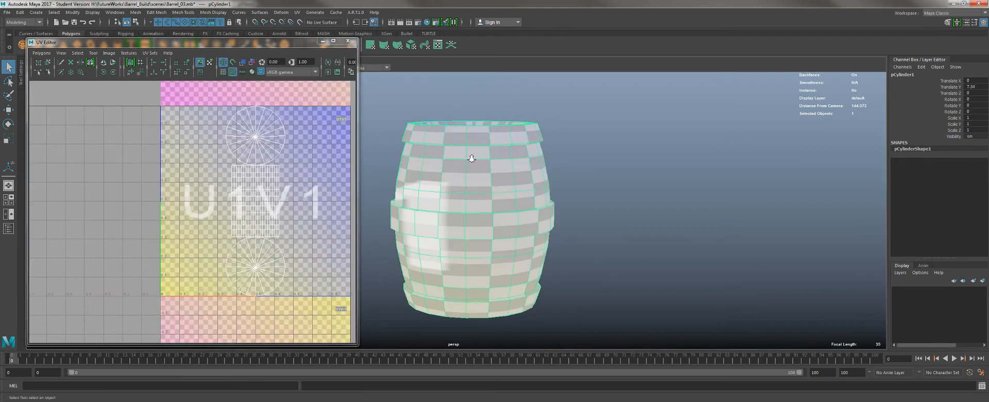
alt+drag(470, 170, 606, 229)
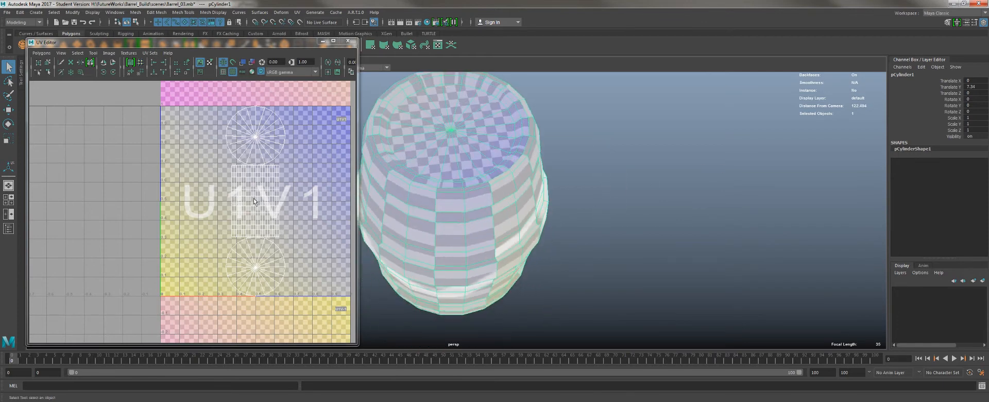
click(233, 72)
Step: Switch the barrel to face selection mode with its side in view
mouse_move(456, 206)
alt+mouse_down()
mouse_move(454, 188)
mouse_move(465, 193)
alt+mouse_up()
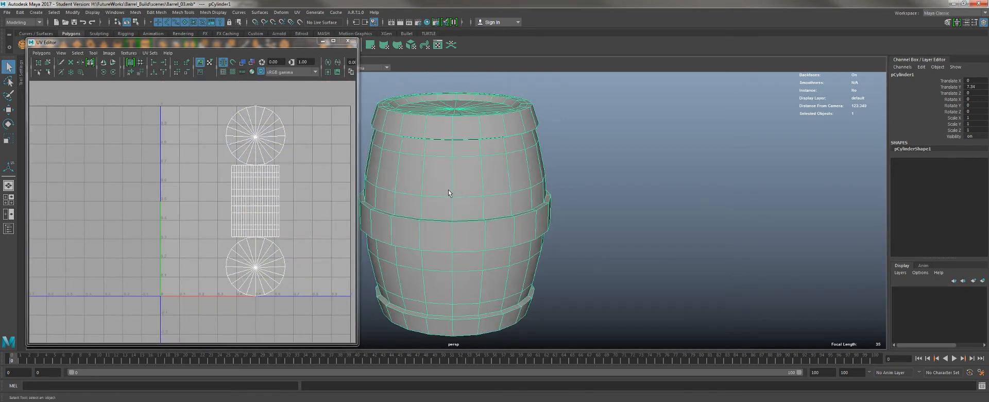
alt+drag(470, 181, 416, 166)
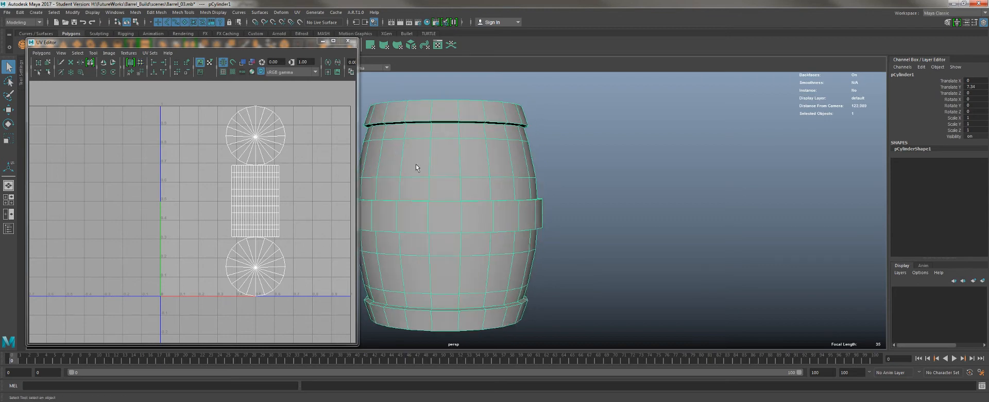
alt+middle_drag(466, 186, 505, 180)
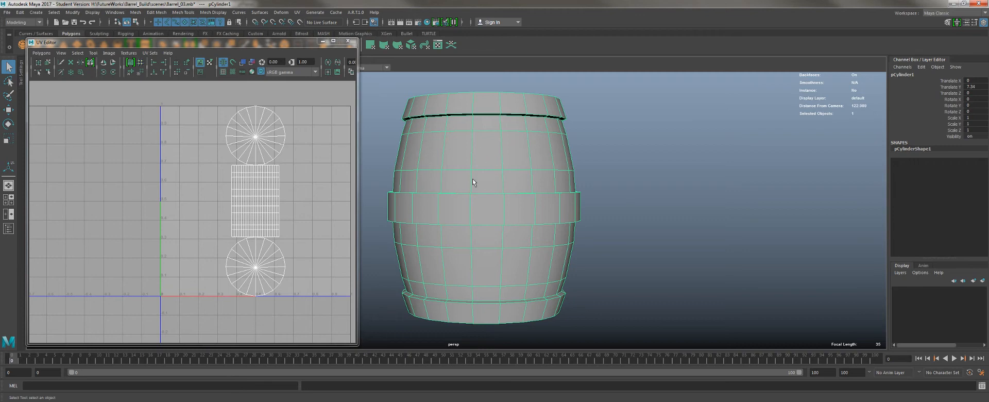
alt+middle_drag(457, 165, 466, 170)
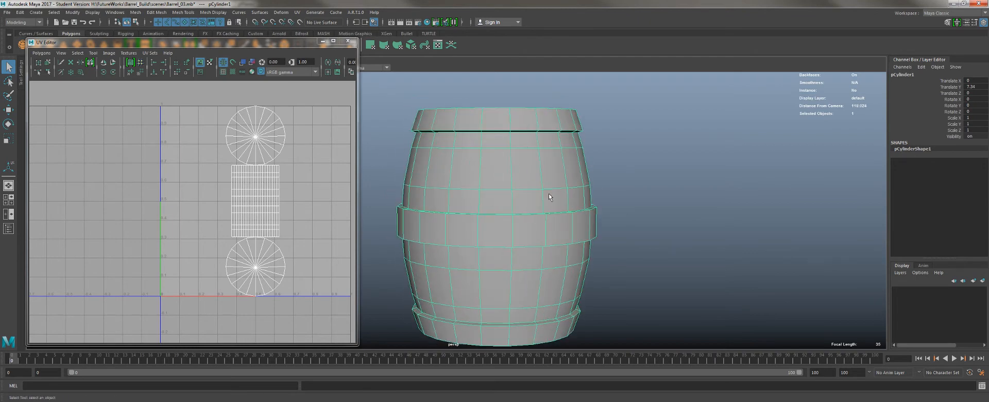
mouse_move(549, 193)
alt+mouse_down()
mouse_move(527, 221)
mouse_move(543, 200)
alt+mouse_up()
right_drag(469, 167, 469, 172)
click(469, 172)
double_click(494, 178)
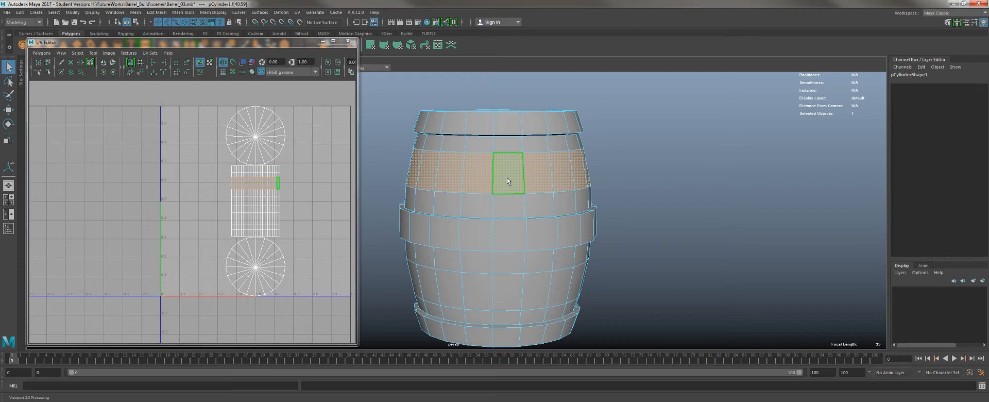
key(shift+period)
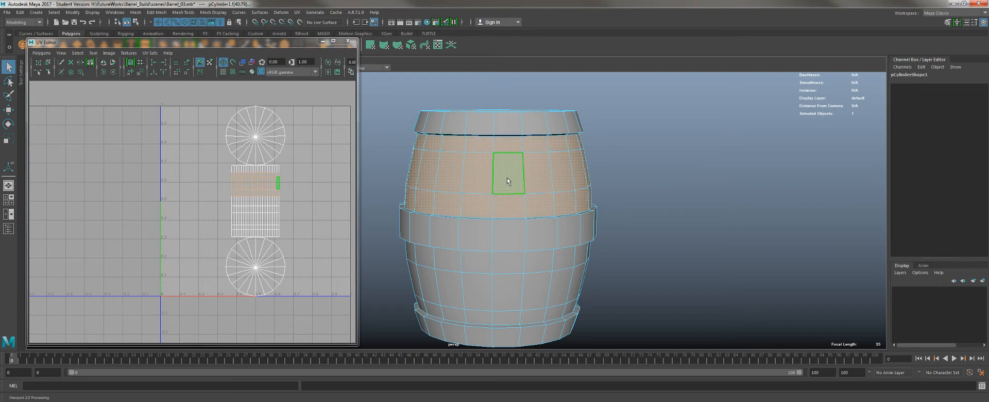
key(ctrl+z)
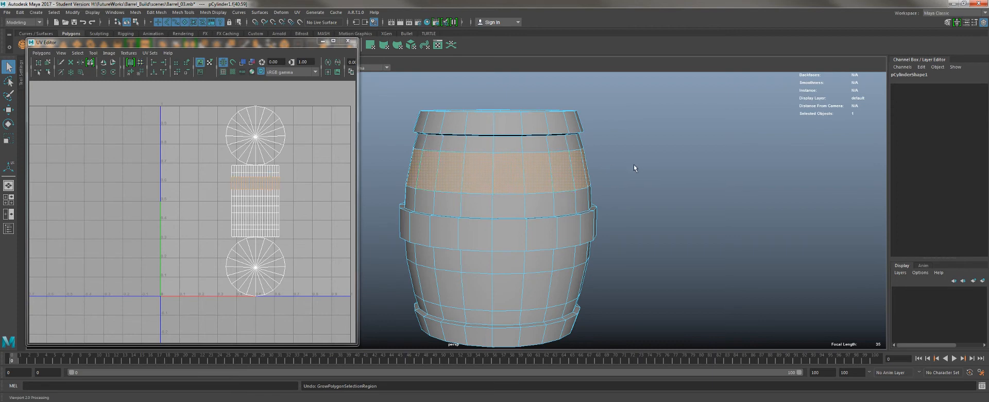
scroll(613, 168, up, 3)
click(596, 167)
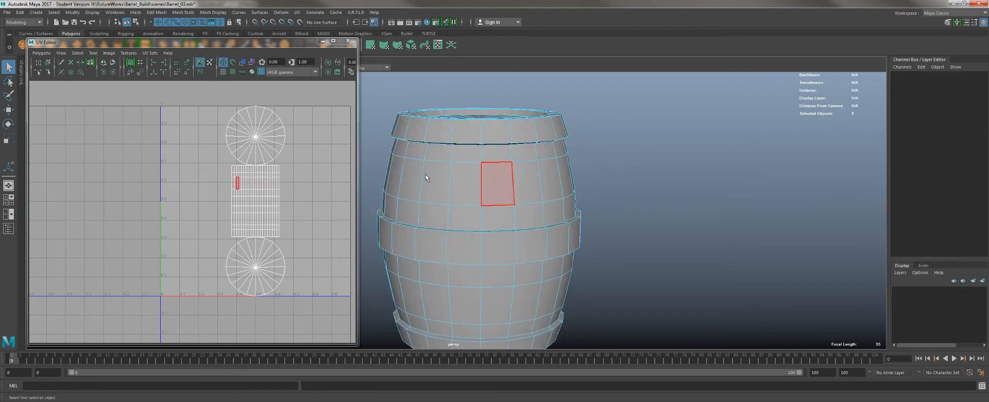
Step: Select all body faces between the barrel's three bands by growing the upper and lower face loops, and apply a cylindrical UV projection
alt+drag(467, 181, 509, 177)
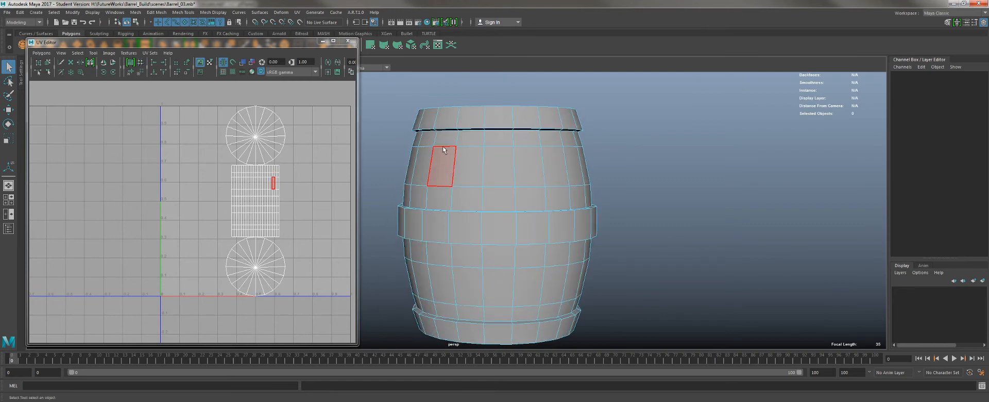
click(442, 166)
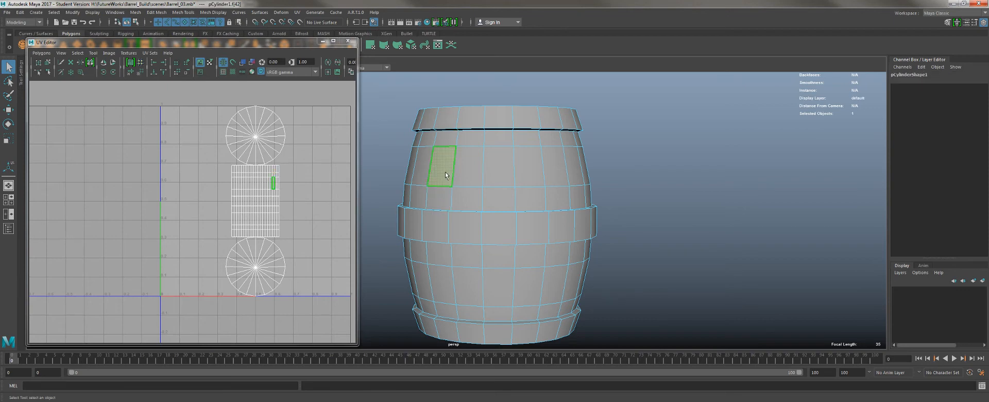
shift+double_click(470, 173)
shift+double_click(464, 283)
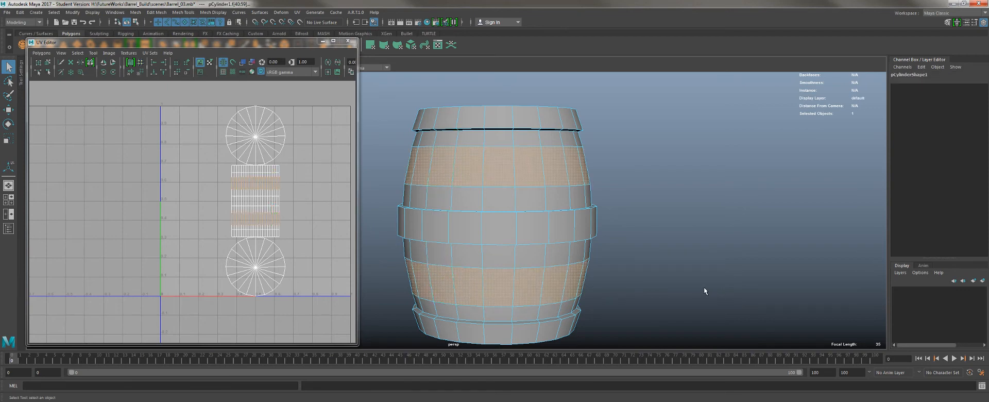
key(shift+period)
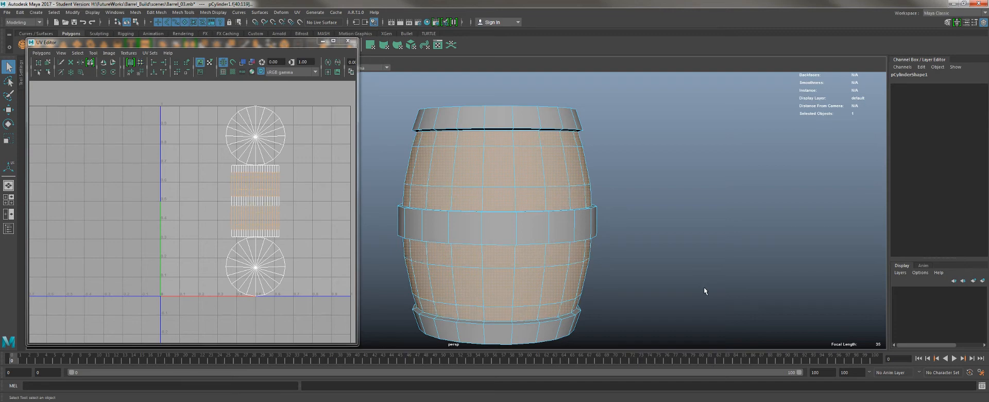
alt+drag(652, 239, 634, 238)
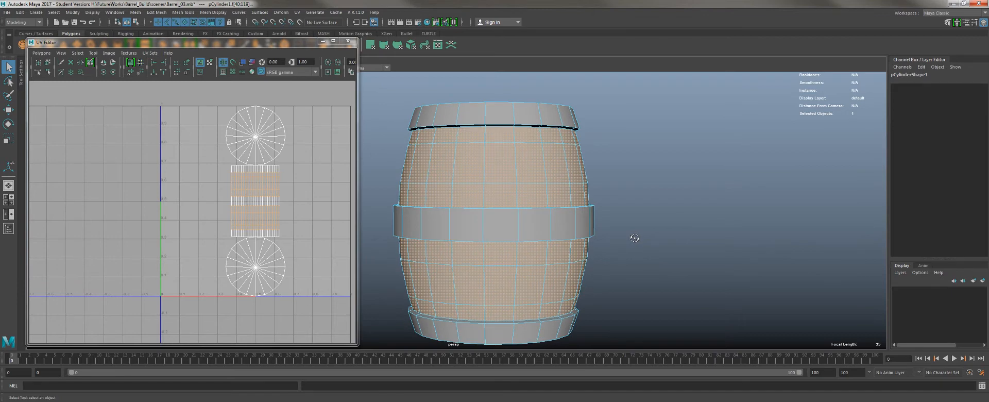
click(386, 47)
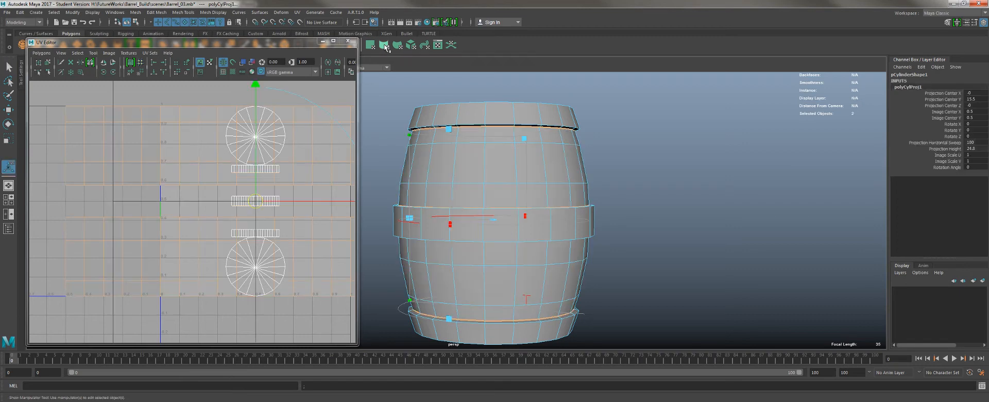
Step: Preview the checker map on the projected barrel body to inspect the UVs, and turn the preview off
click(233, 72)
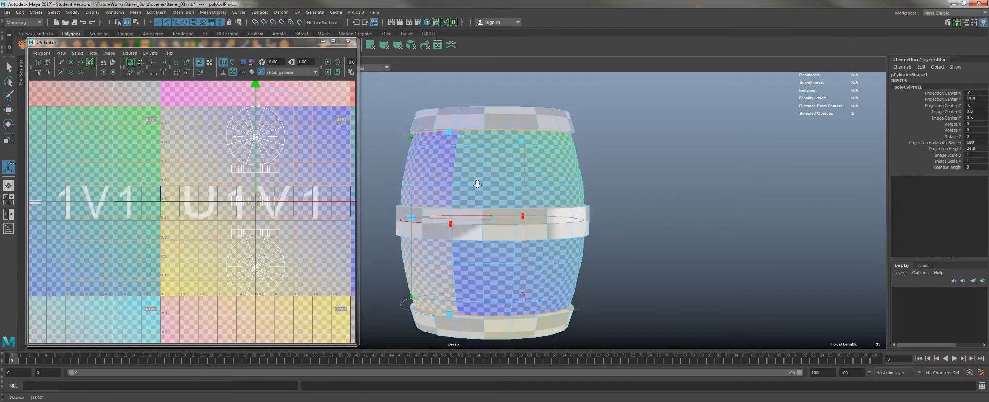
alt+right_drag(478, 184, 395, 128)
alt+middle_drag(412, 100, 438, 102)
alt+right_drag(438, 102, 468, 159)
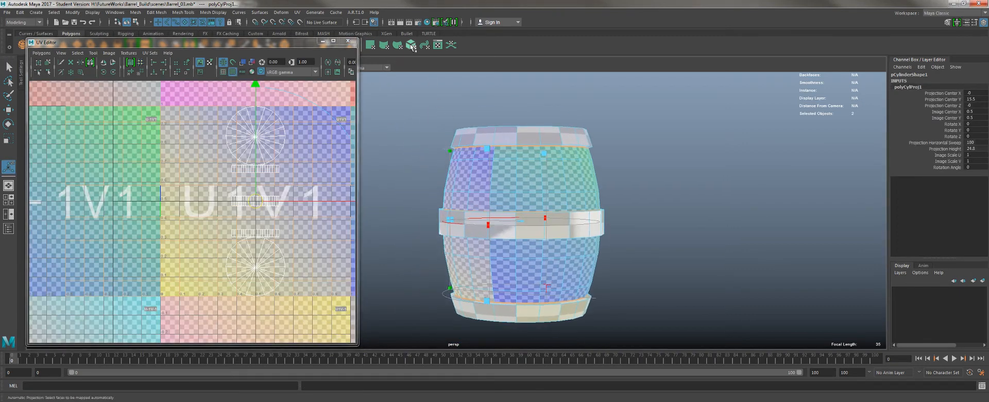
click(233, 71)
Step: Turn on thick texture borders and shaded UV shells in the UV Editor
scroll(184, 149, down, 2)
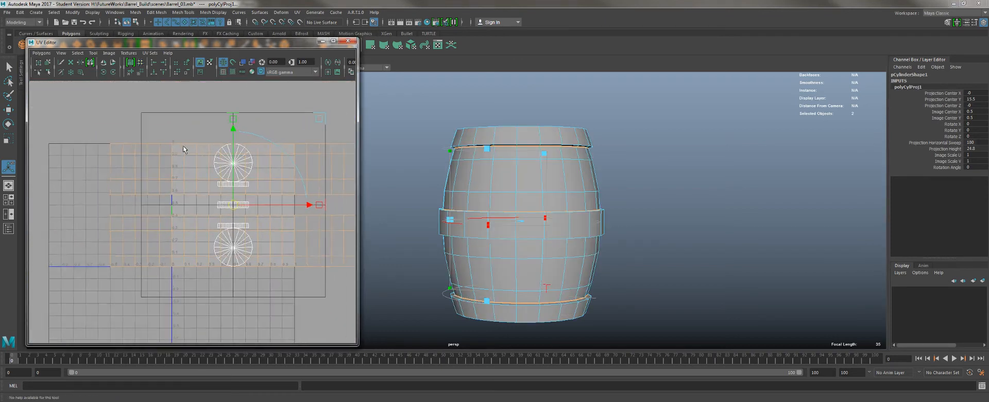
alt+middle_drag(184, 150, 137, 137)
alt+right_drag(137, 137, 166, 166)
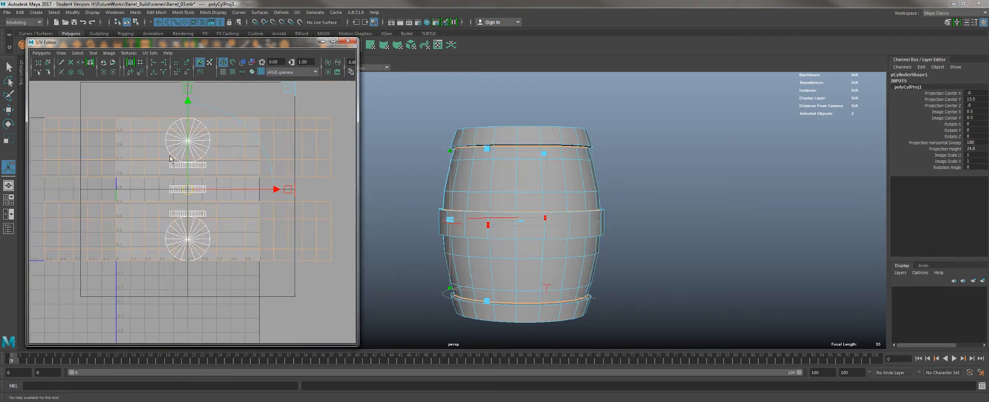
click(232, 72)
click(232, 72)
click(224, 71)
click(222, 73)
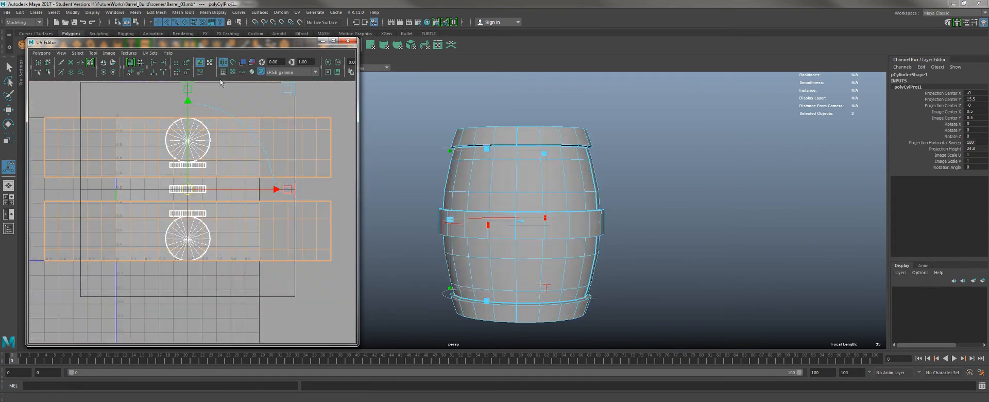
click(241, 63)
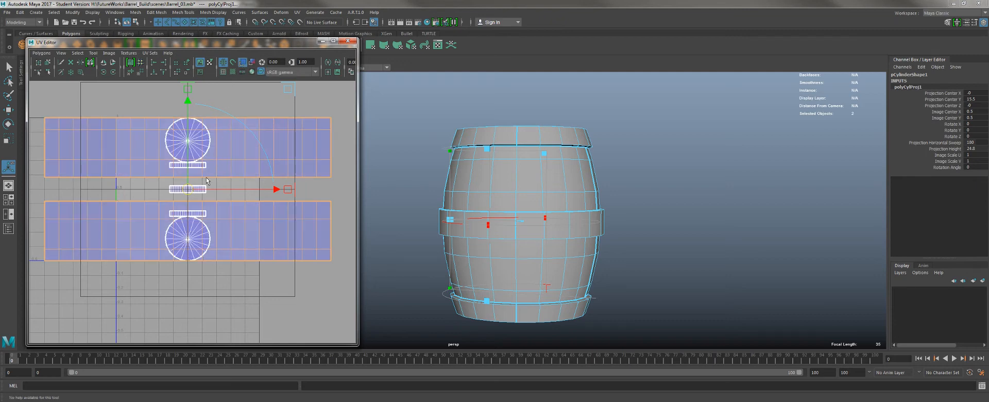
Step: Move the two body UV shells straight up, clear of the lid and band shells
scroll(202, 192, down, 2)
alt+middle_drag(202, 192, 212, 237)
key(w)
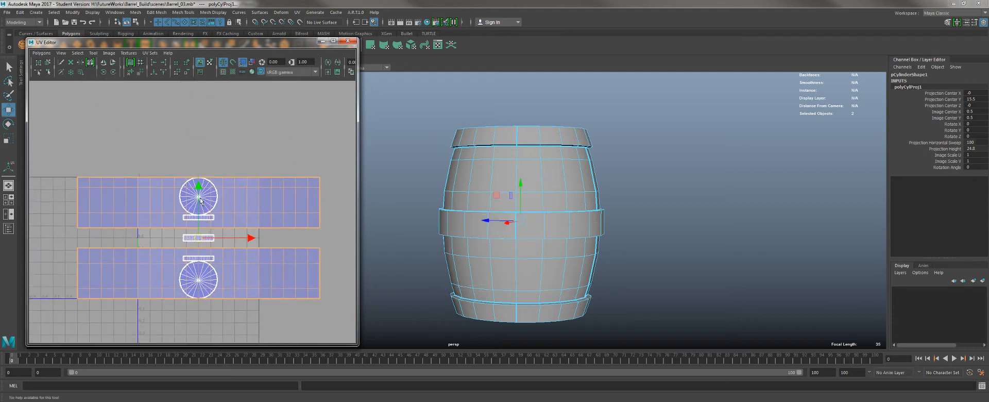
drag(198, 182, 196, 51)
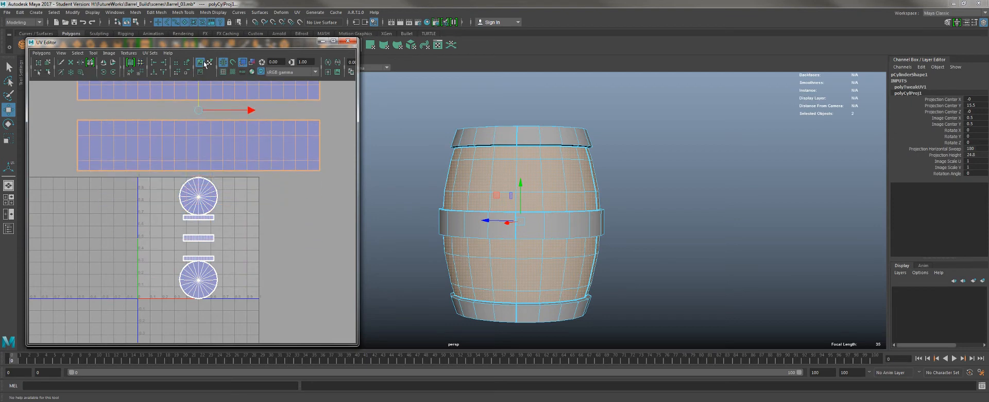
alt+middle_drag(217, 142, 234, 184)
scroll(234, 184, up, 1)
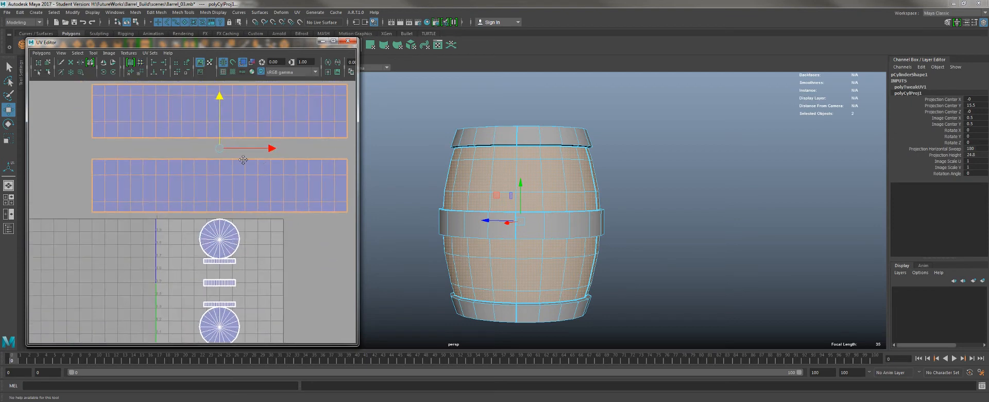
alt+middle_drag(255, 158, 231, 180)
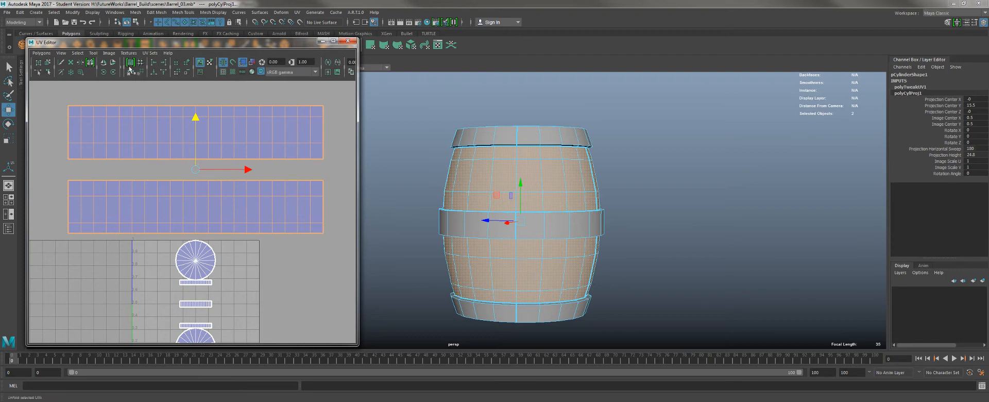
Step: Flip the two body shells and flip them back to compare their shading, and undo both flips and the move
click(103, 62)
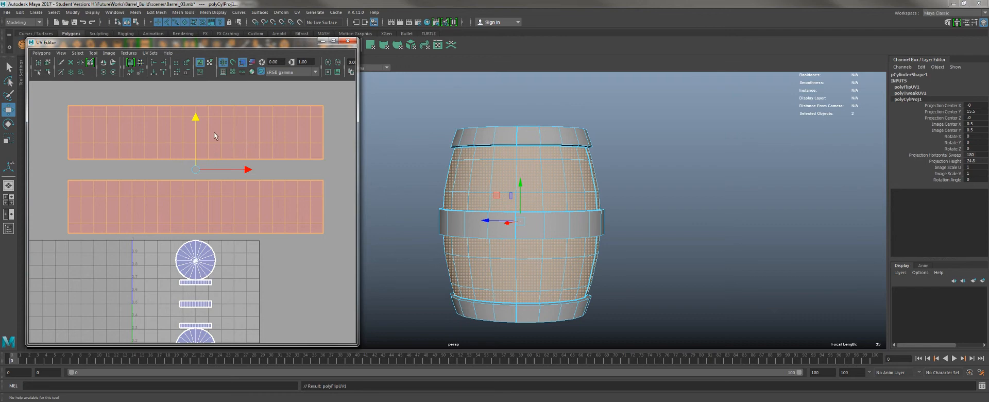
click(105, 63)
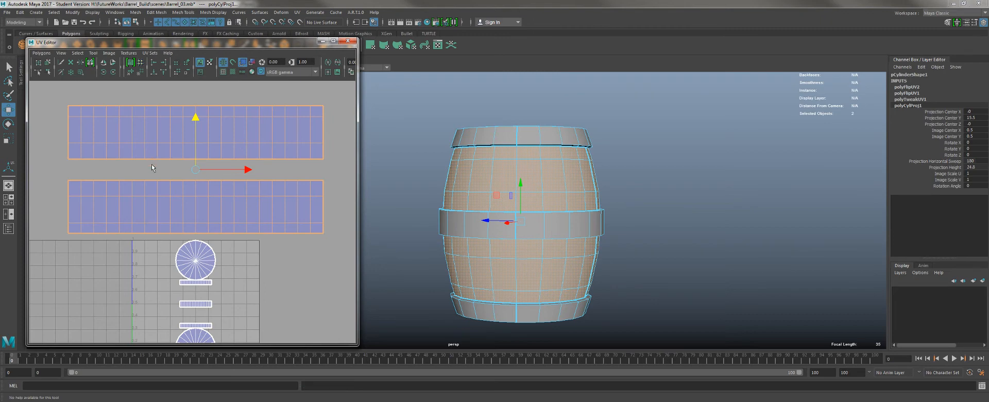
alt+right_drag(184, 177, 156, 150)
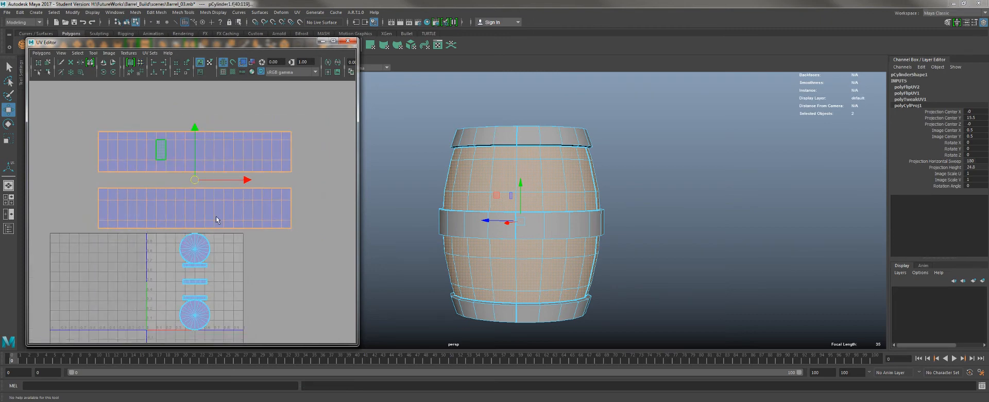
alt+middle_drag(216, 219, 223, 170)
key(ctrl+z)
key(ctrl+z)
key(ctrl+z)
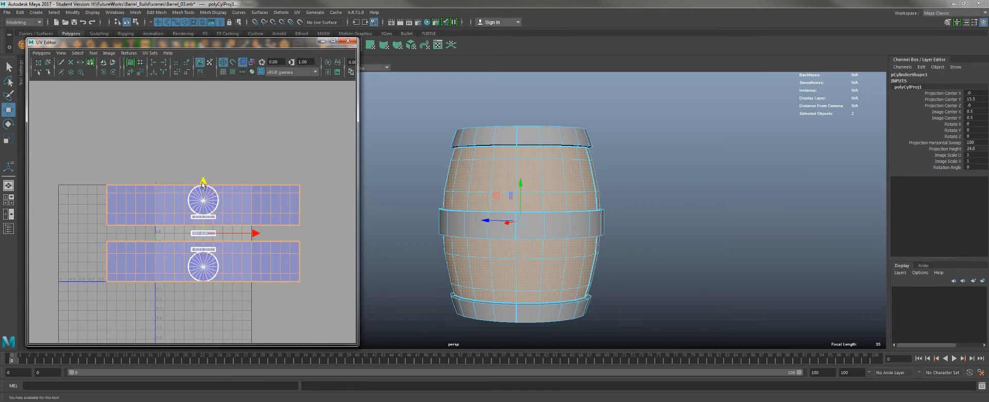
Step: Move both body shells vertically out of the 0-1 UV tile, above the lid and band shells
drag(209, 189, 204, 84)
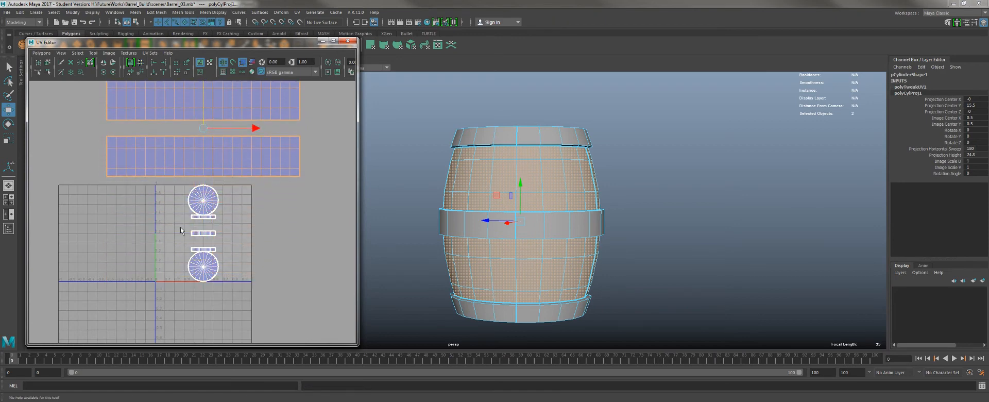
alt+middle_drag(178, 181, 175, 228)
alt+right_drag(179, 232, 202, 251)
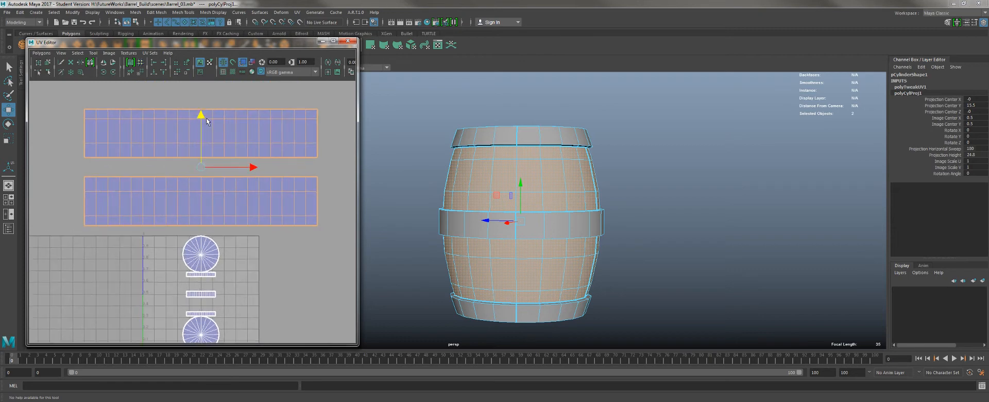
Step: Select only the upper body shell and move it down closer to the lower body shell
click(398, 166)
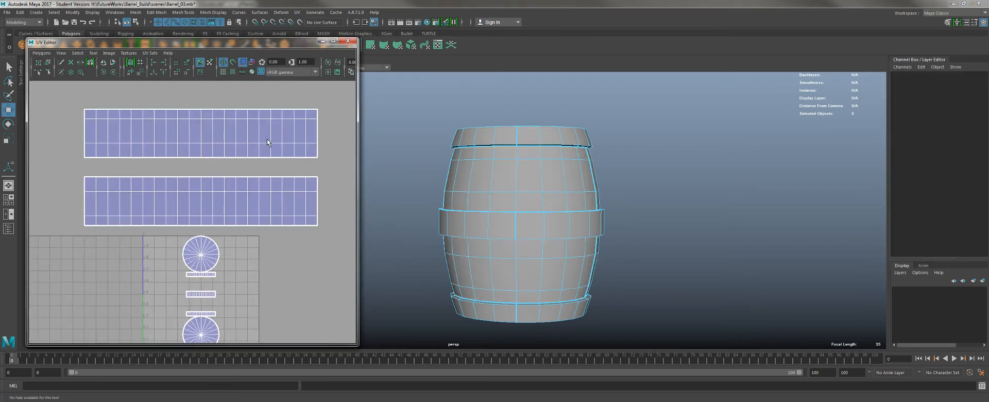
right_drag(231, 119, 223, 136)
double_click(219, 126)
drag(201, 83, 201, 97)
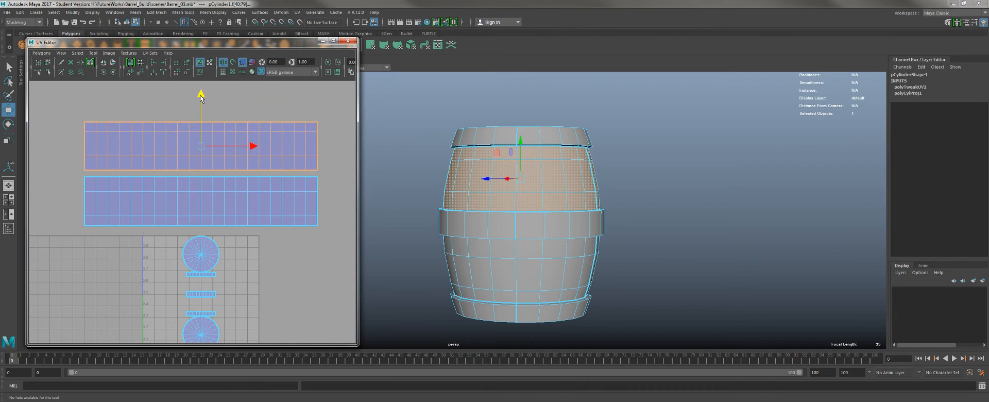
Step: Display the checker map on the barrel and examine the shape of the squares around its body up close
click(233, 72)
alt+right_drag(546, 188, 590, 232)
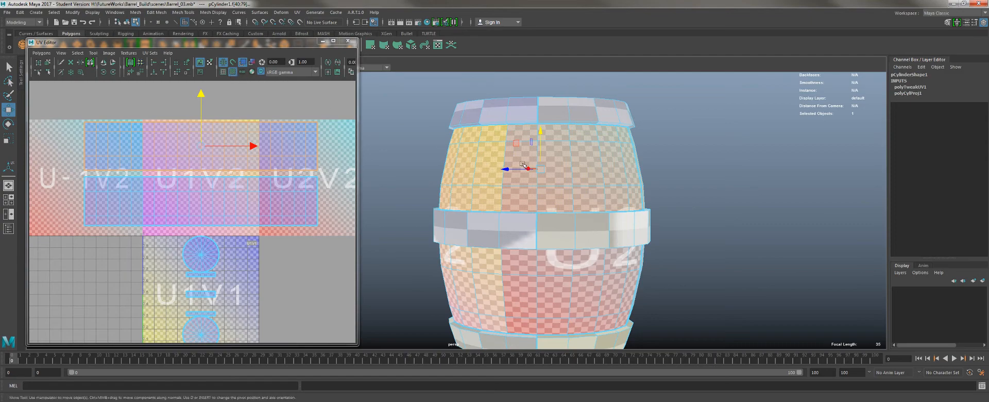
mouse_move(515, 170)
alt+mouse_down()
mouse_move(551, 172)
mouse_move(523, 167)
mouse_move(512, 179)
alt+mouse_up()
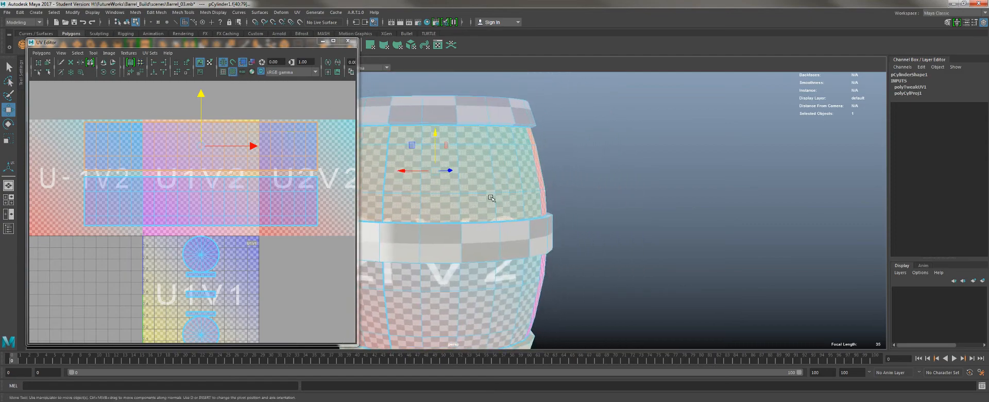
alt+right_drag(459, 203, 492, 241)
alt+drag(520, 211, 488, 204)
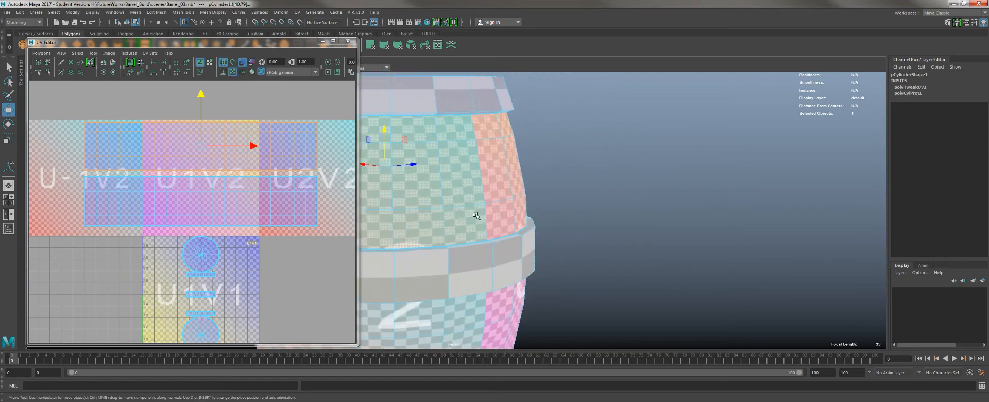
alt+middle_drag(489, 203, 614, 191)
alt+right_drag(554, 206, 578, 237)
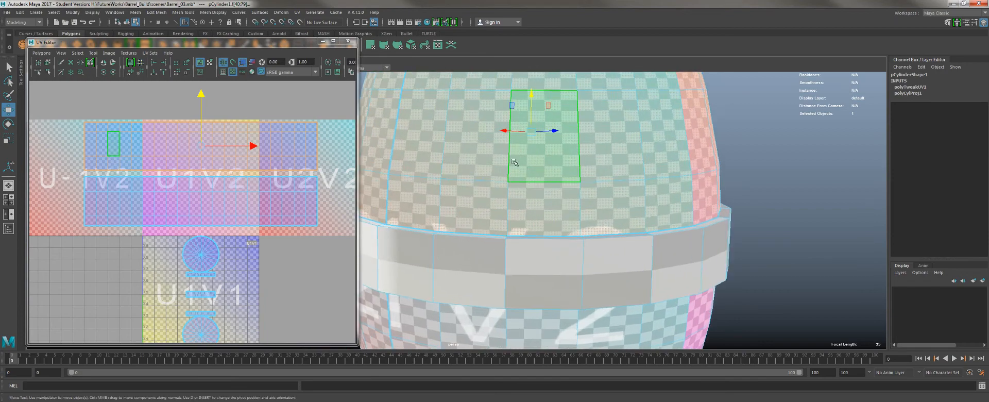
Step: Add the lower body shell to the selection, compare with the checker map off and on, and try to scale both shells vertically
shift+double_click(245, 200)
alt+drag(530, 160, 487, 174)
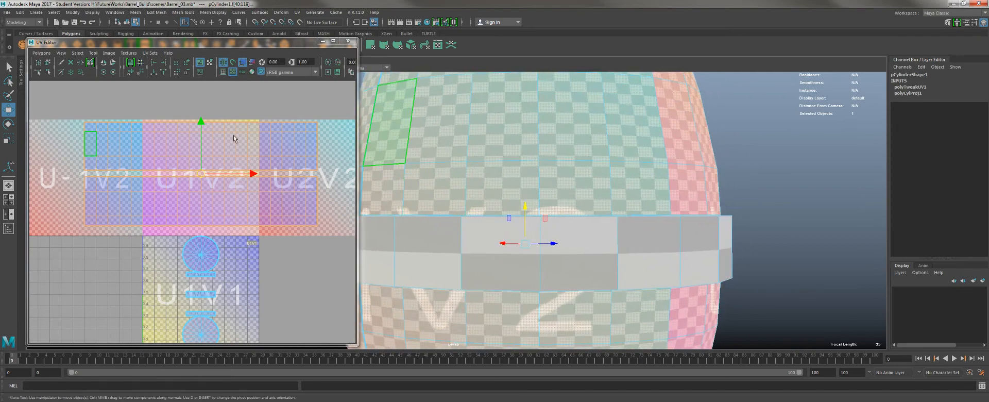
click(233, 72)
click(233, 73)
click(233, 73)
click(233, 72)
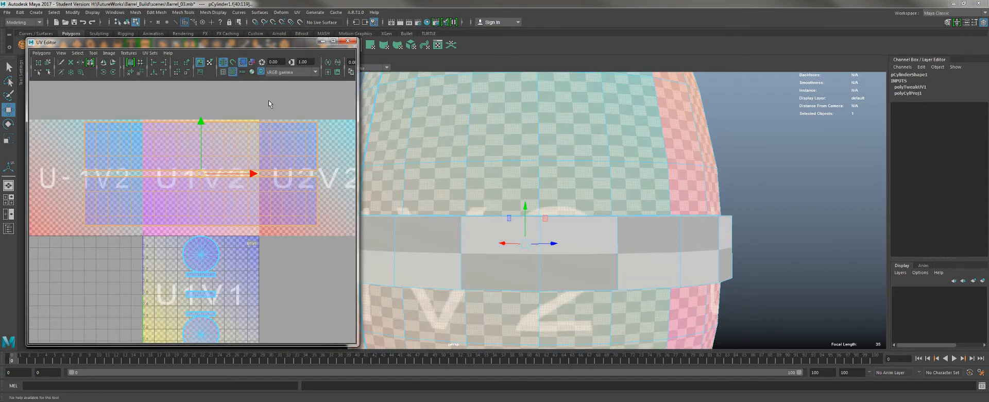
alt+drag(525, 217, 547, 166)
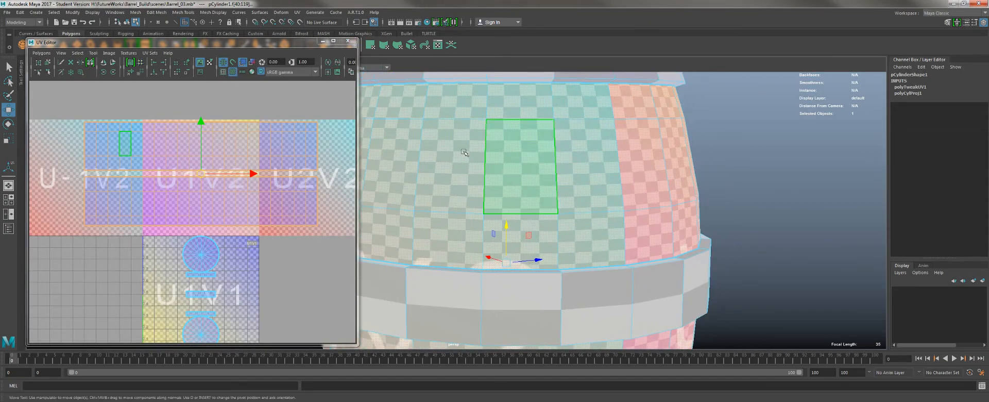
key(r)
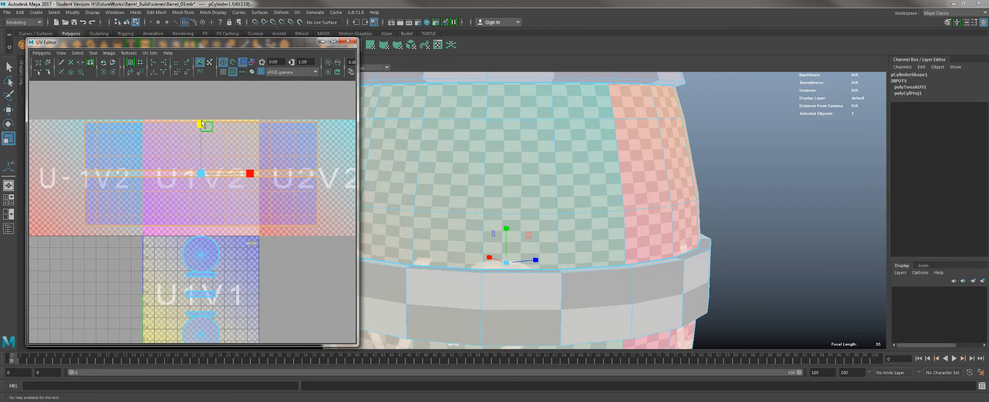
mouse_move(201, 119)
mouse_down()
mouse_move(199, 98)
mouse_move(202, 122)
mouse_up()
Step: Move the UV Editor away from the tool settings area, clear the selection, and open the Scale Tool's settings
drag(236, 42, 547, 26)
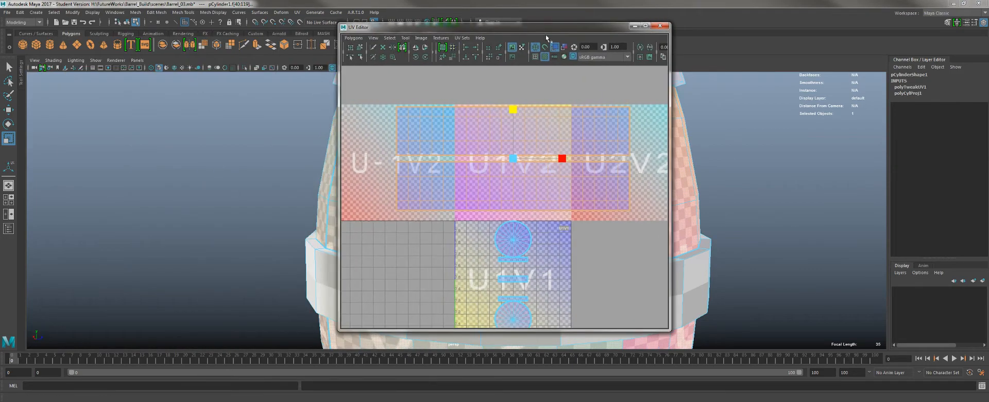
click(974, 22)
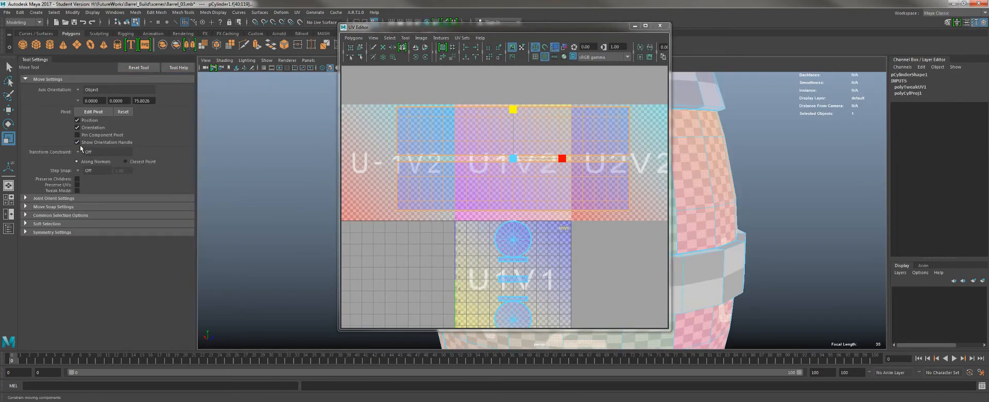
key(w)
click(232, 136)
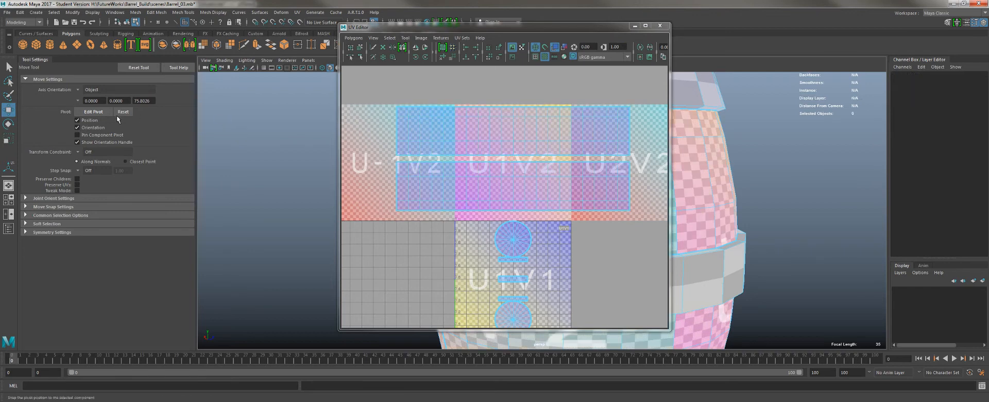
key(r)
click(37, 59)
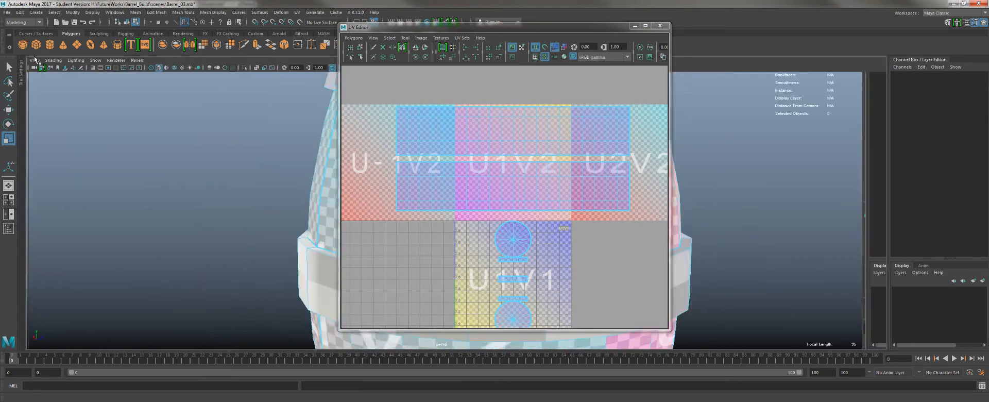
click(23, 72)
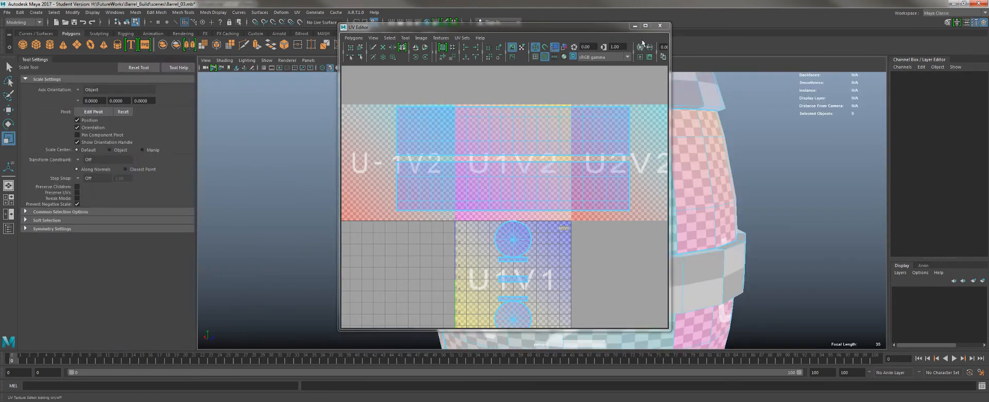
Step: Close the UV Editor and return the barrel to object mode with the Scale Tool active
click(660, 25)
right_drag(602, 168, 559, 172)
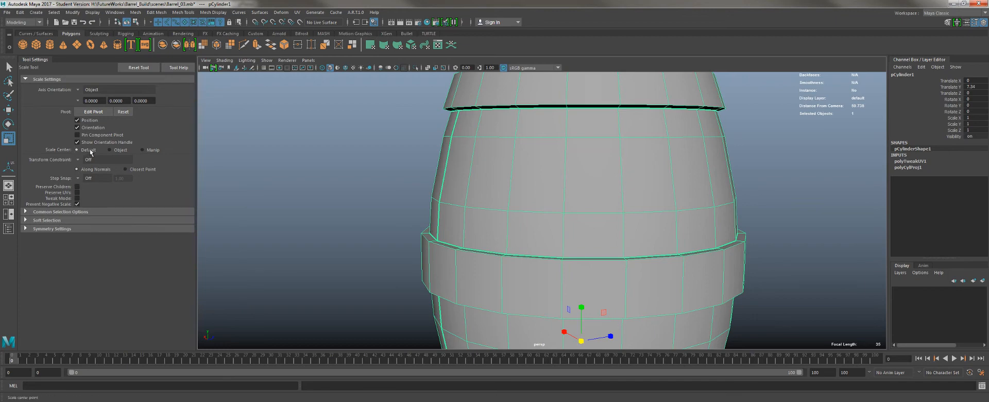
key(e)
key(r)
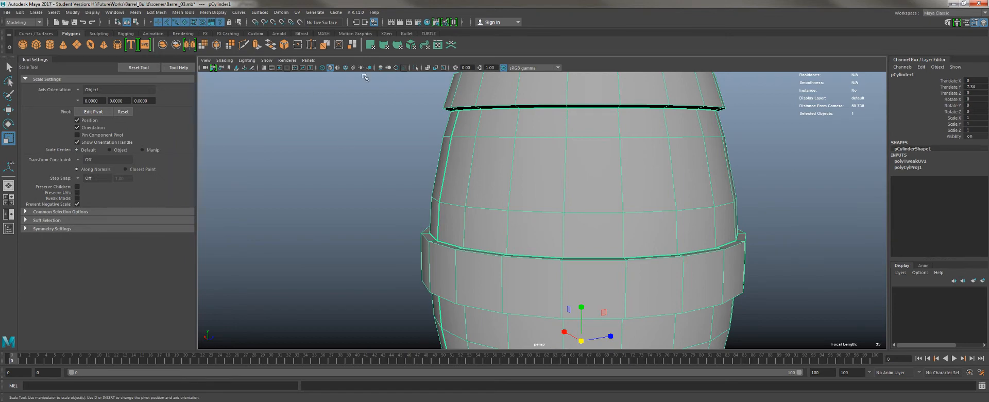
Step: Reopen the UV Editor with the checker map shown and try to turn off discrete scaling in the Scale Tool settings
click(438, 45)
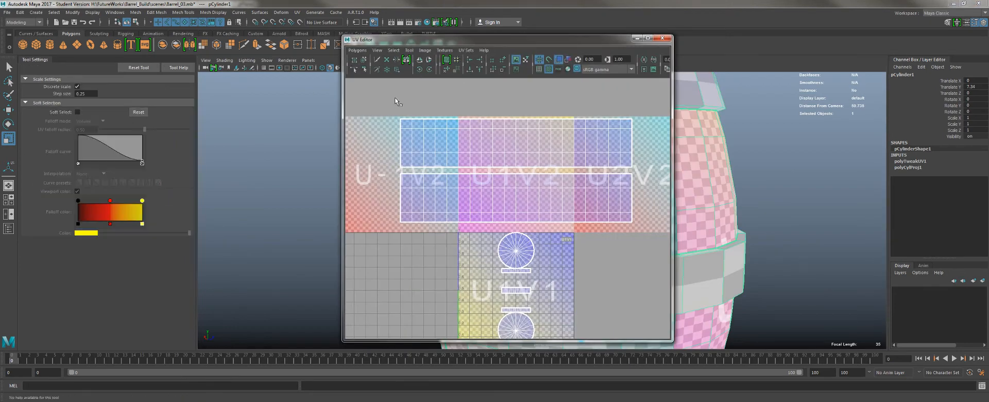
click(77, 87)
click(509, 139)
click(78, 88)
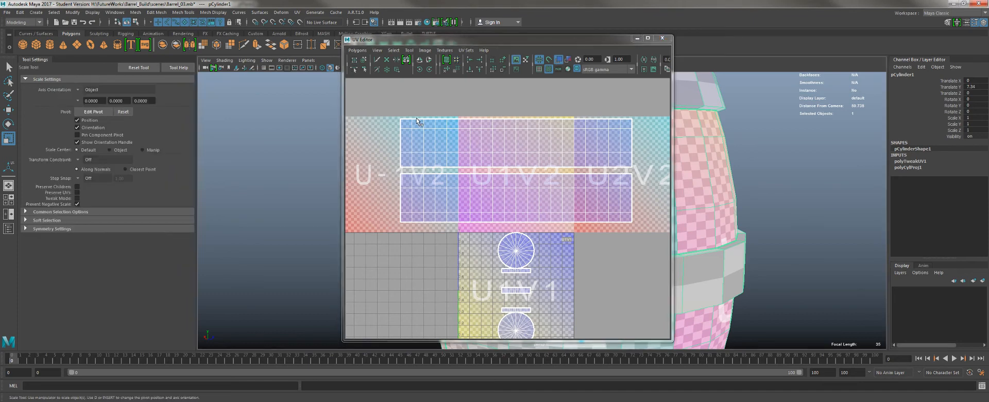
click(448, 125)
click(78, 89)
click(467, 114)
Step: Try again to turn off discrete scaling with the UV Editor moved over towards the tool settings
drag(424, 46, 162, 54)
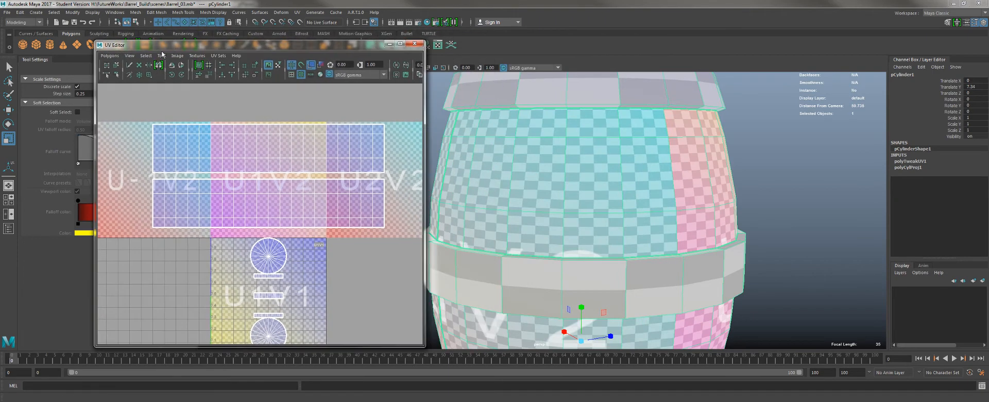
click(77, 87)
click(220, 132)
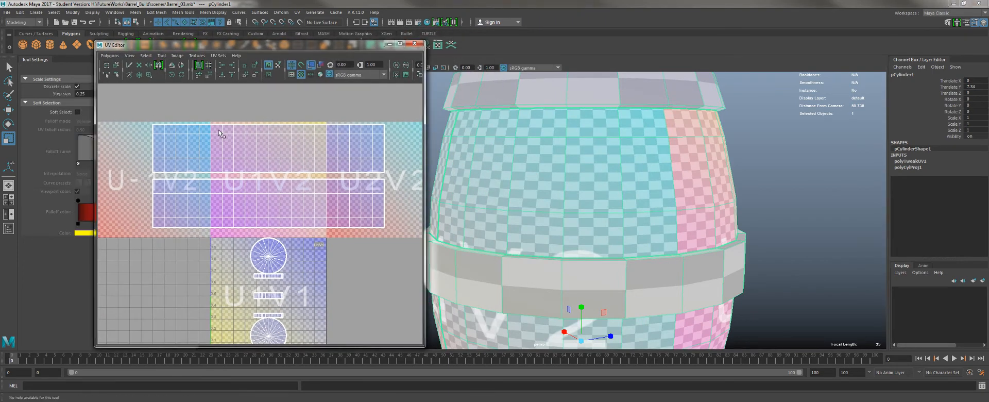
click(76, 88)
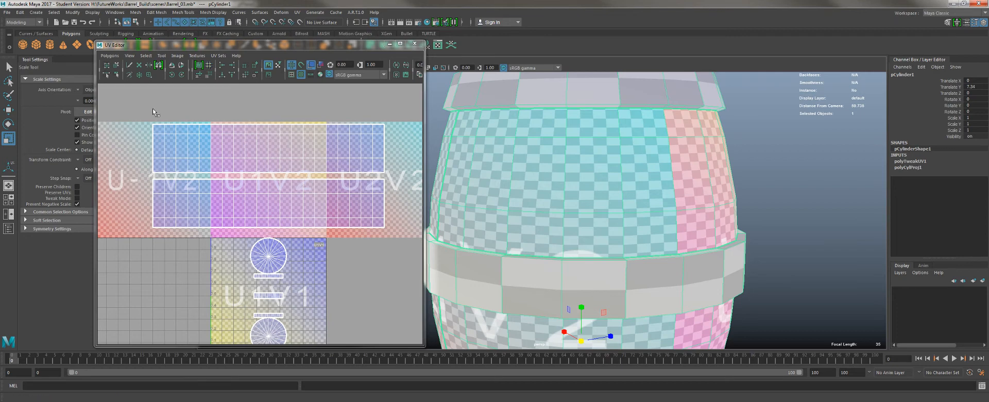
click(153, 111)
Step: Move the UV Editor off the tool settings, switch to face selection on the barrel, and turn off discrete scaling
drag(170, 50, 396, 45)
right_drag(490, 139, 435, 163)
drag(352, 103, 635, 224)
click(78, 86)
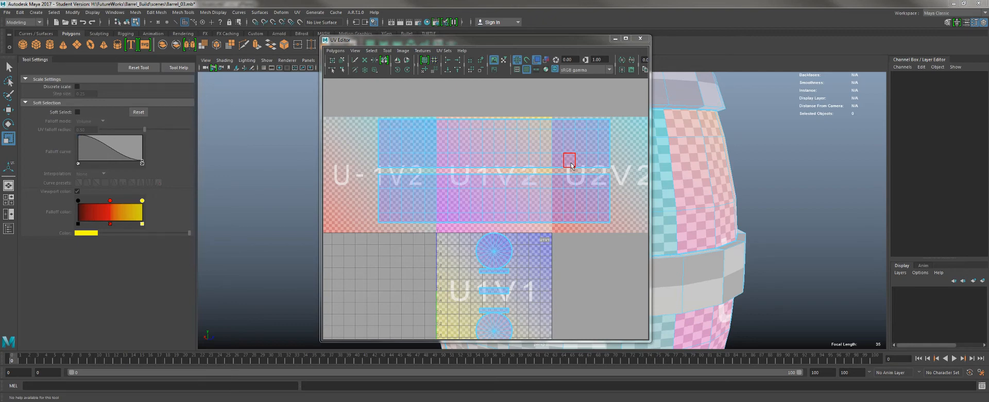
Step: Select both barrel body shells and scale them down vertically together to even out the checker squares
alt+drag(804, 176, 696, 181)
alt+middle_drag(685, 181, 757, 184)
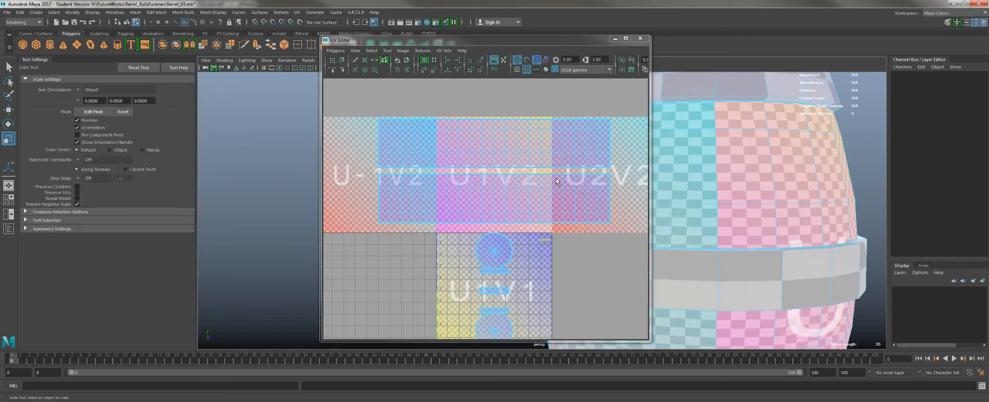
click(471, 170)
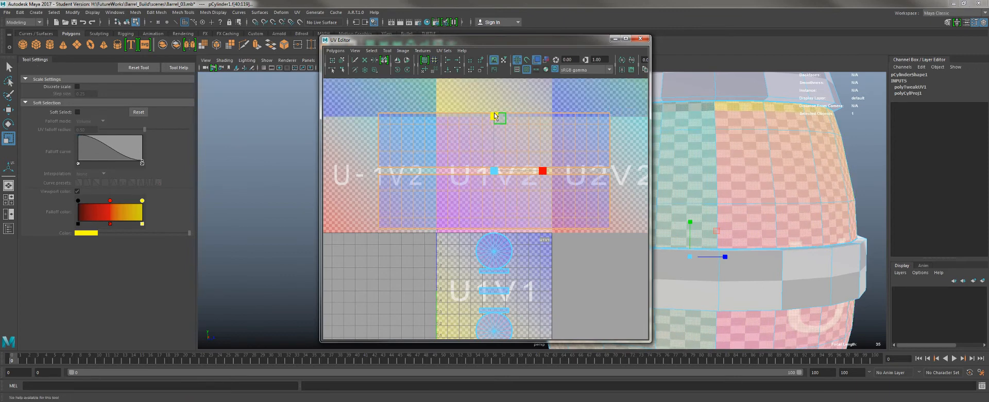
drag(495, 122, 498, 138)
alt+middle_drag(579, 160, 609, 154)
alt+middle_drag(713, 286, 783, 121)
alt+drag(735, 185, 744, 195)
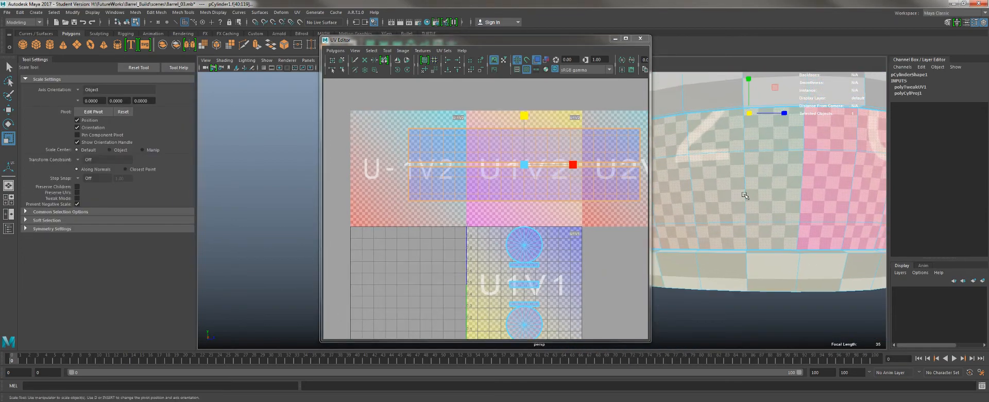
Step: Try selecting separate rows of faces on the body shells for scaling, and clear the selection
scroll(483, 188, up, 2)
drag(400, 181, 647, 178)
mouse_move(613, 172)
alt+middle_down()
mouse_move(535, 178)
mouse_move(629, 178)
alt+middle_up()
drag(636, 133, 382, 136)
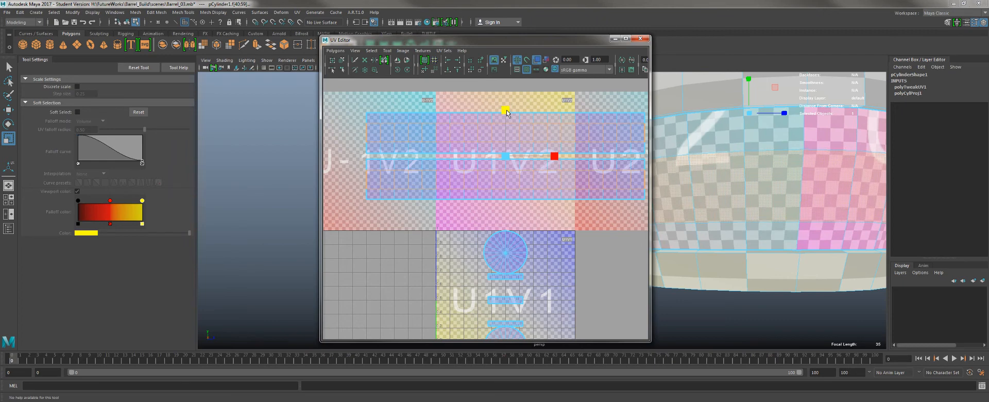
drag(491, 189, 515, 206)
alt+right_drag(486, 140, 449, 135)
click(497, 123)
Step: Move the UV Editor clear of the barrel and examine the checker pattern on the body, rings and rim
alt+middle_drag(535, 160, 470, 168)
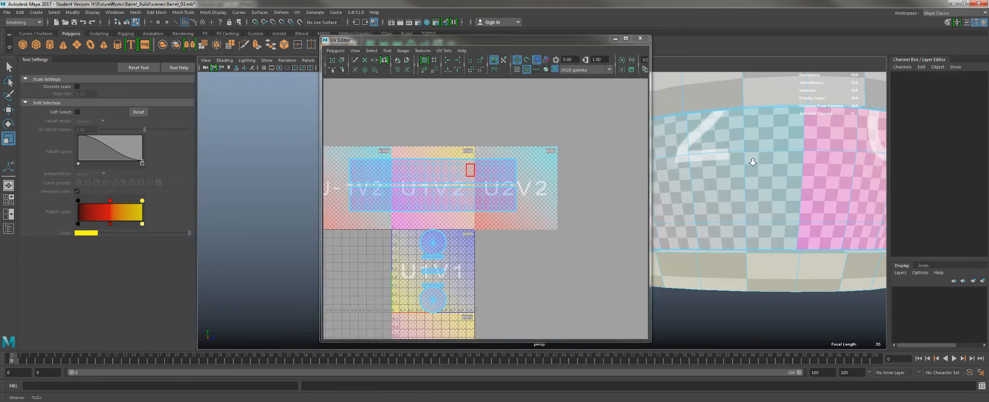
alt+right_drag(696, 125, 618, 120)
drag(436, 36, 303, 29)
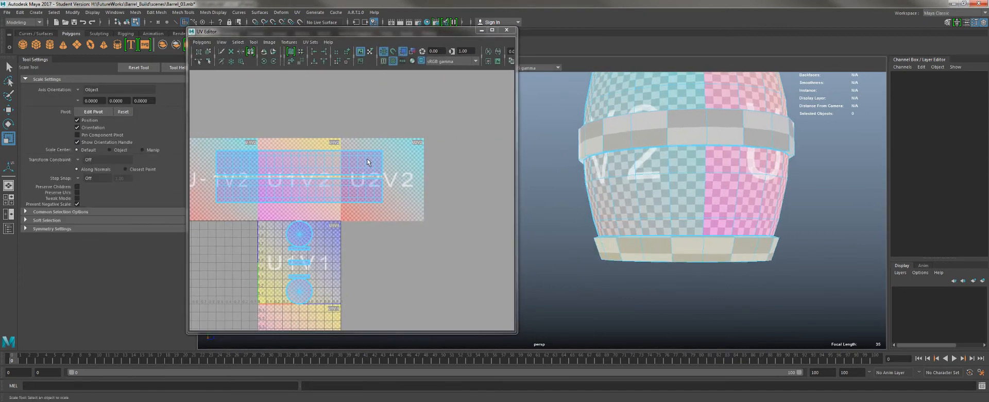
alt+middle_drag(277, 167, 310, 176)
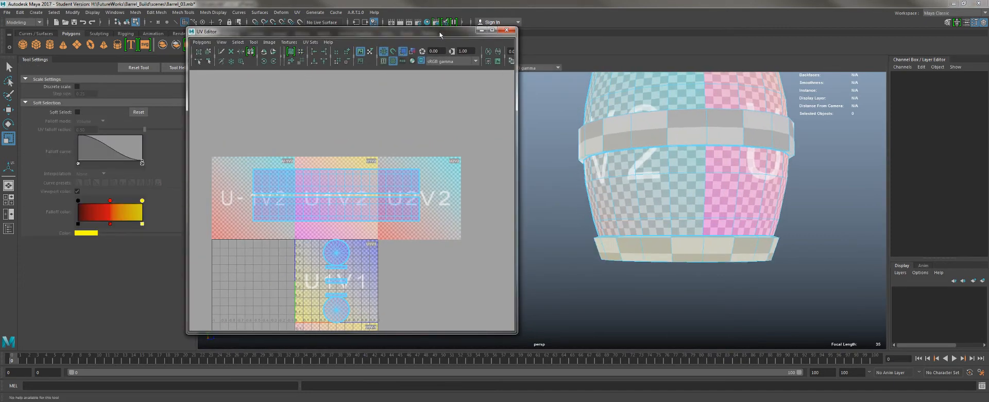
drag(441, 34, 339, 73)
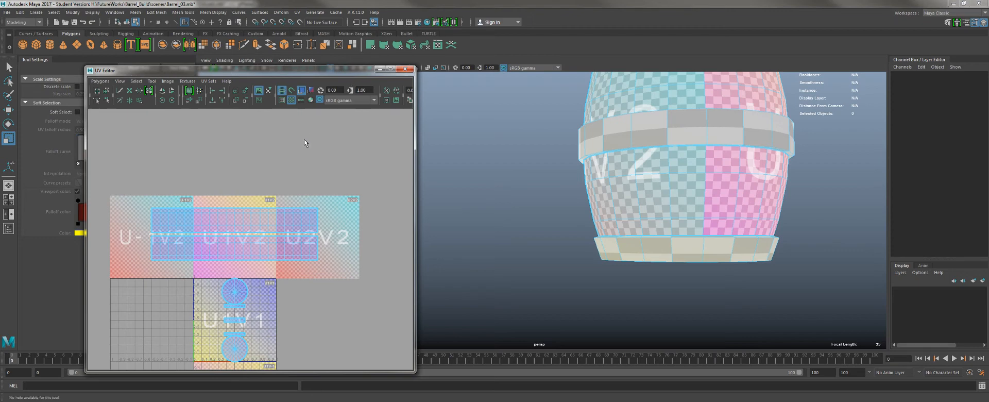
alt+middle_drag(286, 239, 287, 233)
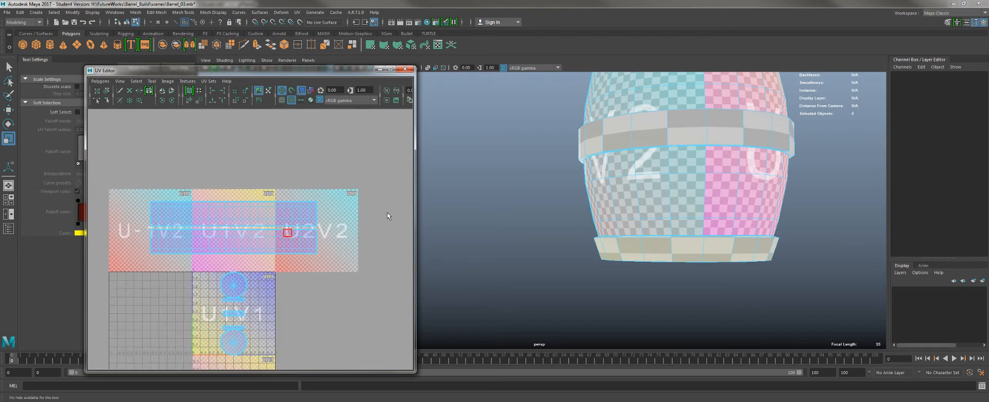
key(f)
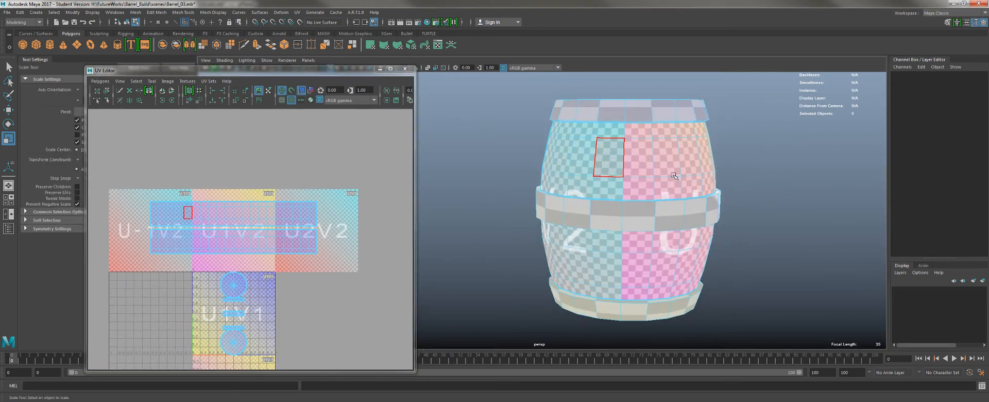
alt+right_drag(638, 130, 788, 232)
alt+middle_drag(600, 124, 580, 269)
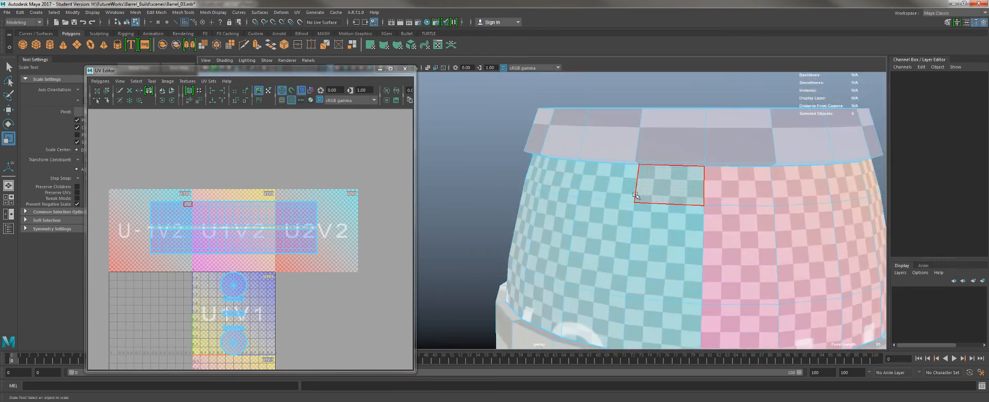
alt+right_drag(635, 196, 569, 224)
alt+middle_drag(268, 276, 307, 186)
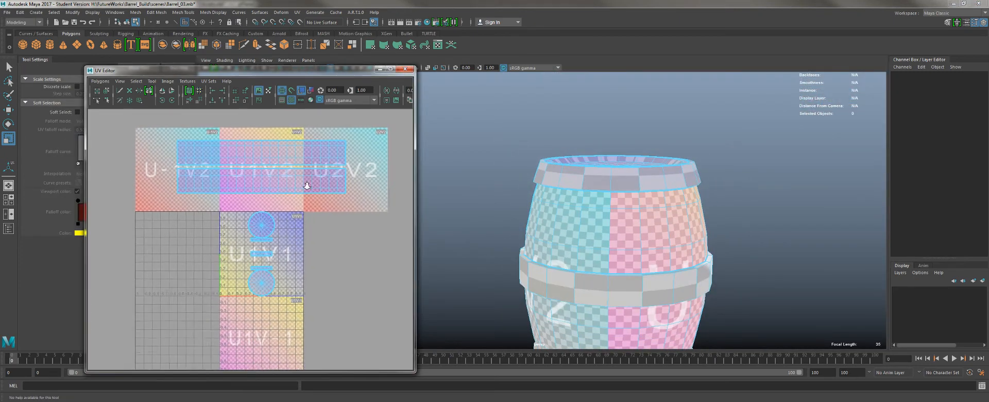
alt+right_drag(307, 186, 282, 246)
Step: Switch to the Select Tool in face mode, pick a face on the upper ring, and hide the checker map
key(r)
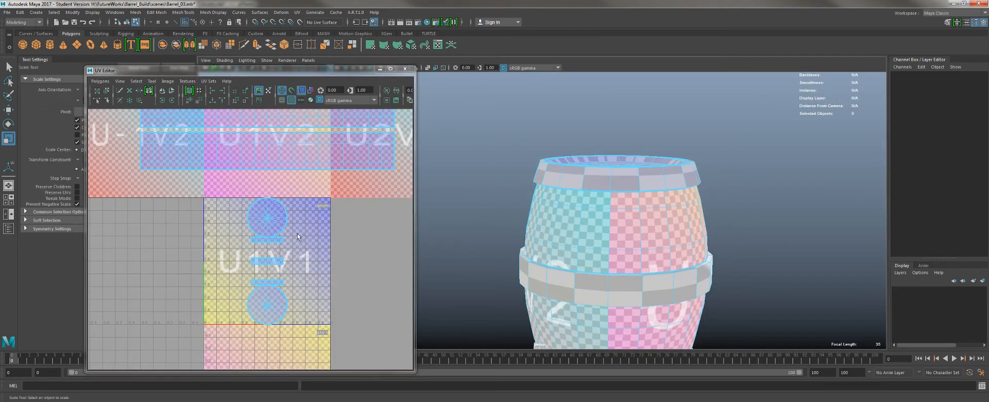
key(q)
right_drag(323, 159, 323, 179)
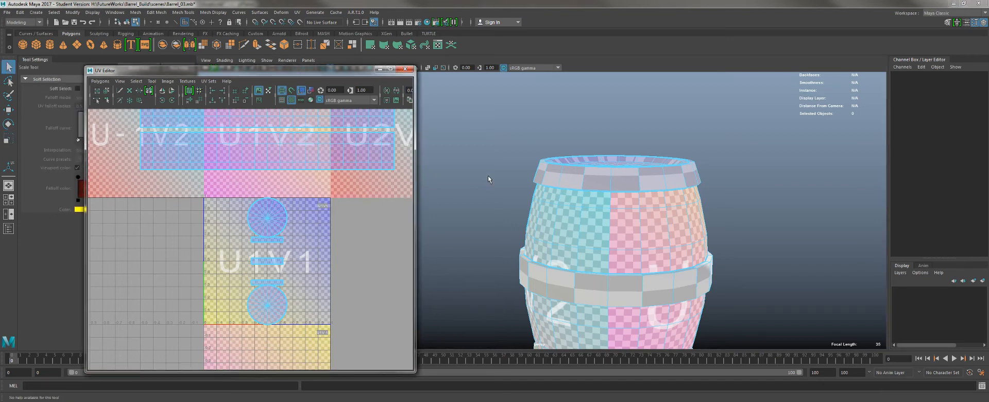
click(592, 179)
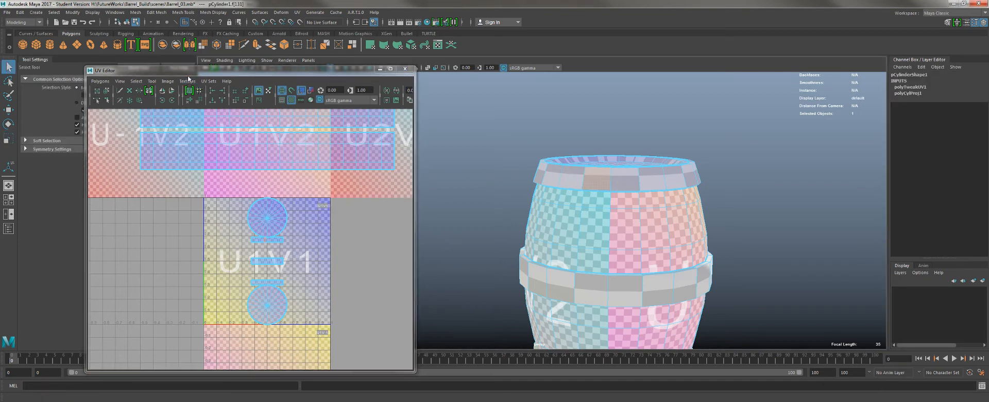
click(291, 100)
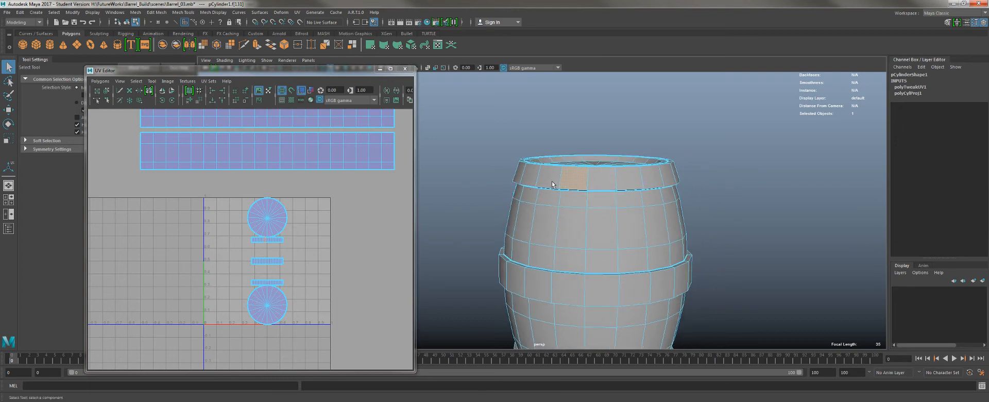
Step: Select the outer face loops of the upper, middle and lower rings together
double_click(597, 178)
shift+double_click(591, 287)
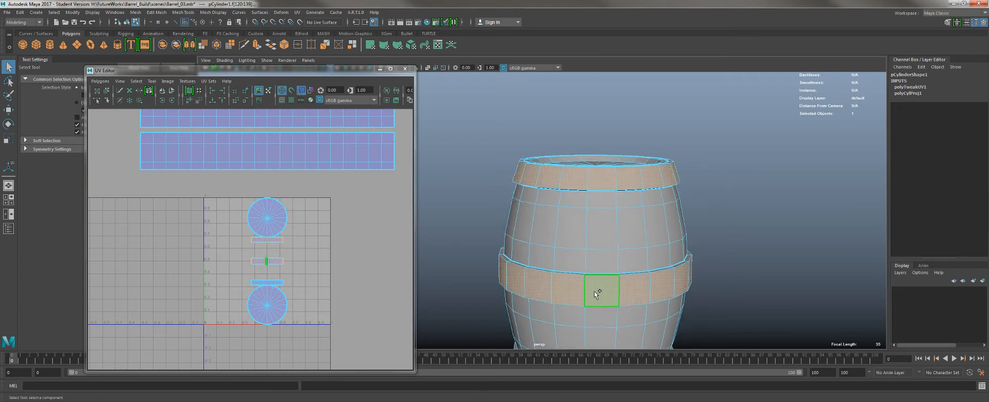
alt+drag(581, 274, 571, 218)
alt+middle_drag(562, 129, 574, 166)
shift+click(541, 268)
shift+double_click(570, 272)
alt+drag(565, 258, 554, 286)
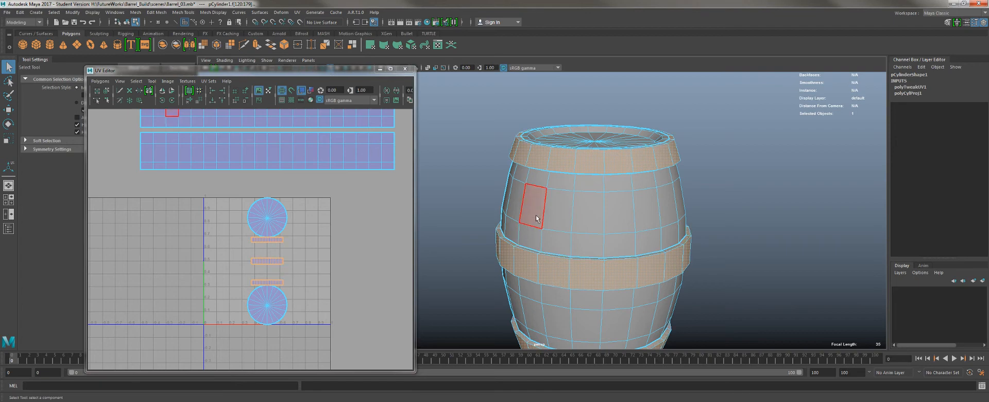
Step: Apply a cylindrical projection to the selected faces of the three rings
alt+right_drag(545, 241, 578, 289)
alt+middle_drag(578, 293, 562, 258)
alt+right_drag(562, 257, 551, 250)
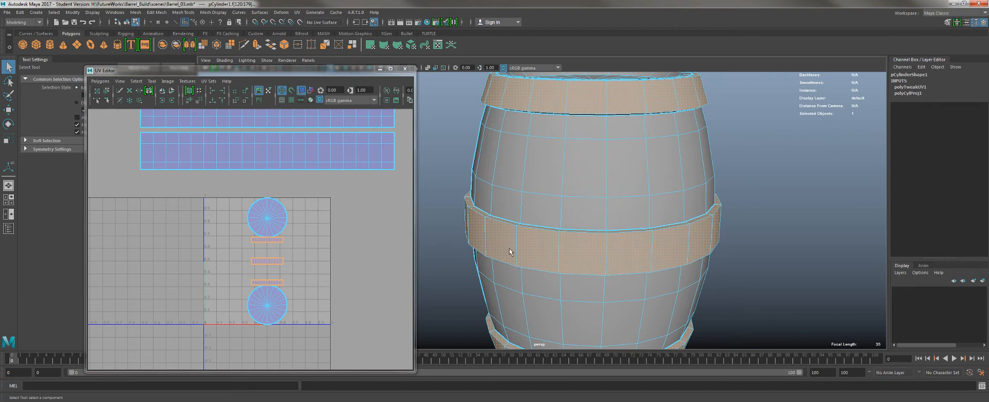
alt+drag(513, 256, 509, 230)
click(391, 49)
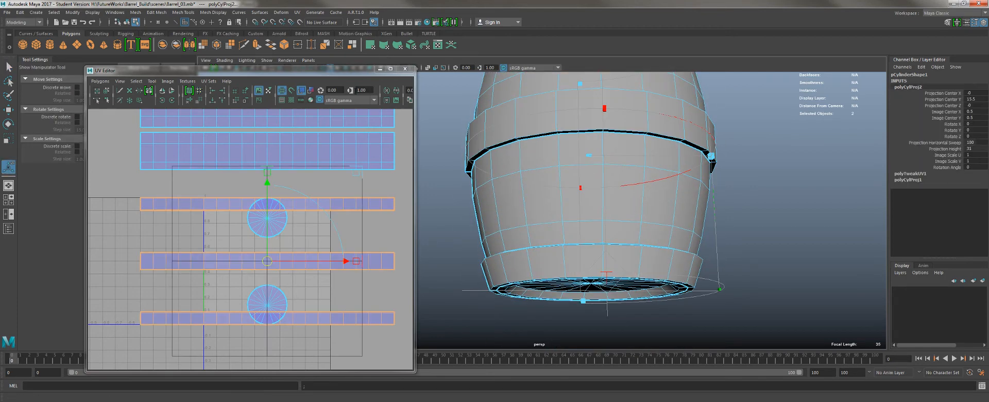
Step: Inspect the projected ring shells in the UV Editor and on the barrel, and display the checker map again
alt+right_drag(533, 220, 525, 217)
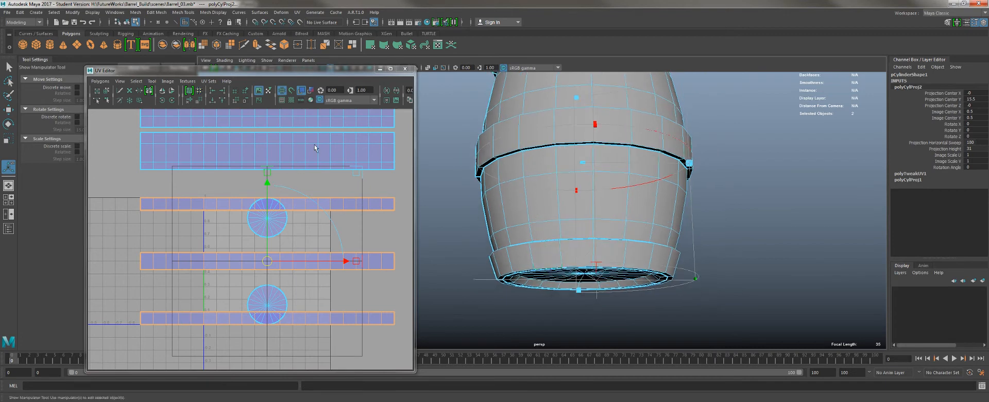
alt+drag(587, 184, 660, 308)
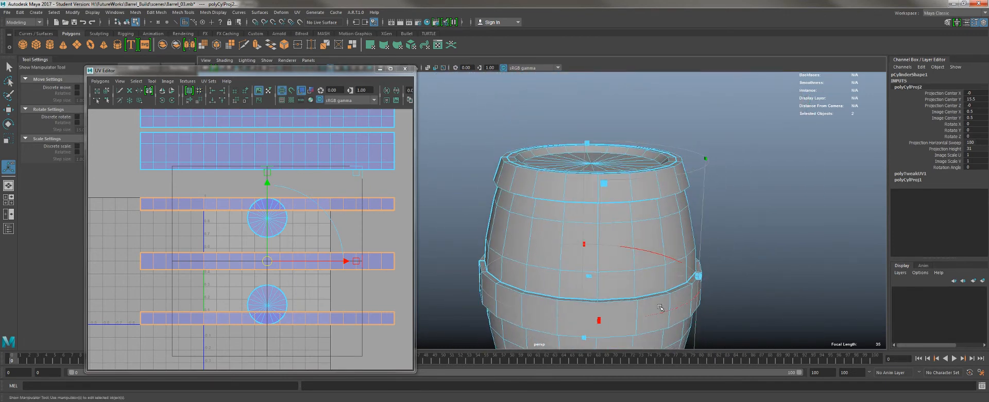
scroll(154, 248, up, 6)
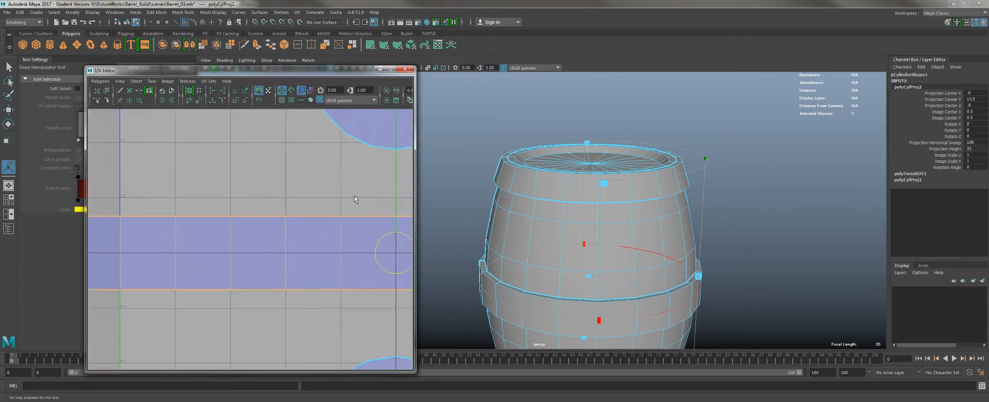
scroll(135, 242, down, 3)
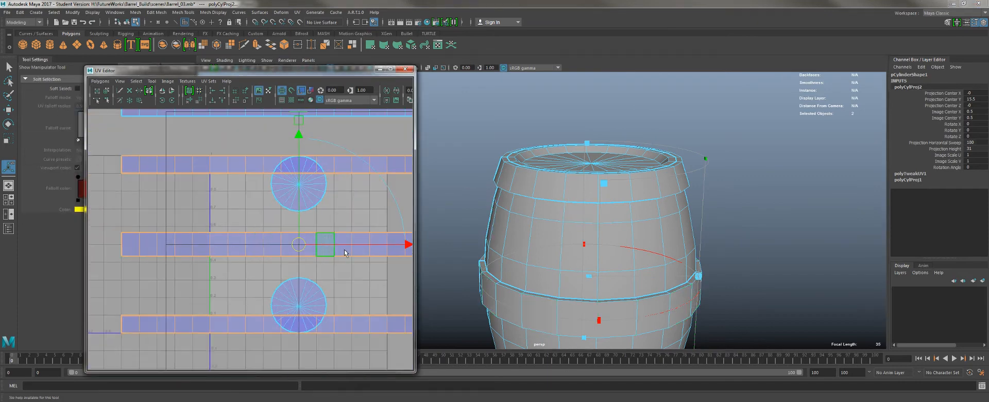
scroll(515, 261, up, 8)
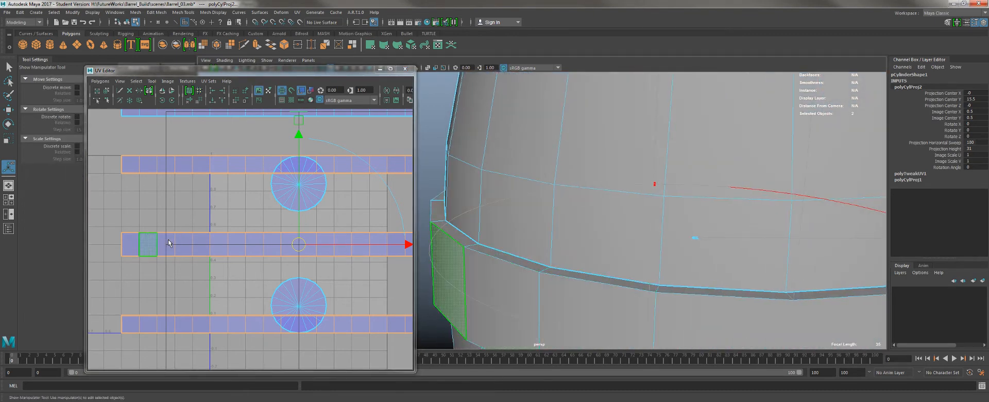
scroll(168, 245, down, 2)
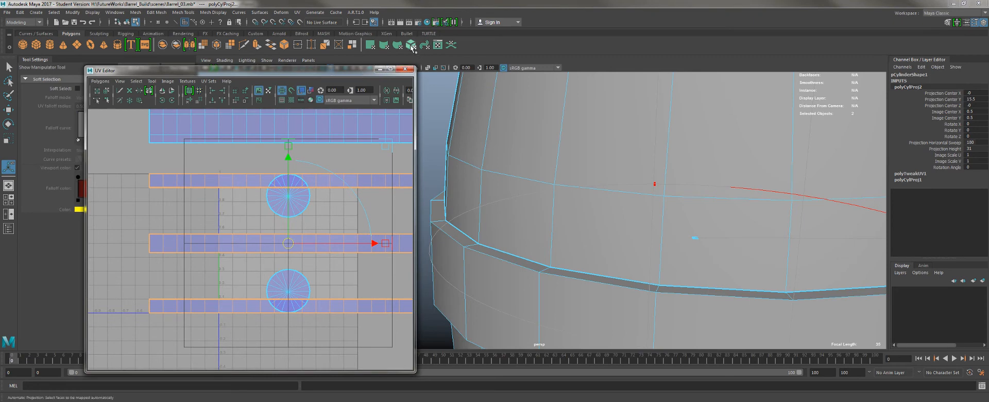
click(284, 101)
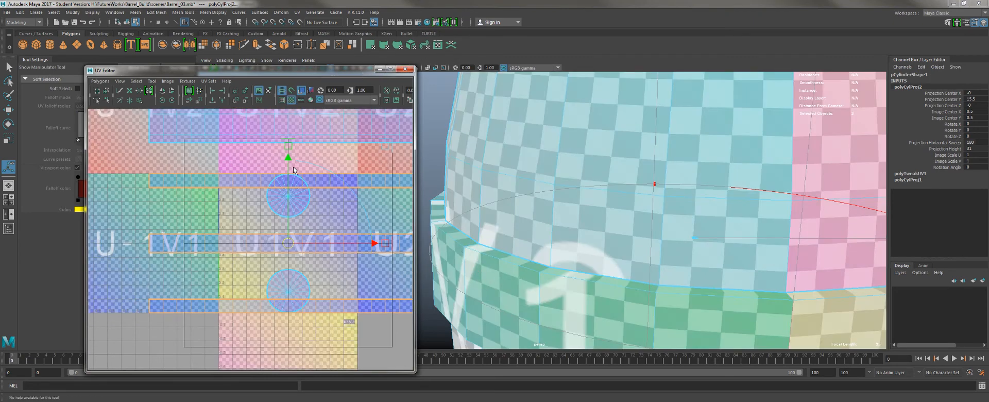
Step: Move the three ring shells horizontally off the lid shells into the tiles from U2V1 to U4V1
scroll(323, 228, down, 4)
key(w)
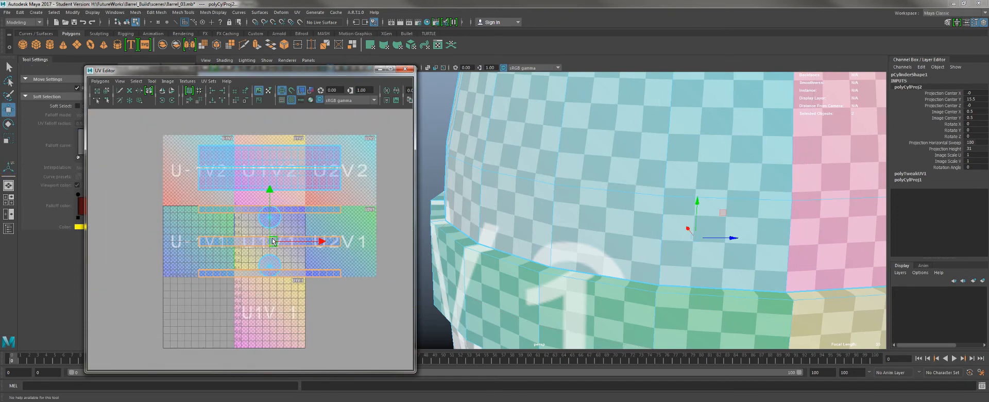
drag(280, 240, 394, 235)
alt+middle_drag(365, 244, 238, 238)
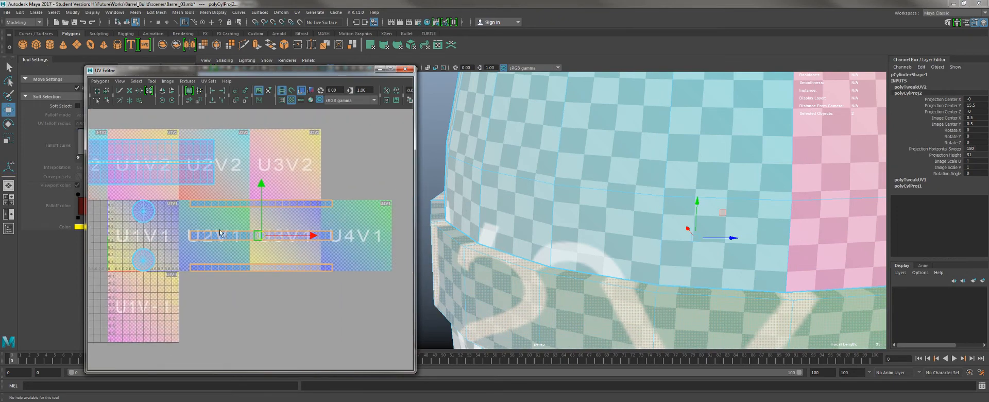
Step: Inspect the three ring shells in the UV Editor with the checker map hidden, and display the map again
scroll(273, 268, up, 3)
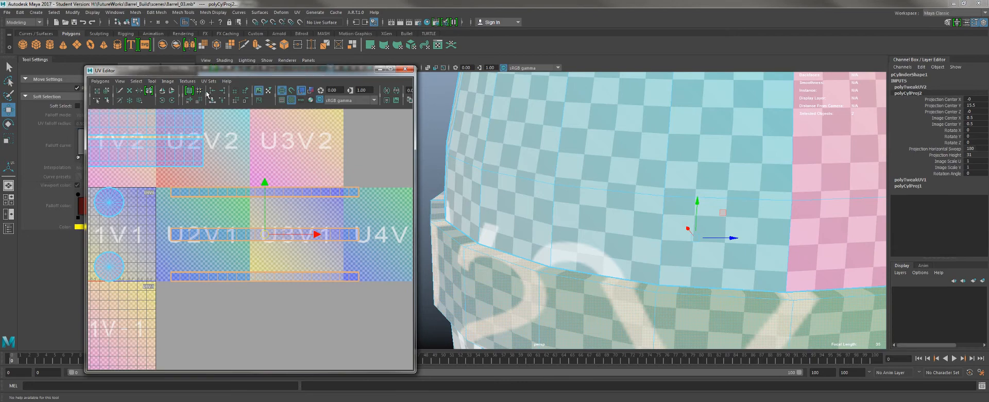
click(289, 101)
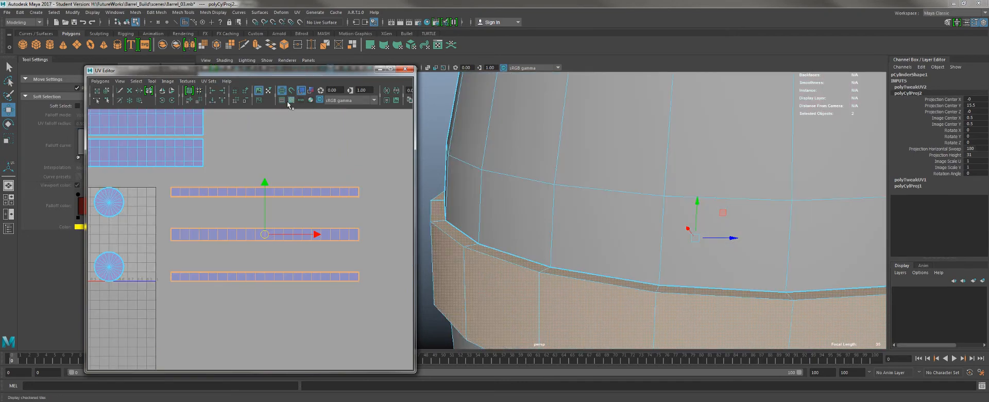
scroll(212, 246, up, 2)
key(q)
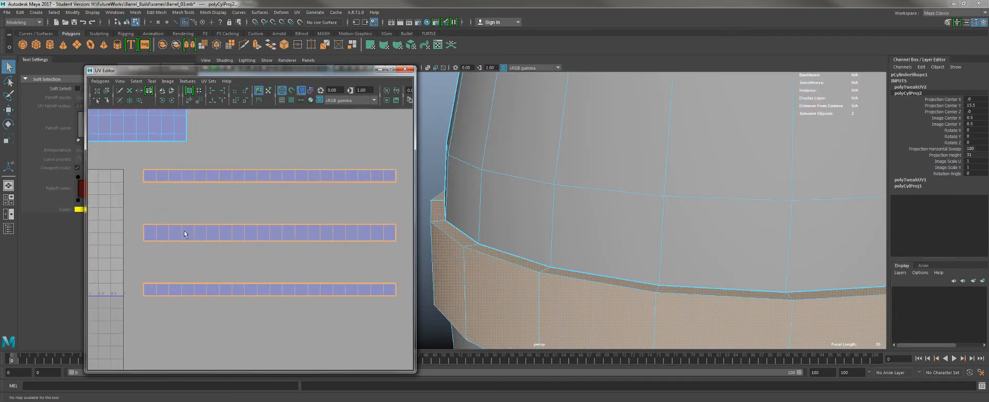
key(ctrl+z)
key(r)
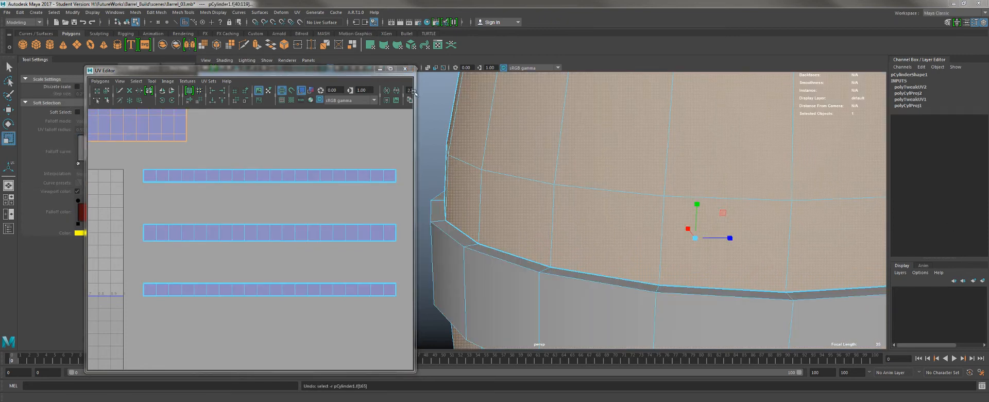
click(291, 100)
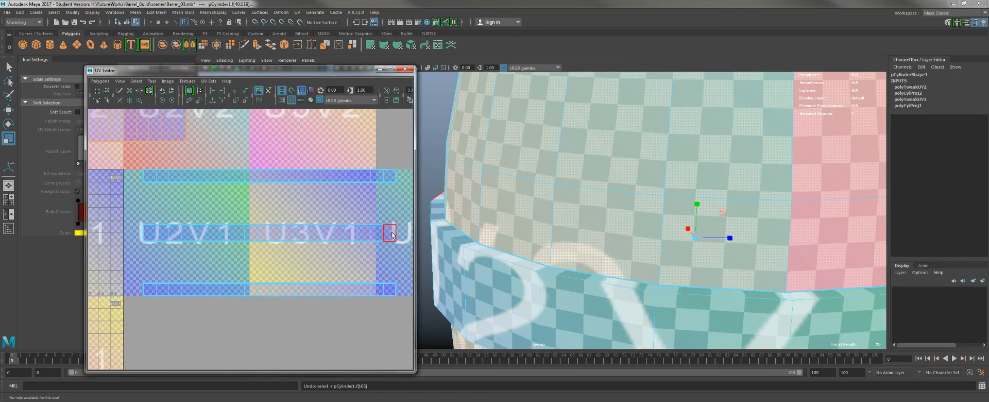
Step: Select the outer face loop of the middle ring and compare it on the barrel with and without the checker map
alt+middle_drag(391, 232, 361, 210)
alt+right_drag(361, 209, 380, 227)
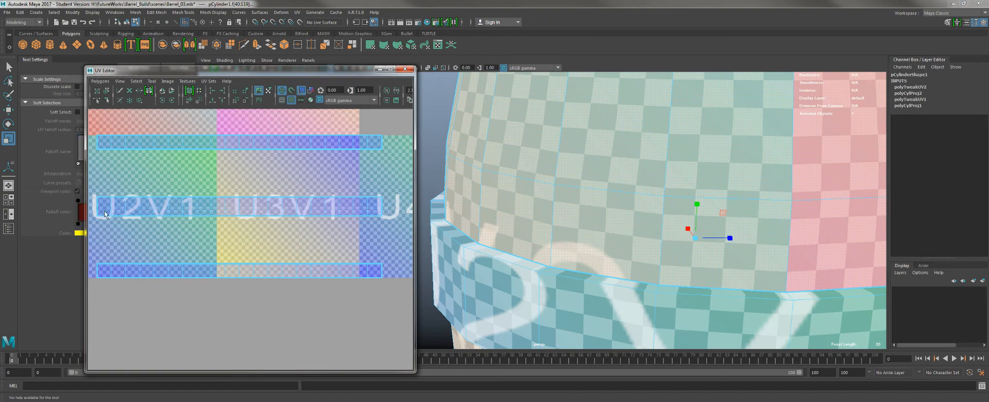
drag(105, 214, 103, 214)
alt+right_drag(654, 224, 592, 206)
alt+middle_drag(593, 206, 550, 173)
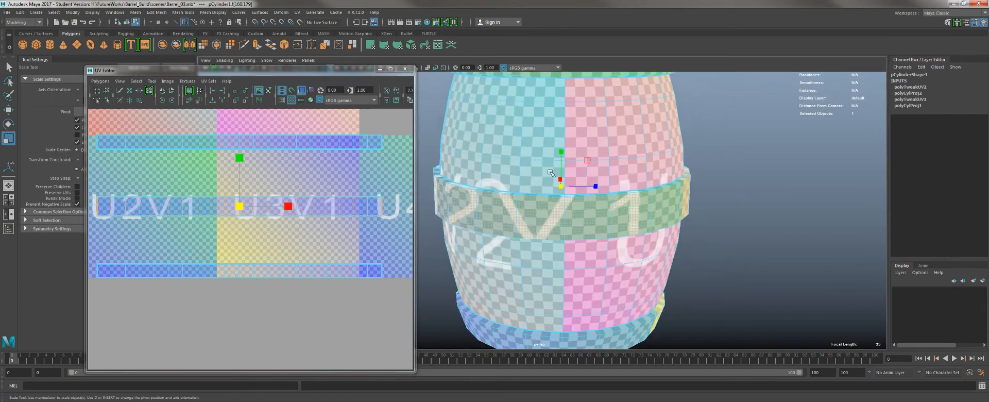
click(292, 102)
alt+drag(522, 177, 502, 214)
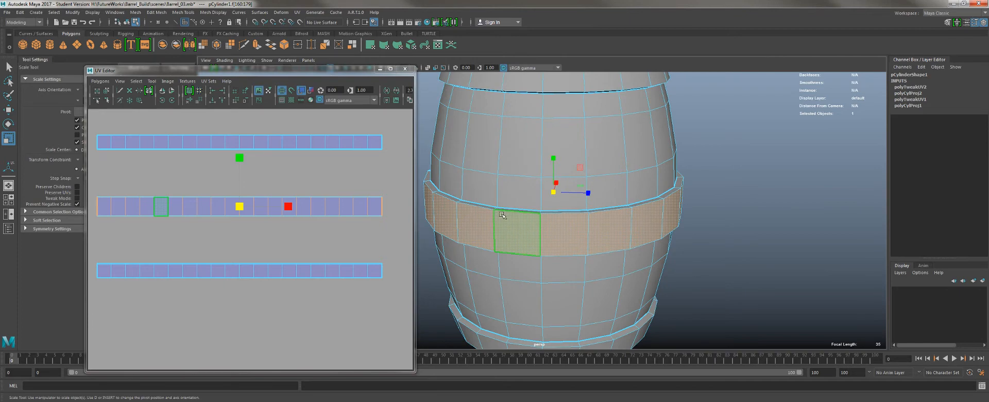
click(291, 100)
Step: Scale the middle ring's outer face loop down slightly in the vertical direction of the UV space
scroll(260, 214, up, 4)
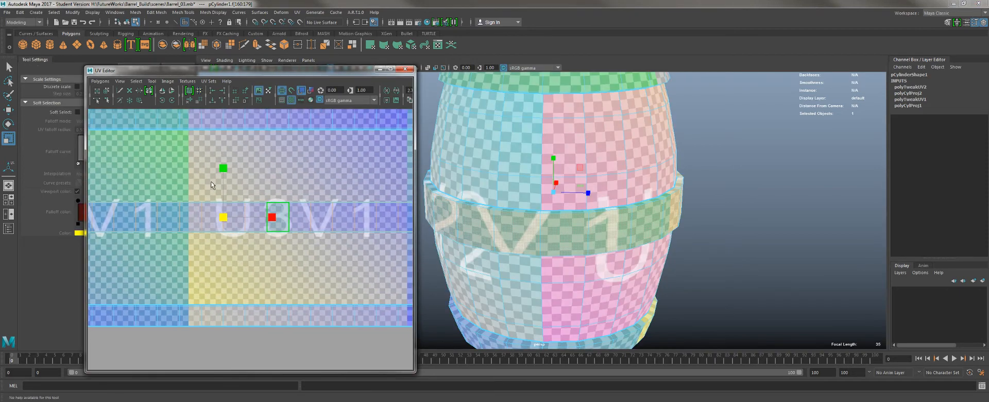
scroll(309, 219, up, 4)
scroll(524, 199, up, 4)
alt+drag(475, 229, 464, 172)
alt+middle_drag(466, 169, 481, 184)
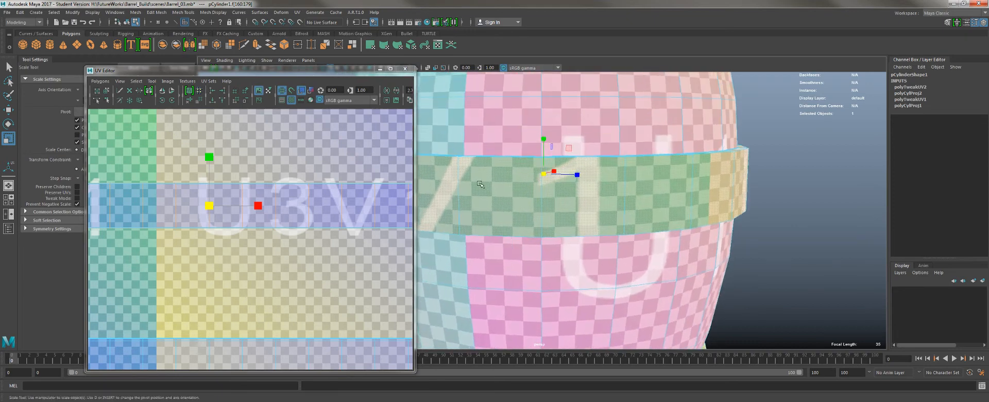
scroll(480, 184, up, 2)
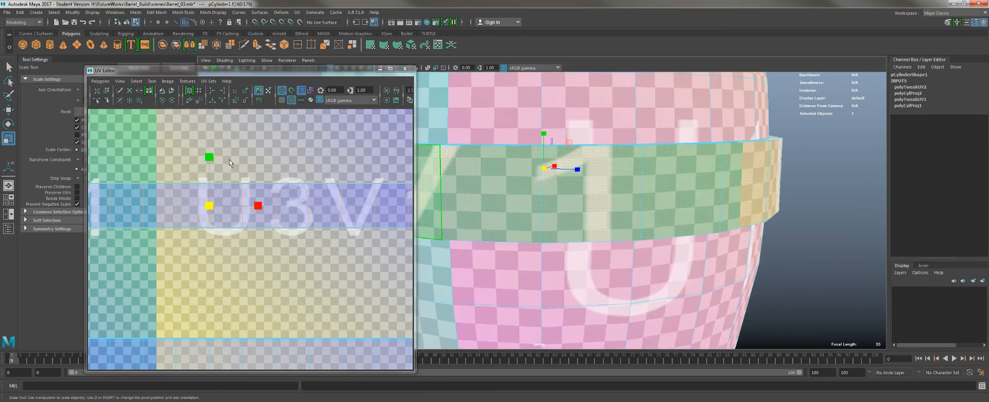
drag(211, 157, 212, 168)
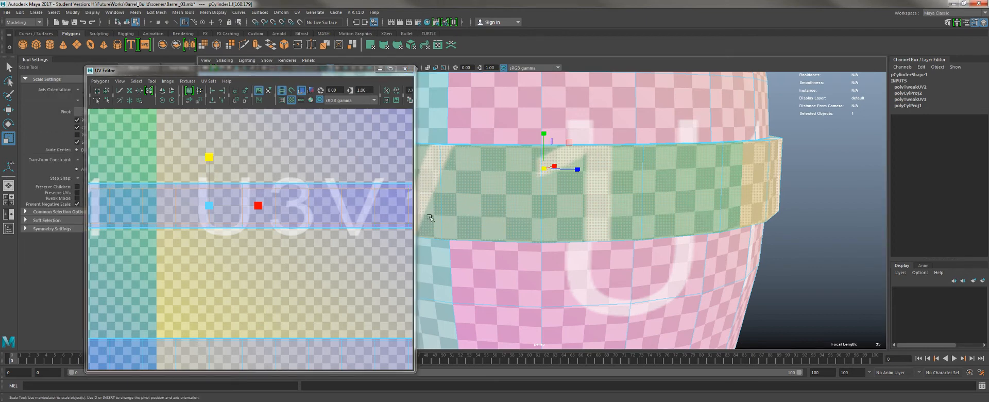
Step: Examine the thin face rows along both edges of the middle ring's shell with the checker map hidden
alt+right_drag(273, 195, 418, 294)
click(291, 100)
alt+right_drag(292, 195, 263, 183)
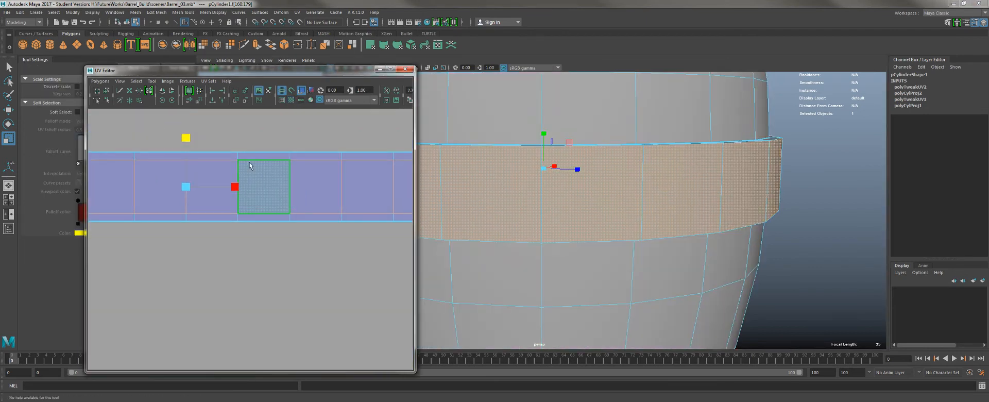
click(257, 154)
click(189, 219)
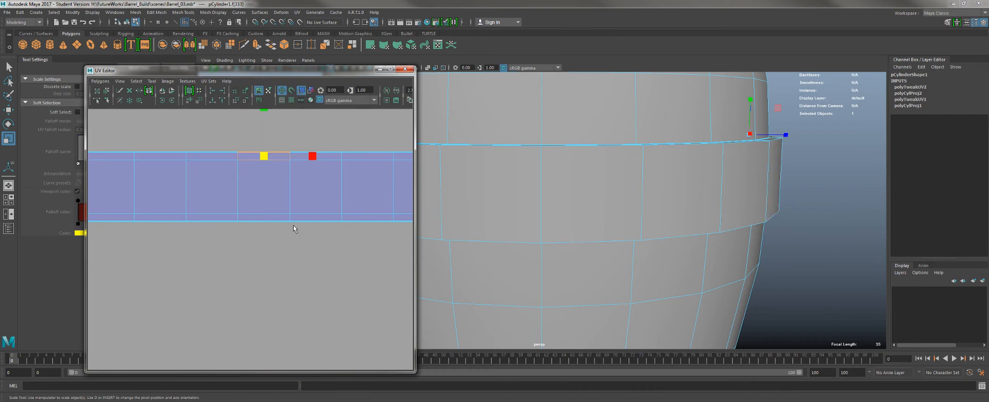
click(267, 219)
click(166, 219)
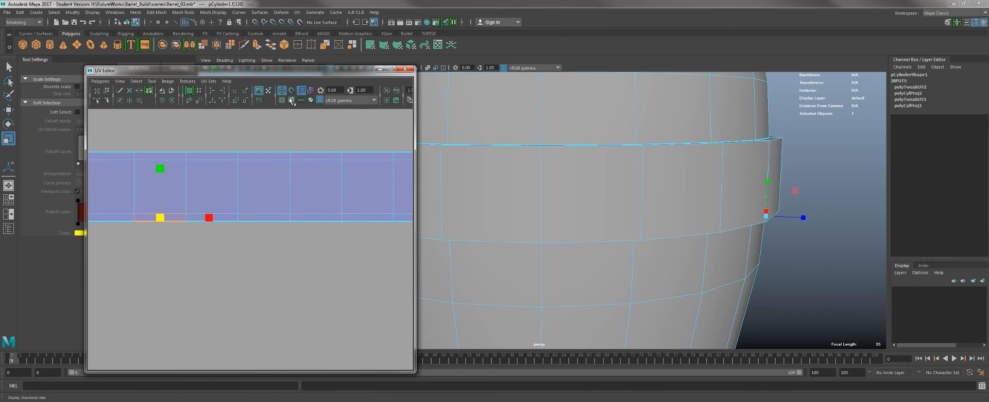
click(291, 100)
Step: Select the outer face loop of the upper ring's shell in the UV Editor
mouse_move(523, 151)
alt+mouse_down()
mouse_move(613, 257)
mouse_move(557, 208)
mouse_move(536, 147)
alt+mouse_up()
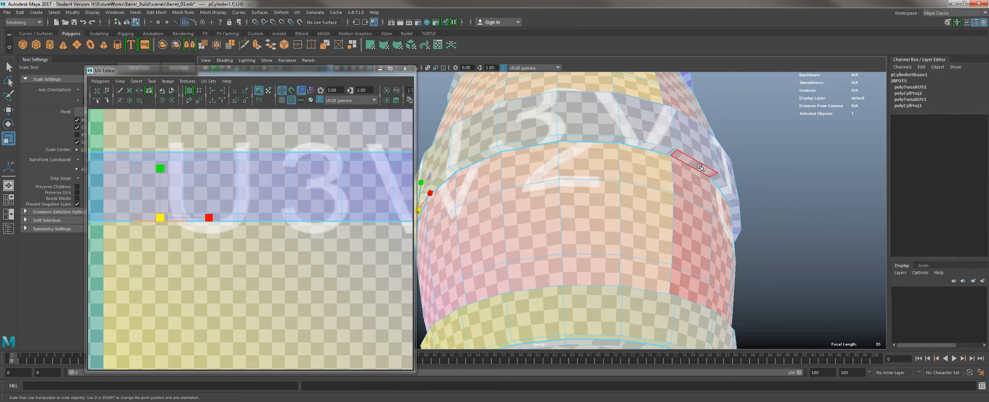
alt+right_drag(479, 186, 397, 103)
alt+middle_drag(510, 163, 562, 178)
alt+drag(562, 177, 577, 194)
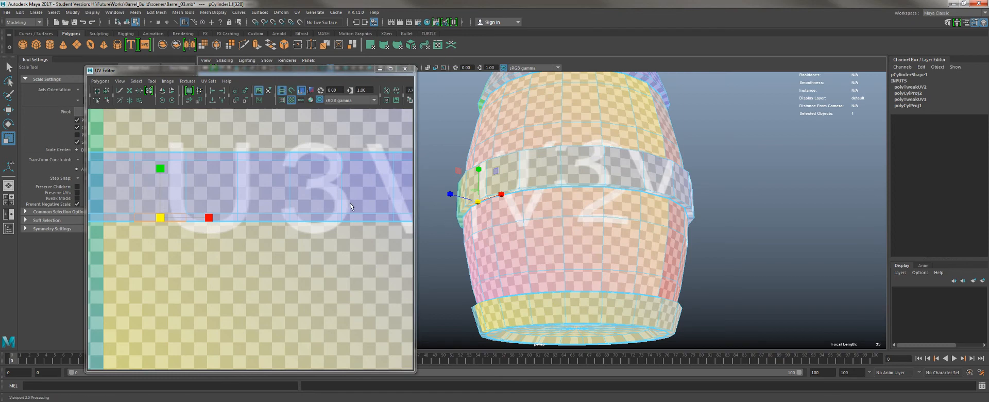
alt+middle_drag(158, 160, 290, 175)
scroll(288, 197, down, 7)
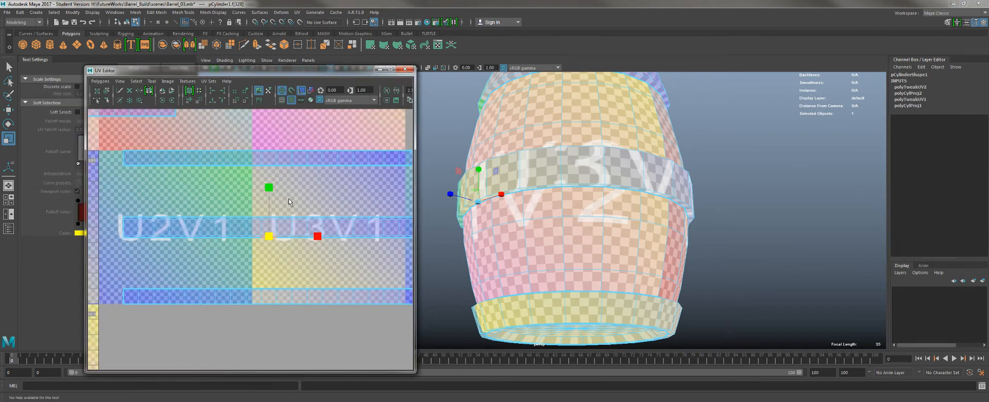
scroll(288, 196, up, 1)
alt+middle_drag(251, 198, 253, 231)
click(122, 179)
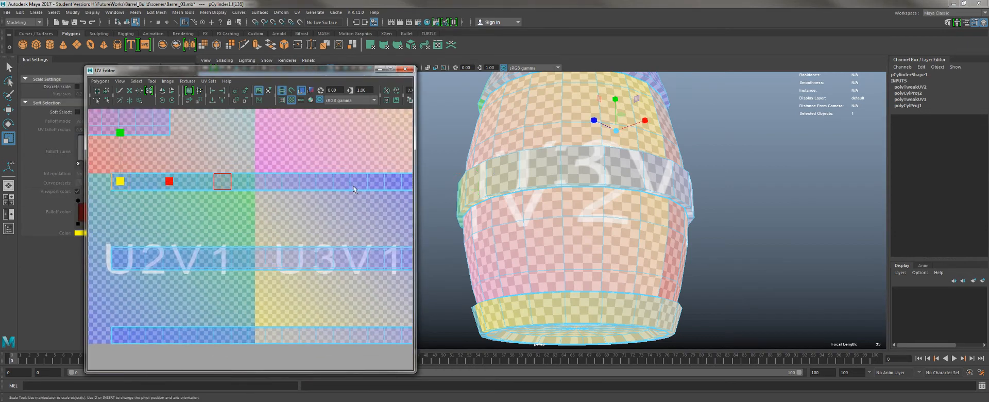
alt+middle_drag(376, 183, 249, 188)
shift+double_click(311, 188)
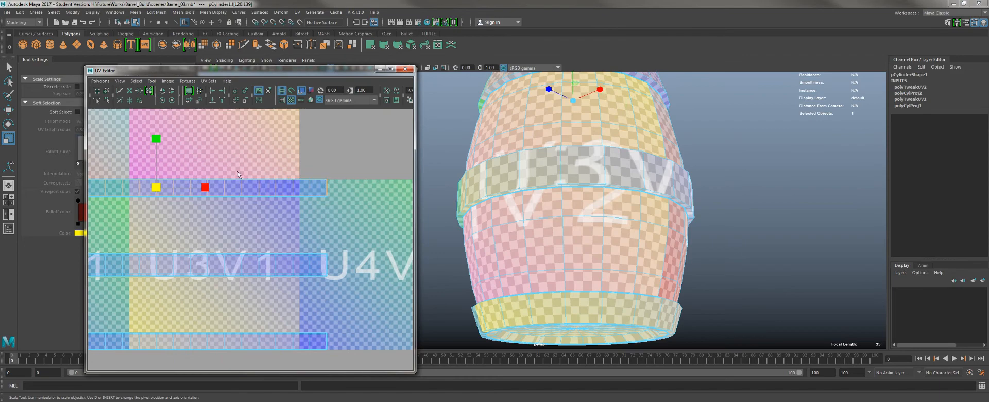
Step: Examine the checker pattern on the upper ring and the adjoining lid and body faces of the barrel
alt+right_drag(239, 173, 587, 172)
alt+middle_drag(588, 172, 624, 253)
alt+drag(590, 165, 579, 239)
alt+middle_drag(546, 159, 550, 212)
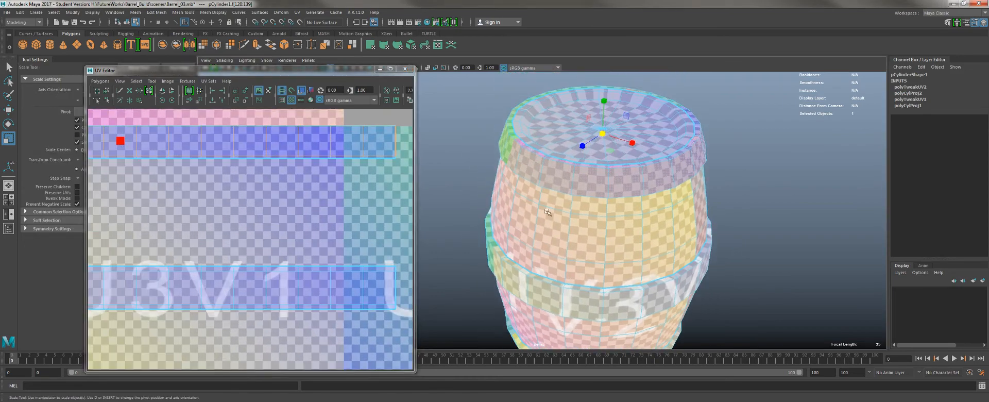
alt+right_drag(550, 212, 620, 210)
alt+middle_drag(559, 206, 530, 261)
alt+right_drag(514, 210, 538, 211)
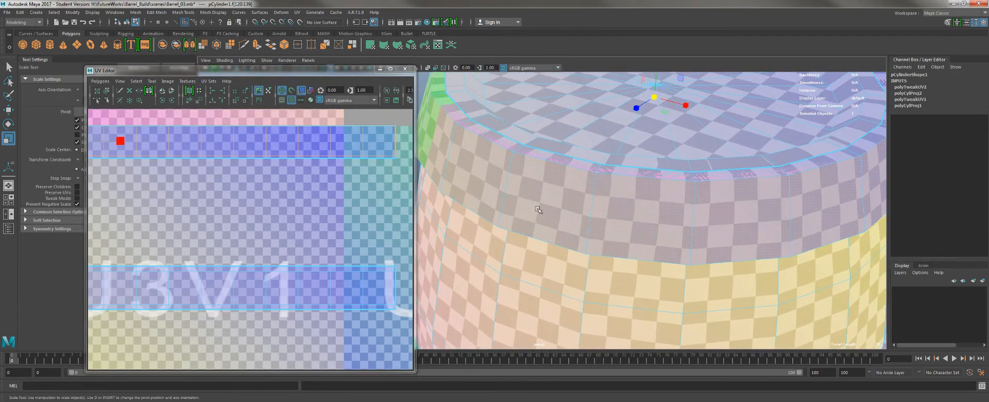
alt+middle_drag(657, 232, 660, 247)
alt+right_drag(660, 247, 680, 250)
Step: Move the upper and lower ring shells vertically in UV space so they sit close to the middle ring's shell
alt+middle_drag(195, 132, 224, 147)
right_drag(185, 153, 225, 156)
key(w)
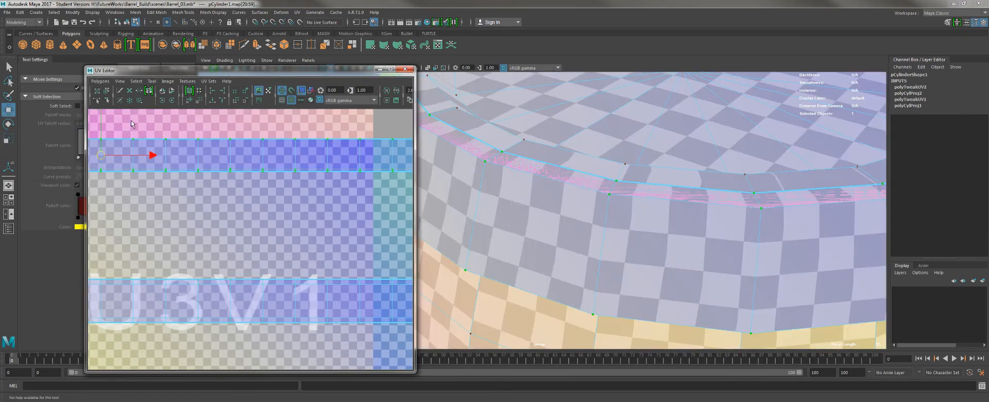
alt+middle_drag(131, 120, 214, 140)
alt+right_drag(214, 140, 204, 159)
drag(220, 157, 218, 194)
alt+middle_drag(197, 346, 235, 240)
click(235, 240)
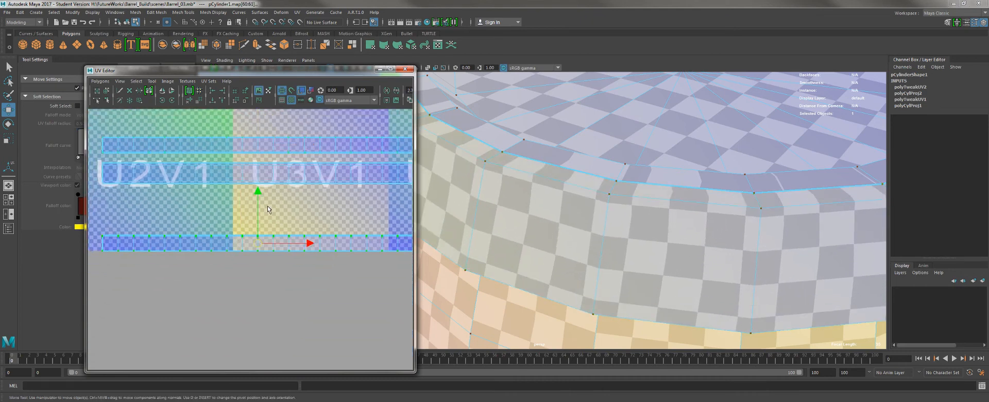
drag(259, 192, 259, 149)
Step: Switch back to face selection and select the upper ring's outer face loop
right_drag(219, 135, 219, 154)
click(218, 145)
shift+double_click(234, 145)
alt+drag(643, 181, 513, 181)
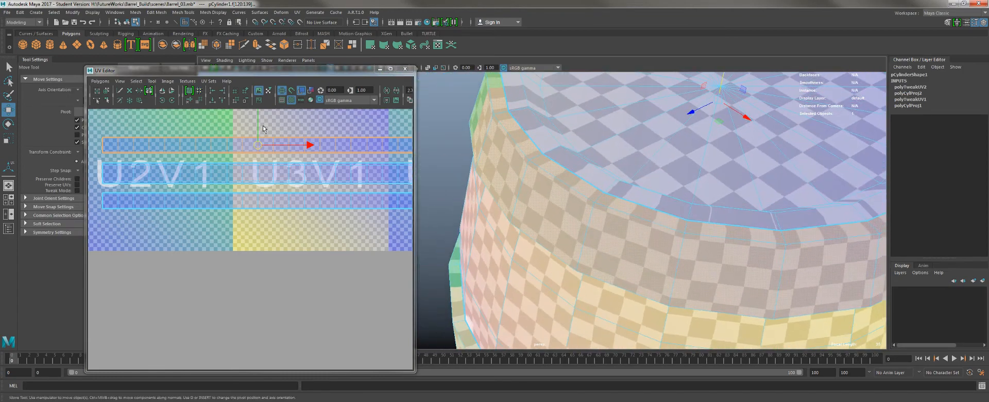
Step: Try to scale the upper ring's shell down vertically in the UV Editor
key(r)
key(w)
drag(257, 125, 257, 125)
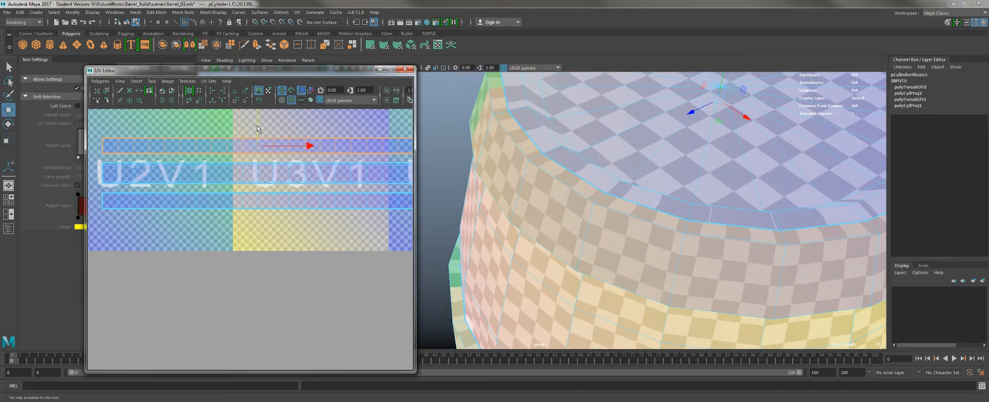
key(r)
alt+middle_drag(257, 127, 255, 145)
drag(259, 116, 259, 130)
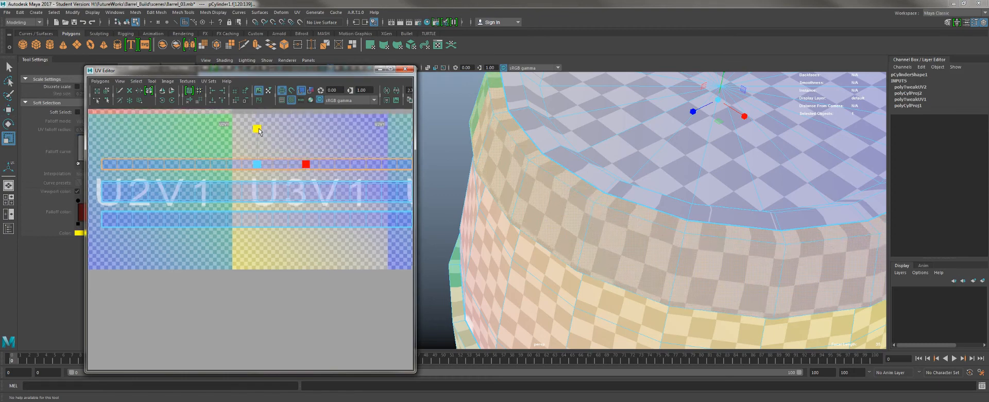
key(f)
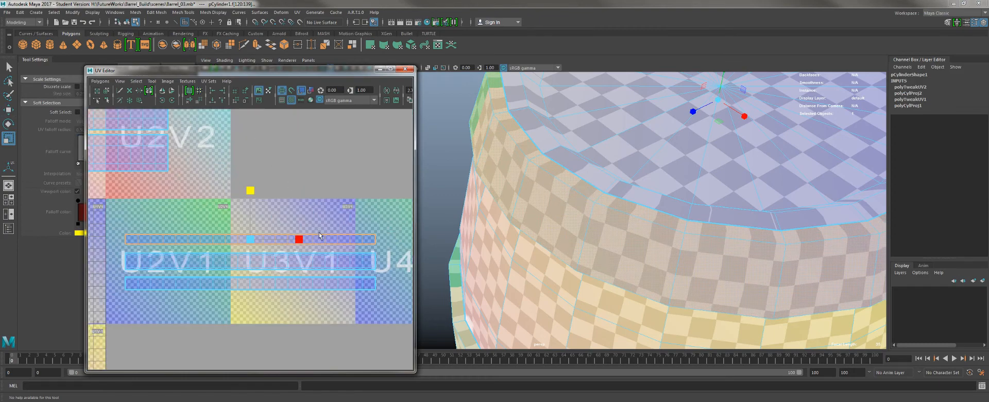
Step: Maximize the UV Editor and undo the vertical move and scaling of the upper ring's shell, keeping its outer face loop selected
click(390, 71)
alt+right_drag(366, 221, 441, 250)
alt+middle_drag(518, 289, 455, 267)
alt+right_drag(455, 268, 515, 278)
key(w)
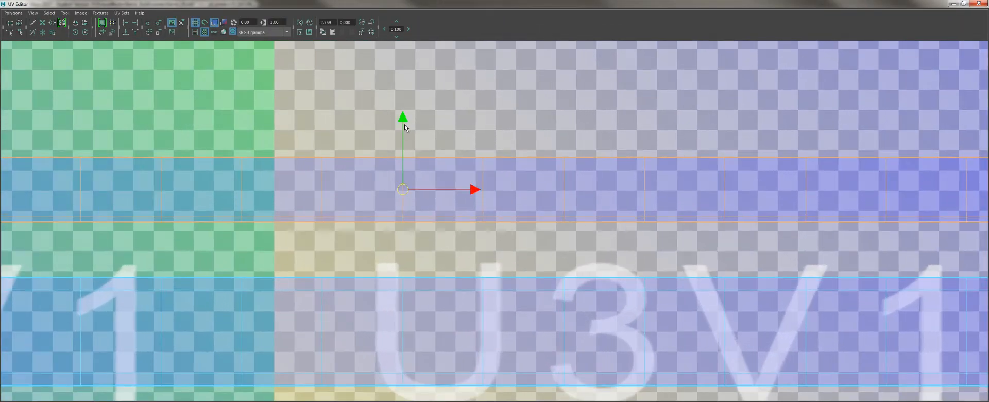
drag(402, 123, 403, 138)
key(ctrl+z)
click(267, 187)
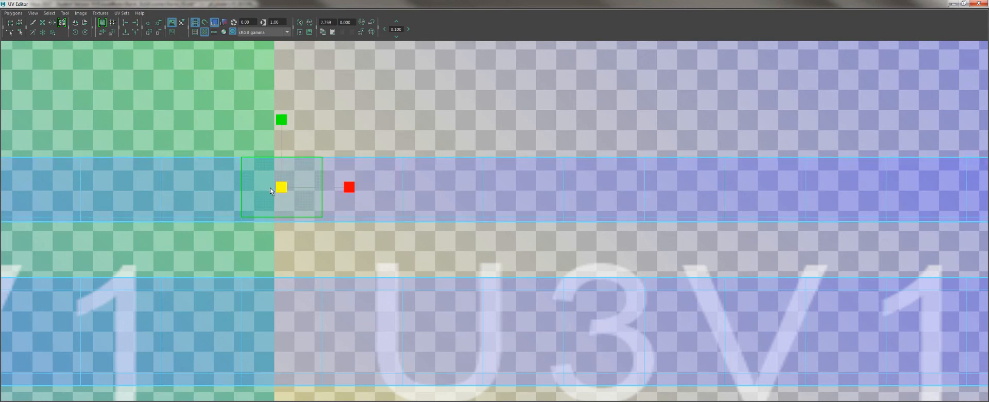
key(ctrl+z)
key(ctrl+z)
key(ctrl+z)
key(ctrl+y)
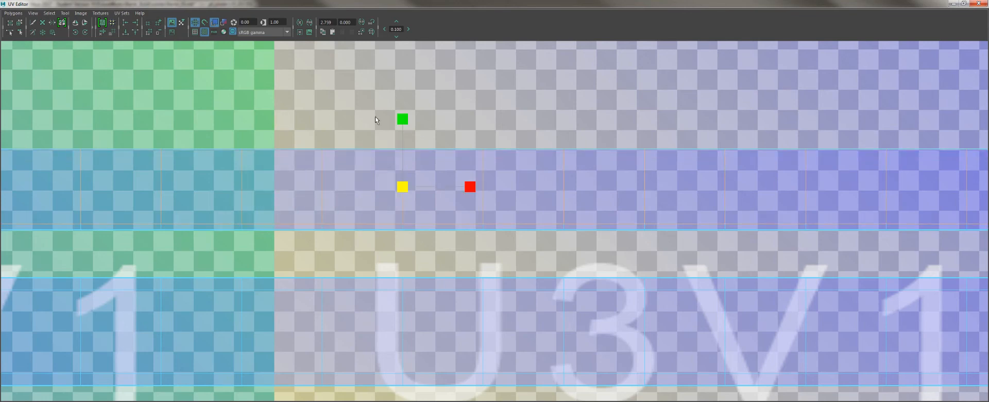
Step: Scale the upper ring's outer face loop down slightly in the vertical UV direction and restore the UV Editor to a smaller window
drag(406, 122, 405, 133)
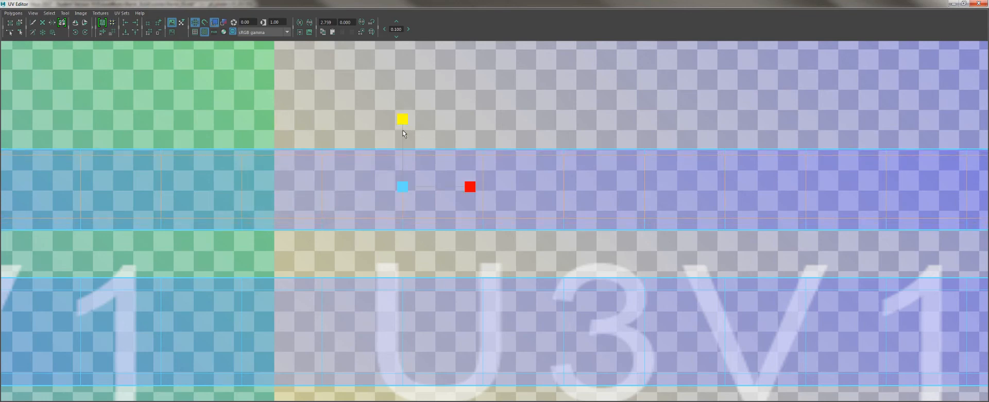
key(w)
scroll(433, 91, down, 1)
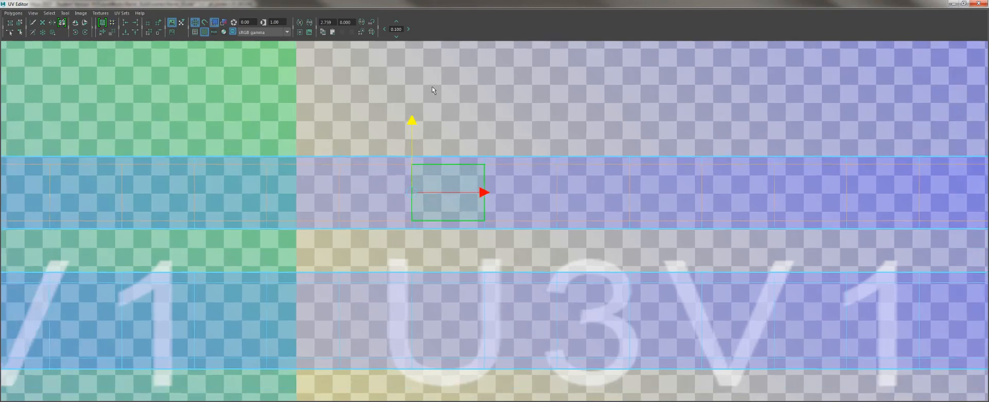
scroll(432, 87, down, 1)
drag(473, 6, 331, 100)
alt+drag(674, 256, 636, 193)
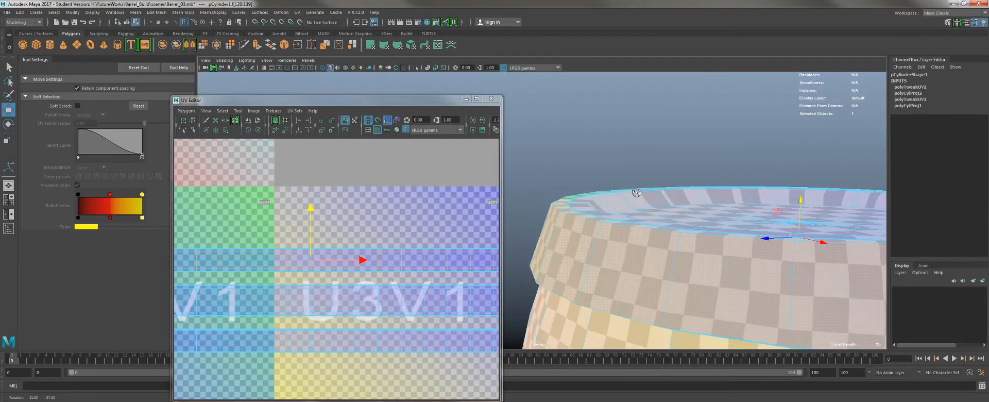
key(r)
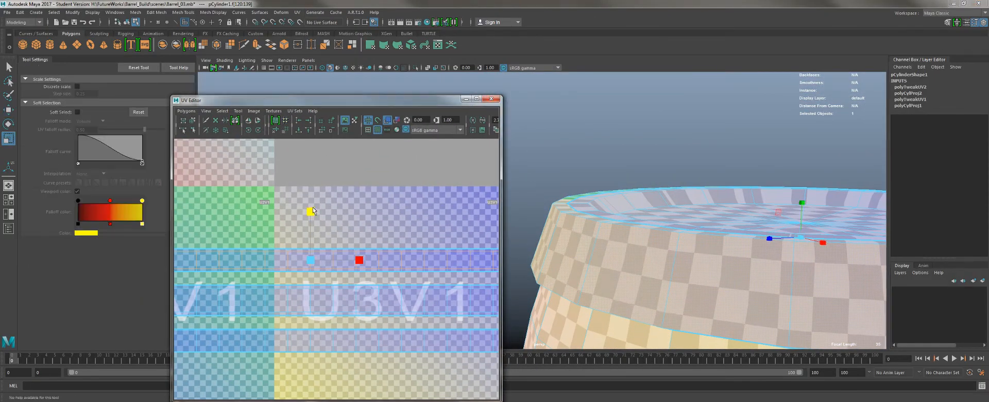
Step: Scale the upper ring's shell up slightly in the vertical UV direction and compare its checkers with the barrel body
drag(312, 208, 313, 204)
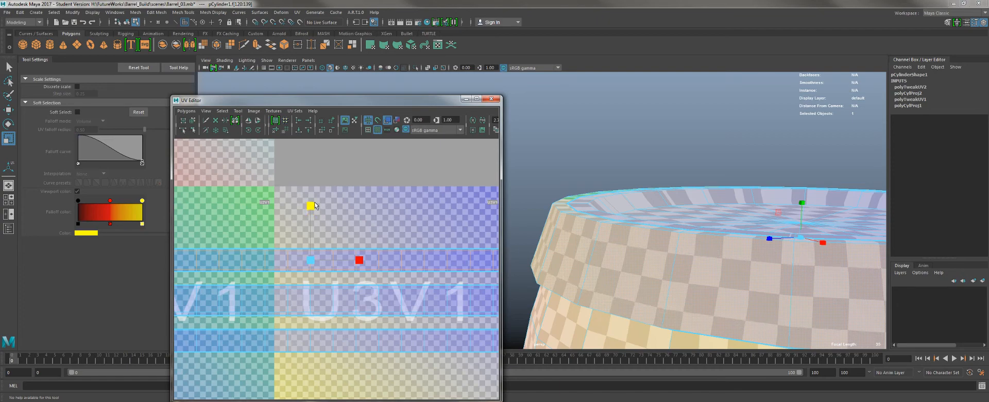
scroll(339, 227, up, 4)
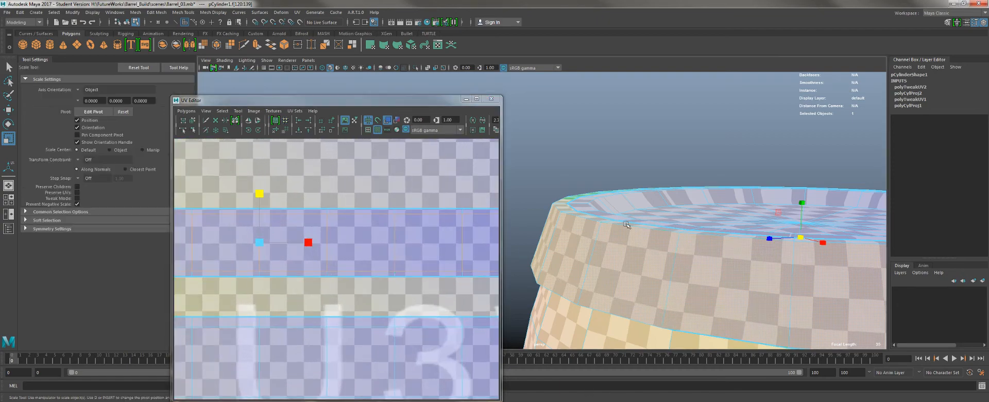
scroll(436, 230, down, 1)
mouse_move(639, 180)
alt+mouse_down()
mouse_move(631, 222)
mouse_move(631, 155)
mouse_move(639, 175)
alt+mouse_up()
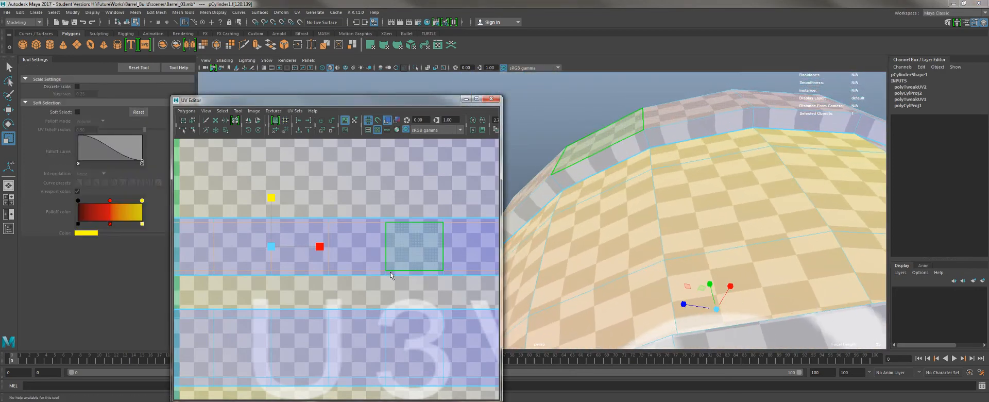
Step: Switch to UV selection and select the full lower row of UVs on the uppermost ring shell, toggling the checker texture as needed
alt+middle_drag(288, 160, 306, 166)
alt+right_drag(306, 166, 273, 164)
alt+middle_drag(361, 232, 279, 180)
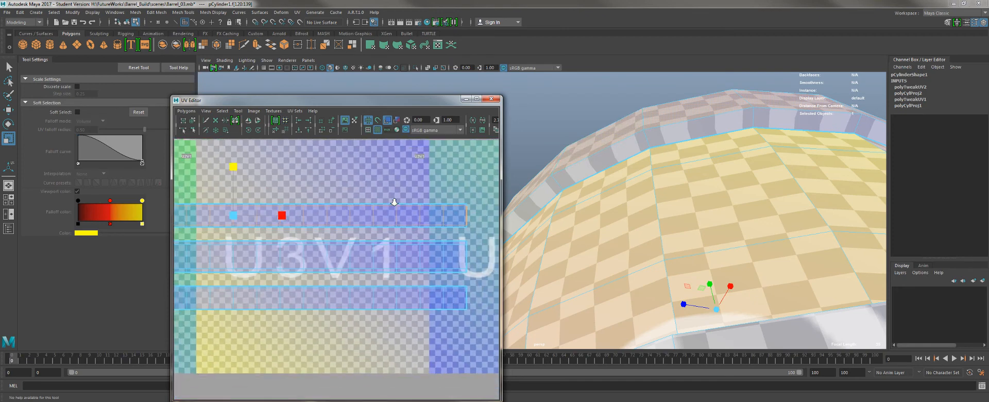
key(q)
right_drag(428, 221, 466, 223)
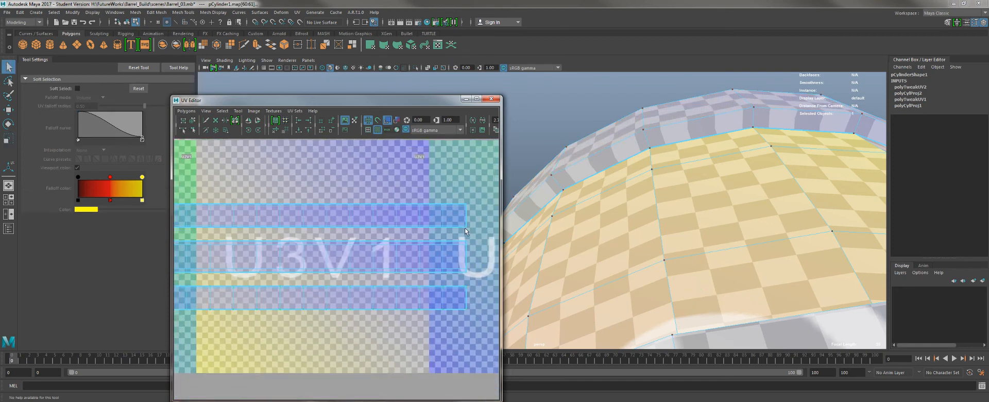
drag(471, 232, 215, 226)
alt+middle_drag(300, 214, 494, 203)
alt+right_drag(284, 216, 319, 215)
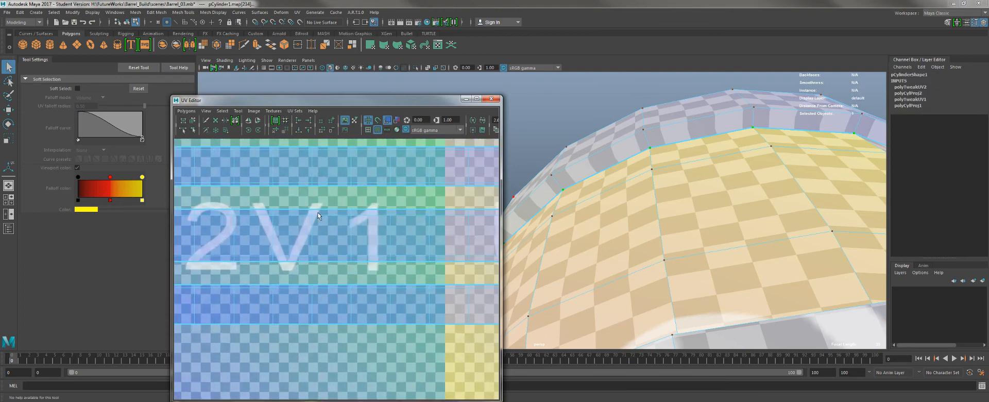
alt+middle_drag(319, 215, 256, 229)
drag(422, 212, 224, 198)
click(377, 131)
alt+middle_drag(291, 182, 443, 176)
drag(256, 197, 185, 193)
click(379, 129)
Step: Shift the selected lower UV row of the uppermost ring shell slightly in the vertical direction
key(w)
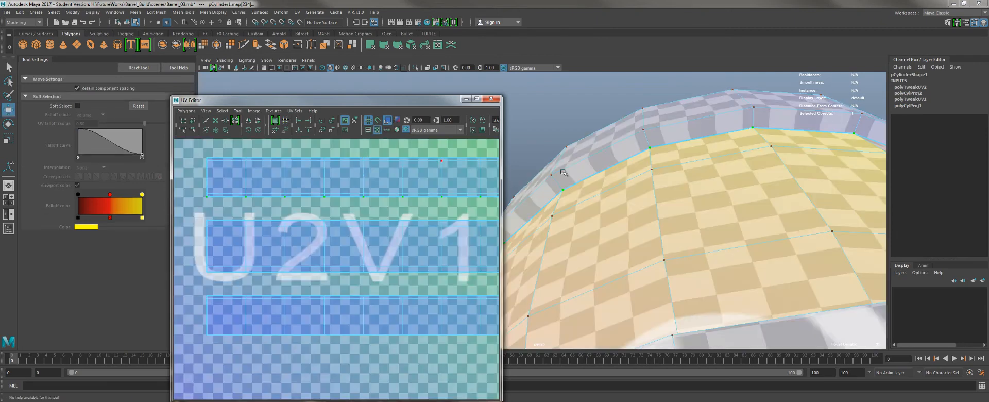
alt+right_drag(318, 193, 348, 198)
alt+drag(621, 170, 647, 268)
alt+drag(605, 131, 571, 157)
alt+right_drag(348, 167, 282, 113)
alt+middle_drag(283, 113, 142, 103)
drag(375, 158, 379, 159)
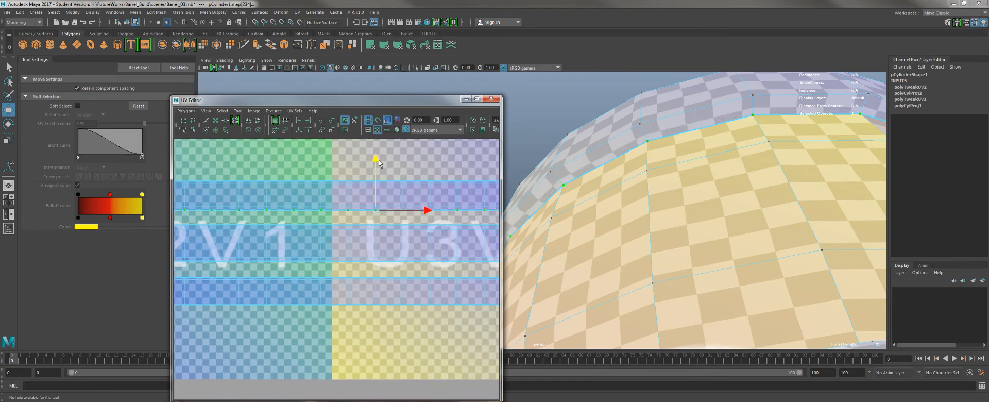
Step: Widen the UV Editor and select the upper row of UVs on the lowest ring shell
click(350, 280)
alt+right_drag(372, 287, 299, 193)
alt+middle_drag(234, 245, 265, 222)
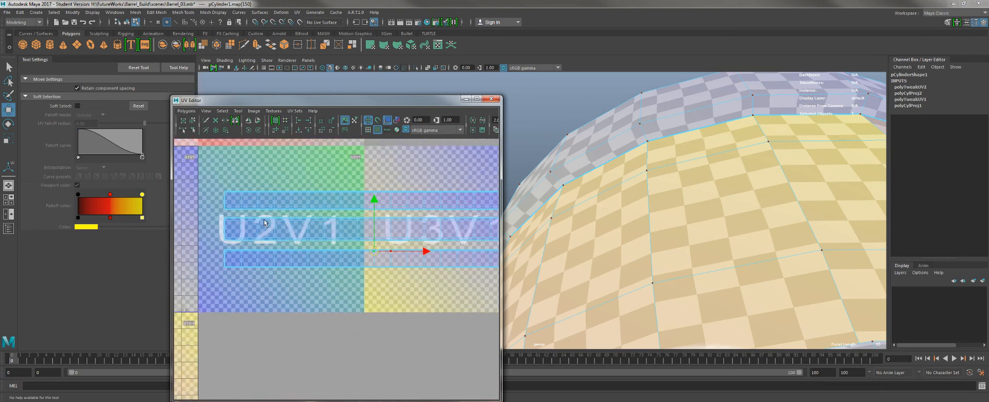
drag(500, 257, 601, 262)
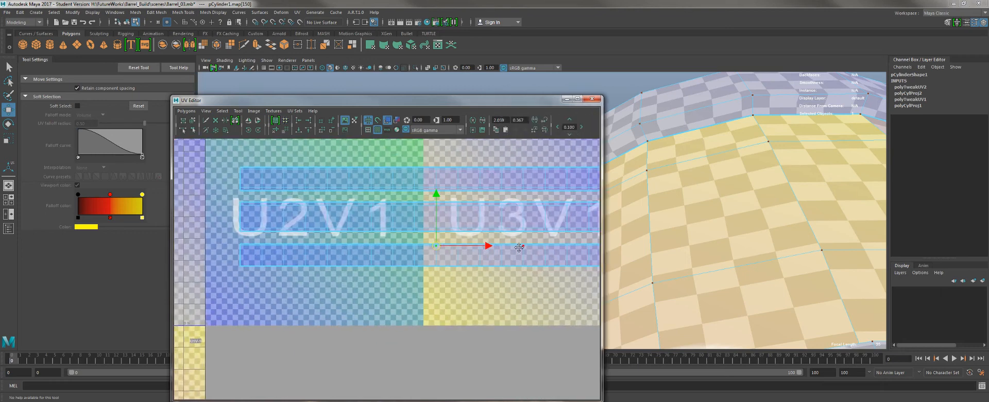
alt+middle_drag(524, 247, 465, 242)
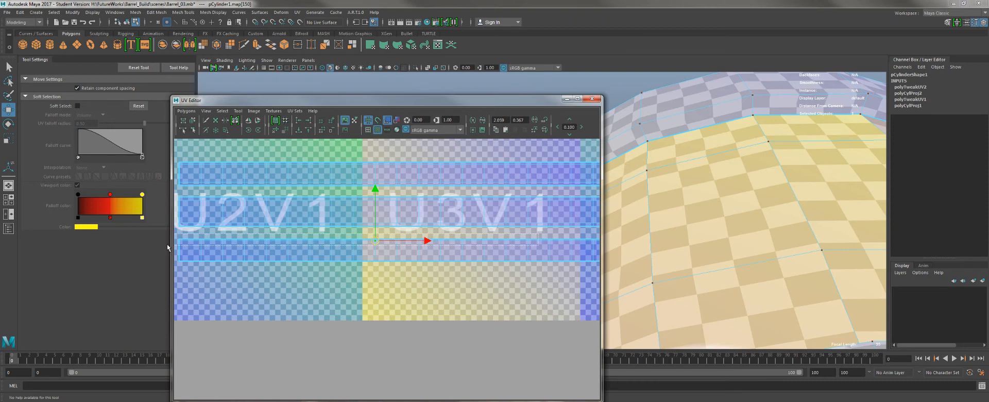
drag(167, 245, 164, 240)
alt+middle_drag(455, 231, 257, 223)
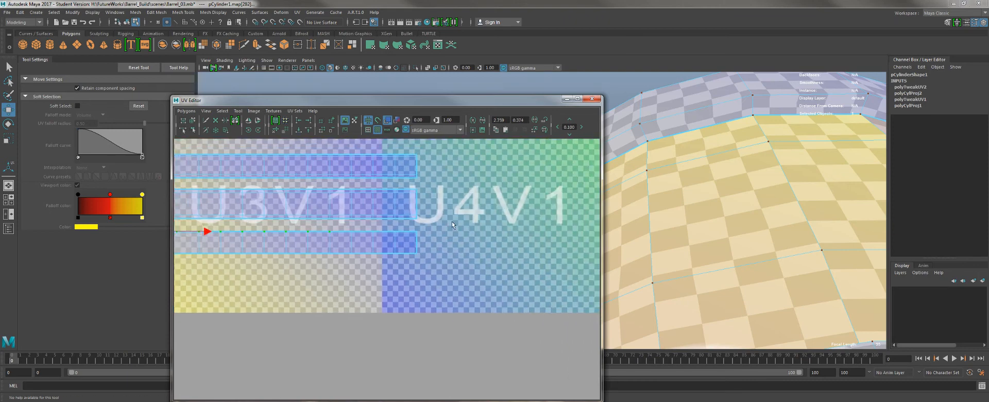
shift+drag(337, 233, 334, 231)
Step: Switch to face selection and select the whole face loop of the lowest ring shell
alt+middle_drag(322, 236, 483, 229)
right_drag(333, 234, 334, 255)
click(588, 237)
alt+middle_drag(198, 235, 351, 230)
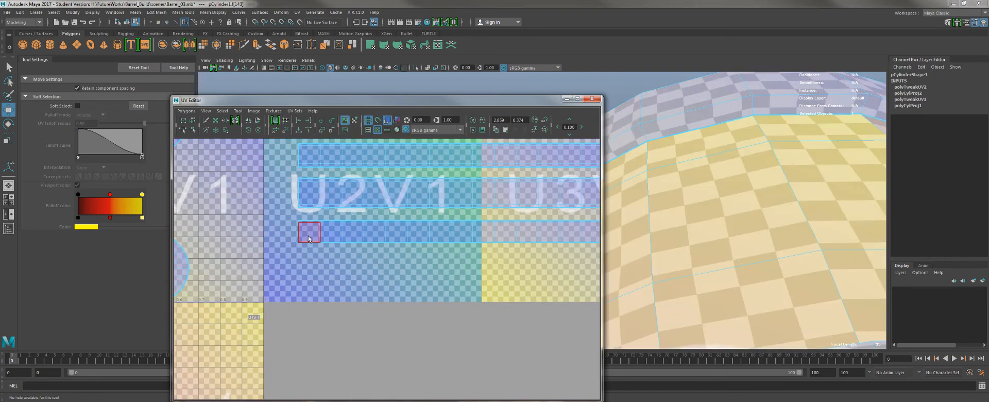
shift+double_click(308, 239)
Step: Scale the lower ring's shell down slightly in the vertical UV direction to match the neighbouring checker size
alt+drag(783, 254, 711, 184)
alt+right_drag(710, 184, 663, 177)
alt+drag(662, 177, 695, 236)
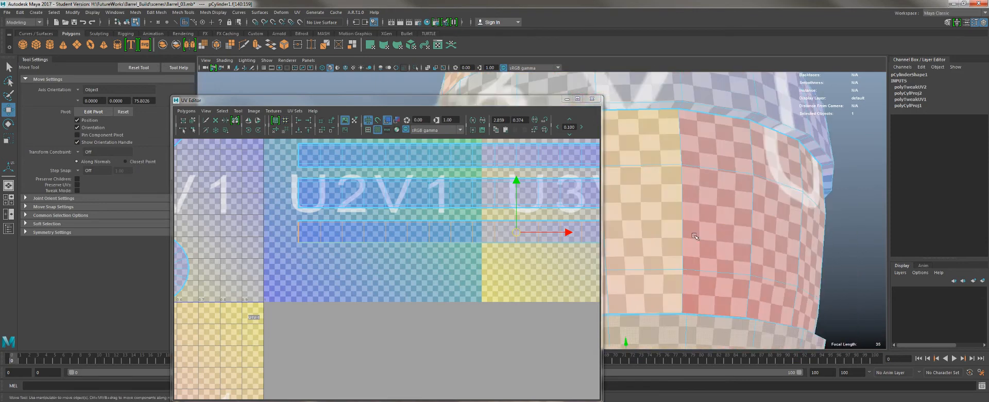
alt+right_drag(696, 236, 654, 229)
alt+drag(654, 229, 731, 204)
alt+right_drag(567, 206, 752, 200)
key(r)
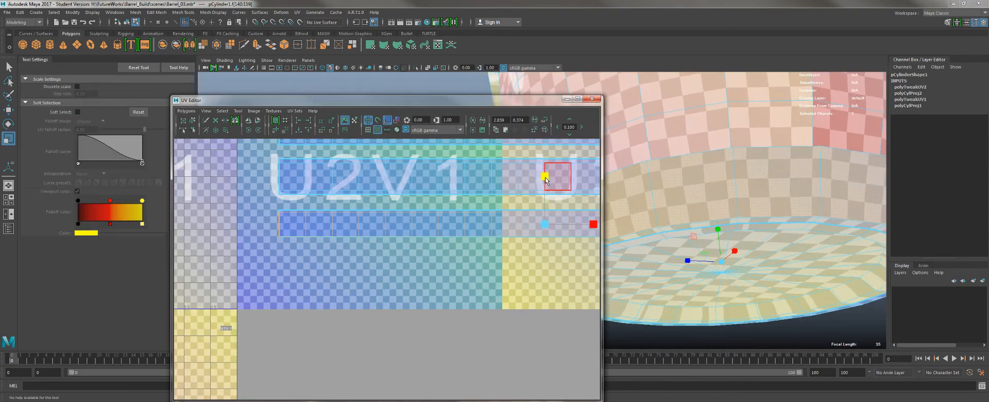
mouse_move(545, 177)
mouse_down()
mouse_move(540, 171)
mouse_move(541, 186)
mouse_up()
key(w)
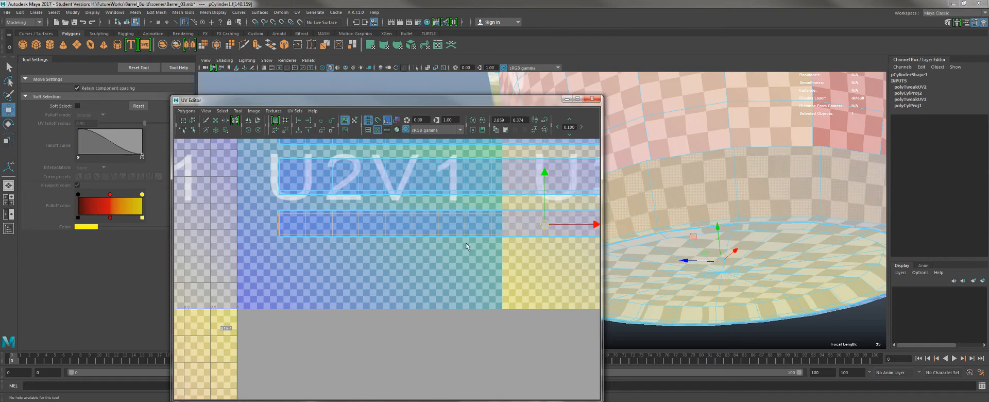
Step: Examine the complete UV layout, move the UV Editor aside and inspect the barrel's underside
alt+middle_drag(467, 246, 315, 258)
alt+right_drag(316, 258, 306, 183)
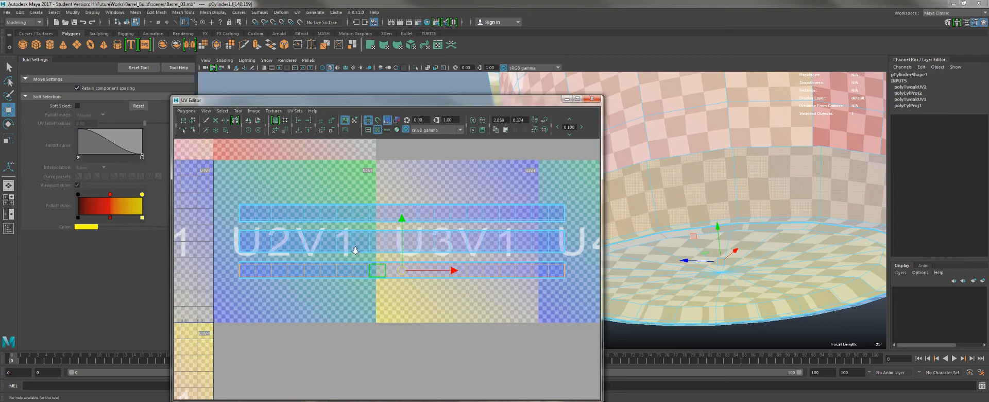
alt+right_drag(355, 251, 278, 220)
alt+middle_drag(278, 219, 387, 207)
mouse_move(387, 208)
alt+right_down()
mouse_move(355, 193)
mouse_move(357, 213)
mouse_move(386, 210)
alt+right_up()
key(q)
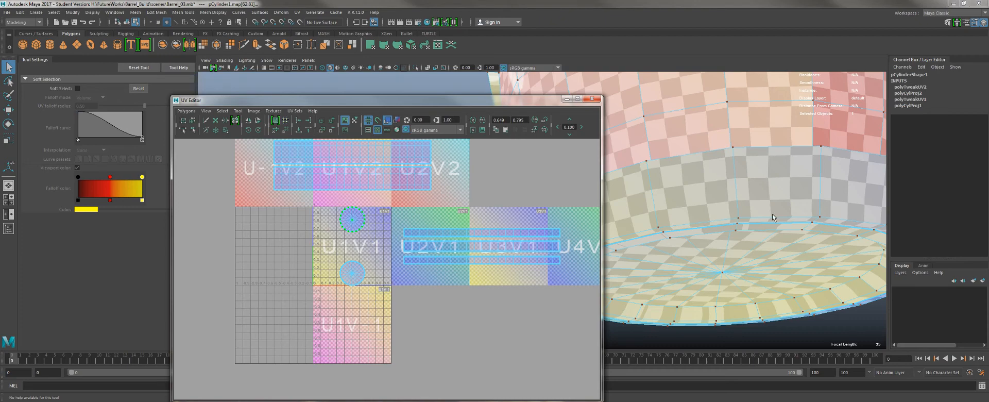
alt+drag(772, 217, 710, 258)
drag(484, 98, 324, 28)
alt+middle_drag(697, 136, 695, 189)
alt+right_drag(593, 192, 566, 288)
alt+drag(563, 285, 593, 213)
Step: Switch to face selection, hide the checker texture and select the face loops around the barrel's recessed bottom lid
right_drag(550, 298, 536, 290)
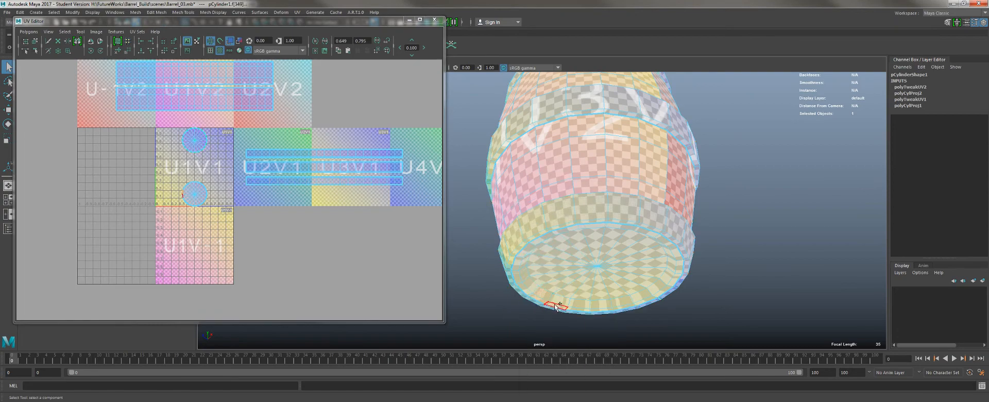
click(221, 52)
alt+right_drag(598, 202, 628, 309)
alt+middle_drag(629, 309, 517, 210)
click(490, 193)
shift+double_click(533, 193)
shift+click(563, 202)
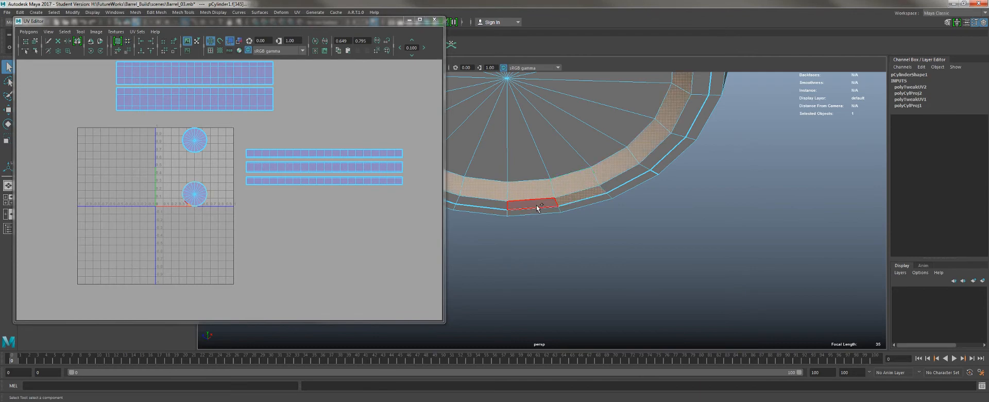
shift+double_click(537, 204)
Step: Add the face loops around the recessed top lid to the selection, undoing the wrong loop pick
alt+right_drag(592, 207, 573, 180)
alt+middle_drag(573, 180, 607, 228)
alt+drag(608, 227, 556, 147)
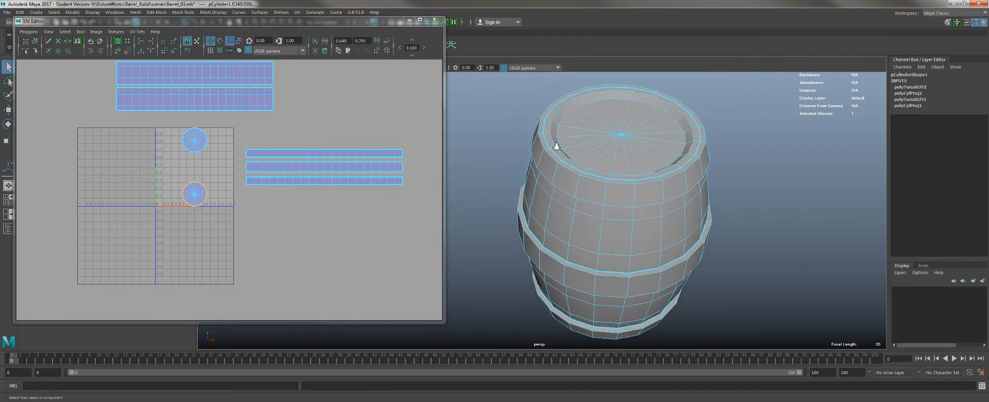
shift+double_click(556, 141)
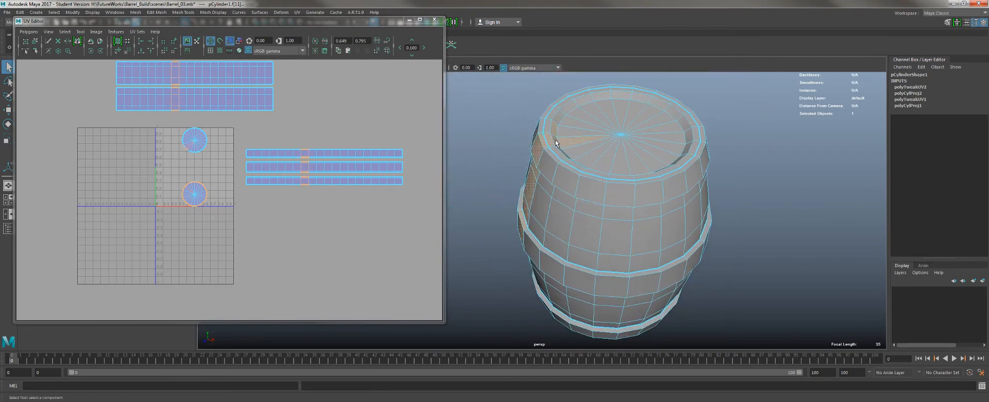
key(ctrl+z)
shift+click(564, 153)
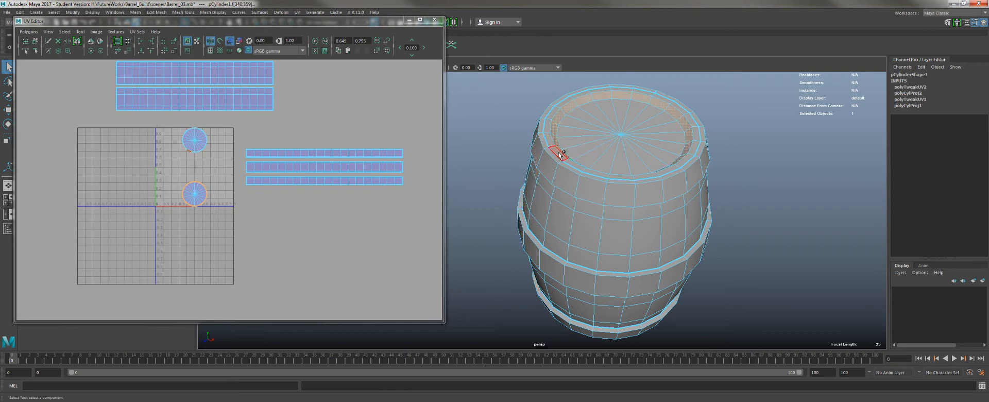
Step: Apply a cylindrical UV projection to the selected face loops around both recessed lids
scroll(590, 169, down, 4)
mouse_move(590, 169)
alt+mouse_down()
mouse_move(581, 126)
mouse_move(595, 162)
alt+mouse_up()
scroll(597, 181, up, 5)
alt+middle_drag(603, 216, 492, 98)
alt+drag(558, 201, 543, 247)
scroll(502, 150, down, 3)
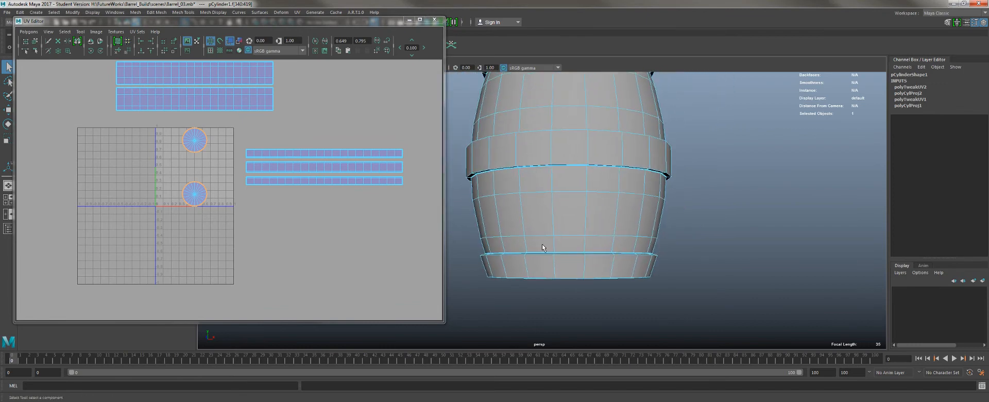
mouse_move(540, 140)
alt+mouse_down()
mouse_move(558, 193)
mouse_move(542, 140)
alt+mouse_up()
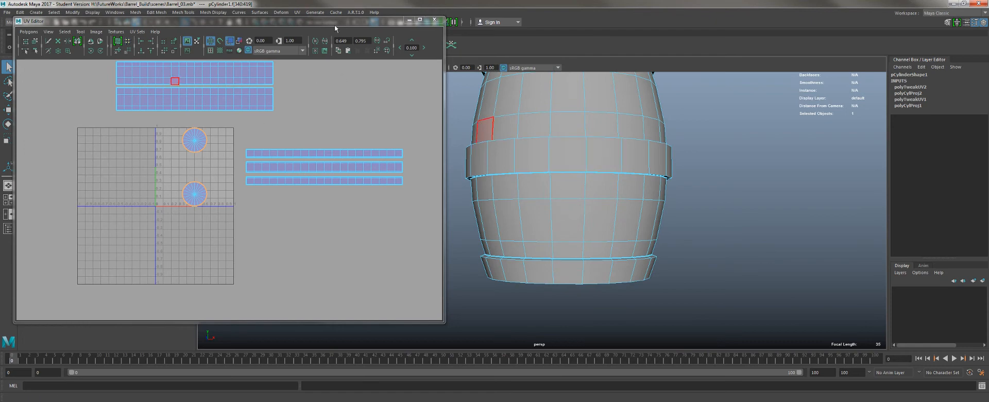
drag(335, 27, 357, 135)
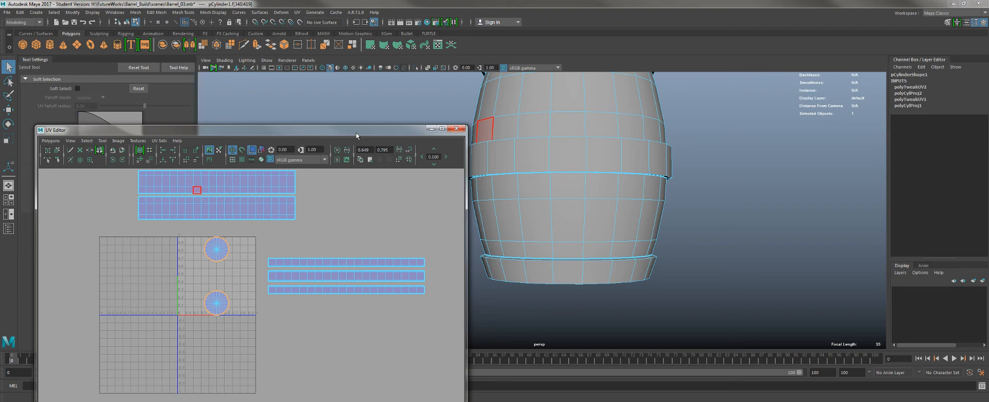
click(384, 45)
Step: Examine the newly projected lid recess strips in the UV Editor and the matching faces on the barrel's top
scroll(252, 299, up, 3)
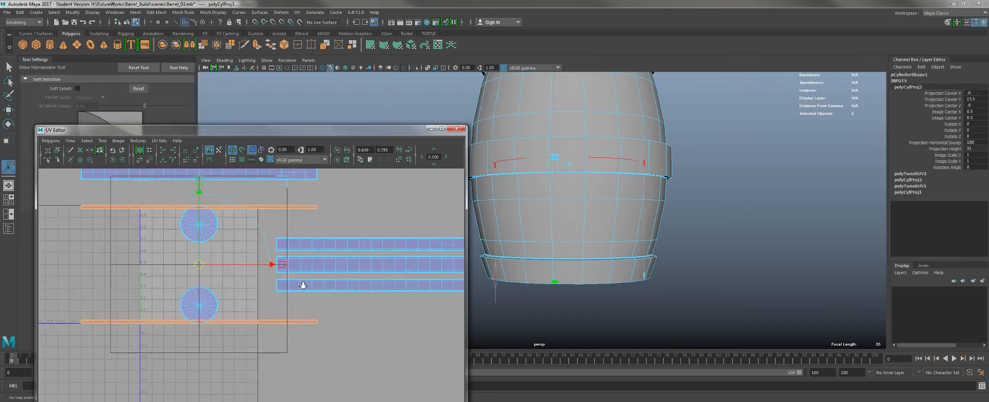
scroll(182, 231, up, 4)
alt+middle_drag(251, 273, 406, 380)
alt+middle_drag(552, 244, 596, 391)
alt+drag(520, 216, 497, 274)
alt+middle_drag(374, 323, 277, 270)
alt+right_drag(277, 273, 250, 236)
alt+middle_drag(250, 236, 253, 201)
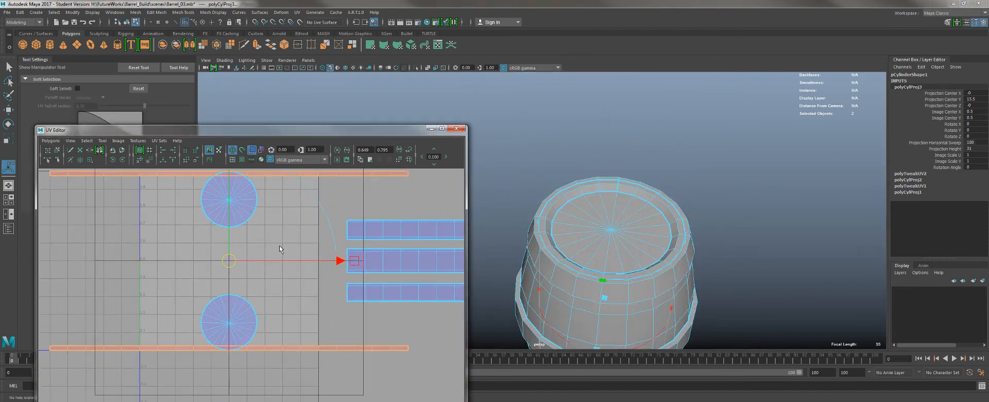
alt+right_drag(280, 249, 278, 261)
alt+middle_drag(278, 262, 290, 268)
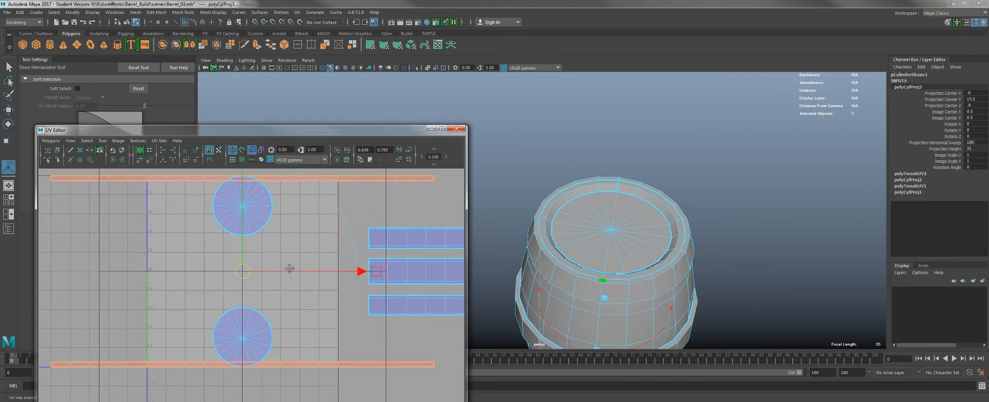
Step: Flip the UVs of the two projected lid recess strips five times and check the top rim's seams
click(144, 179)
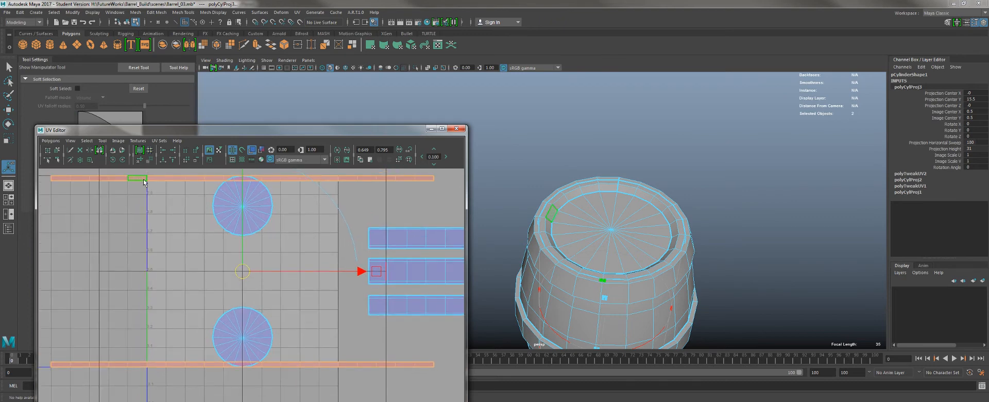
click(113, 150)
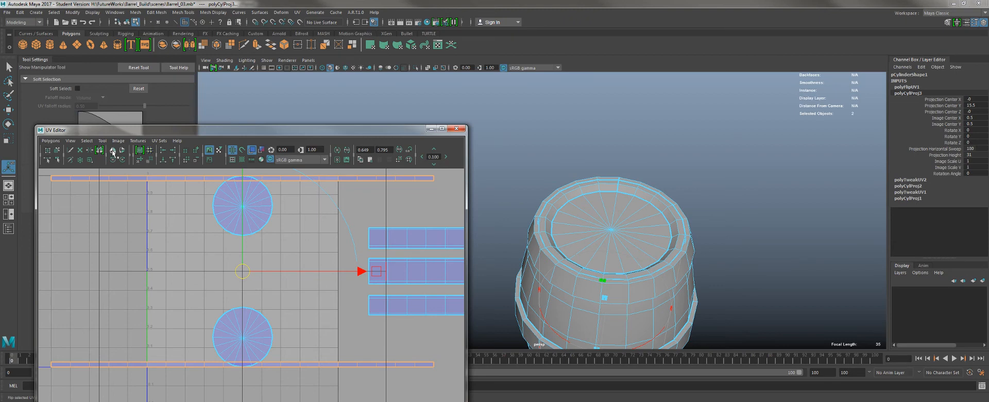
click(114, 150)
click(114, 151)
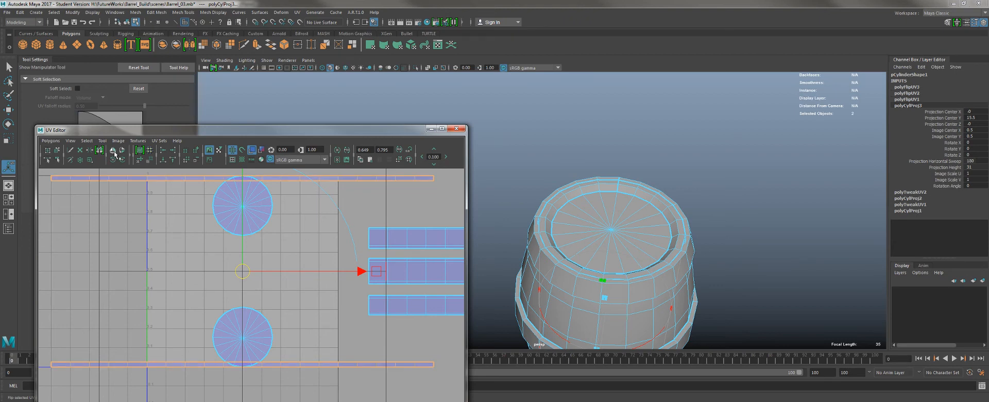
click(114, 150)
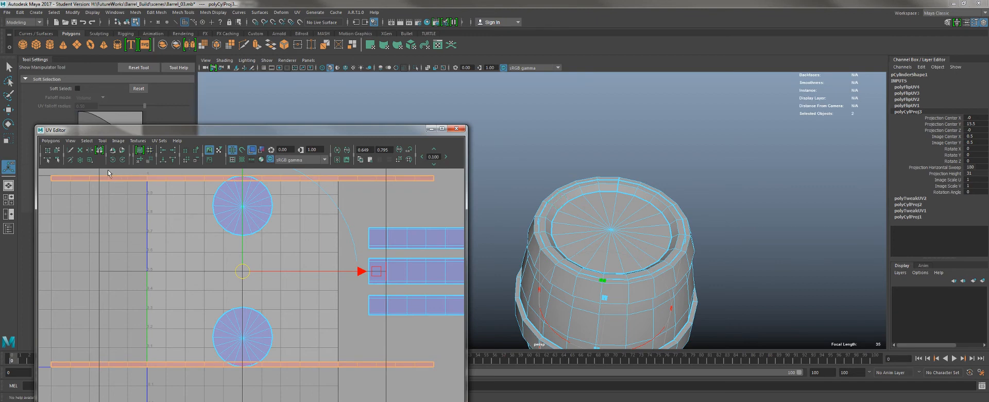
click(113, 150)
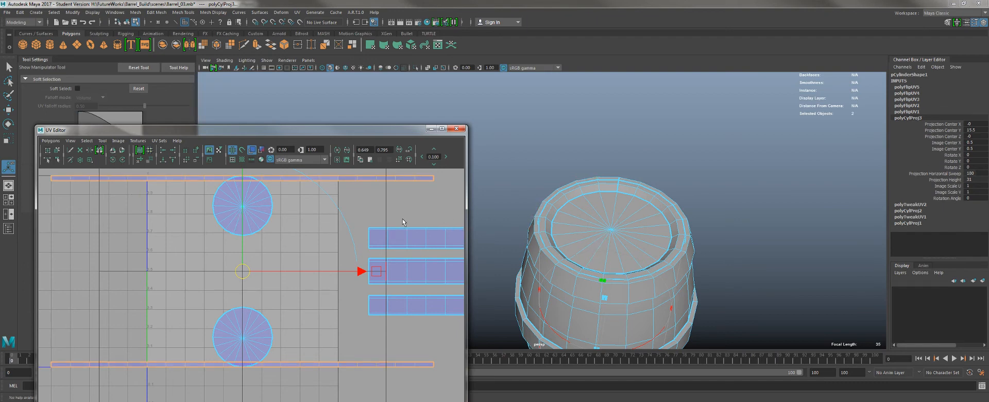
scroll(569, 238, up, 8)
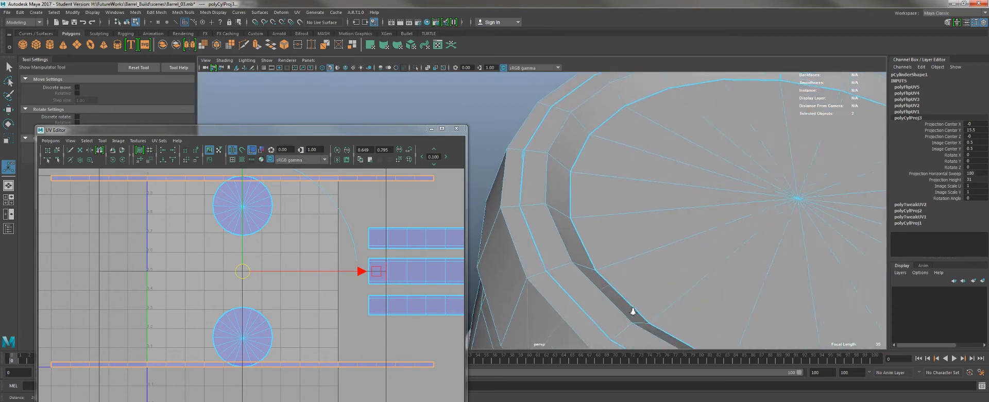
Step: Return the barrel to object selection and show the checker texture to inspect the recess faces around the top rim
alt+drag(633, 311, 687, 189)
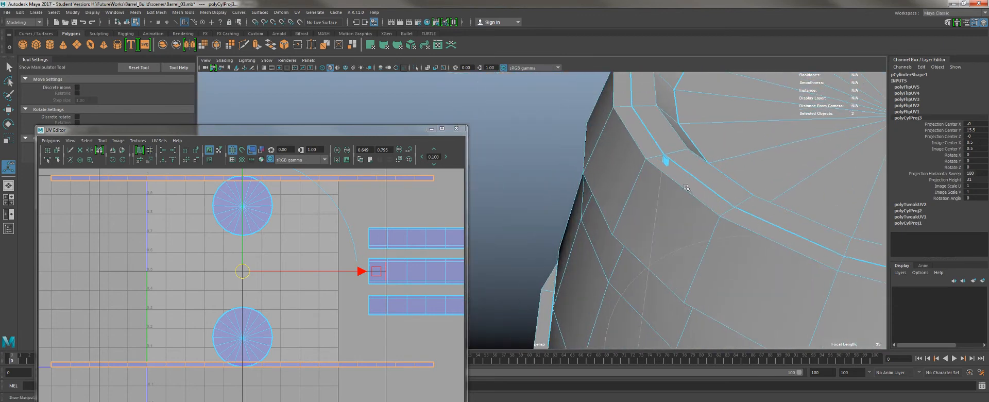
key(q)
right_drag(646, 163, 683, 149)
alt+middle_drag(685, 162, 601, 156)
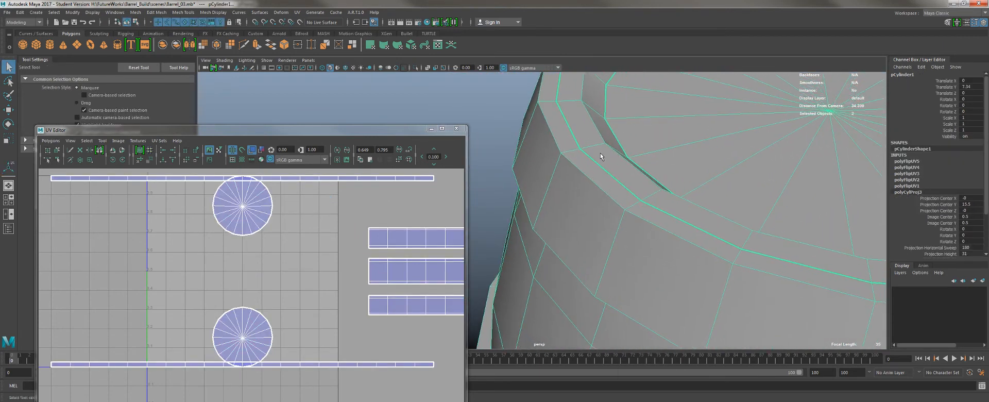
alt+drag(596, 180, 542, 178)
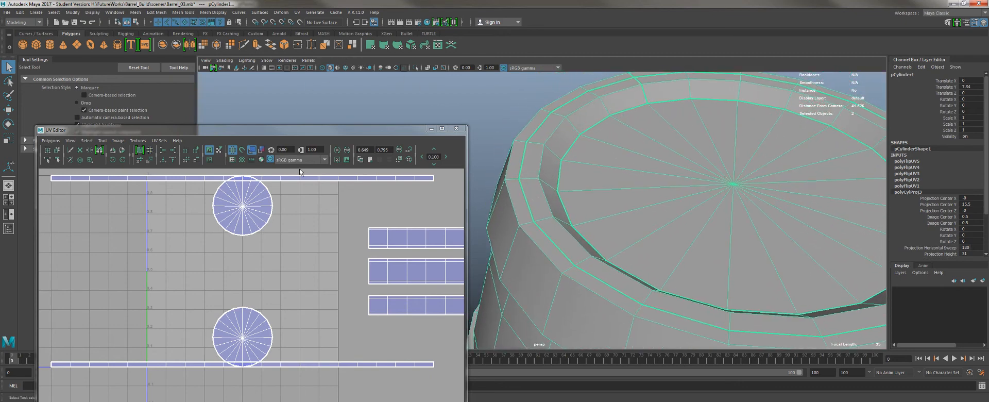
click(242, 160)
mouse_move(590, 213)
alt+mouse_down()
mouse_move(548, 242)
mouse_move(578, 218)
alt+mouse_up()
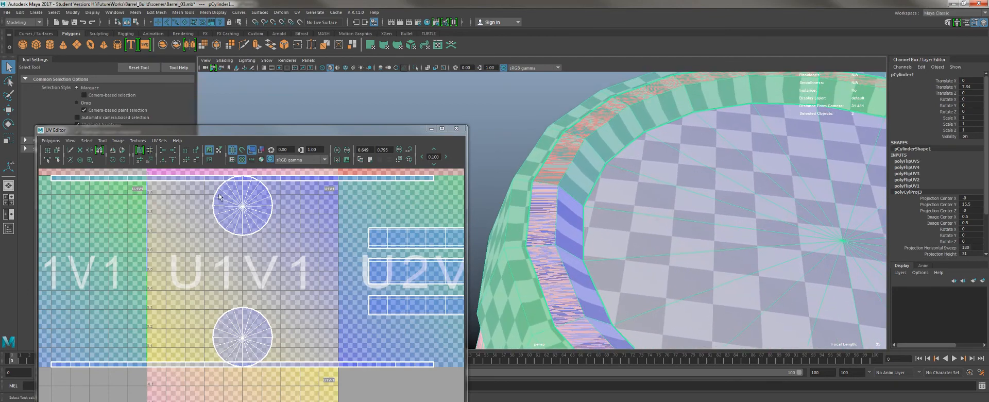
Step: Move the two lid recess UV strips out of the tile to below the three ring shells and hide the checker texture
right_drag(223, 187, 222, 208)
scroll(309, 213, down, 3)
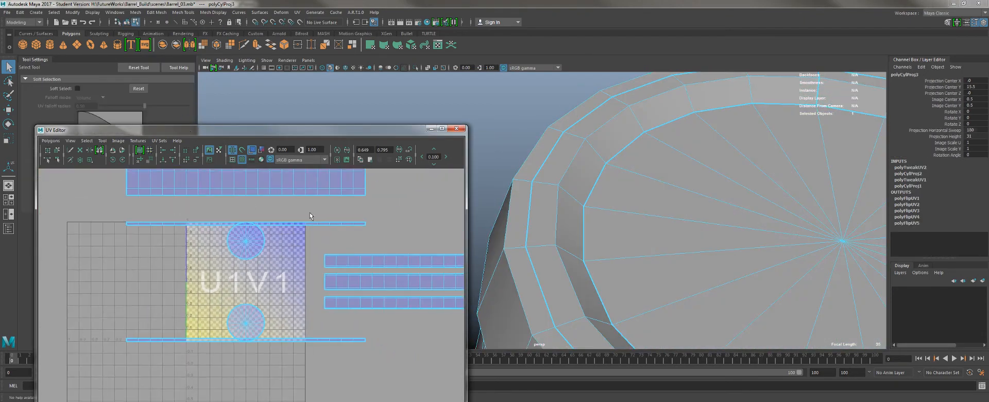
right_drag(310, 212, 347, 219)
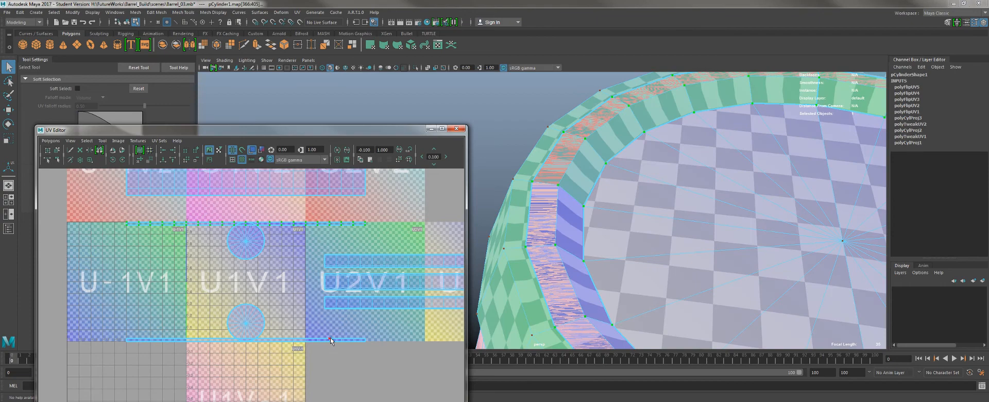
scroll(309, 319, down, 3)
key(w)
drag(260, 289, 372, 344)
click(242, 159)
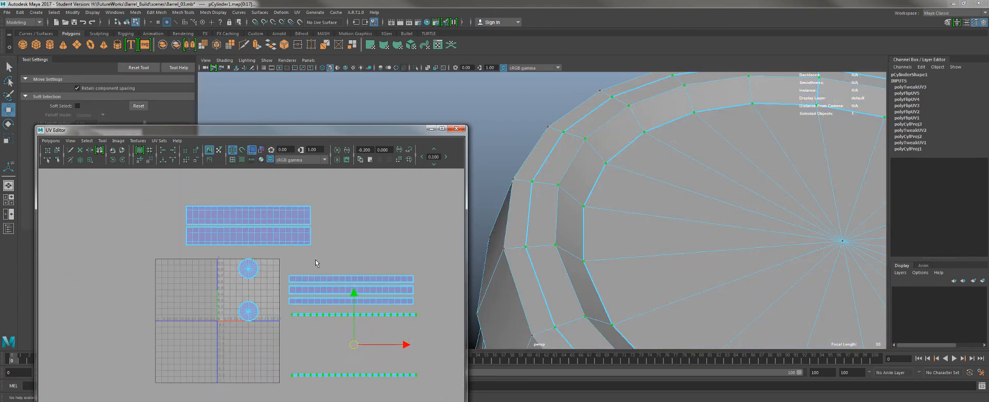
Step: Move the lower lid recess strip up to just beneath the other one and widen the UV Editor window
alt+middle_drag(315, 260, 282, 213)
drag(391, 343, 251, 317)
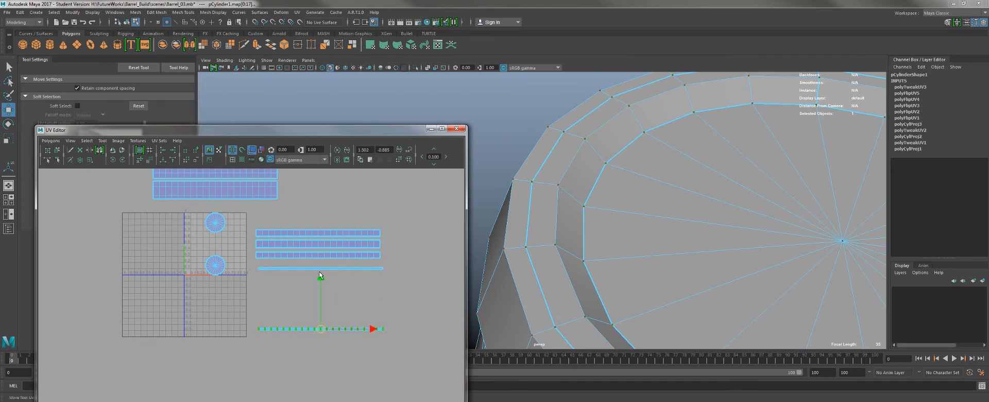
drag(321, 278, 320, 224)
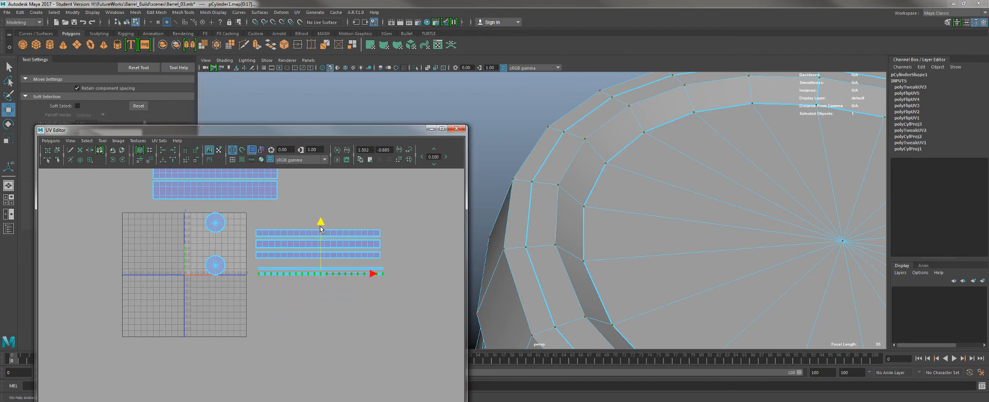
key(f)
alt+right_drag(353, 278, 385, 317)
alt+middle_drag(368, 310, 382, 296)
alt+right_drag(382, 297, 366, 287)
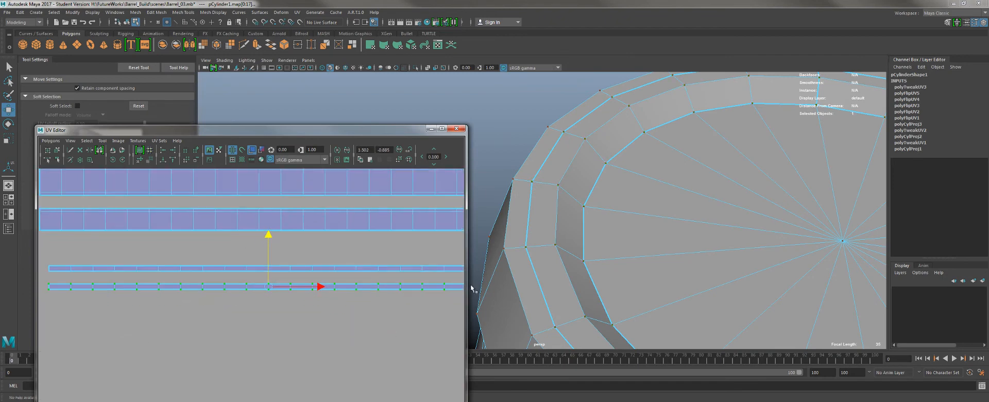
drag(468, 282, 515, 281)
Step: Show the checker texture and examine its pattern on the recess faces around the top lid
alt+drag(596, 270, 574, 213)
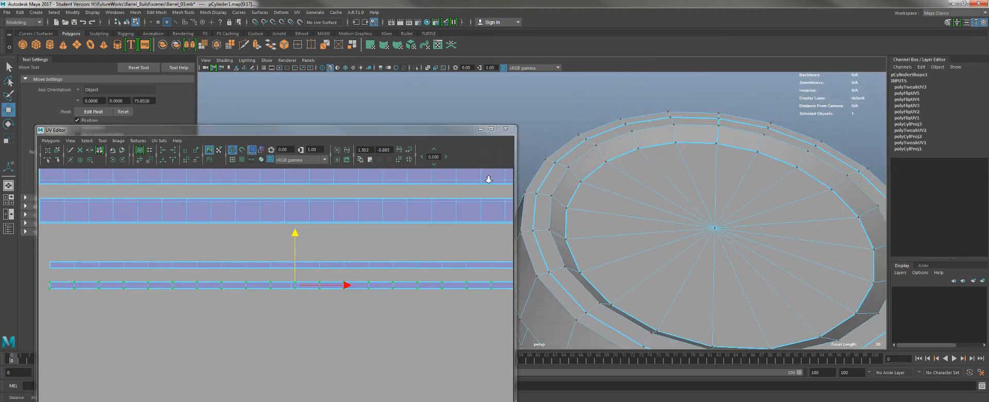
click(242, 160)
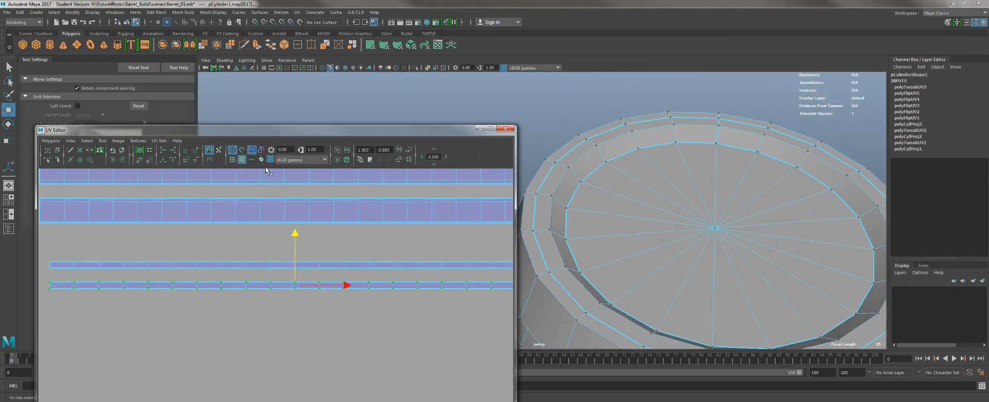
alt+drag(639, 231, 570, 203)
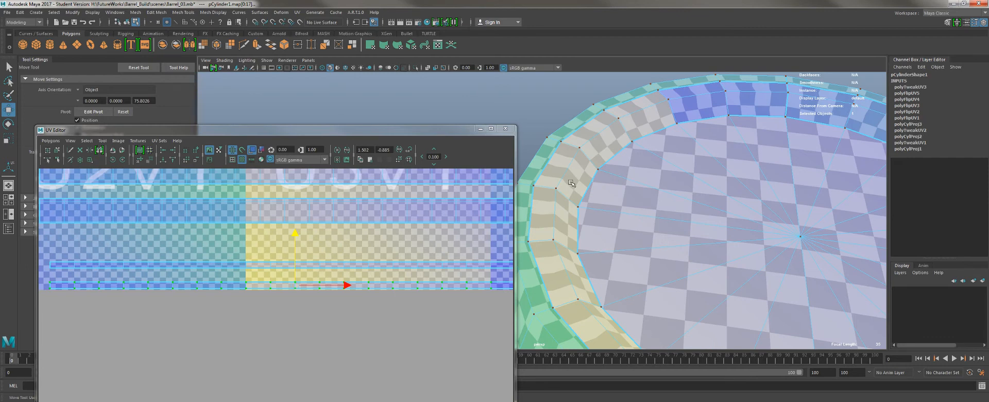
alt+middle_drag(606, 162, 568, 193)
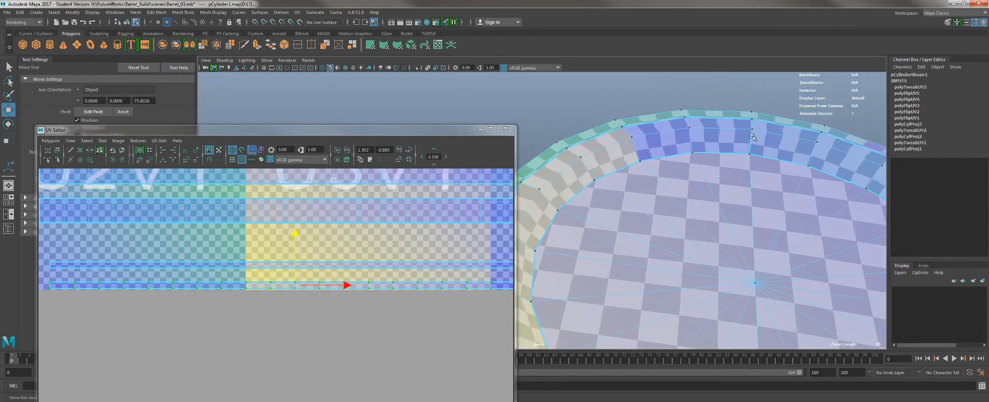
alt+drag(752, 137, 685, 139)
scroll(304, 221, down, 2)
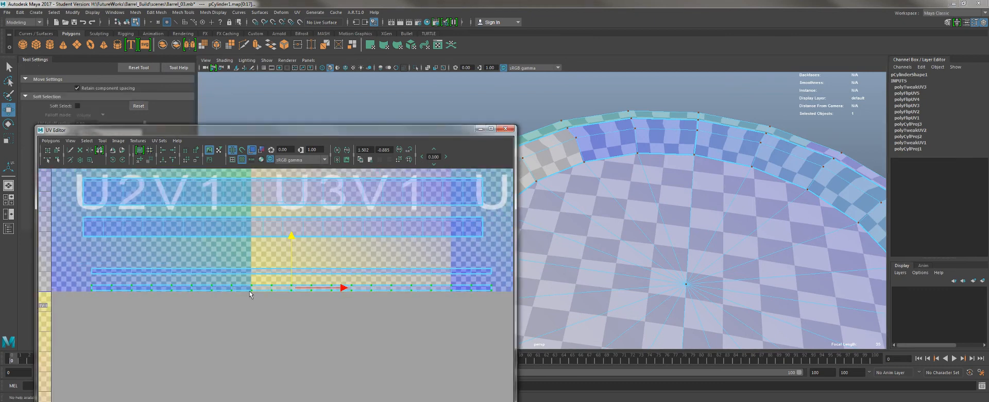
Step: Select the facing edge UVs of the two lid recess strips and scale them vertically towards each other
right_drag(163, 287, 185, 284)
drag(85, 273, 498, 290)
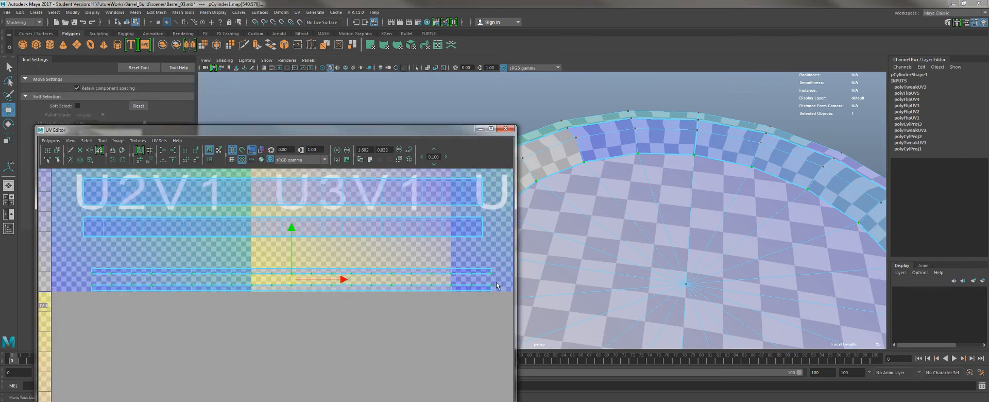
alt+right_drag(489, 235, 536, 306)
alt+middle_drag(499, 296, 408, 302)
alt+right_drag(571, 181, 612, 196)
alt+middle_drag(612, 196, 668, 221)
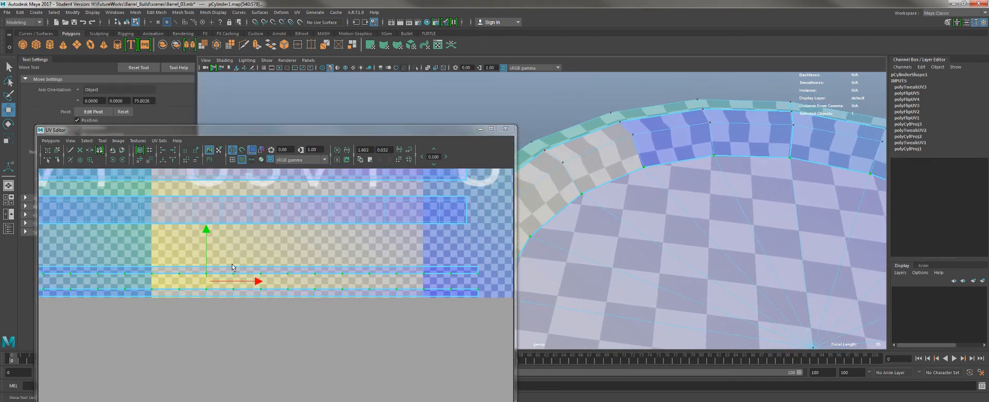
key(r)
scroll(278, 302, down, 3)
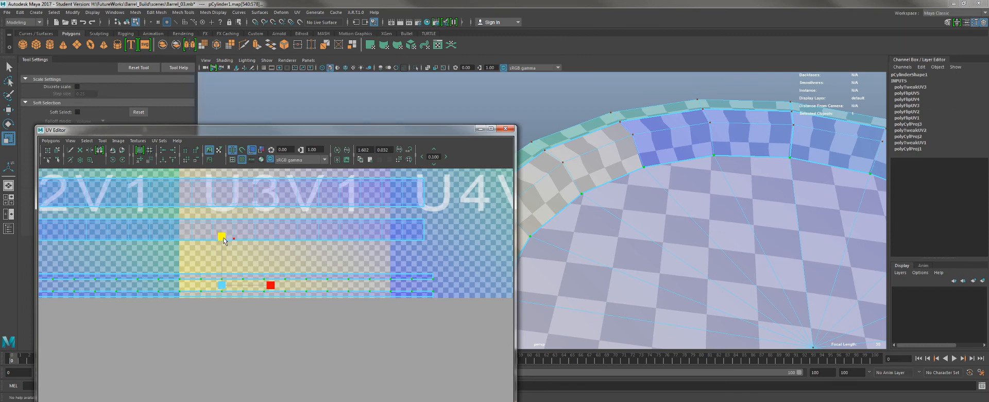
drag(223, 239, 224, 264)
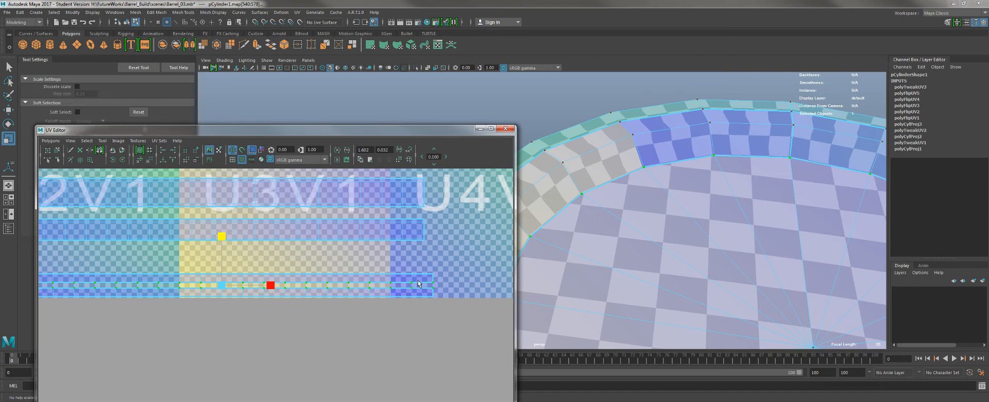
Step: Select the inner faces of both lid recess strips in the UV Editor
right_drag(420, 283, 421, 297)
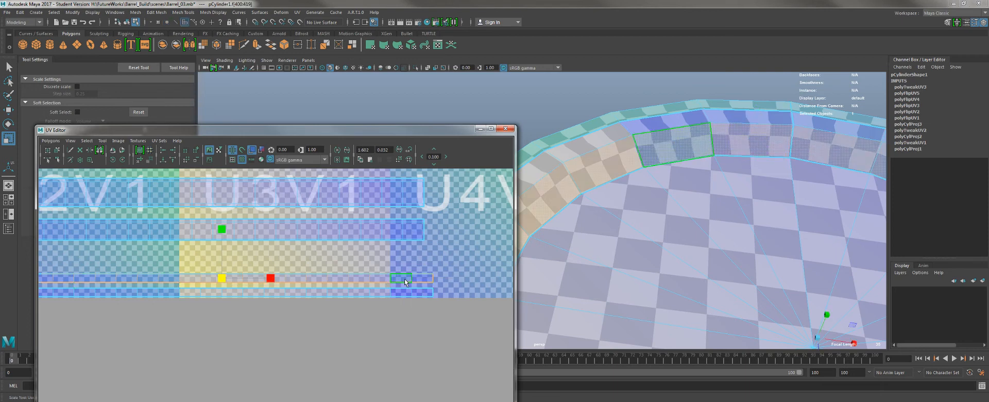
shift+click(422, 293)
shift+double_click(399, 292)
alt+right_drag(605, 248, 427, 200)
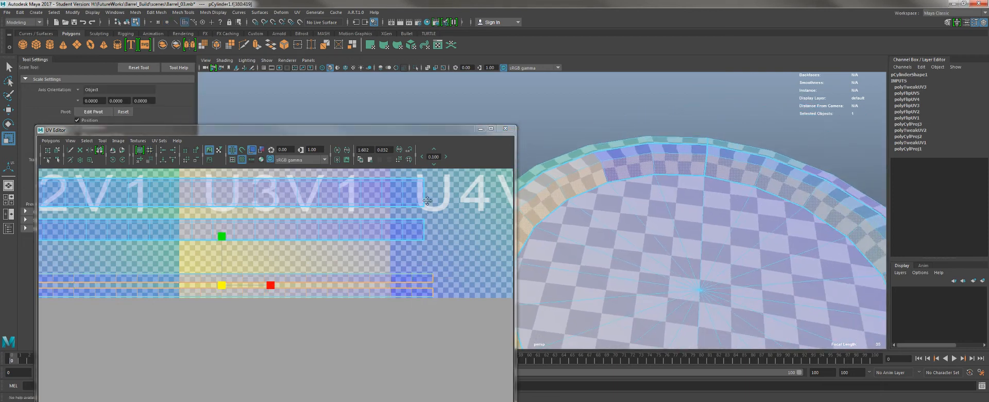
alt+middle_drag(427, 200, 535, 108)
alt+middle_drag(537, 183, 510, 169)
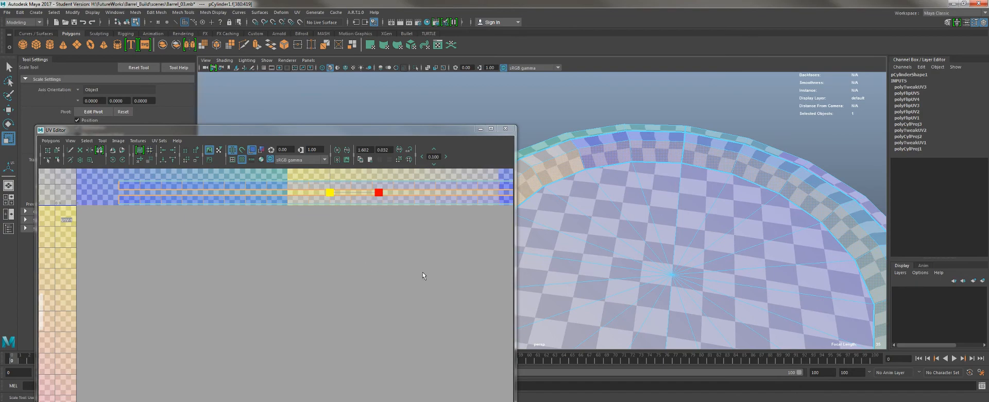
Step: Try scaling the selected recess faces vertically, checking the rim's checker pattern, and undo the scaling
alt+drag(597, 246, 490, 82)
alt+right_drag(489, 82, 650, 138)
alt+drag(650, 138, 637, 203)
alt+middle_drag(387, 336, 307, 300)
drag(355, 255, 355, 269)
alt+right_drag(592, 234, 692, 301)
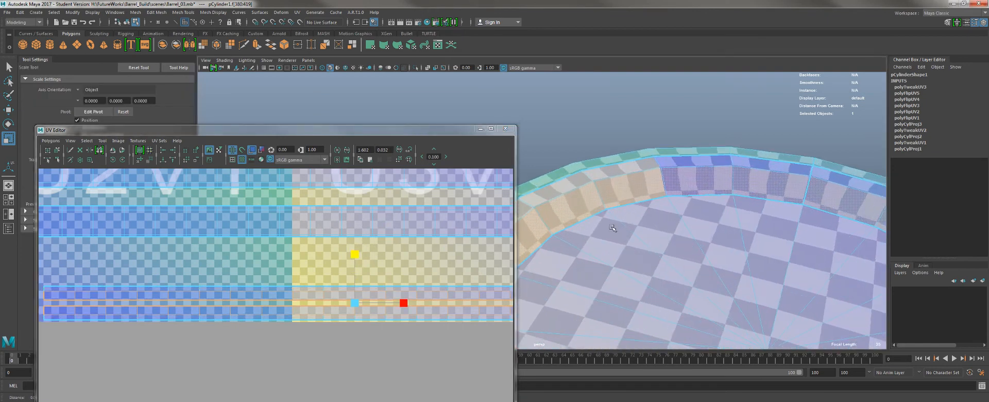
key(ctrl+z)
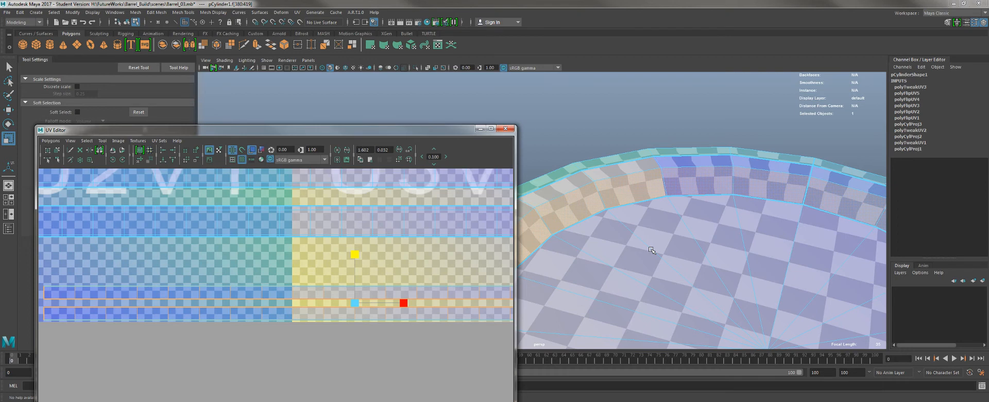
Step: Scale the selected recess faces vertically to bring their facing edges together, and return to UV selection
alt+drag(652, 250, 567, 222)
drag(354, 258, 353, 268)
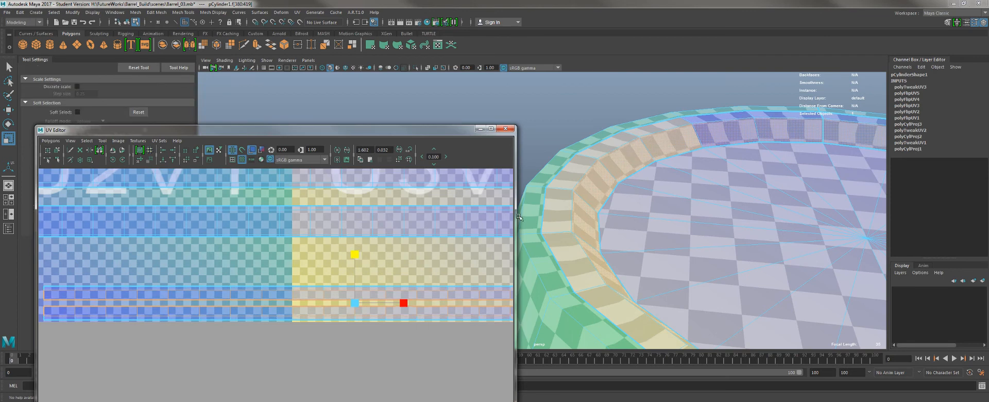
right_drag(298, 292, 258, 268)
alt+middle_drag(258, 268, 218, 240)
alt+right_drag(219, 241, 176, 221)
alt+middle_drag(138, 246, 119, 241)
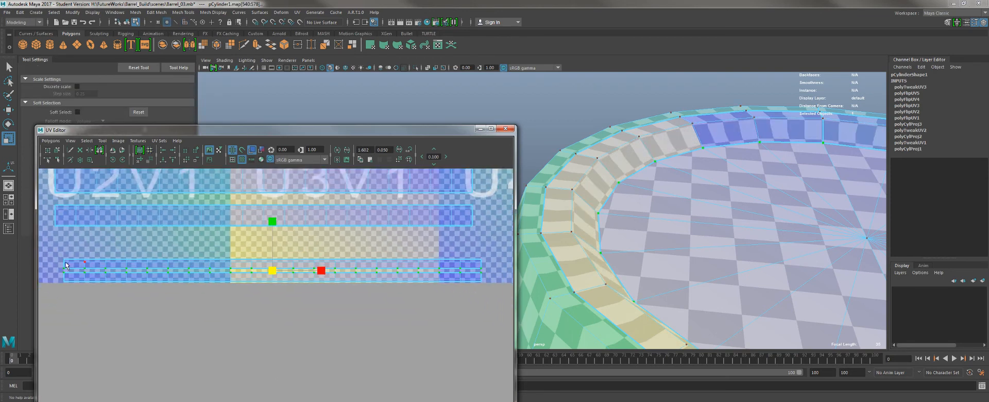
Step: Select the outer edge UVs of both lid recess strips and scale them vertically outwards
drag(488, 255, 491, 263)
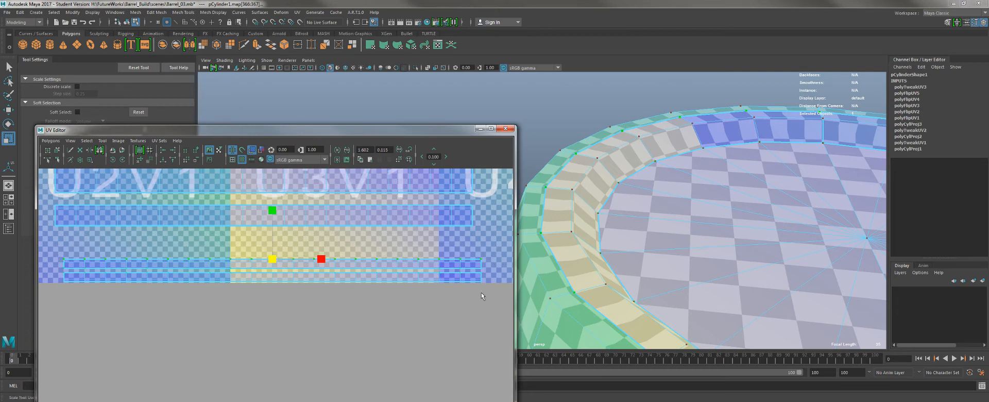
drag(491, 295, 53, 279)
scroll(306, 280, up, 2)
drag(275, 215, 274, 204)
scroll(275, 288, down, 2)
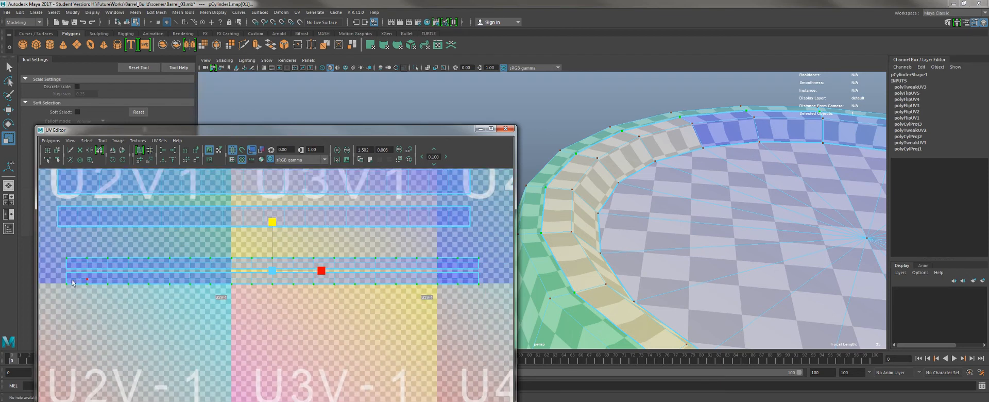
Step: Scale the recess strips' middle UVs together vertically and spread their outer edge UVs slightly farther apart
drag(60, 266, 494, 273)
drag(272, 222, 285, 283)
drag(192, 261, 486, 260)
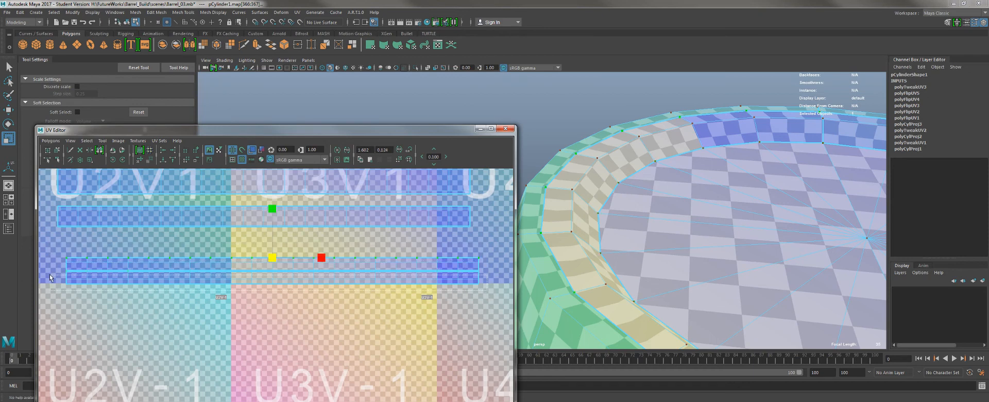
shift+drag(50, 277, 487, 291)
drag(272, 222, 271, 218)
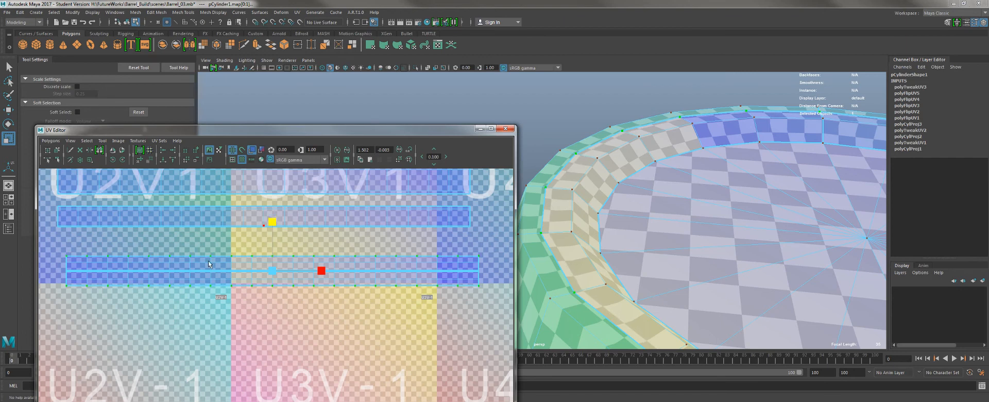
Step: Select the lower lid recess strip's UV shell and move it slightly down, clear of the upper strip
key(w)
right_drag(186, 276, 245, 264)
click(232, 279)
drag(269, 228, 270, 238)
alt+right_drag(378, 271, 320, 206)
alt+right_drag(573, 215, 453, 98)
alt+middle_drag(131, 251, 257, 239)
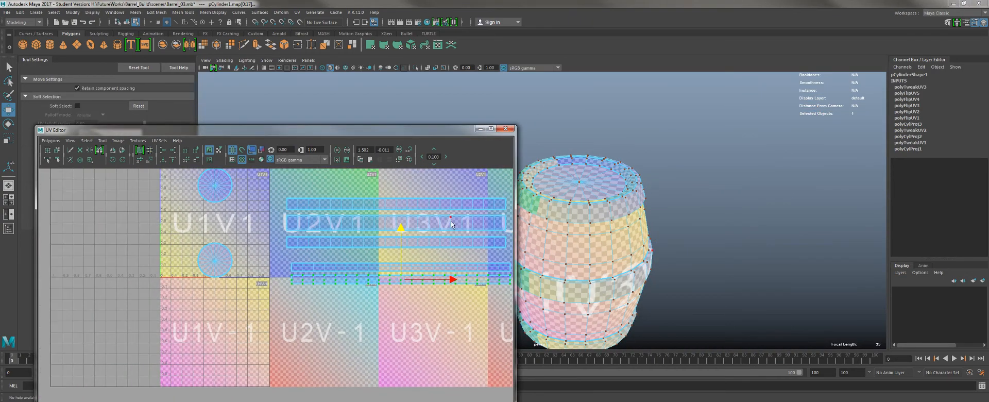
Step: Move the two circular lid shells side by side into the U1V-1 tile
click(214, 188)
drag(214, 187, 210, 299)
click(215, 260)
click(257, 254)
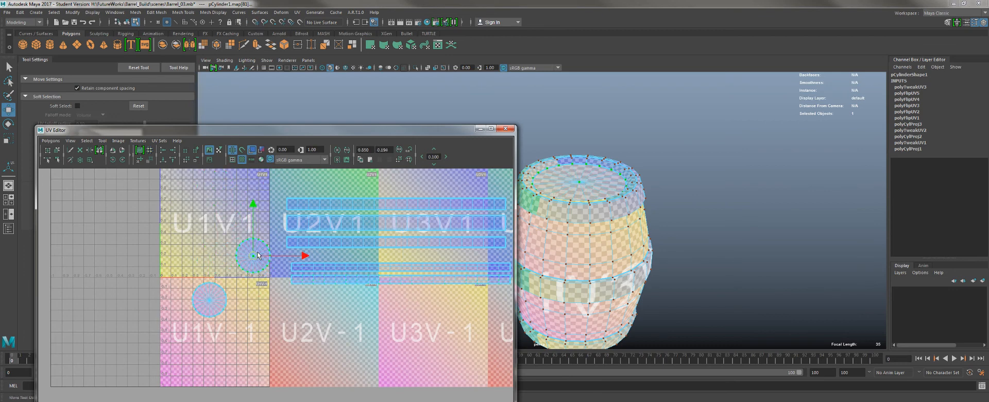
drag(258, 255, 255, 297)
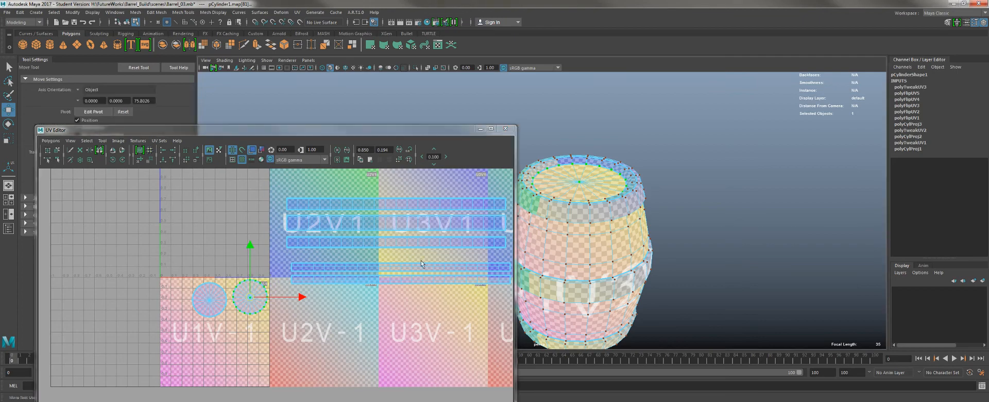
Step: Select the two large barrel body shells and turn off the checker texture display in the UV layout
alt+middle_drag(346, 223, 365, 277)
alt+right_drag(365, 277, 153, 199)
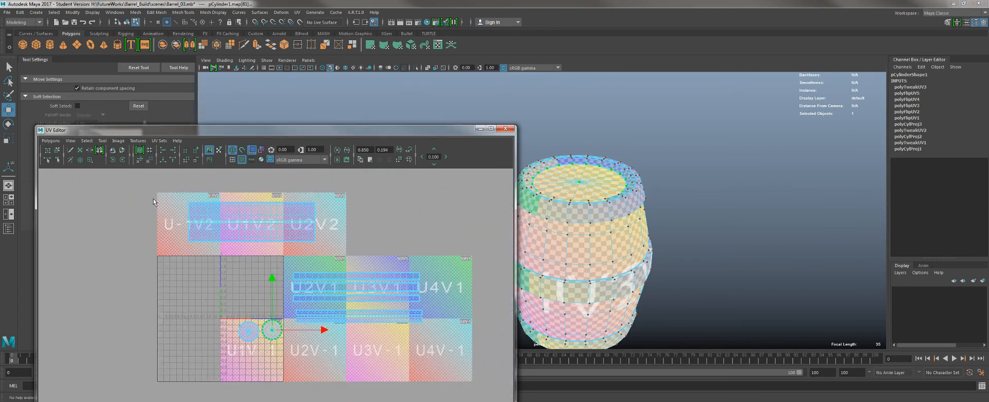
drag(153, 199, 350, 243)
click(241, 160)
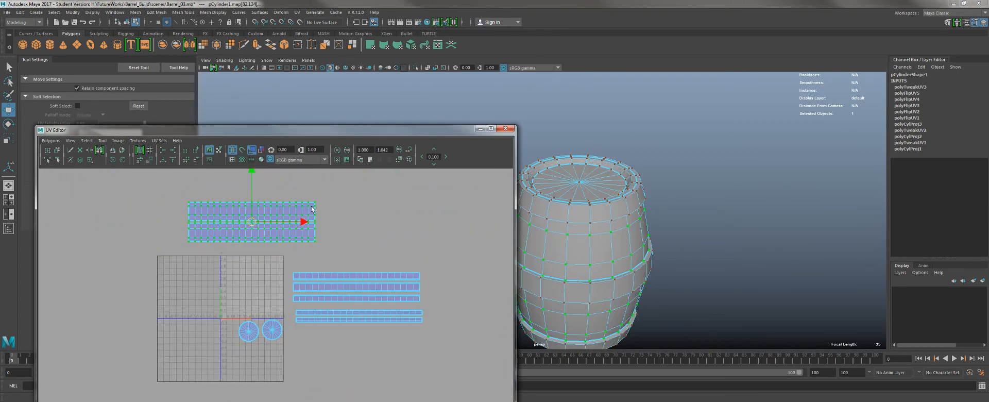
alt+right_drag(354, 304, 387, 298)
alt+middle_drag(388, 292, 409, 258)
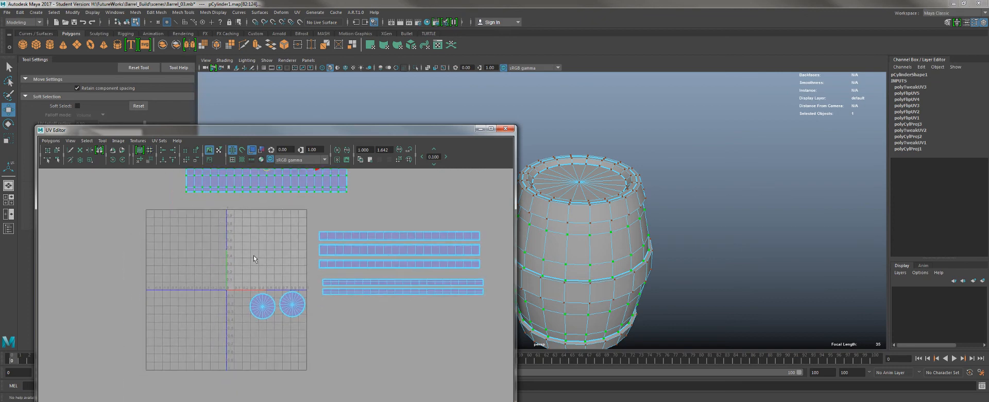
alt+right_drag(279, 295, 319, 316)
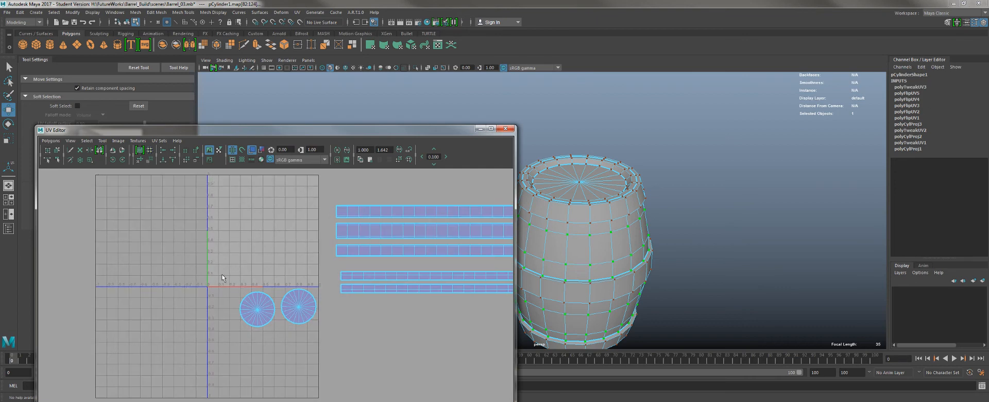
alt+middle_drag(367, 225, 282, 271)
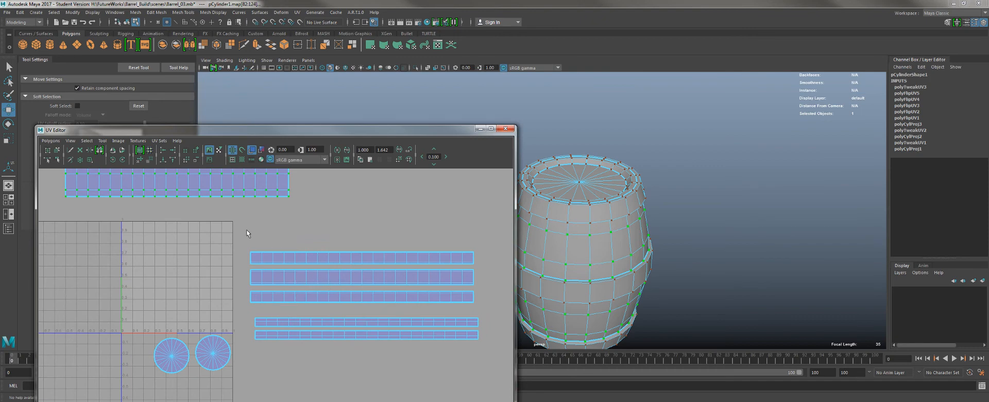
alt+middle_drag(251, 229, 339, 281)
alt+right_drag(339, 280, 278, 256)
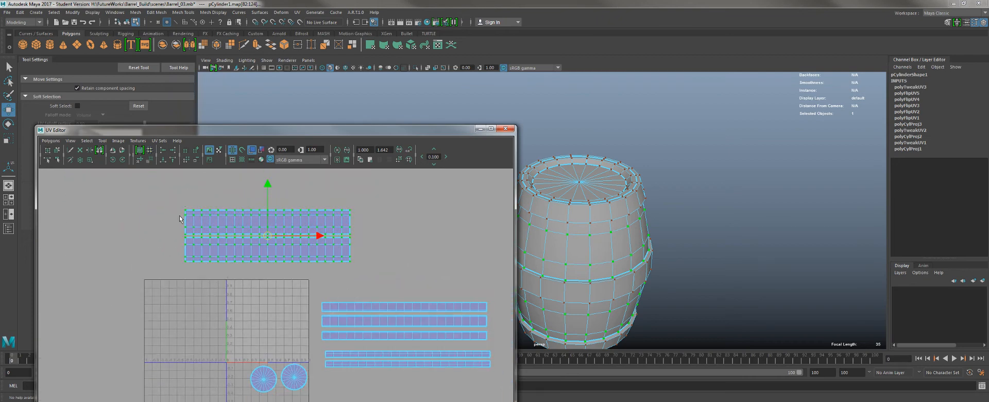
Step: Place the upper lid recess strip above the two large body shells and align both body shells beneath it
click(355, 355)
drag(292, 218, 269, 220)
click(262, 224)
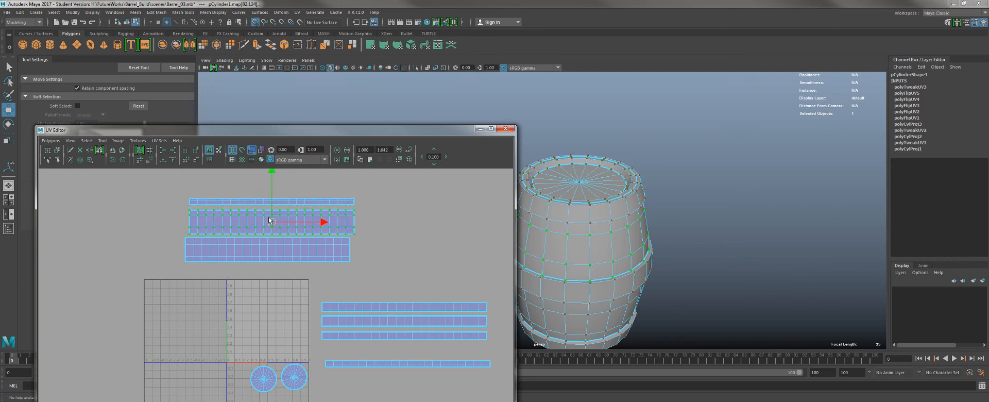
click(268, 246)
drag(268, 247, 271, 256)
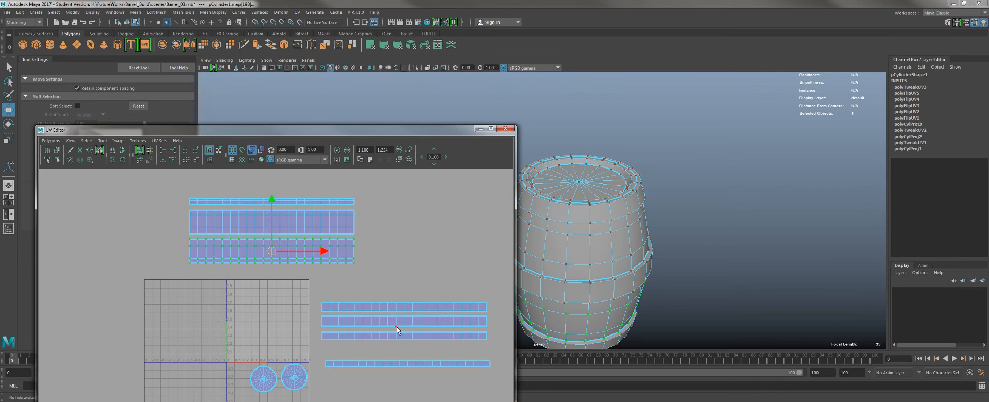
Step: Move the remaining lid recess strip directly below the lower body shell, aligned with its ends
click(390, 365)
drag(398, 366, 273, 268)
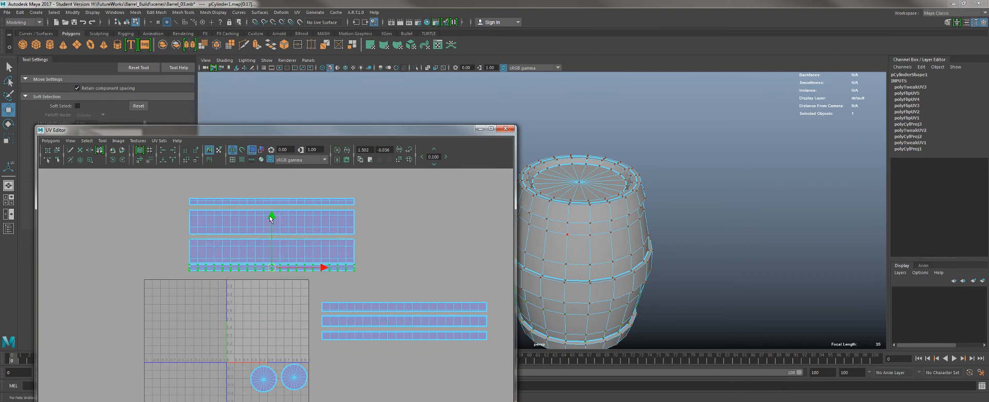
drag(272, 216, 272, 217)
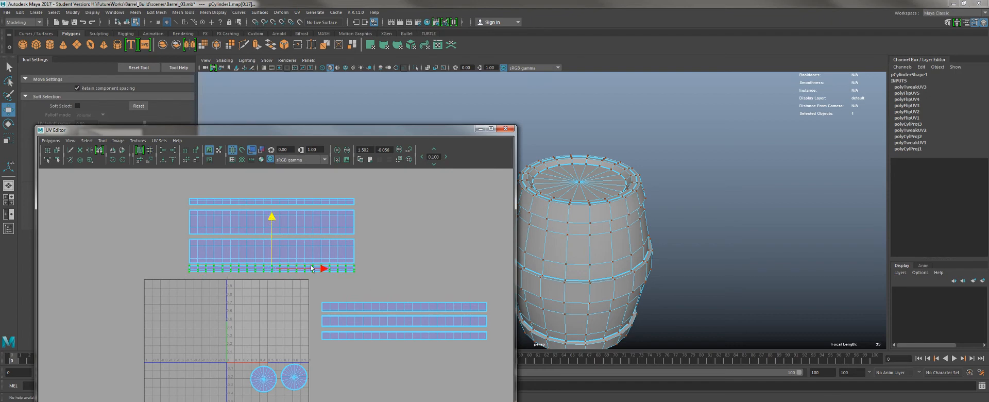
Step: Close the gaps in the stack by raising the lower body shell with its recess strip and lowering the top recess strip
drag(375, 286, 163, 236)
scroll(335, 299, up, 3)
alt+middle_drag(335, 299, 341, 362)
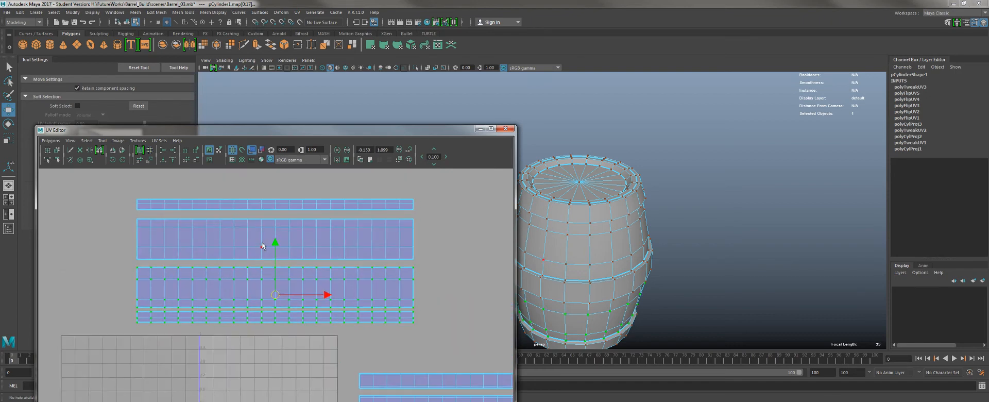
drag(275, 243, 275, 239)
drag(110, 183, 399, 216)
drag(273, 172, 280, 178)
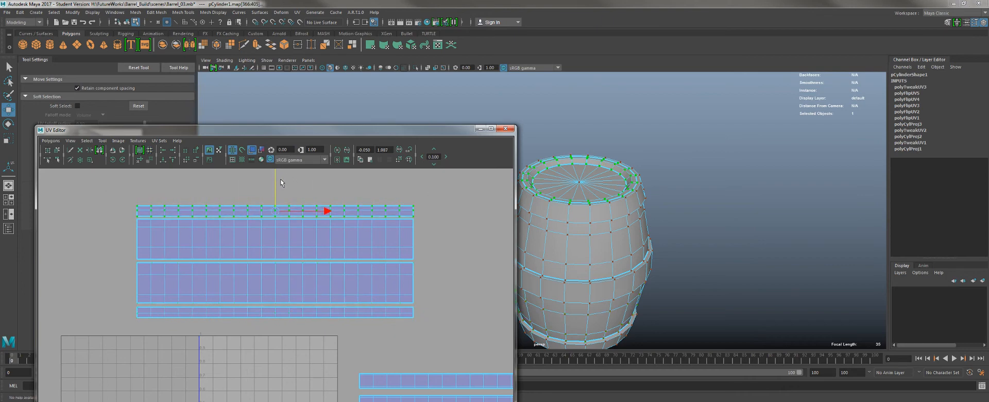
Step: Move the upper and lower hoop strips closer to the middle hoop strip so the three stack tightly
scroll(294, 239, down, 2)
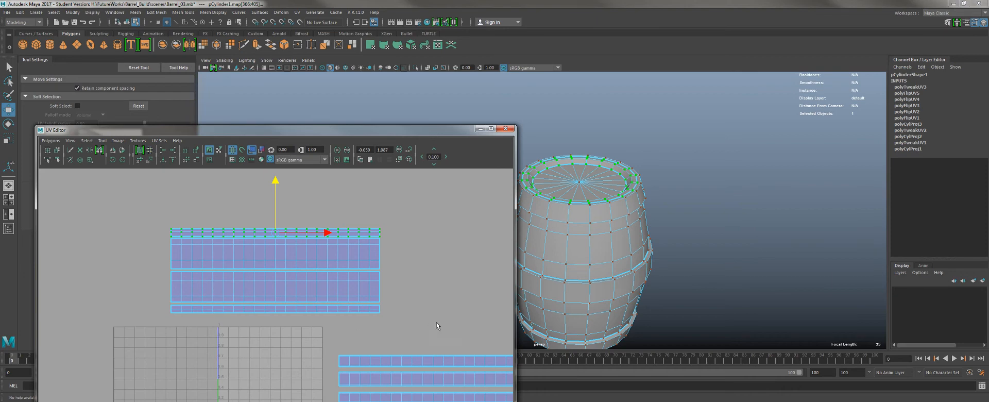
alt+right_drag(437, 322, 347, 243)
alt+middle_drag(348, 244, 298, 191)
alt+right_drag(259, 275, 384, 325)
alt+middle_drag(383, 324, 322, 294)
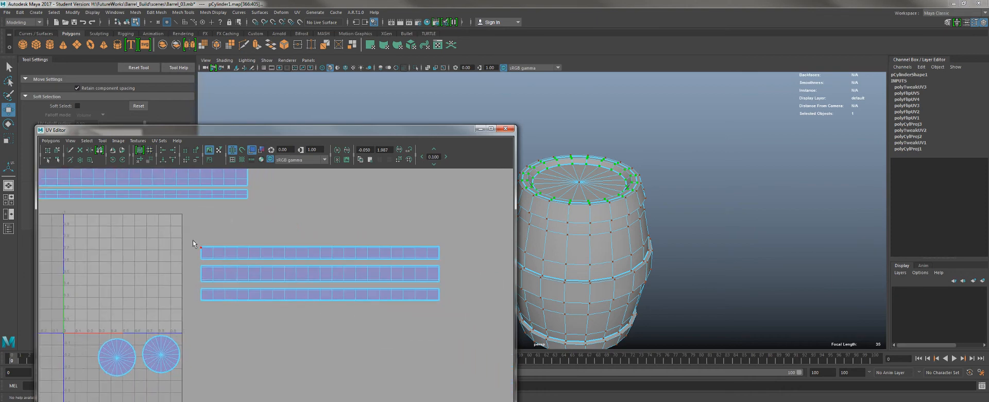
drag(193, 240, 477, 259)
drag(320, 201, 322, 201)
drag(464, 315, 215, 284)
drag(320, 243, 317, 240)
Step: Select all three hoop strips and place them directly above the body and recess strip stack, aligned with its ends
drag(174, 229, 474, 320)
alt+right_drag(290, 228, 279, 229)
drag(360, 308, 247, 190)
alt+middle_drag(246, 190, 259, 236)
alt+right_drag(266, 268, 310, 356)
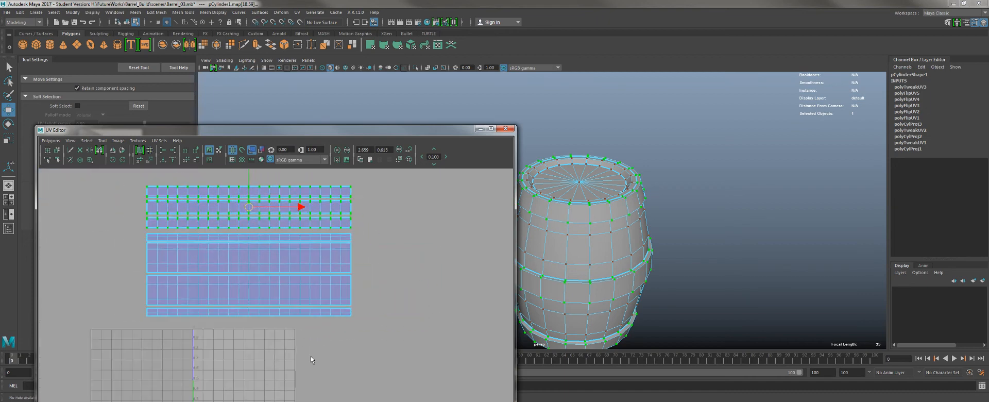
alt+middle_drag(304, 340, 309, 382)
drag(252, 200, 252, 201)
Step: Select both circular lid shells and move them beside the right side of the stacked strips
alt+right_drag(296, 320, 317, 355)
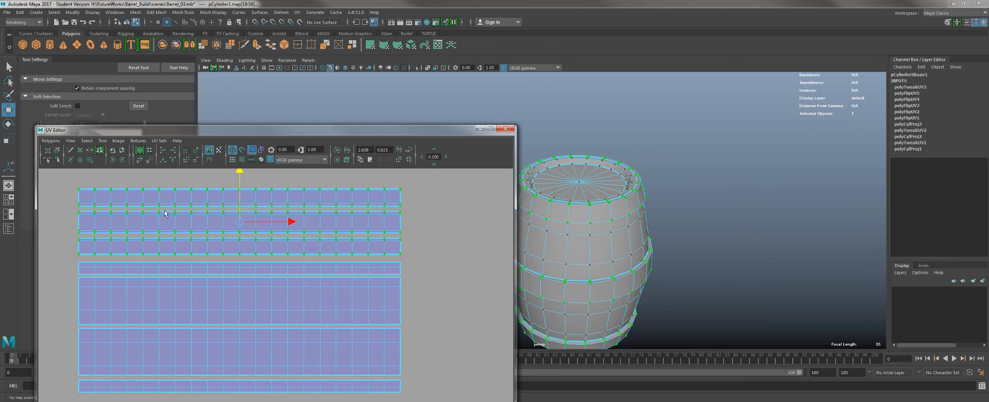
alt+middle_drag(352, 346, 369, 303)
alt+right_drag(369, 302, 232, 263)
alt+middle_drag(230, 262, 230, 237)
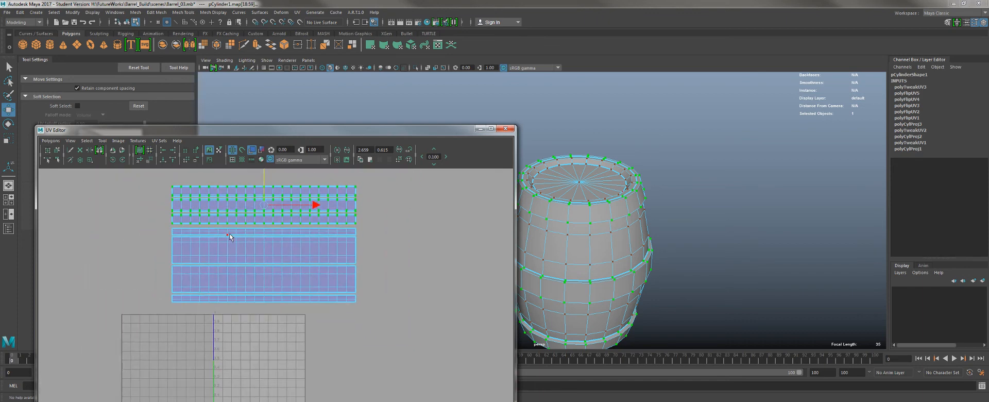
alt+right_drag(381, 336, 242, 384)
alt+middle_drag(243, 384, 238, 333)
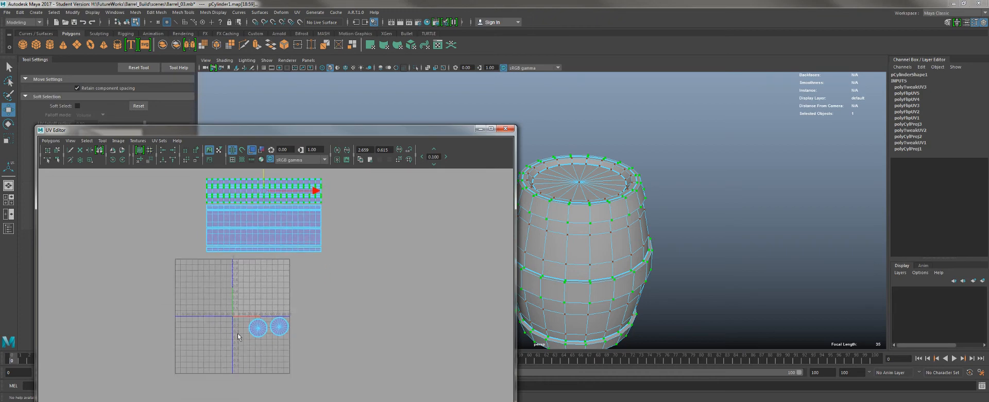
drag(240, 308, 315, 349)
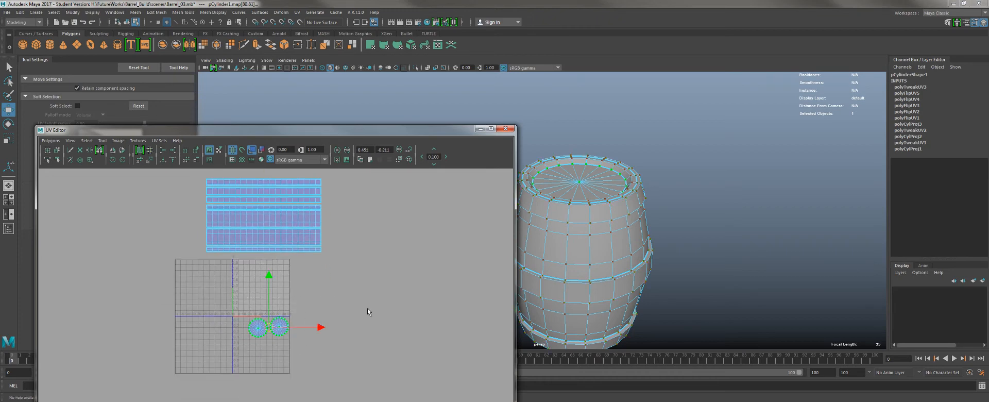
drag(268, 327, 421, 257)
alt+middle_drag(344, 261, 386, 328)
drag(215, 218, 387, 336)
alt+middle_drag(324, 295, 318, 283)
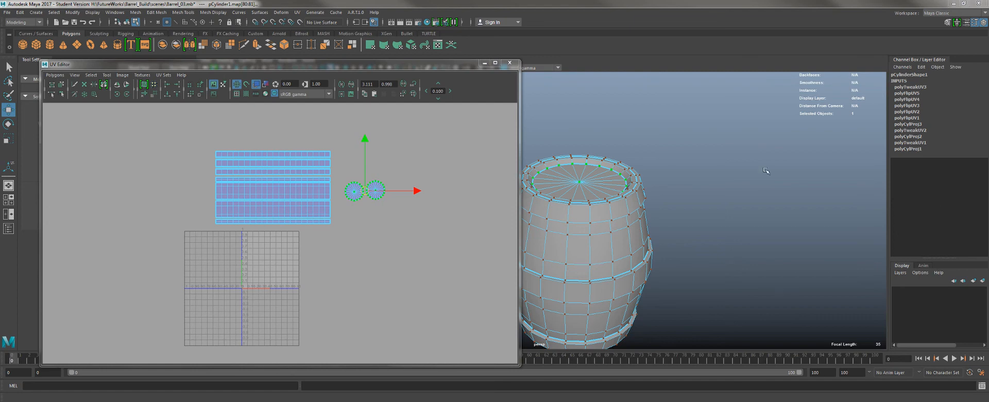
Step: Select all stacked strip shells and move them down together over the UV grid
alt+right_drag(219, 195, 298, 223)
alt+middle_drag(298, 223, 307, 267)
drag(172, 135, 377, 277)
middle_drag(264, 195, 279, 333)
alt+middle_drag(278, 333, 289, 281)
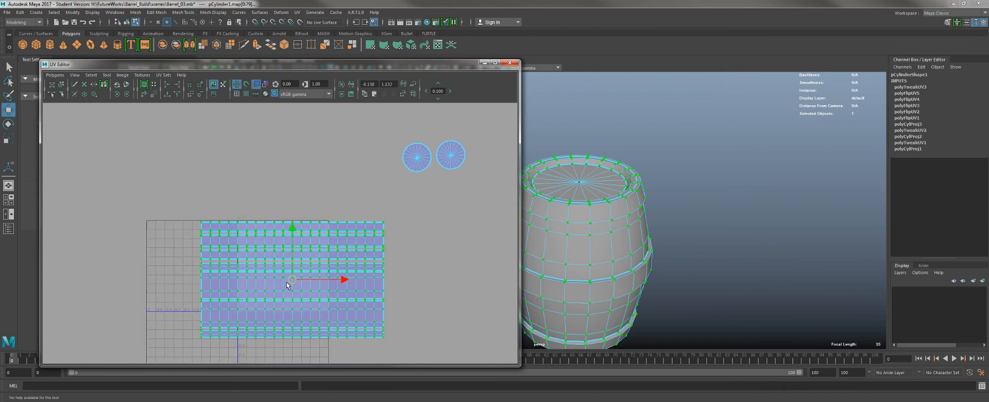
Step: Try scaling the stacked strip shells down uniformly
key(r)
drag(292, 281, 260, 286)
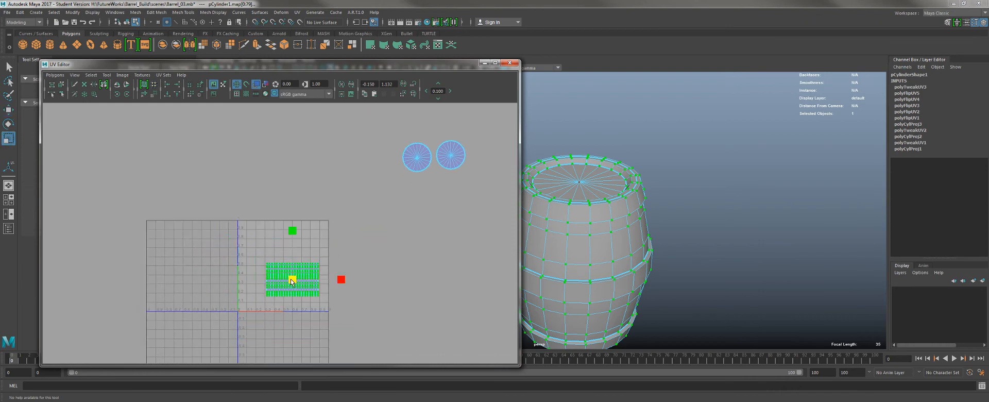
key(ctrl+z)
Step: Try an automatic layout of the strip shells within the UV tile
alt+right_drag(290, 280, 419, 326)
alt+middle_drag(314, 301, 320, 244)
alt+drag(657, 247, 586, 222)
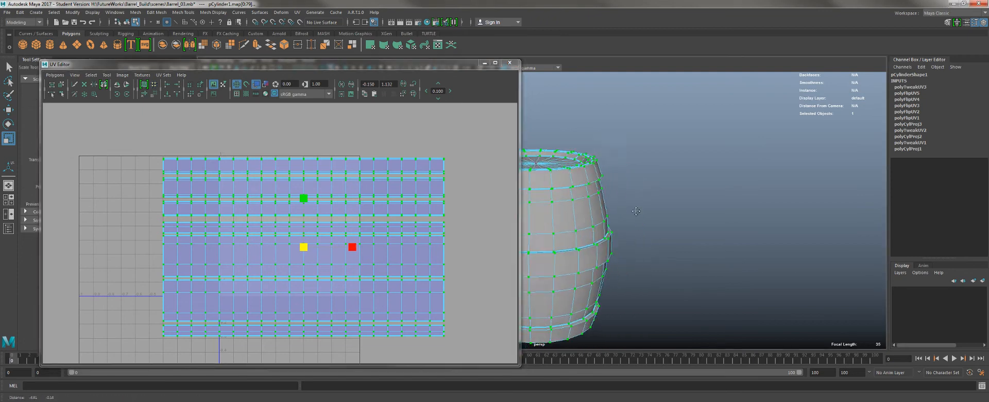
alt+middle_drag(583, 222, 718, 218)
alt+drag(717, 218, 686, 219)
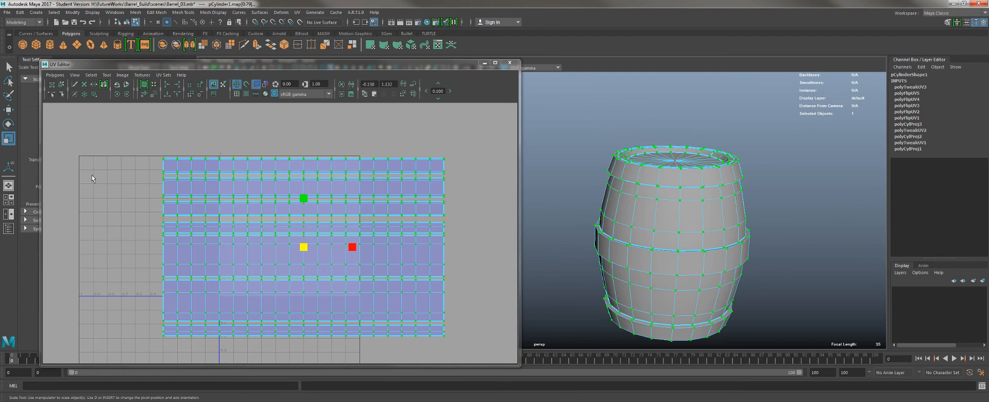
click(145, 86)
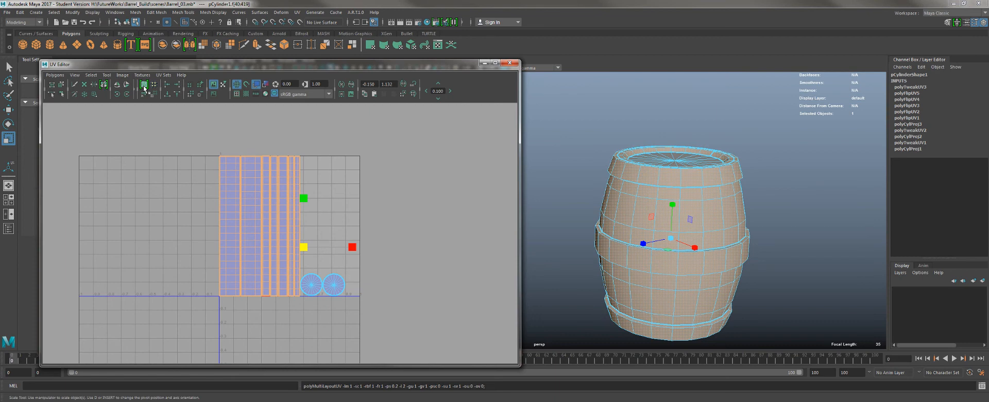
key(ctrl+z)
key(ctrl+z)
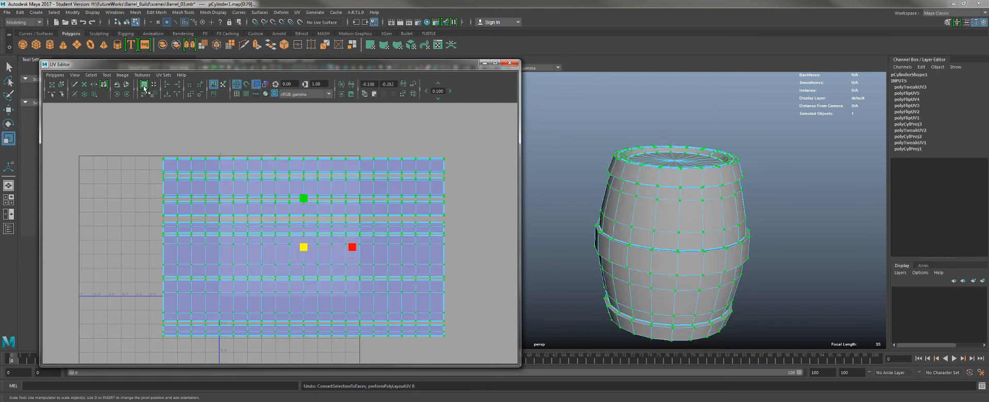
Step: Select both circular lid shells and move them to the left, outside the UV grid
alt+right_drag(282, 187, 273, 163)
alt+middle_drag(273, 163, 255, 190)
alt+right_drag(255, 193, 276, 164)
drag(353, 137, 449, 178)
key(w)
drag(365, 163, 165, 171)
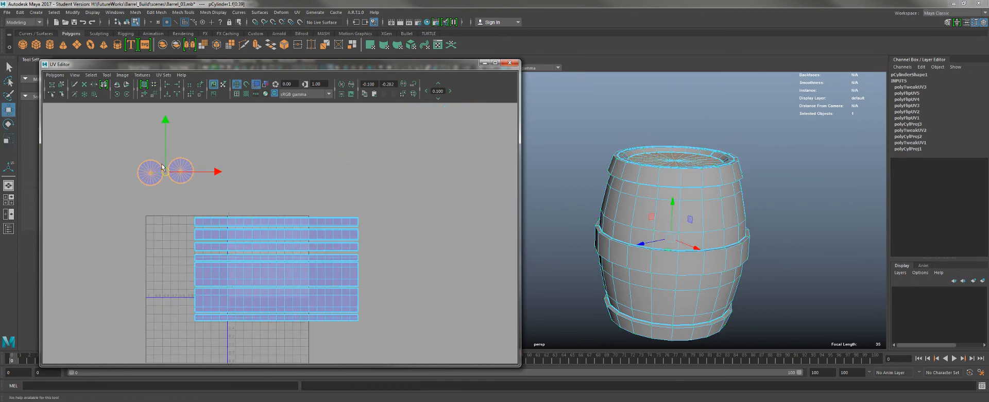
click(151, 171)
drag(125, 146, 117, 223)
Step: Select the UVs of all stacked strip shells and reposition the stack over the upper part of the UV grid
drag(178, 195, 412, 351)
right_drag(270, 258, 299, 247)
drag(213, 214, 380, 331)
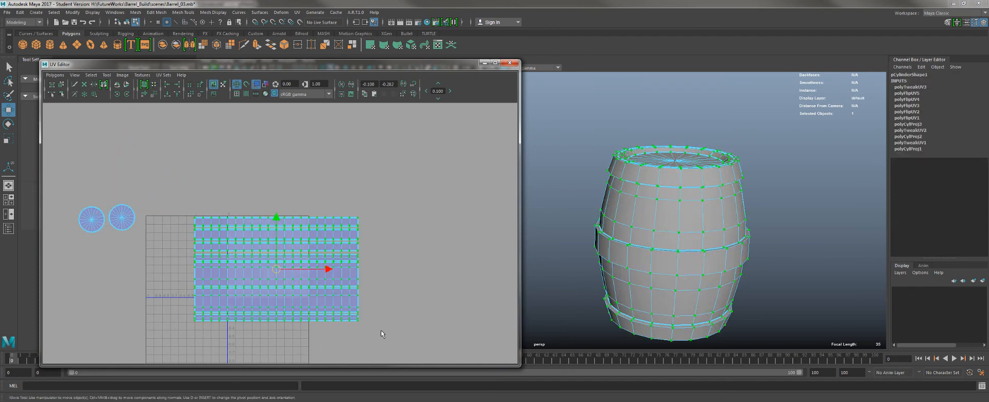
scroll(415, 288, up, 3)
scroll(312, 230, up, 1)
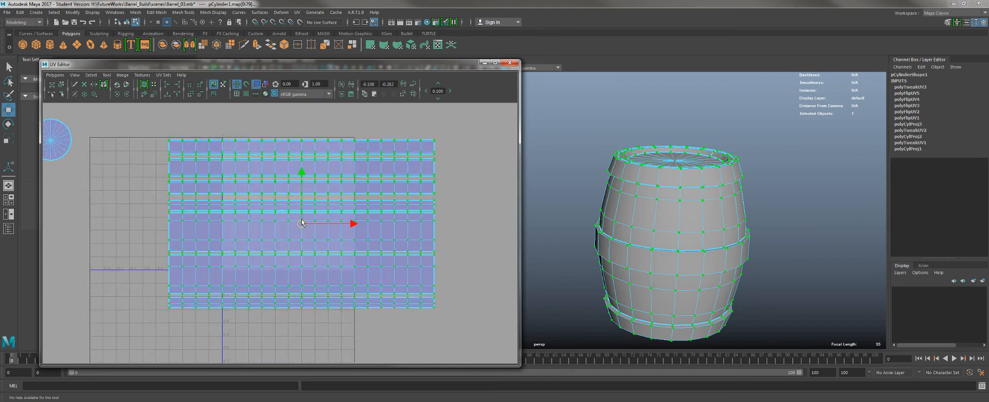
drag(297, 212, 534, 282)
scroll(344, 228, down, 3)
alt+middle_drag(410, 251, 325, 228)
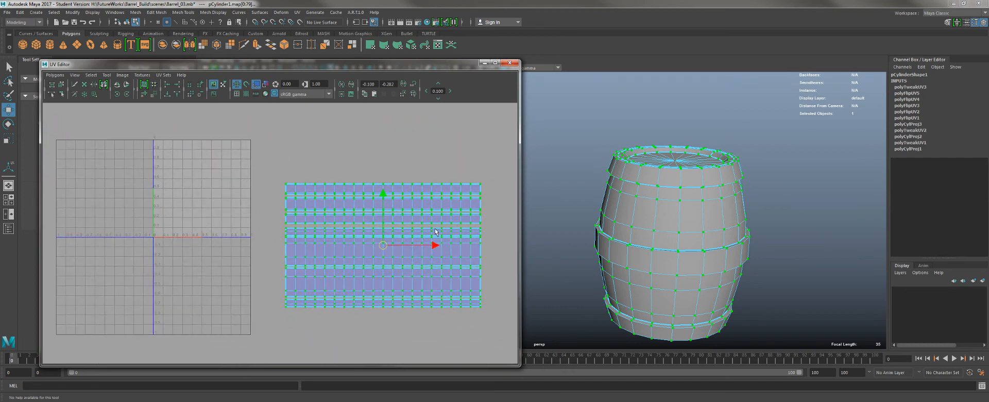
drag(385, 245, 202, 182)
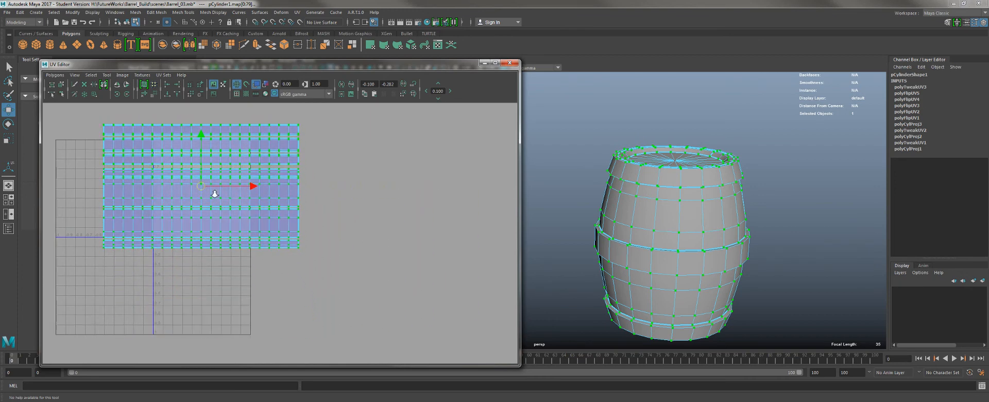
Step: Scale the stacked strip shells down uniformly until they are slightly wider than one UV tile
scroll(235, 221, up, 2)
alt+middle_drag(235, 221, 280, 238)
key(r)
drag(234, 196, 217, 204)
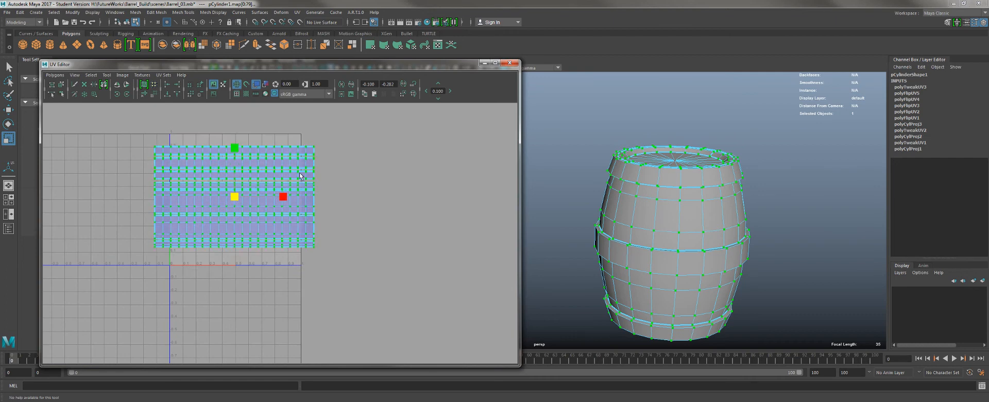
alt+middle_drag(187, 145, 208, 165)
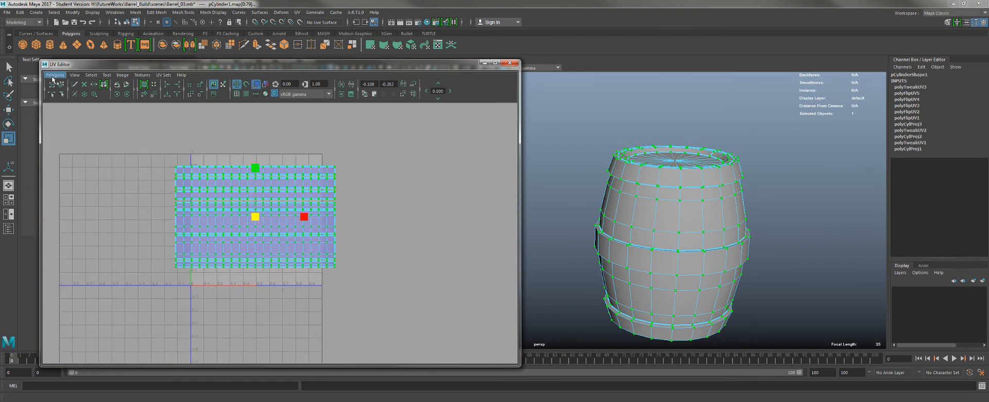
Step: Reset the Normalize UVs options for the selected strip shells and turn off Preserve aspect ratio
click(54, 75)
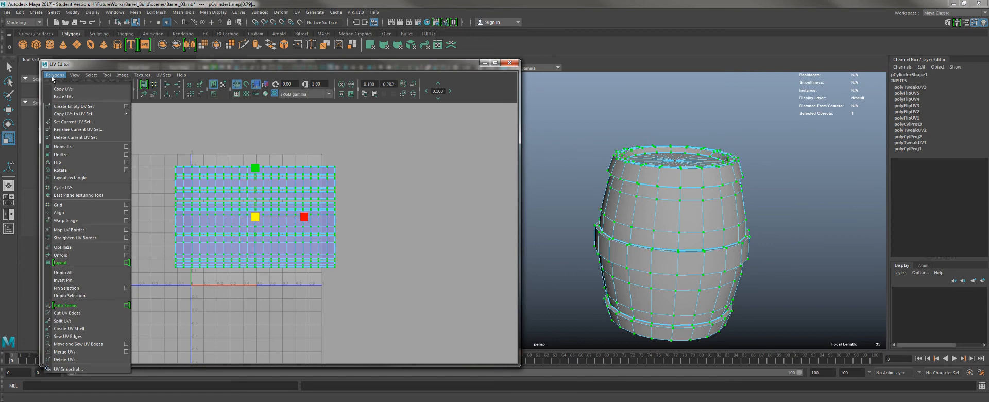
right_drag(202, 183, 234, 182)
drag(150, 147, 422, 287)
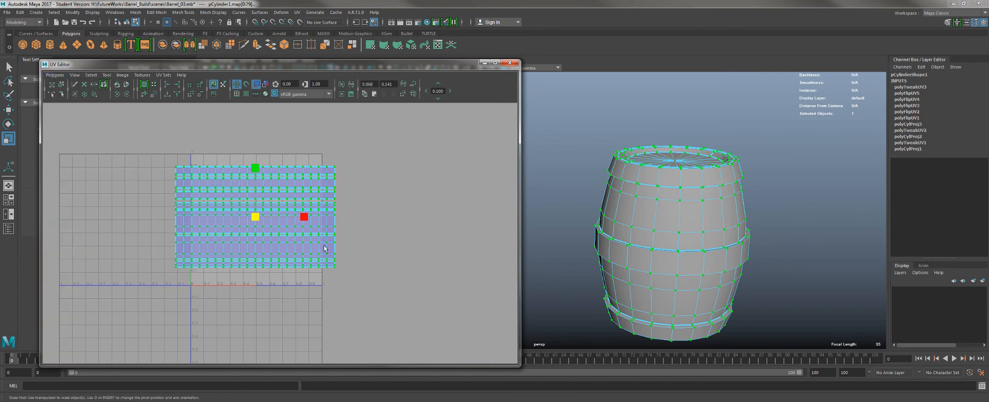
click(54, 75)
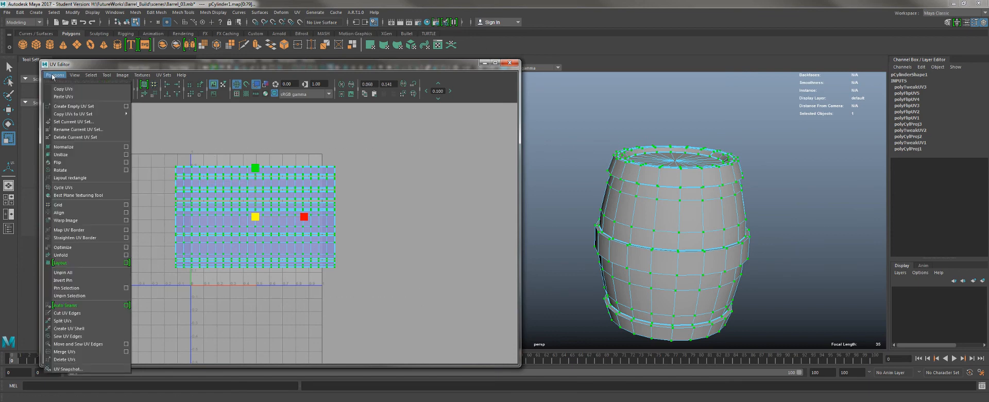
click(126, 147)
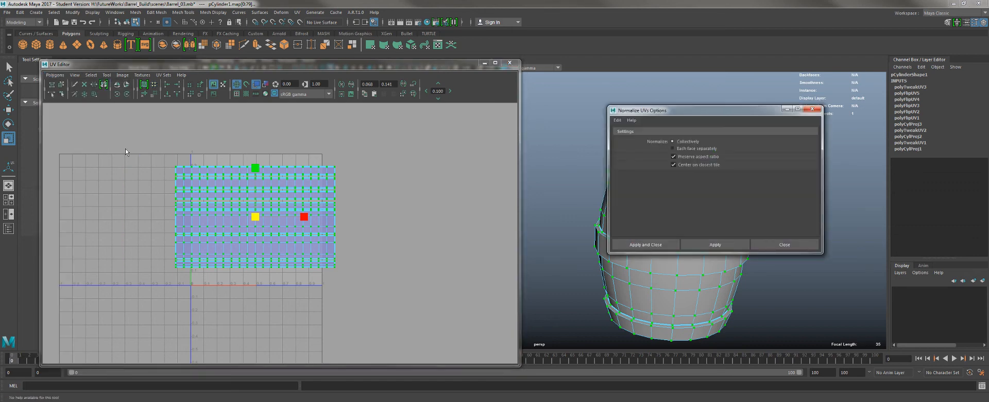
click(617, 120)
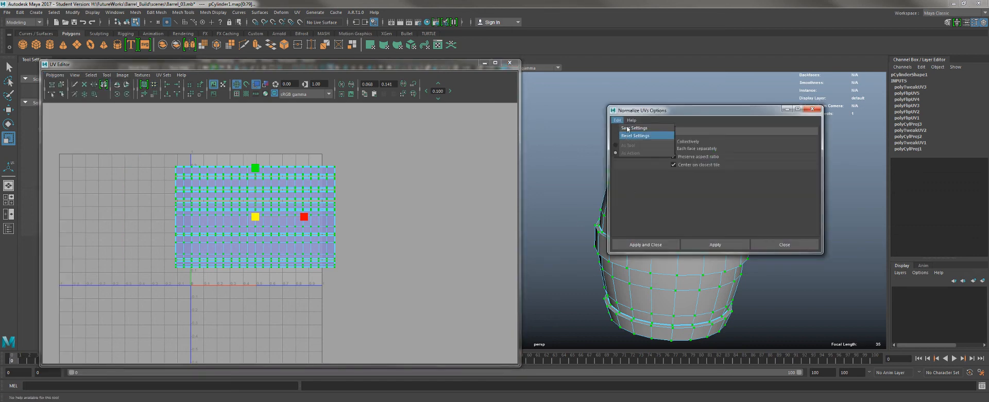
click(627, 134)
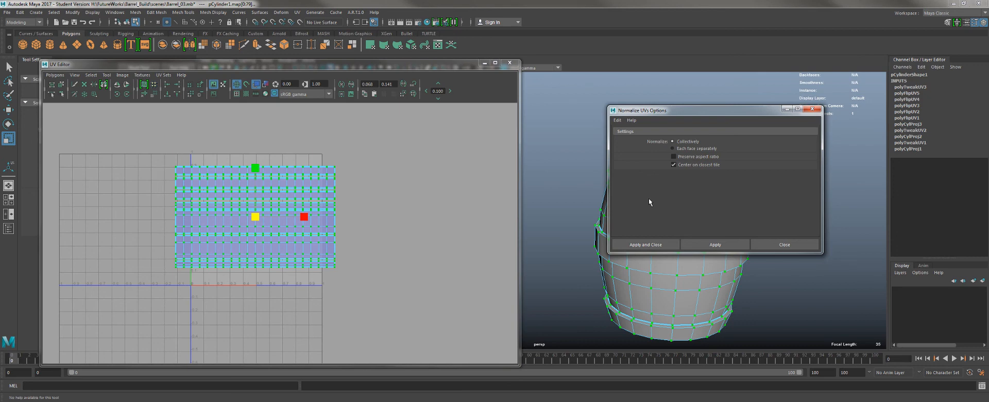
drag(701, 111, 489, 251)
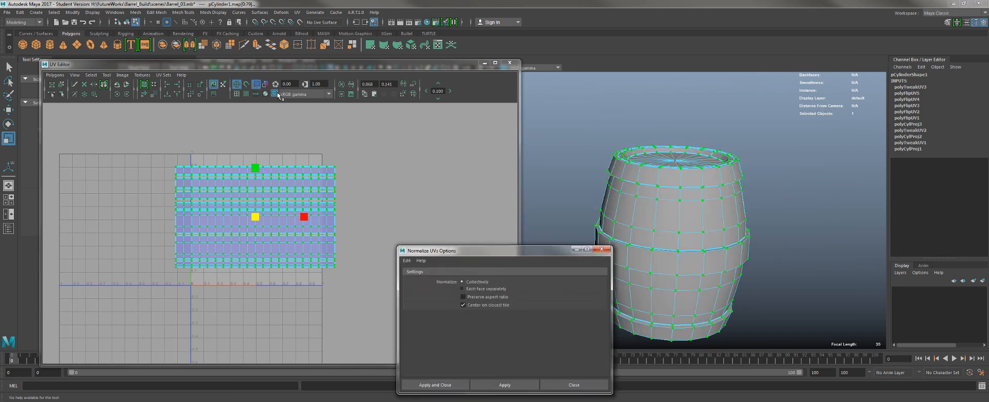
Step: Display the checker map on the barrel and normalize the strip UVs collectively without preserving their aspect ratio
click(246, 94)
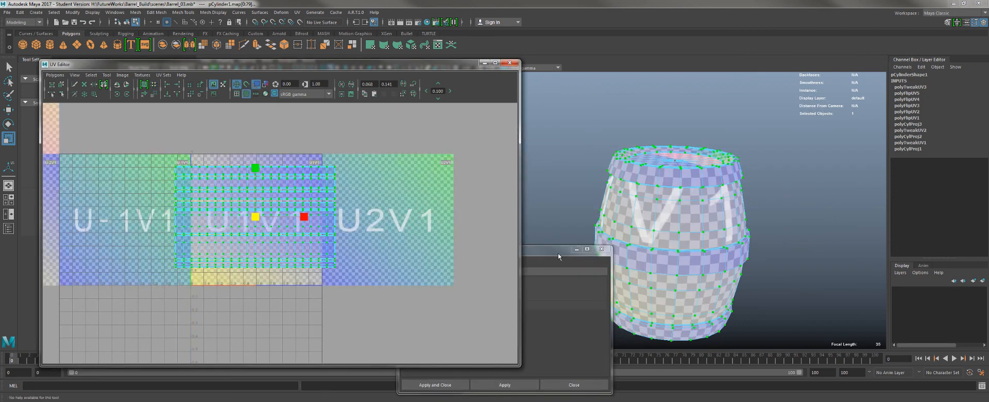
drag(558, 255, 614, 146)
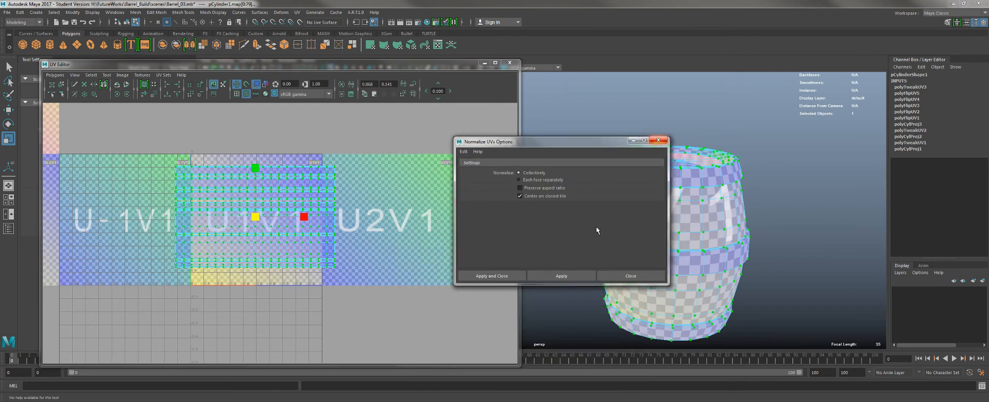
click(561, 276)
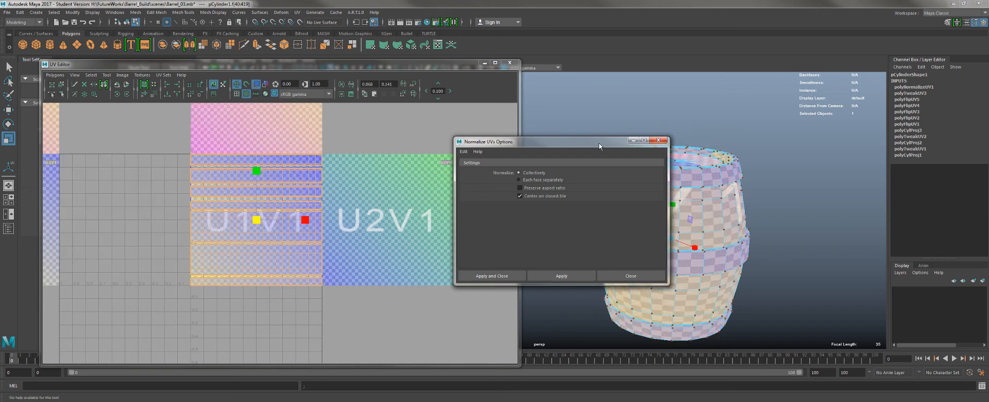
drag(599, 145, 446, 98)
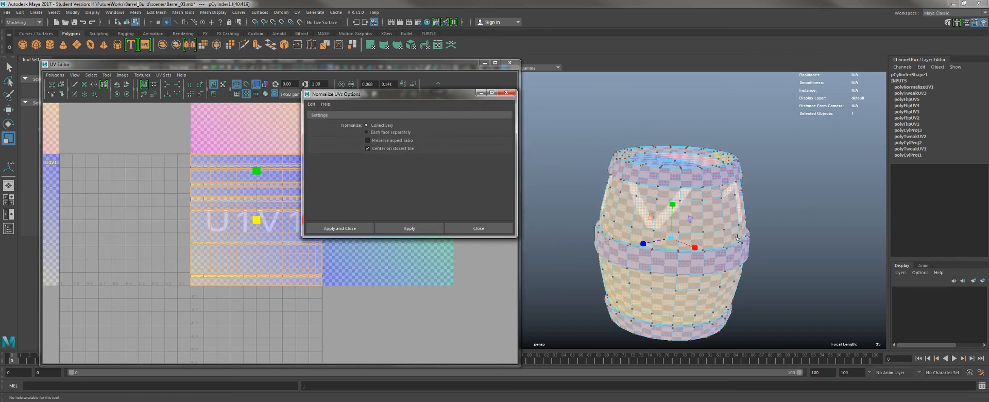
Step: Check the checker pattern on the barrel's side for distortion and undo the UV normalization
alt+drag(764, 216, 698, 210)
alt+middle_drag(697, 210, 745, 187)
scroll(707, 198, up, 3)
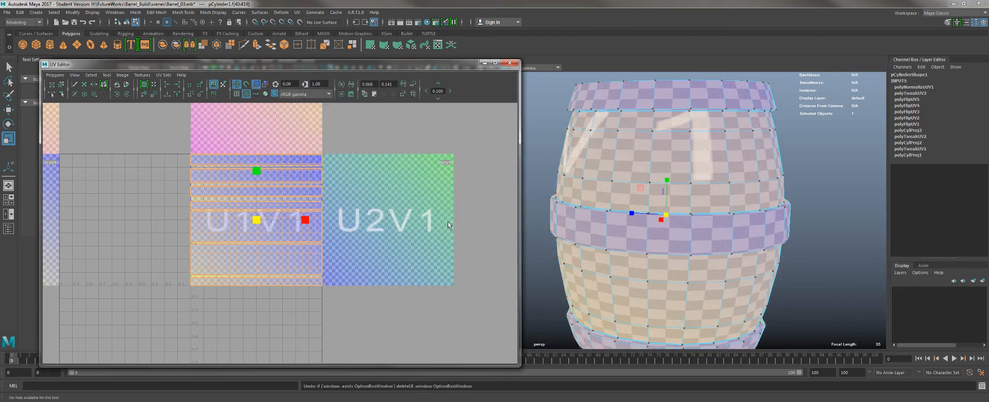
key(ctrl+z)
Step: Normalize the strip UVs collectively with Preserve aspect ratio and Center on closest tile enabled
click(55, 75)
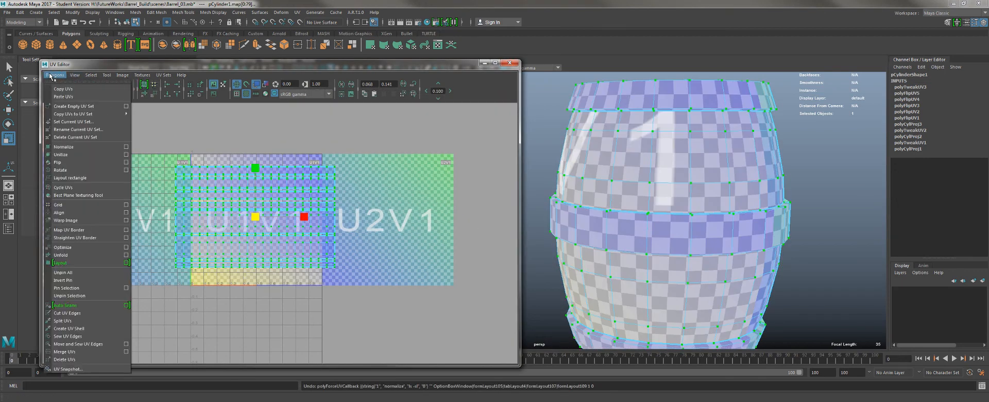
click(127, 147)
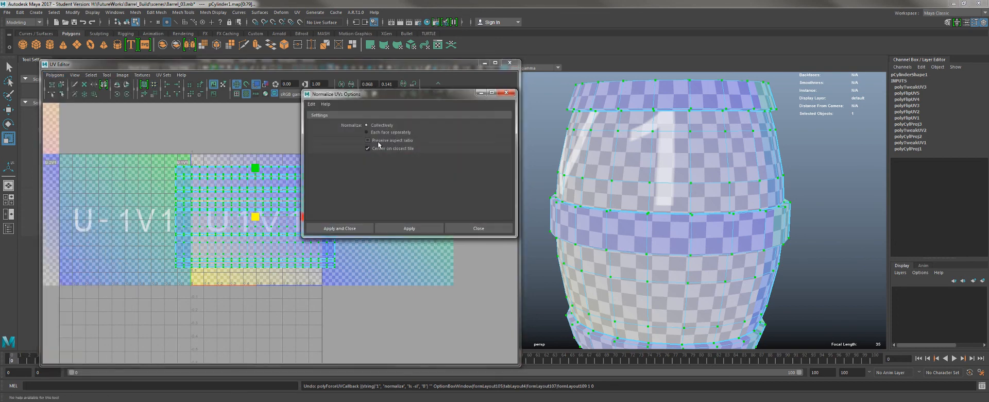
click(378, 144)
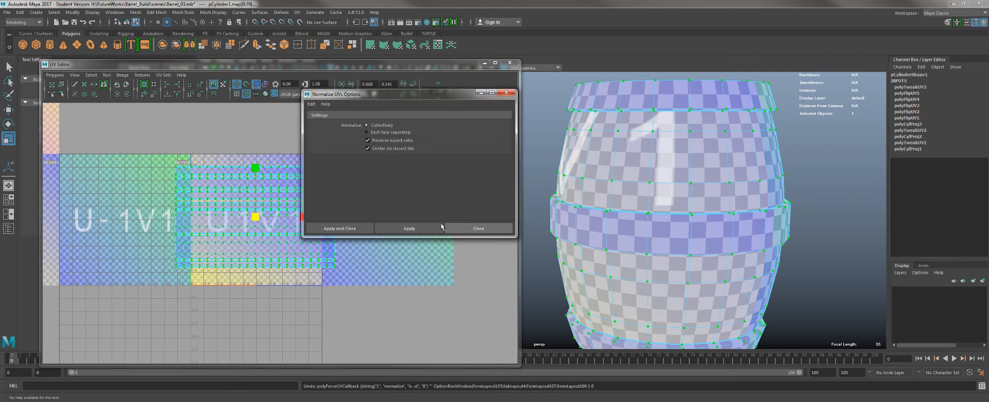
click(416, 229)
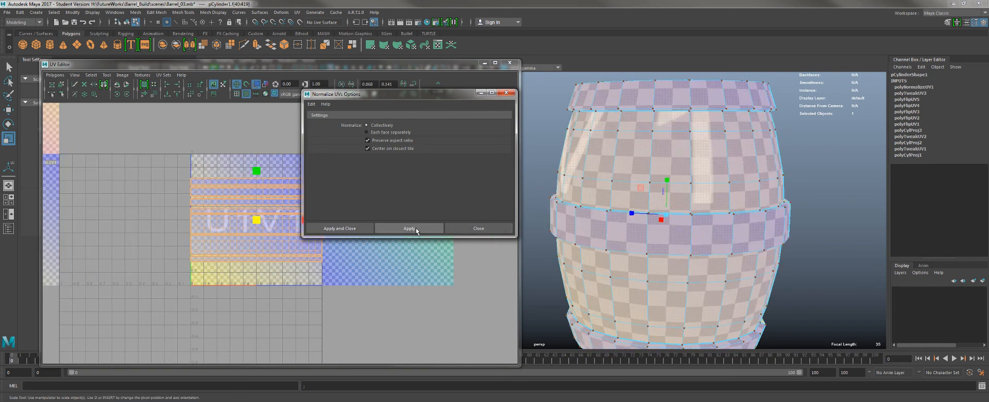
click(468, 225)
scroll(252, 231, up, 5)
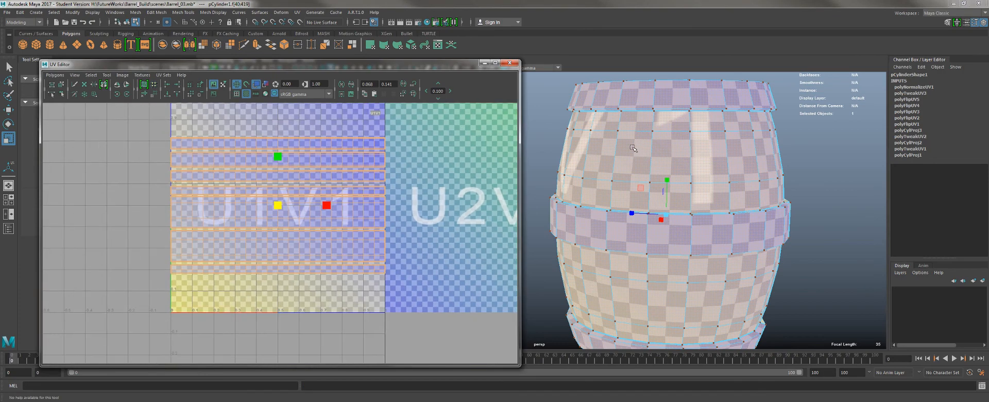
Step: Move the normalized strip stack straight down until its lowest strip sits on the bottom edge of the UV tile
alt+middle_drag(688, 299, 666, 223)
alt+drag(665, 223, 634, 216)
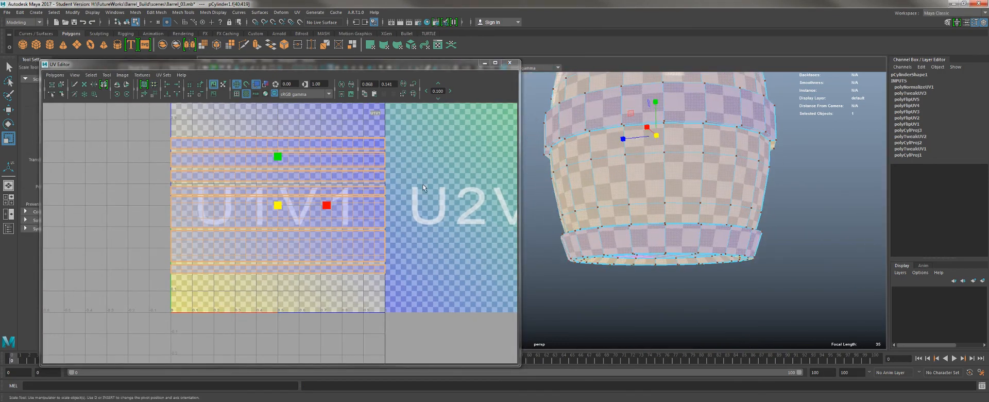
alt+middle_drag(342, 186, 347, 192)
key(w)
drag(282, 163, 283, 200)
alt+right_drag(308, 202, 362, 259)
alt+middle_drag(362, 259, 405, 222)
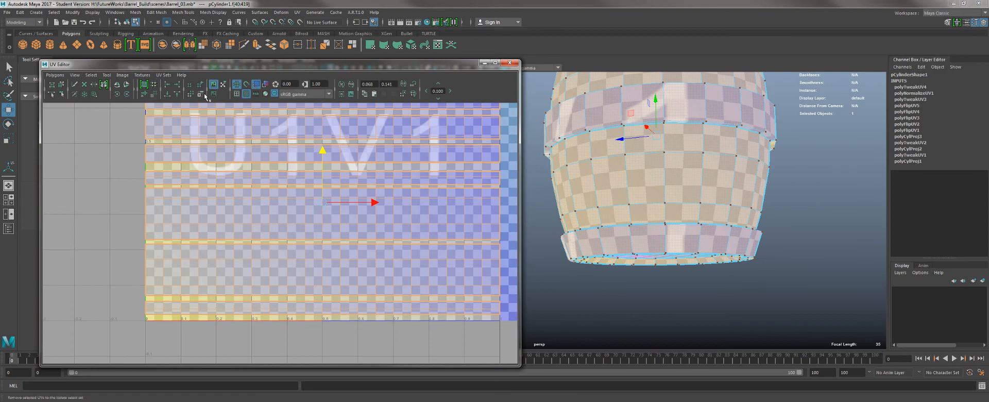
Step: Hide the checker map and examine the gaps between the strip shells and their fit against the tile's side edges
click(247, 94)
alt+middle_drag(202, 177, 250, 205)
alt+right_drag(250, 205, 413, 308)
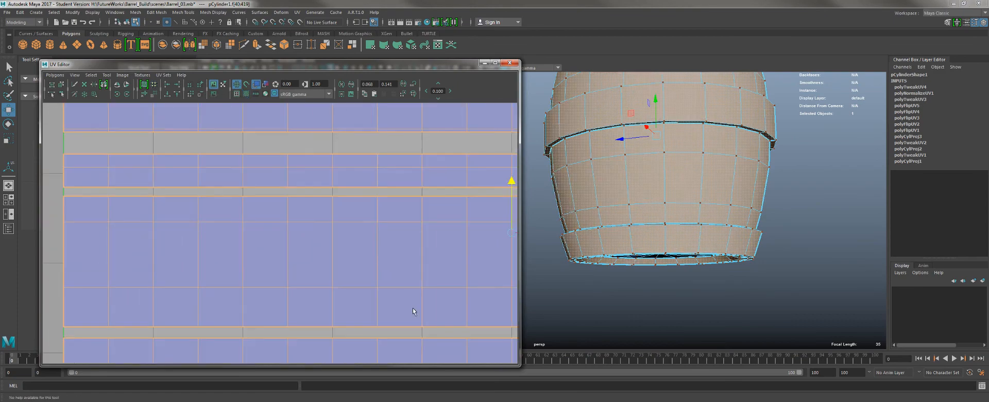
alt+middle_drag(144, 219, 315, 189)
alt+middle_drag(171, 208, 31, 204)
alt+middle_drag(499, 179, 93, 137)
alt+right_drag(355, 150, 282, 139)
alt+middle_drag(478, 223, 345, 210)
alt+right_drag(311, 206, 350, 218)
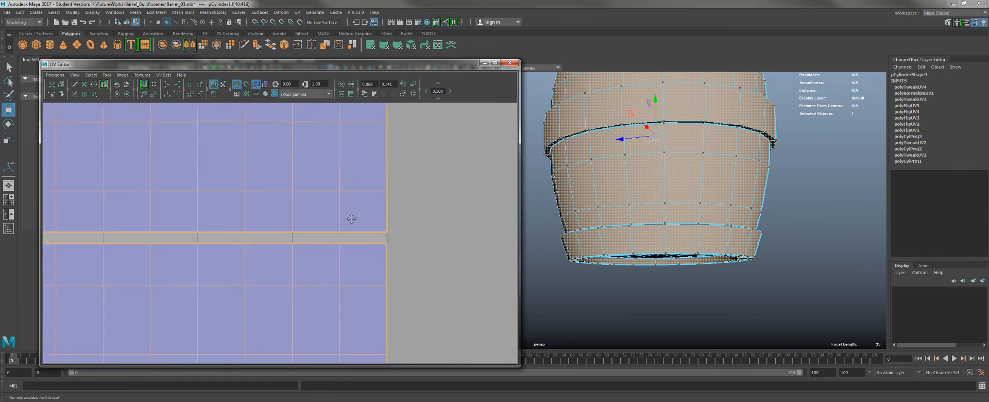
alt+middle_drag(336, 130, 333, 181)
alt+right_drag(333, 182, 320, 210)
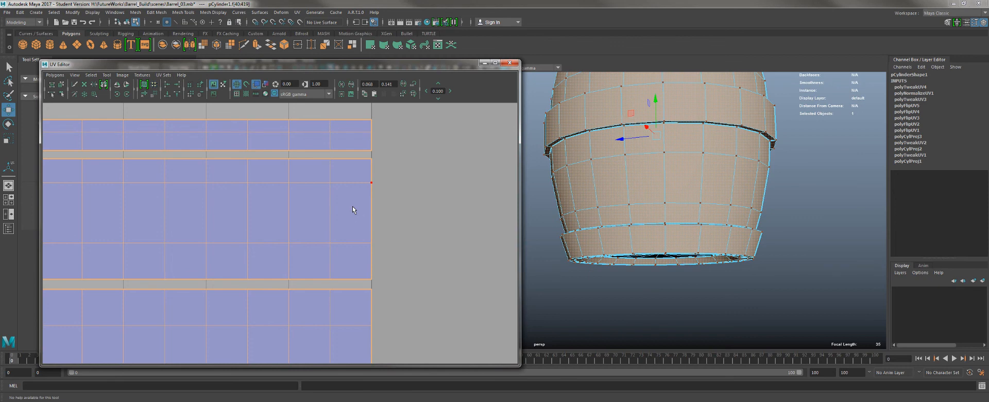
alt+right_drag(328, 225, 203, 203)
alt+middle_drag(325, 215, 385, 146)
alt+right_drag(384, 147, 353, 110)
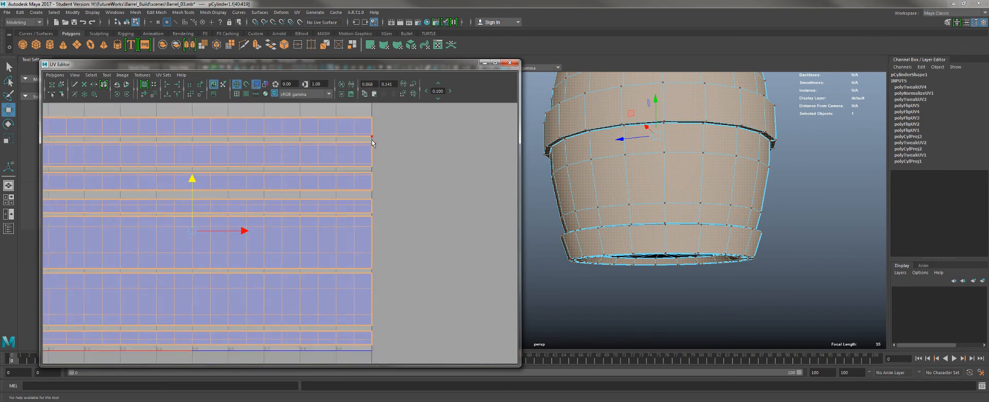
alt+right_drag(375, 198, 361, 105)
alt+middle_drag(361, 105, 380, 135)
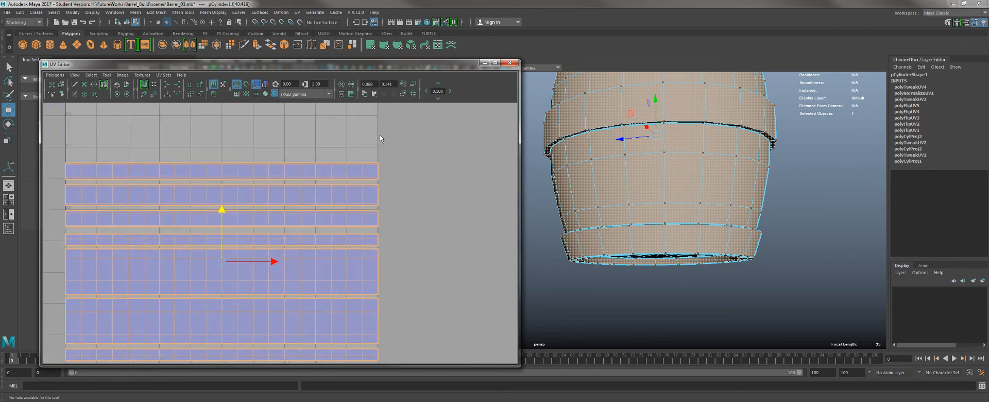
alt+middle_drag(373, 249, 444, 229)
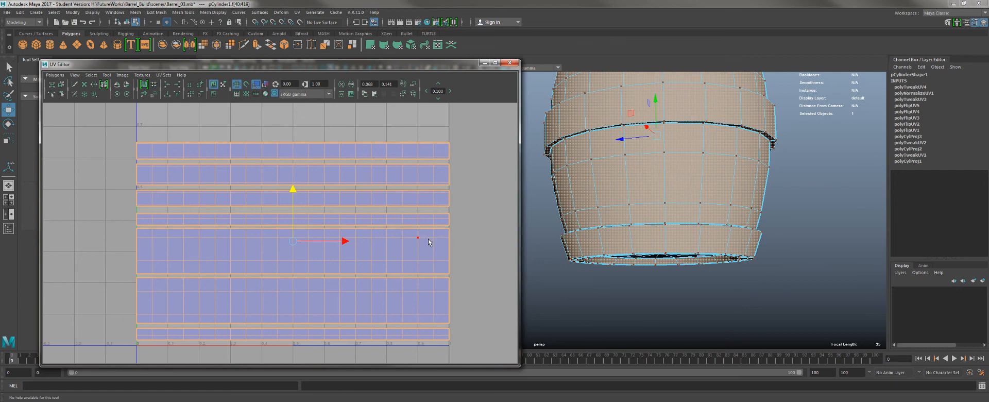
Step: Compare both side edges of the strip shells with the vertical seam on the barrel
scroll(425, 251, up, 3)
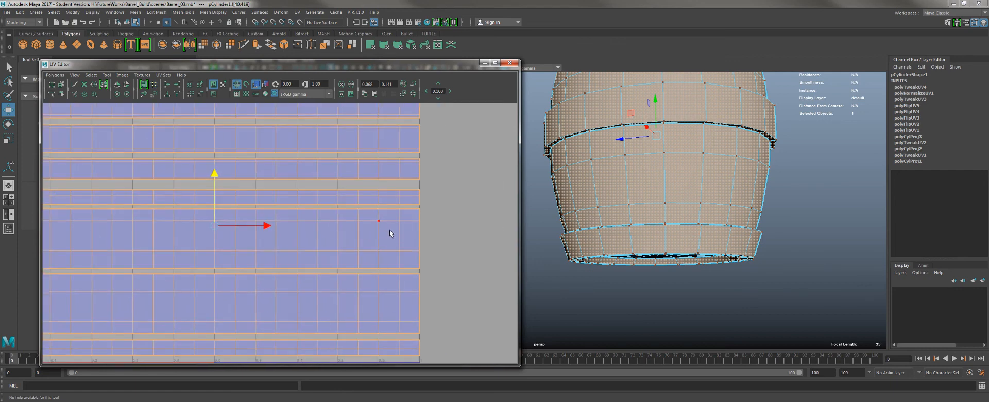
alt+middle_drag(412, 238, 518, 238)
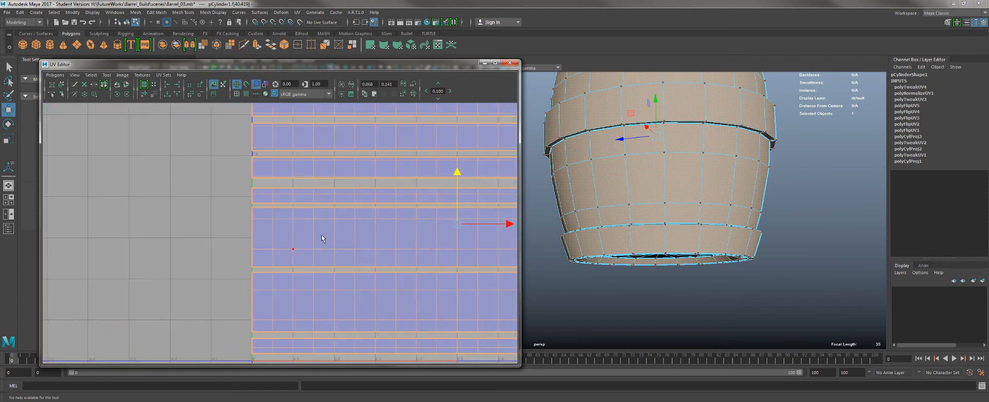
alt+drag(713, 170, 603, 177)
alt+middle_drag(564, 113, 650, 148)
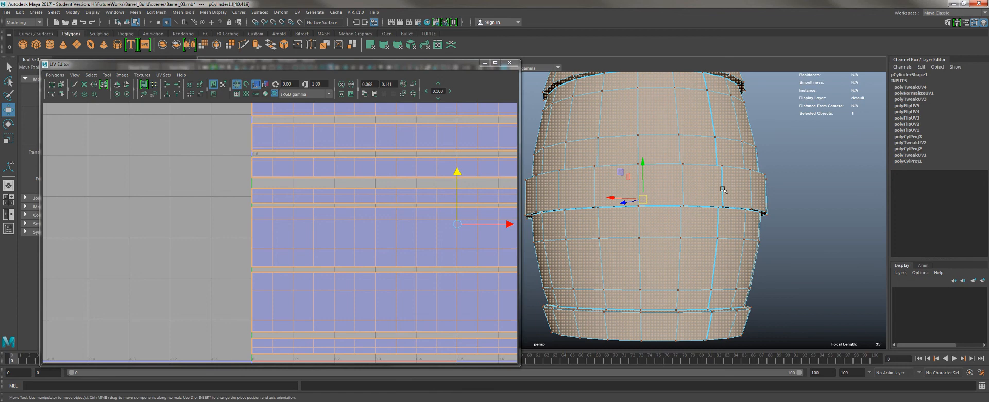
alt+middle_drag(397, 214, 183, 201)
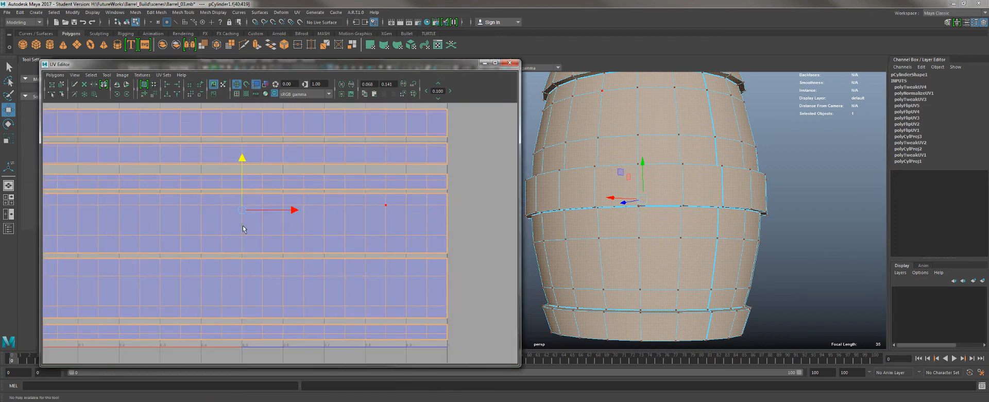
alt+middle_drag(243, 229, 387, 220)
scroll(355, 193, down, 3)
alt+middle_drag(338, 196, 288, 230)
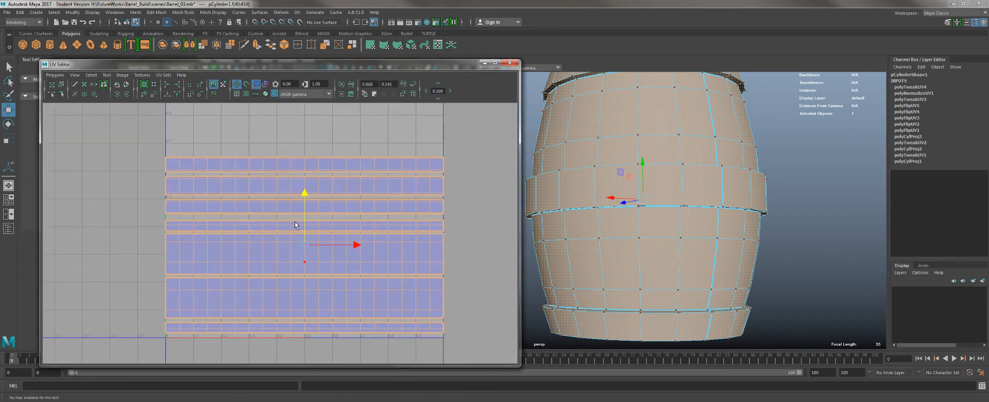
Step: Select both circular lid shells and move them into the free space above the strip stack in the UV tile
alt+right_drag(336, 200, 245, 136)
alt+middle_drag(263, 160, 278, 181)
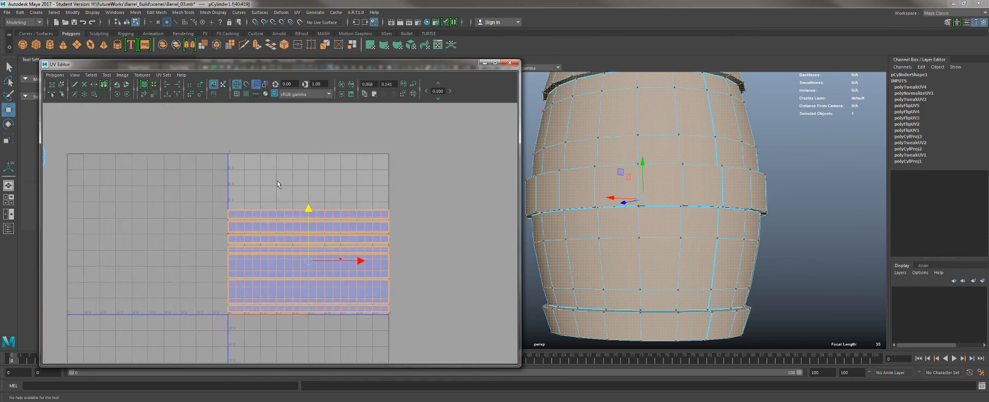
alt+right_drag(278, 180, 248, 146)
click(249, 149)
alt+middle_drag(91, 167, 251, 148)
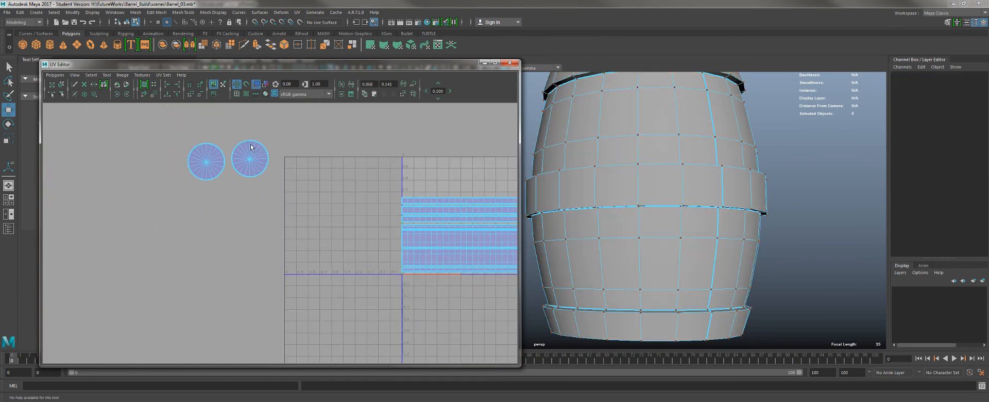
drag(145, 122, 310, 220)
drag(231, 161, 502, 182)
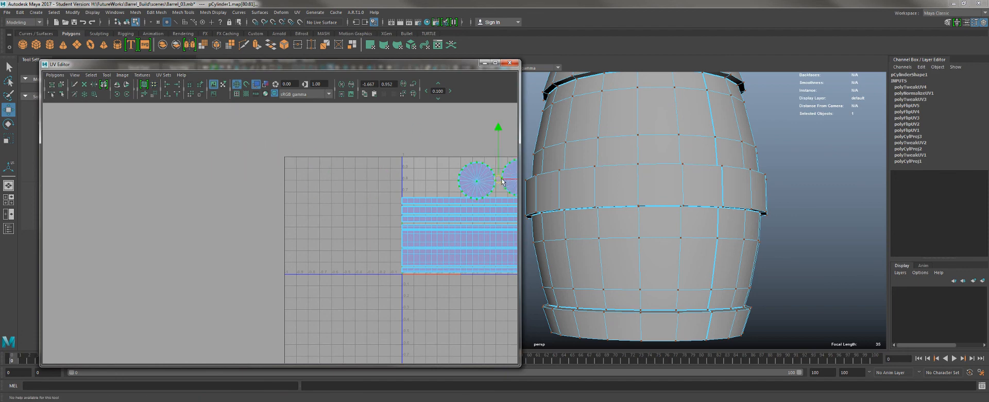
Step: Reposition the first lid shell slightly up and to the left, level with the other lid above the strips
alt+middle_drag(502, 181, 348, 178)
alt+right_drag(347, 177, 393, 239)
alt+middle_drag(393, 240, 350, 286)
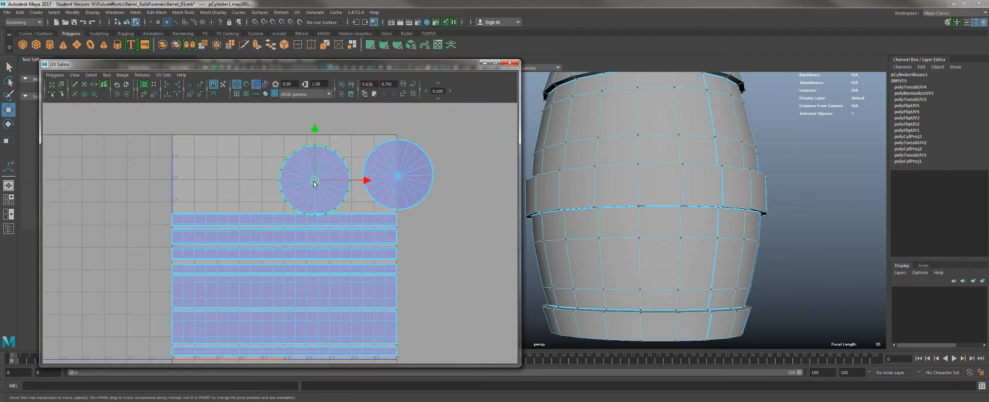
click(309, 180)
drag(314, 178, 302, 181)
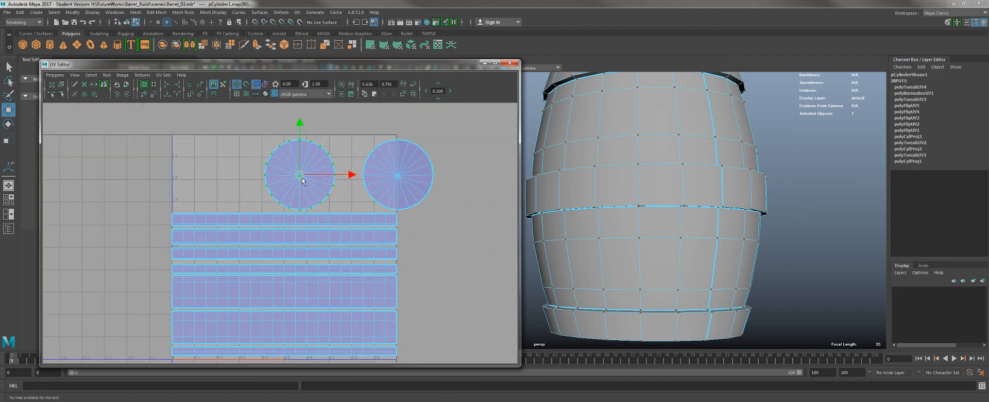
Step: Move both circular lid shells side by side inside the UV tile's upper right area, above the strips
click(401, 180)
drag(397, 176, 339, 176)
click(311, 177)
drag(288, 126, 288, 124)
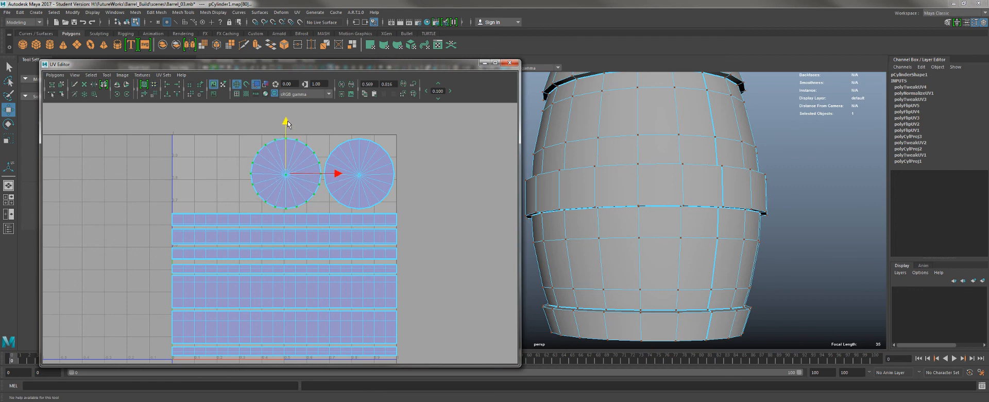
Step: Return the barrel to object mode and save the scene as a new version named Barrel_04.mb
scroll(393, 147, down, 3)
scroll(574, 159, down, 4)
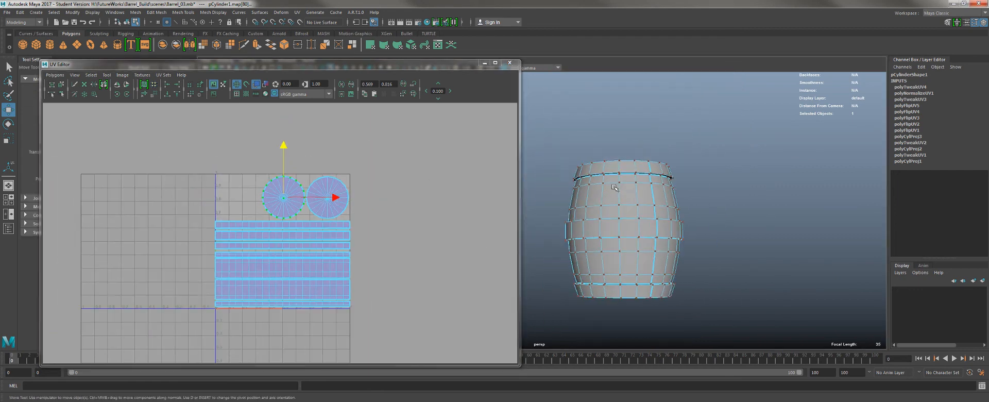
key(q)
key(F8)
click(7, 12)
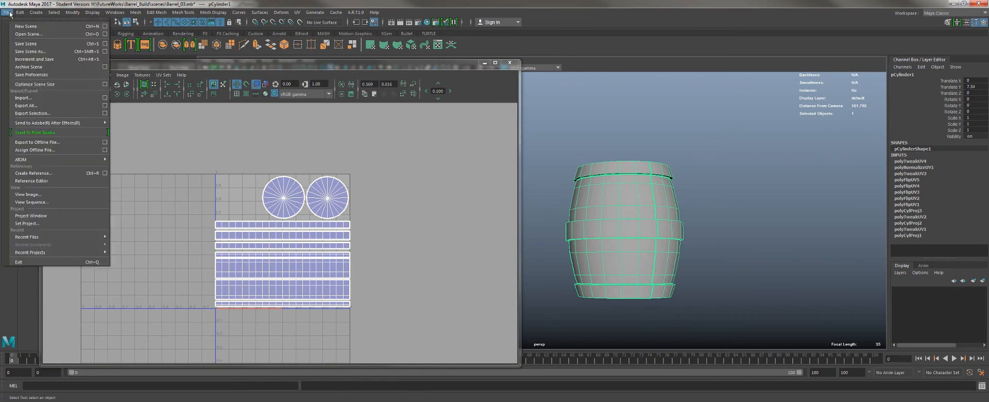
click(23, 49)
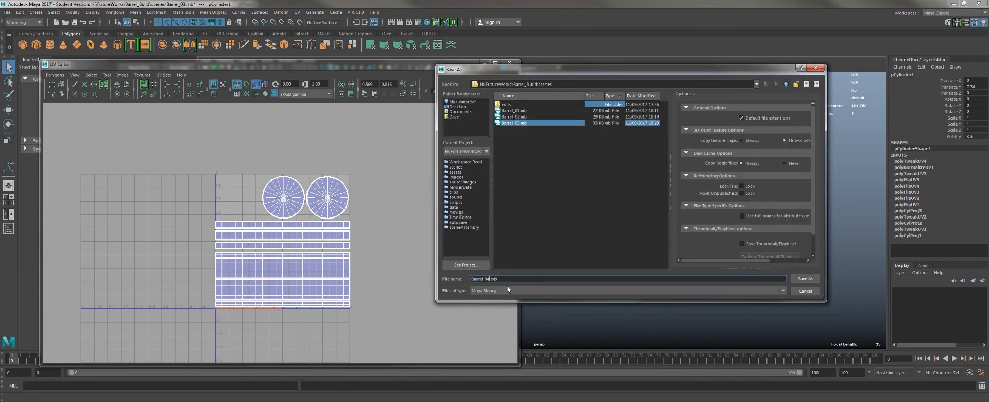
key(Return)
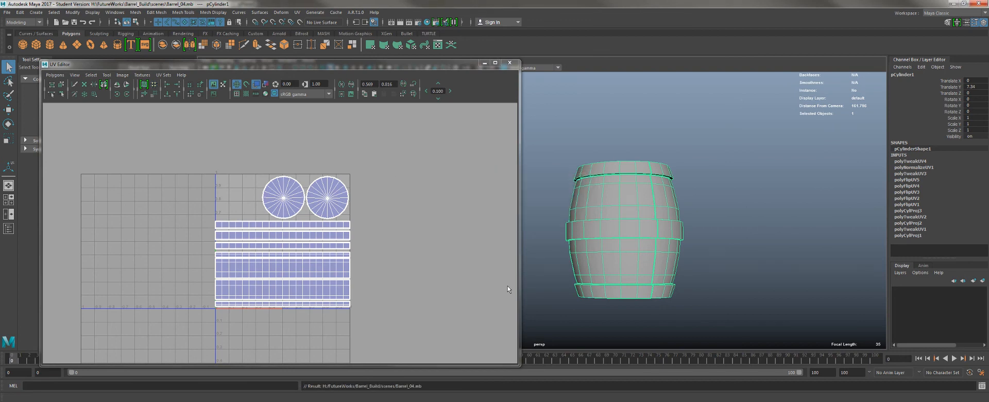
Step: Look over the barrel model, switch to the Assets.mb scene, and examine the textured barrels and crates from several angles
mouse_move(640, 153)
alt+mouse_down()
mouse_move(662, 157)
mouse_move(629, 160)
alt+mouse_up()
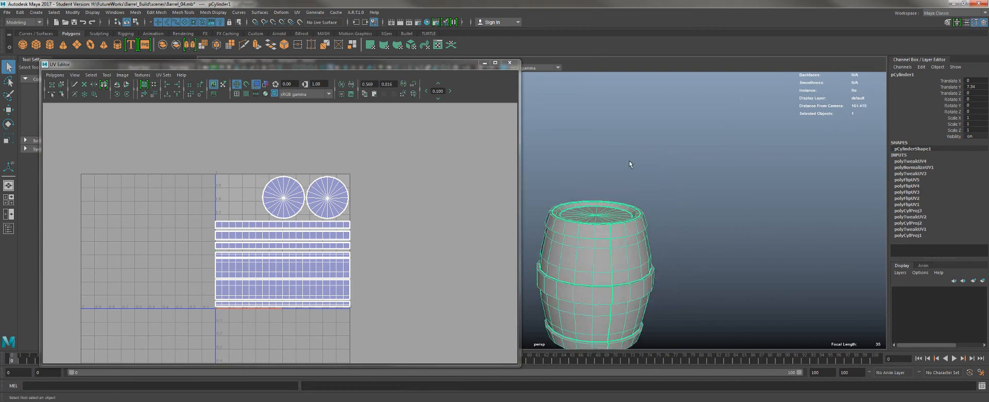
alt+right_drag(629, 161, 642, 249)
alt+drag(642, 249, 638, 186)
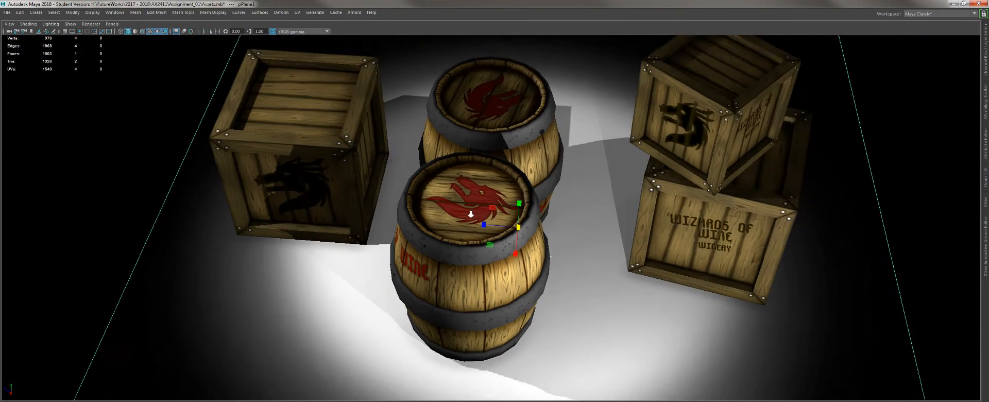
alt+drag(154, 194, 257, 202)
alt+middle_drag(369, 204, 252, 237)
alt+right_drag(412, 273, 602, 305)
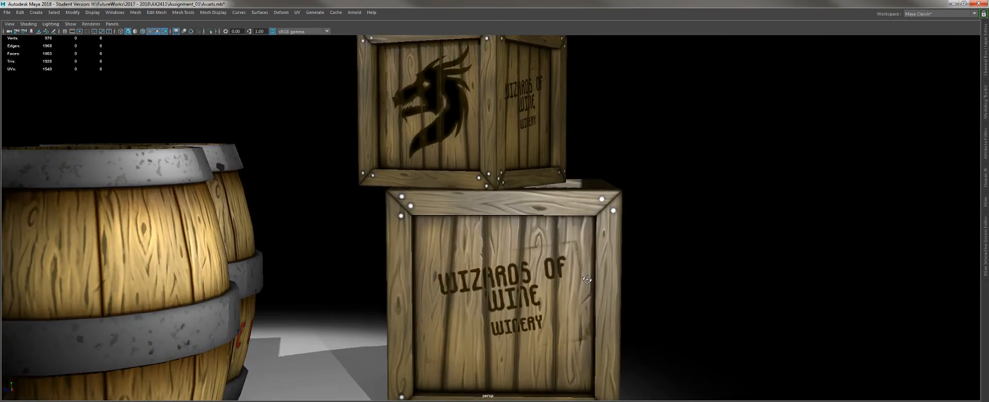
alt+drag(603, 305, 582, 261)
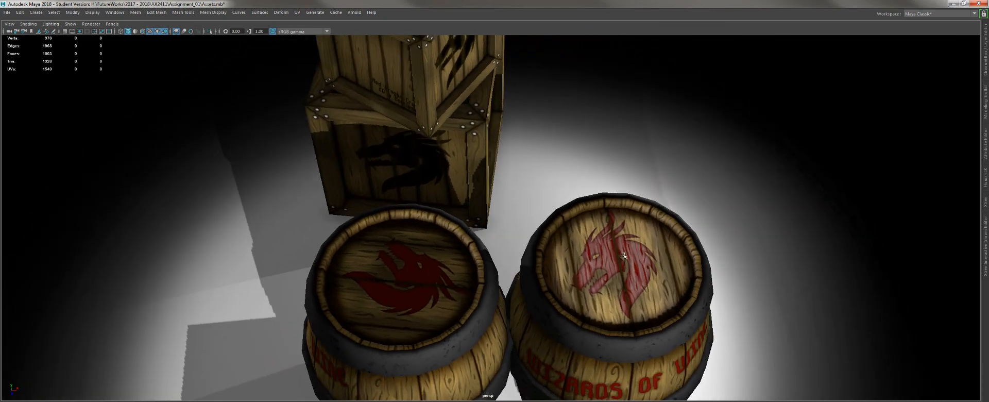
alt+drag(676, 308, 445, 276)
alt+right_drag(446, 275, 336, 200)
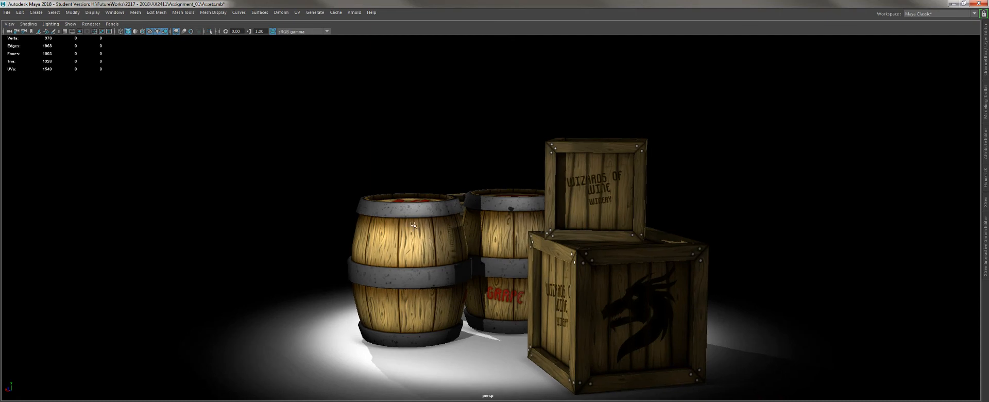
alt+drag(412, 224, 529, 233)
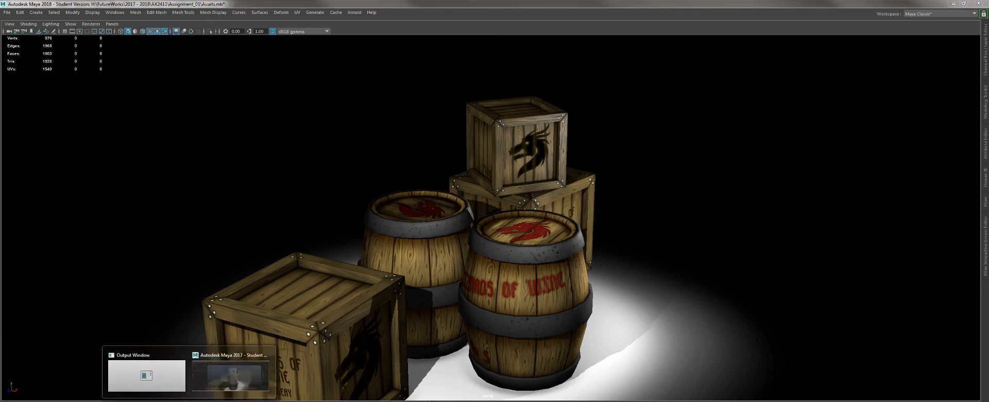
Step: Switch back to the barrel scene and select the faces of all shells in the UV layout
click(433, 385)
scroll(573, 221, down, 4)
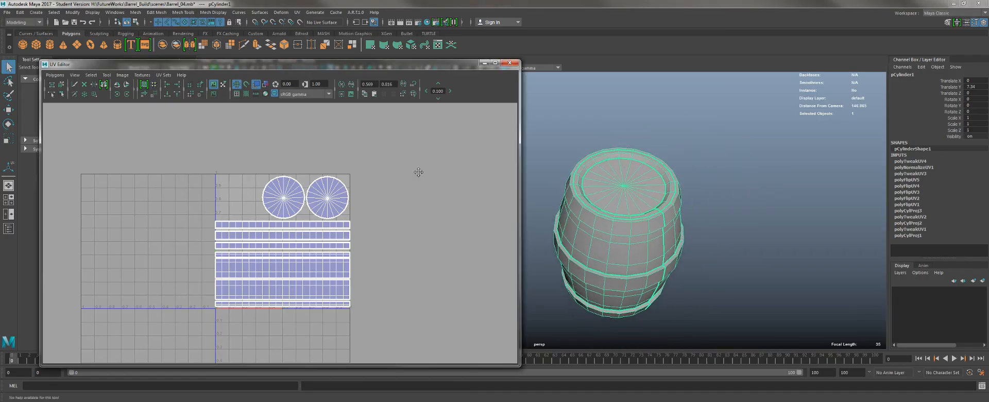
right_drag(250, 165, 260, 187)
drag(192, 149, 390, 318)
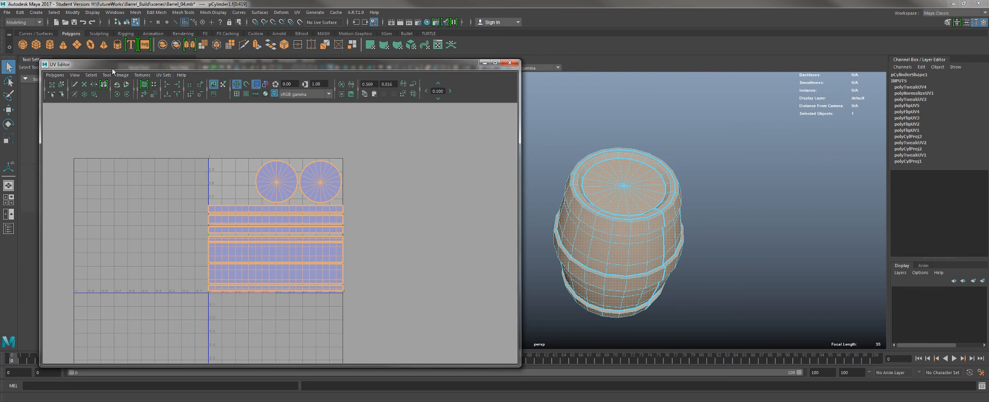
Step: Export a UV snapshot of the selected shells to the project's images folder under the name Barrel_UV
click(54, 75)
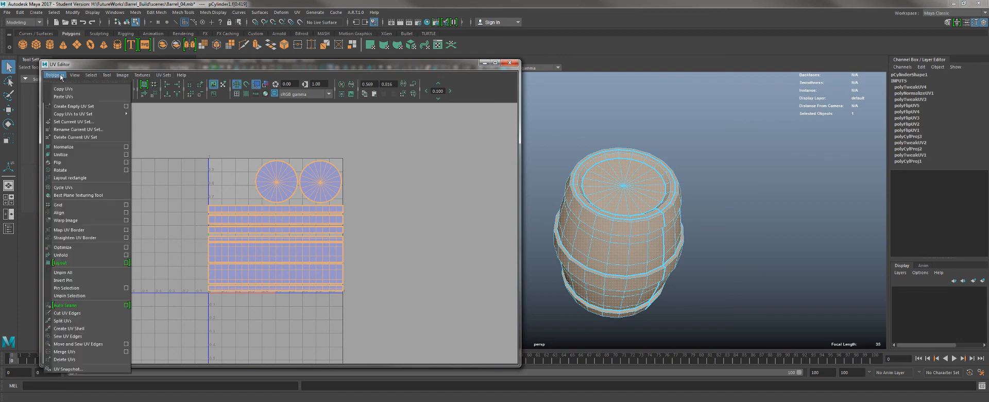
click(64, 369)
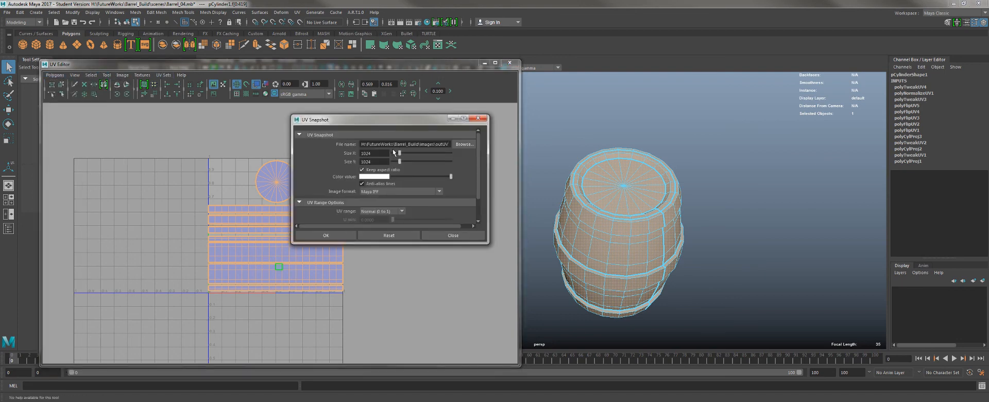
click(464, 145)
text(Barrel_)
key(BackSpace)
text(UV)
click(326, 236)
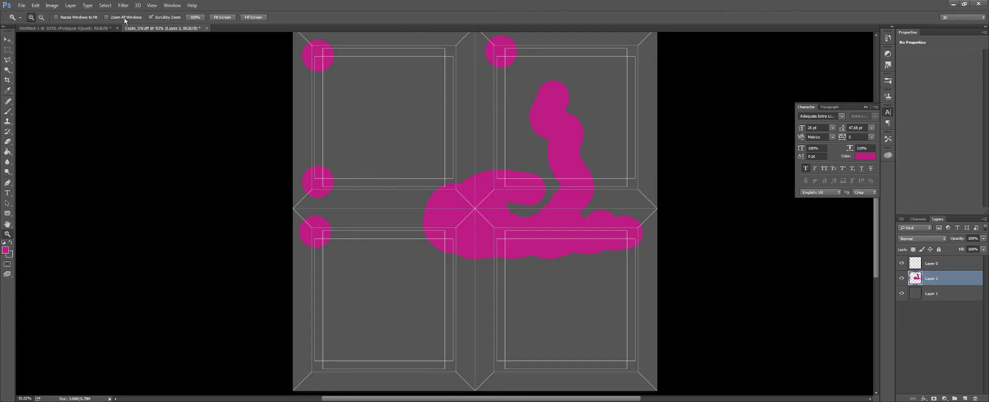
Step: Switch to Photoshop and open Barrel_UV.iff from the Barrel_Build images folder
click(22, 5)
click(36, 21)
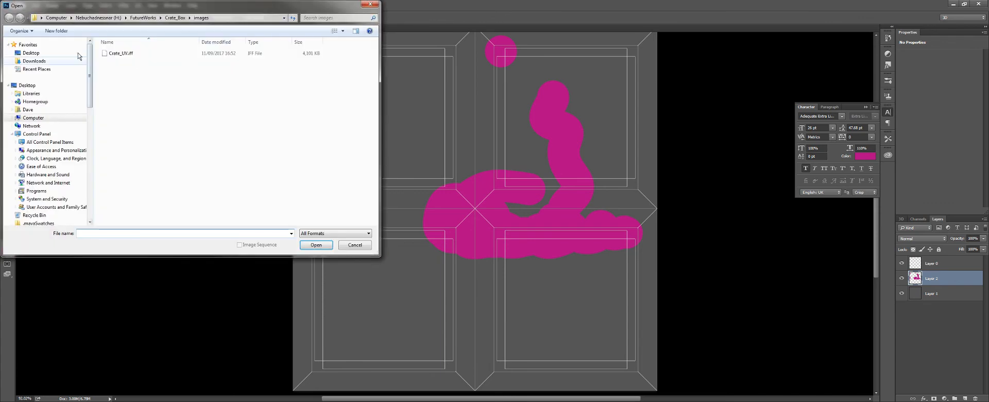
click(142, 18)
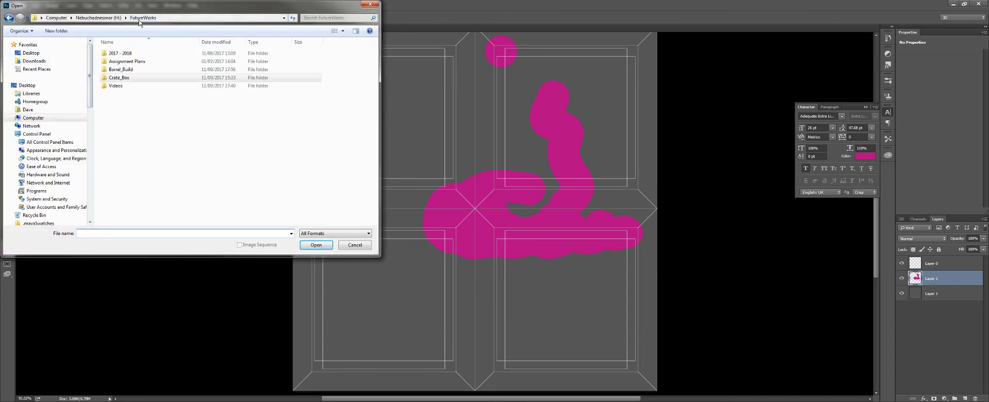
double_click(126, 69)
double_click(116, 94)
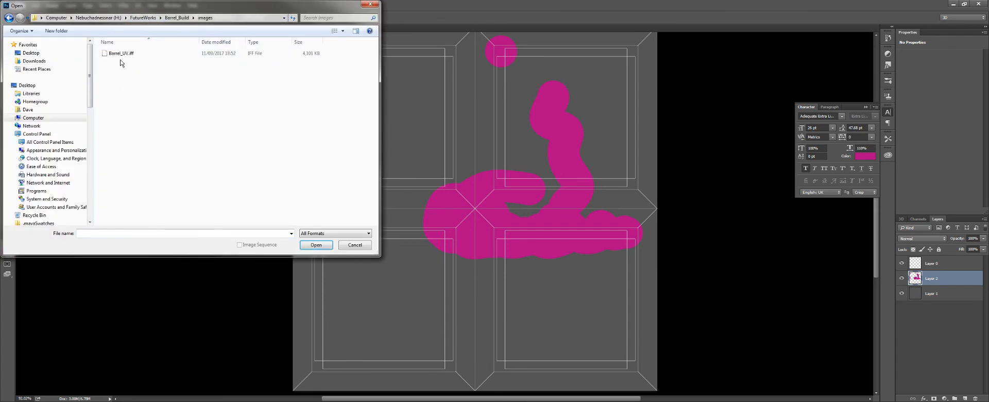
double_click(121, 57)
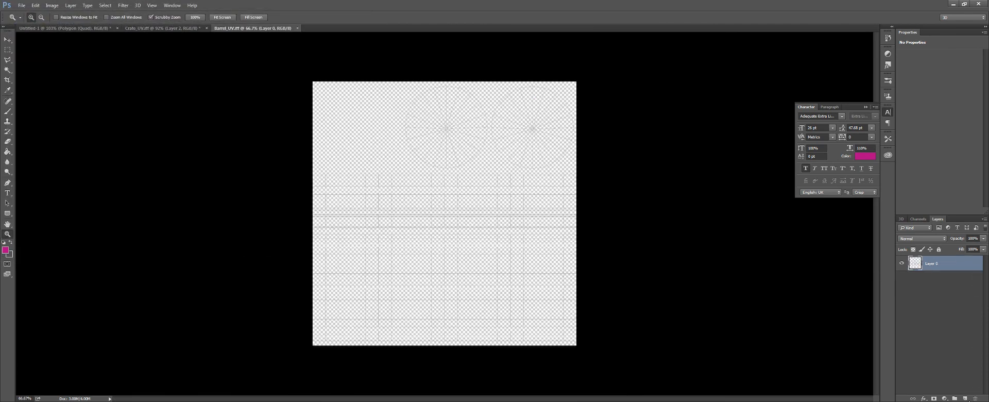
Step: Add a new layer beneath the UV wireframe layer and fill it with dark grey
click(967, 399)
drag(962, 264, 959, 308)
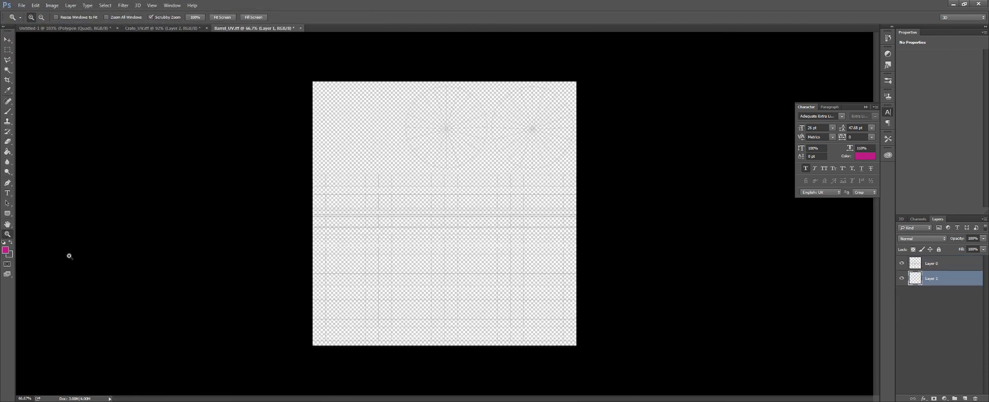
key(x)
key(alt+BackSpace)
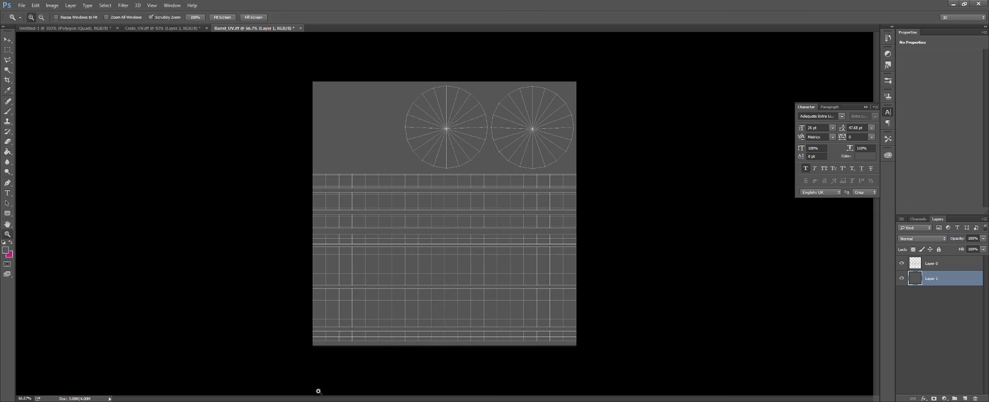
Step: Switch back to the barrel scene in Maya and close the UV Editor
click(438, 367)
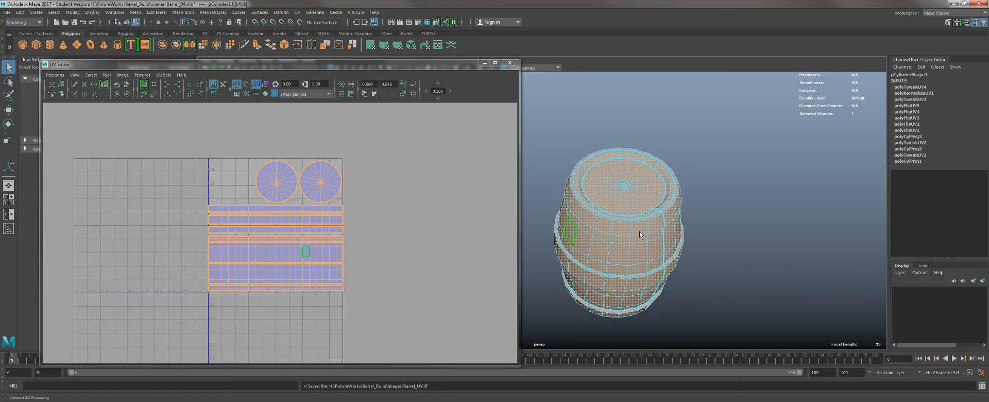
alt+right_drag(643, 233, 559, 163)
click(509, 62)
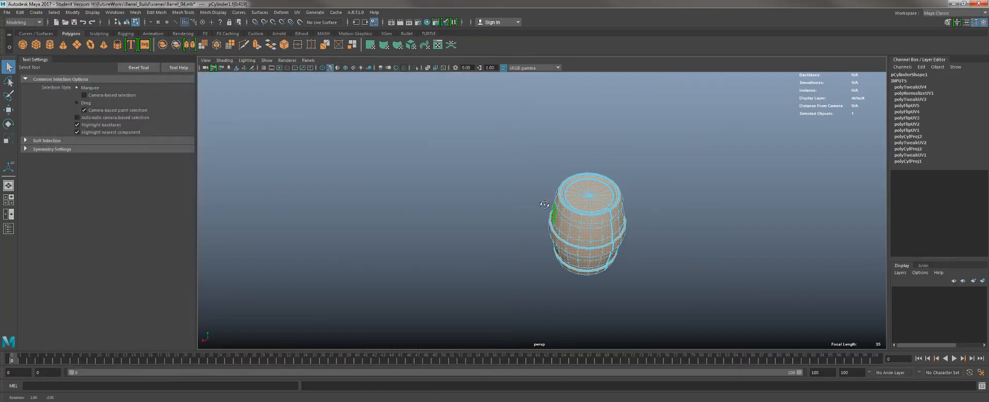
Step: Clear the barrel's face selection and collapse the tool settings to enlarge the perspective view
alt+middle_drag(532, 232, 453, 229)
click(377, 185)
alt+right_drag(378, 186, 462, 283)
alt+middle_drag(462, 284, 505, 254)
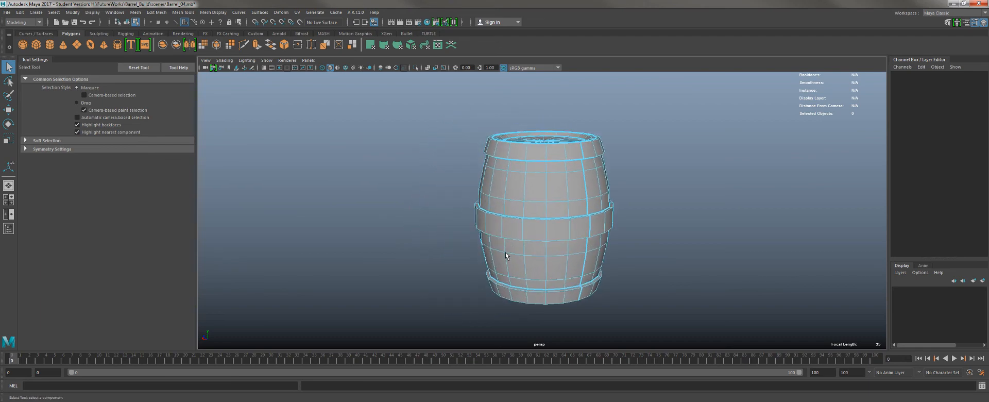
click(32, 60)
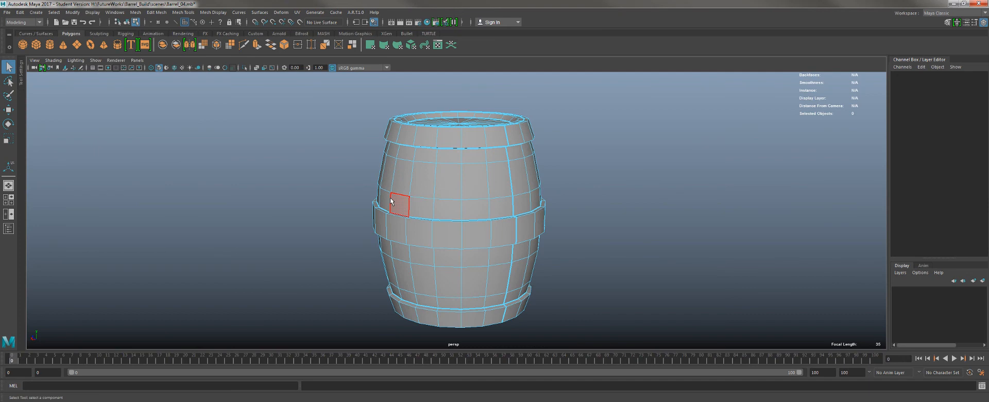